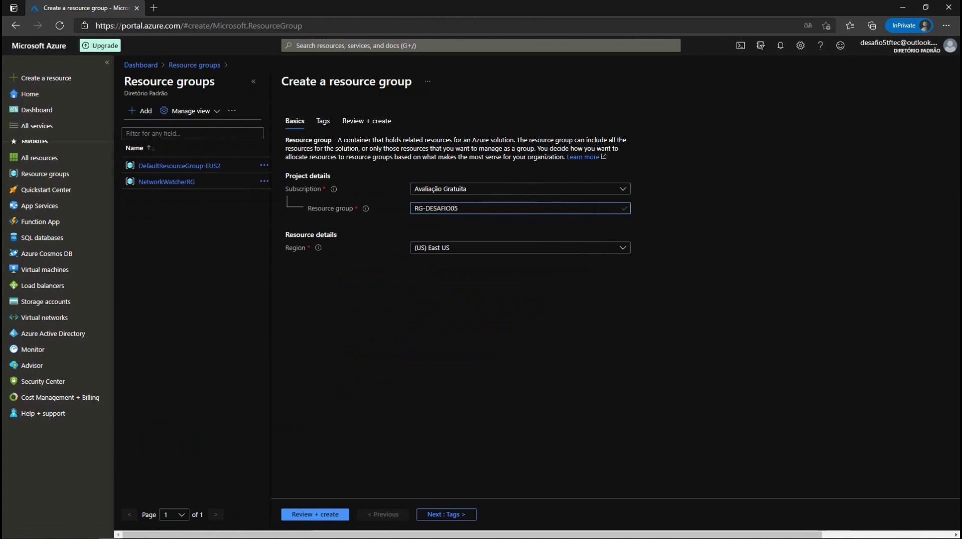
# Step: Pick (South America) Brazil South from the Region list for RG-DESAFIO05
pyautogui.click(464, 249)
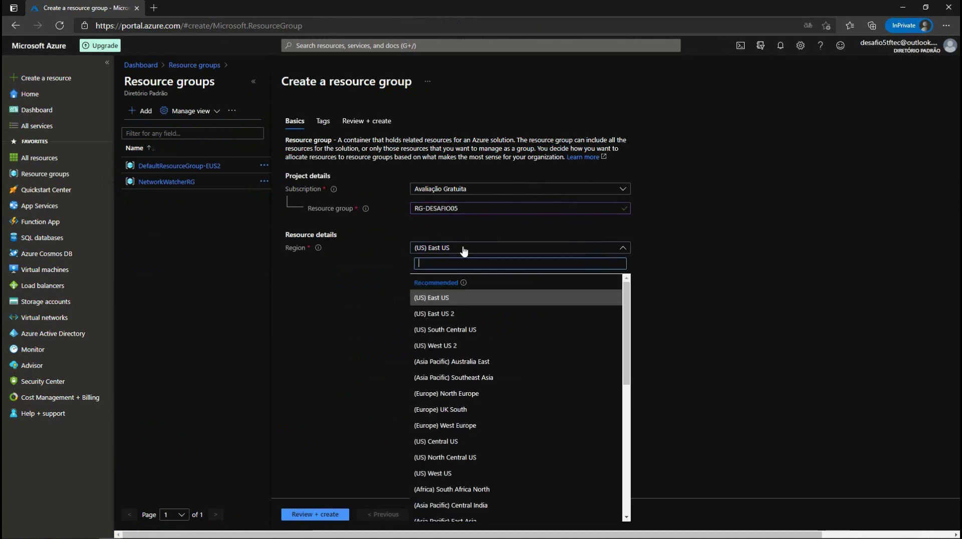
pyautogui.scroll(-3, 477, 306)
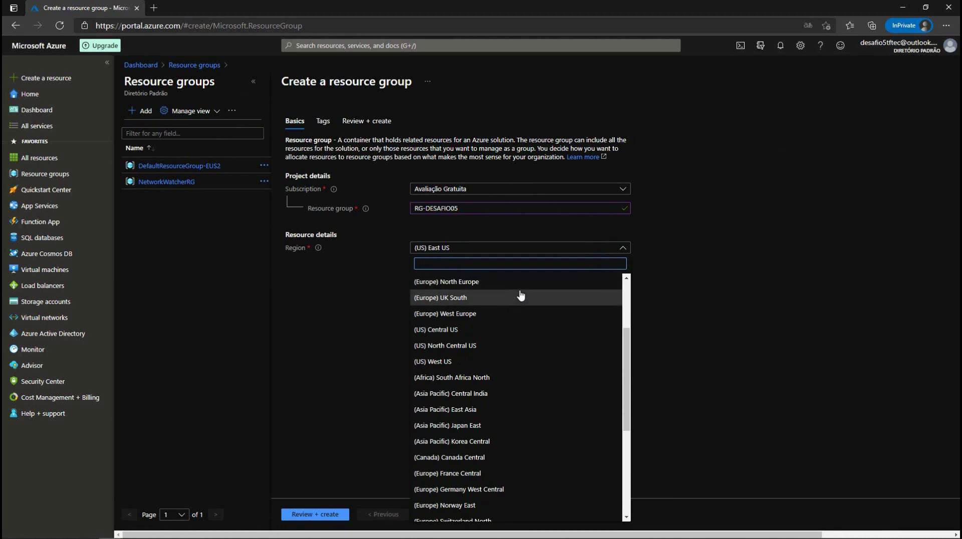
pyautogui.scroll(-2, 521, 297)
pyautogui.scroll(5, 523, 300)
pyautogui.scroll(-5, 529, 305)
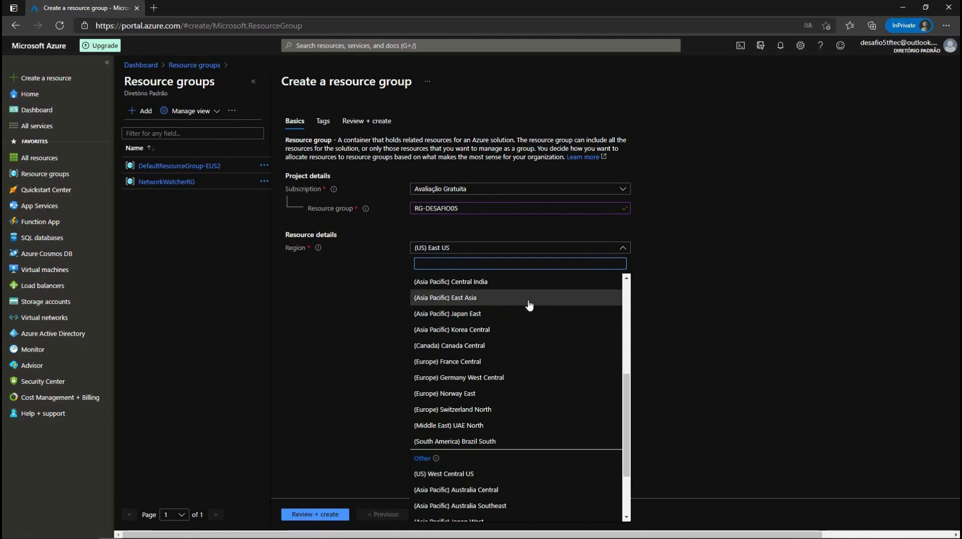
pyautogui.scroll(-1, 529, 305)
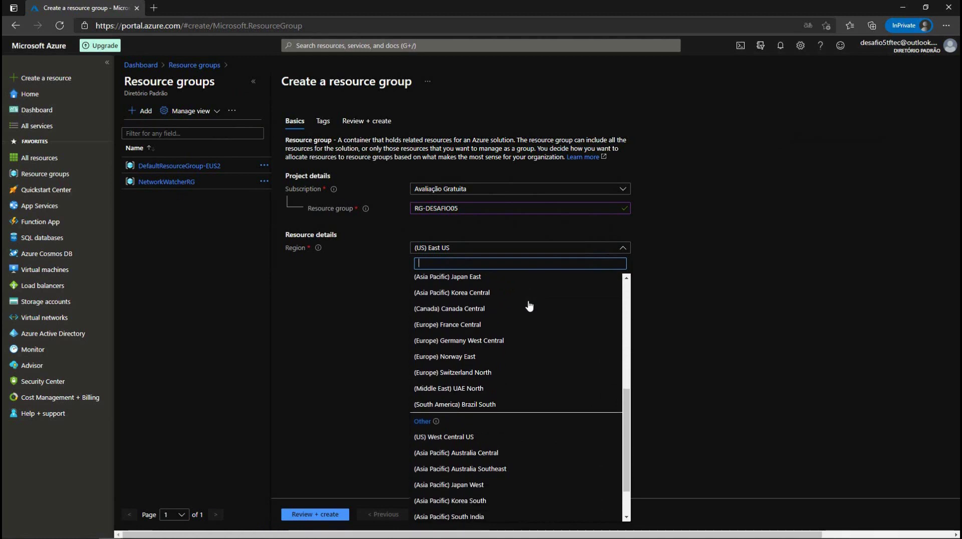
pyautogui.click(475, 404)
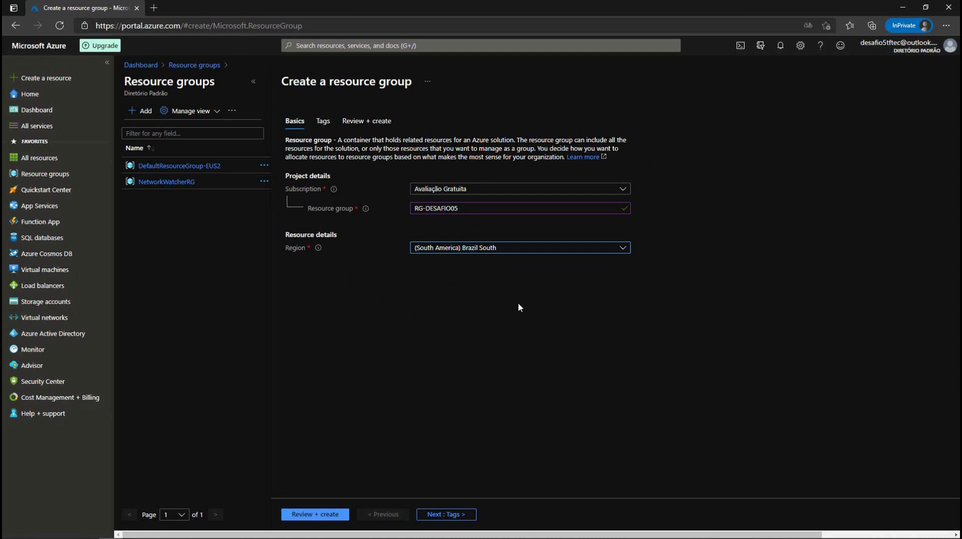
# Step: Add the tag Desafio = Estrela05 to the resource group and run Review + create
pyautogui.click(445, 510)
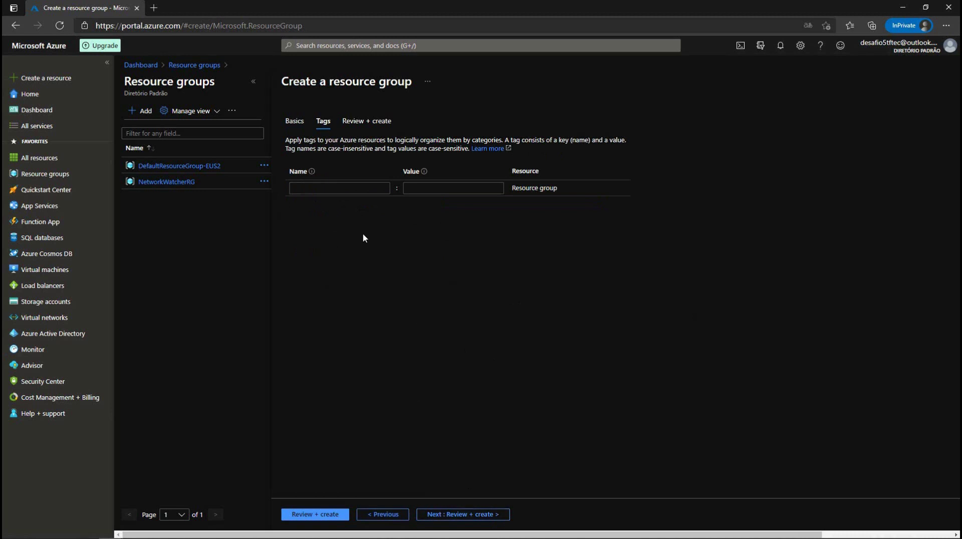
pyautogui.click(350, 189)
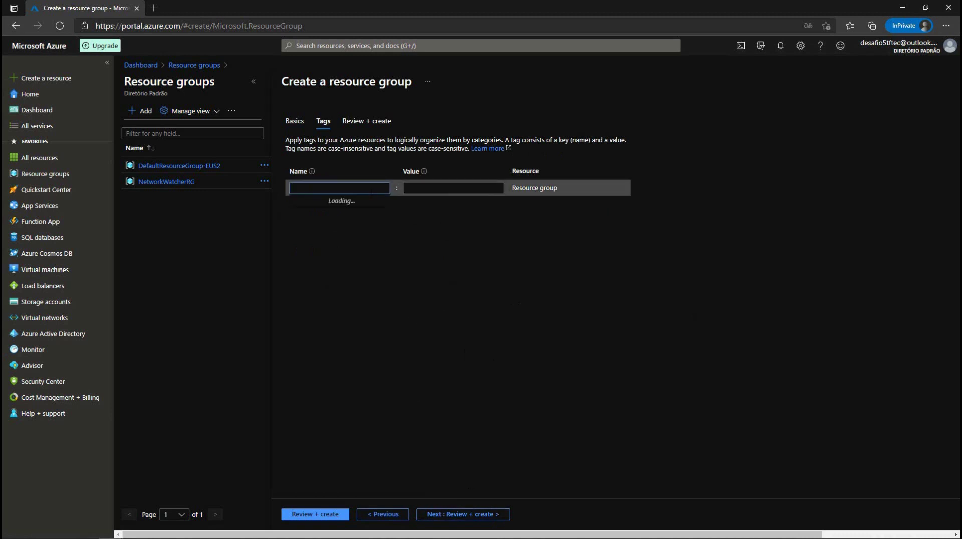
pyautogui.write('Desafio')
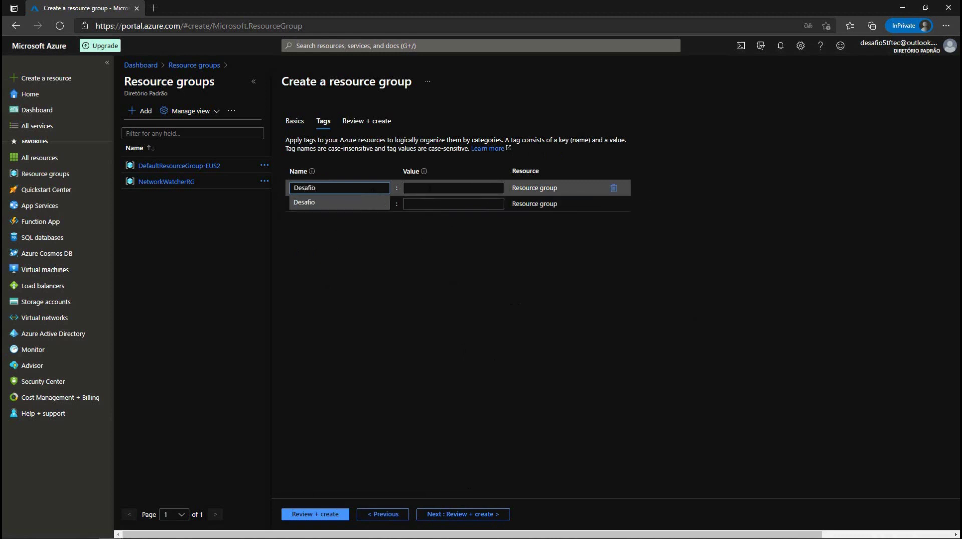
pyautogui.click(433, 190)
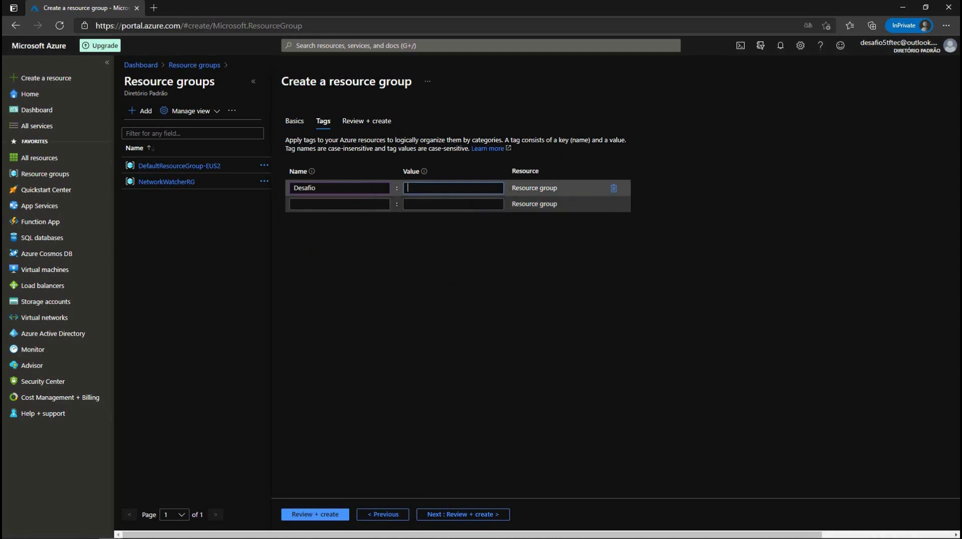
pyautogui.write('Estr')
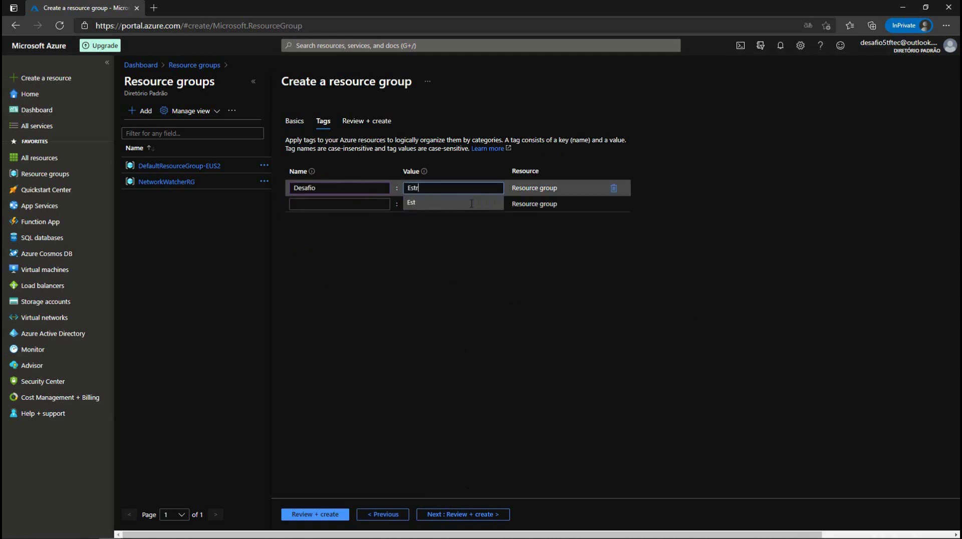
pyautogui.write('ela05')
pyautogui.click(469, 274)
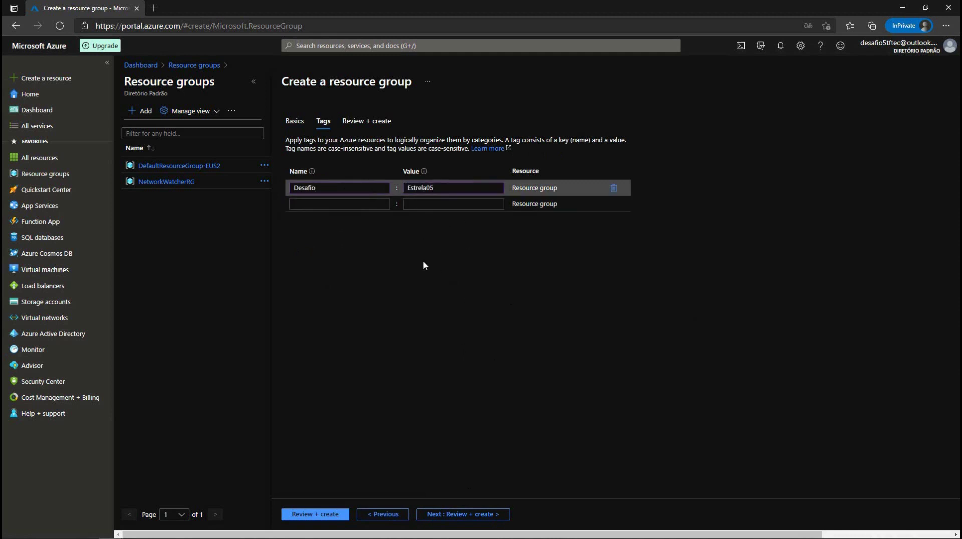
pyautogui.click(341, 519)
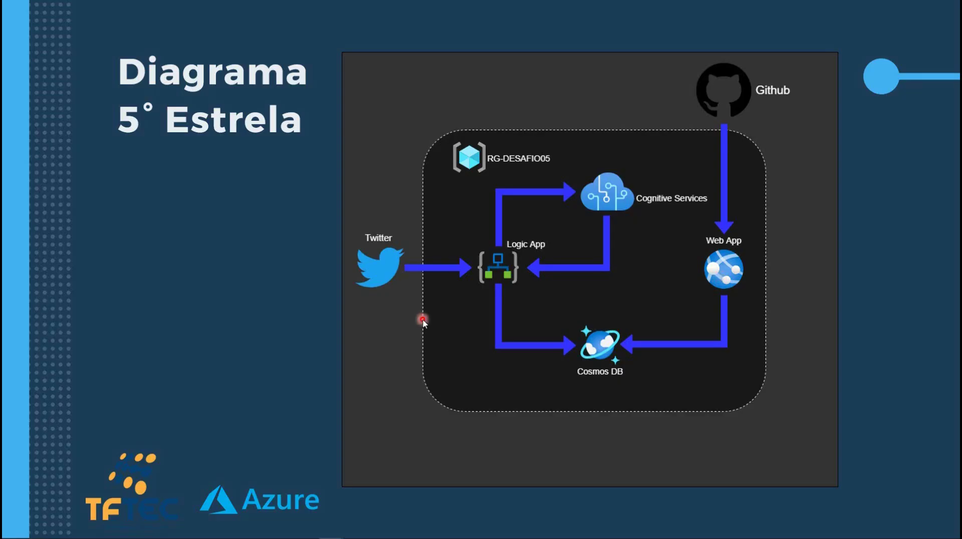
# Step: Confirm creation of RG-DESAFIO05, then search 'cognitive se' and open Cognitive Services
pyautogui.click(422, 319)
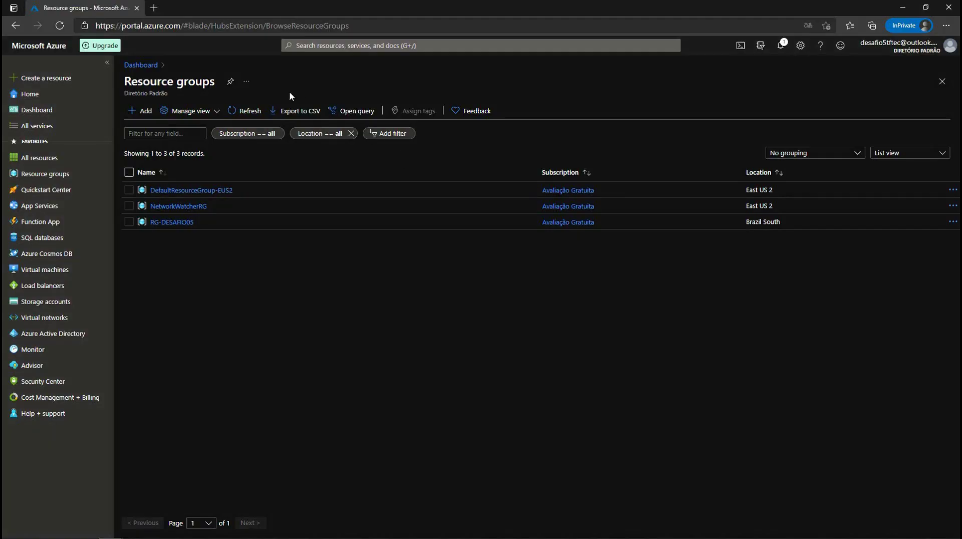
pyautogui.click(145, 112)
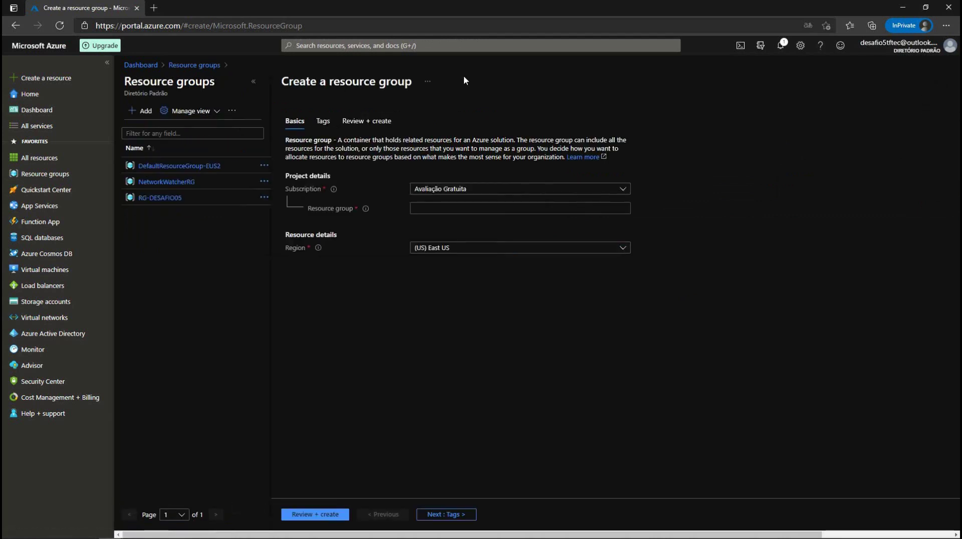
pyautogui.click(316, 47)
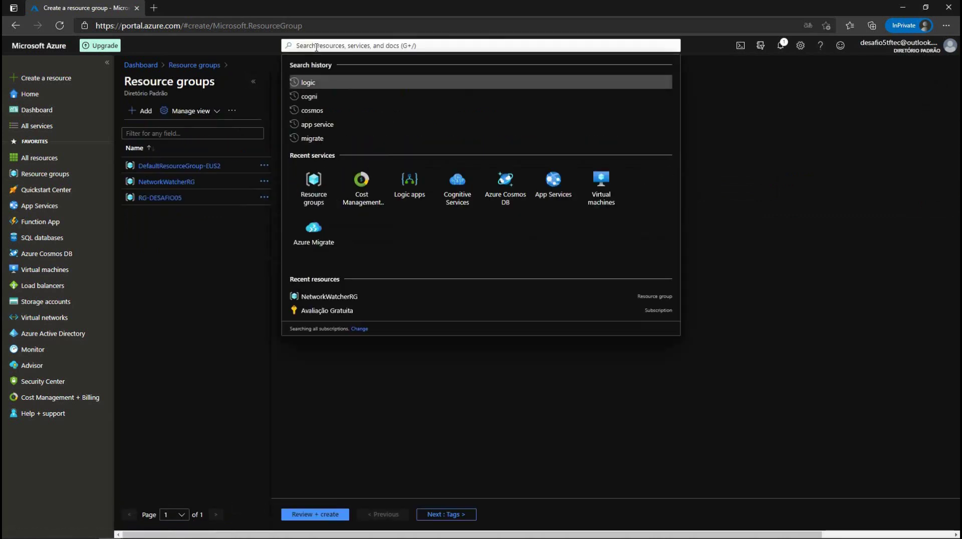
pyautogui.write('cogniti')
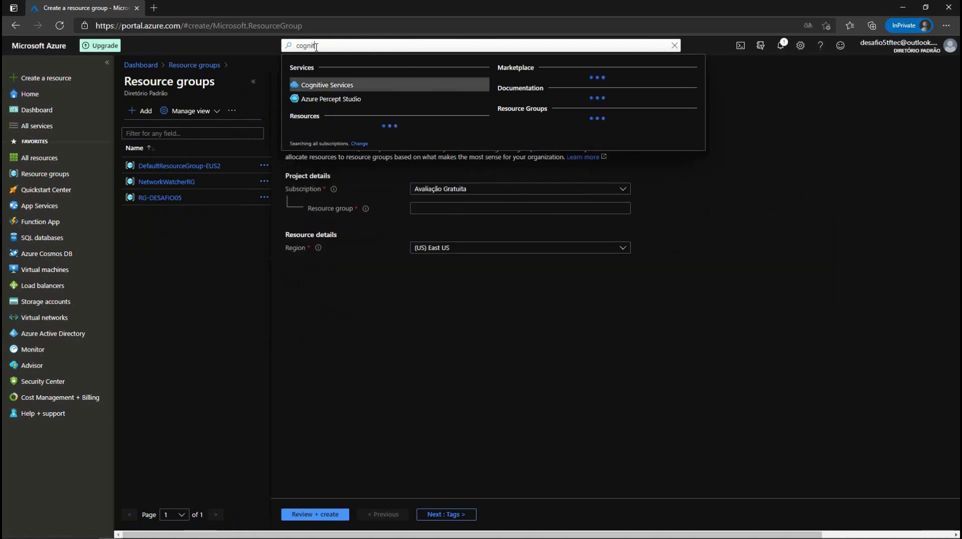
pyautogui.write('ve se')
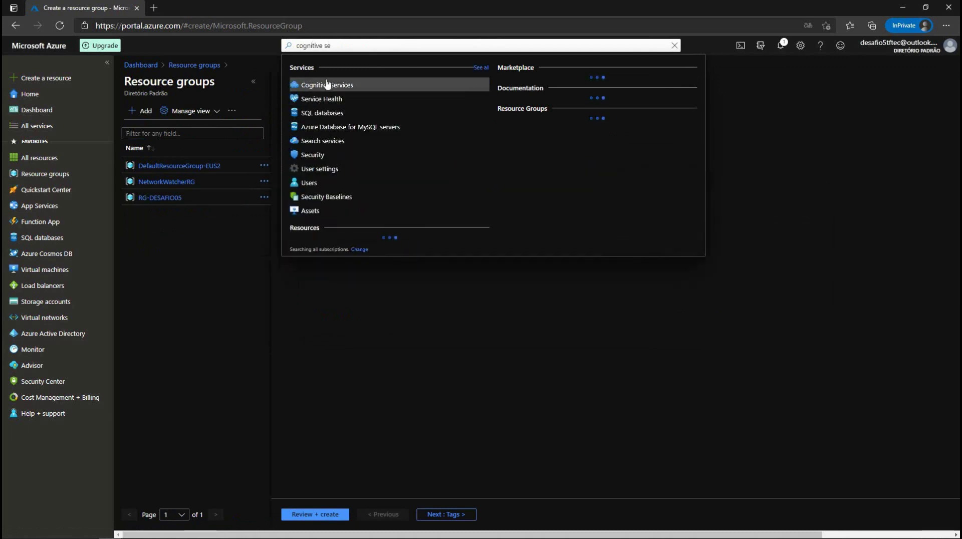
pyautogui.click(324, 86)
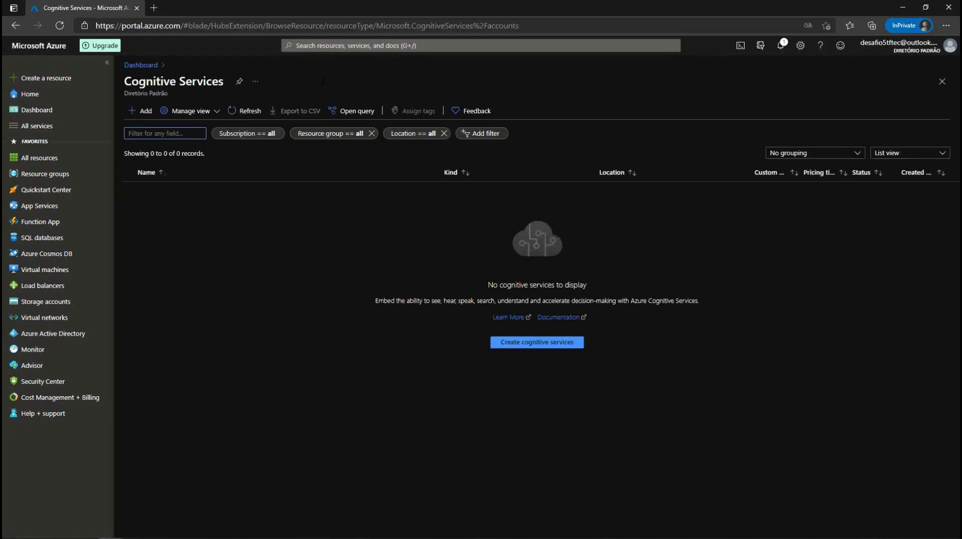
# Step: Add a cognitive service and open the Computer Vision card in the Marketplace
pyautogui.click(145, 111)
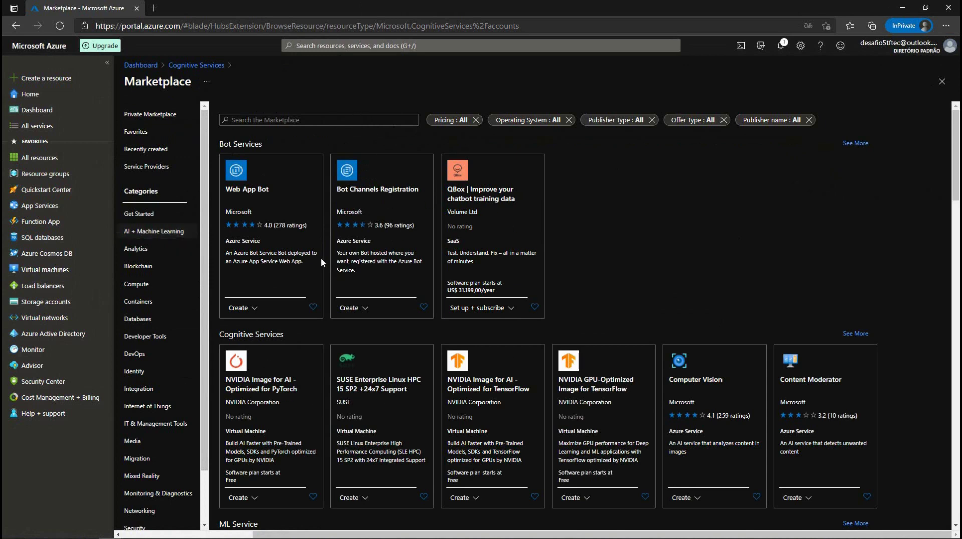
pyautogui.scroll(-1, 281, 336)
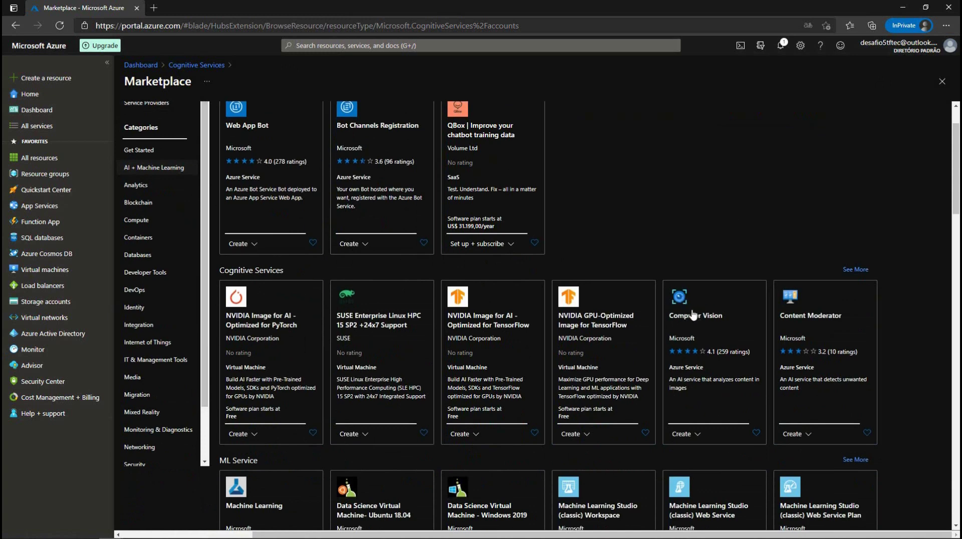
pyautogui.click(679, 298)
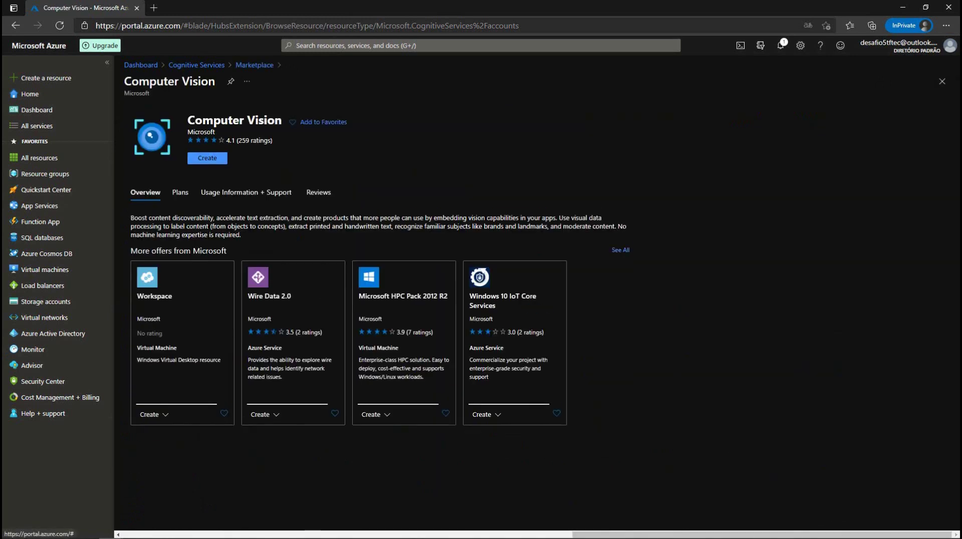
# Step: Set up Computer Vision APP-Desafio in RG-DESAFIO05, Brazil South, Free F0 tier
pyautogui.click(198, 163)
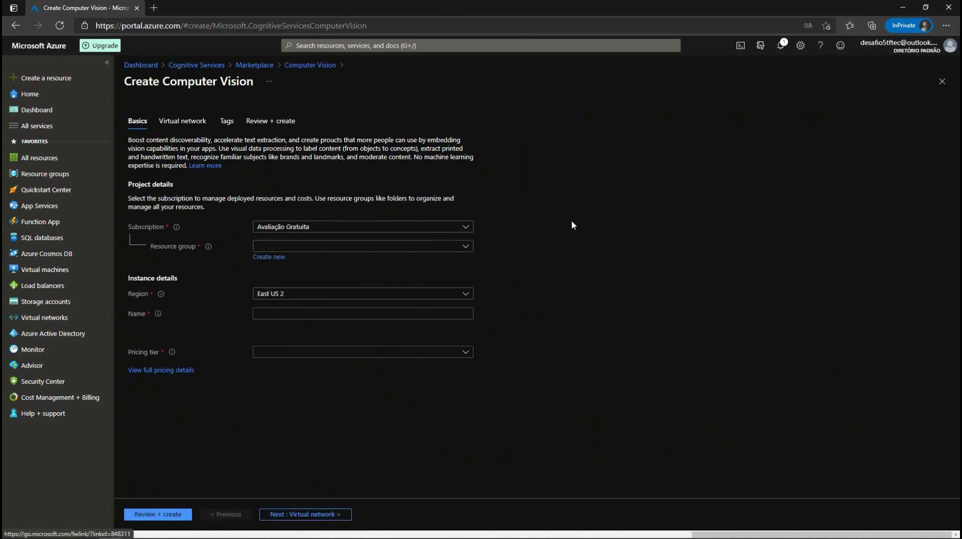
pyautogui.click(369, 247)
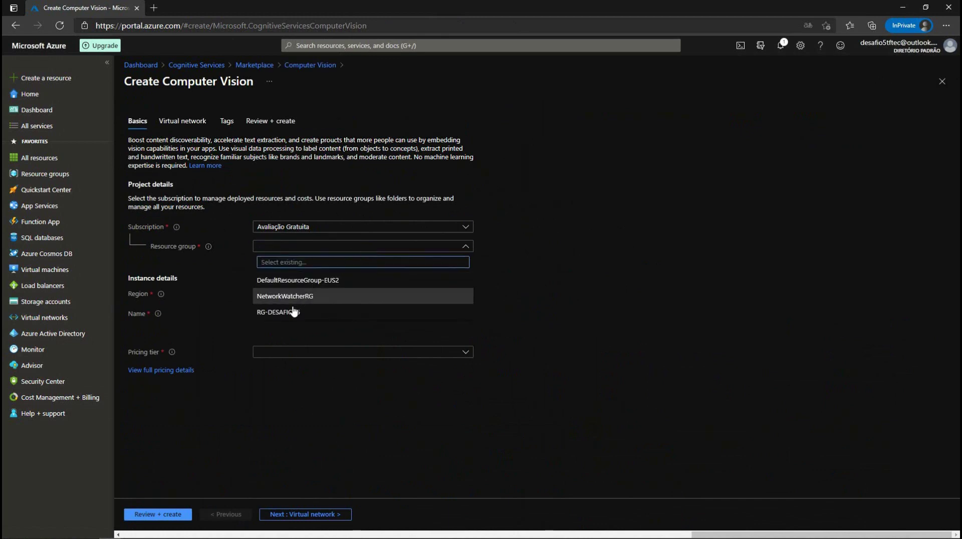
pyautogui.click(296, 312)
pyautogui.click(338, 299)
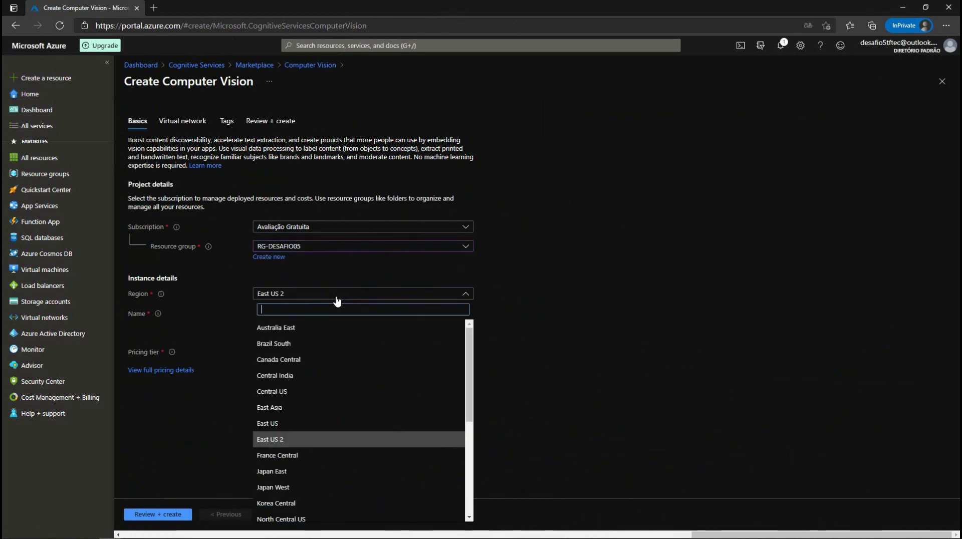
pyautogui.click(273, 344)
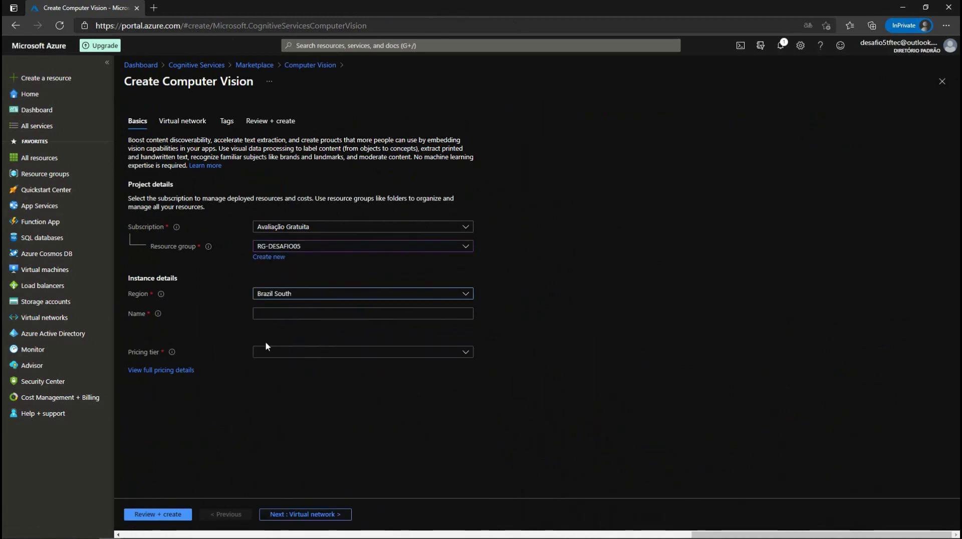
pyautogui.click(324, 312)
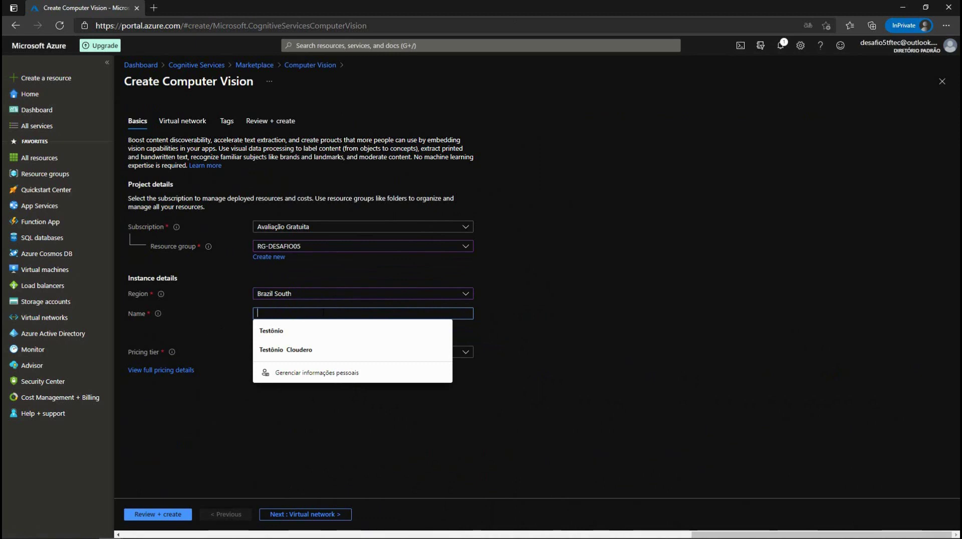
pyautogui.write('APP-Desafio')
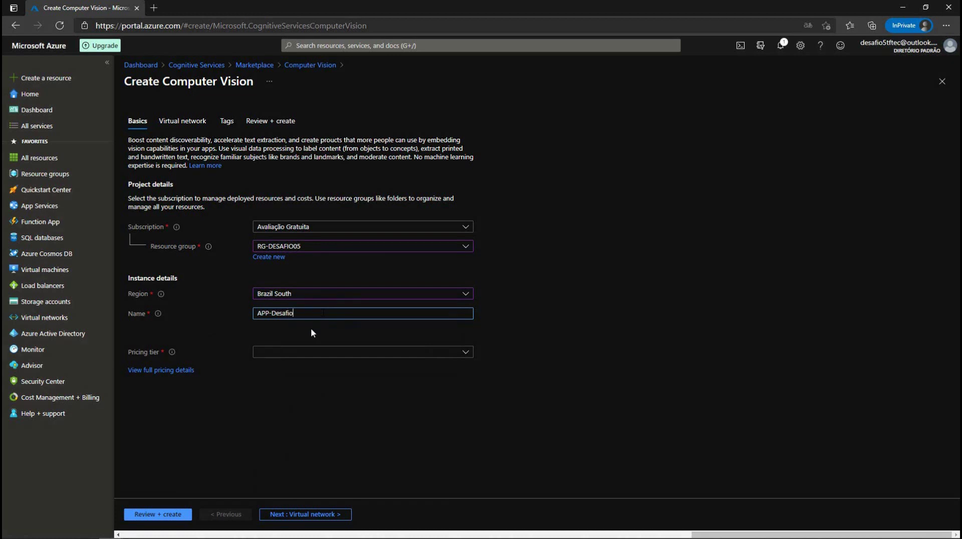
pyautogui.press('Tab')
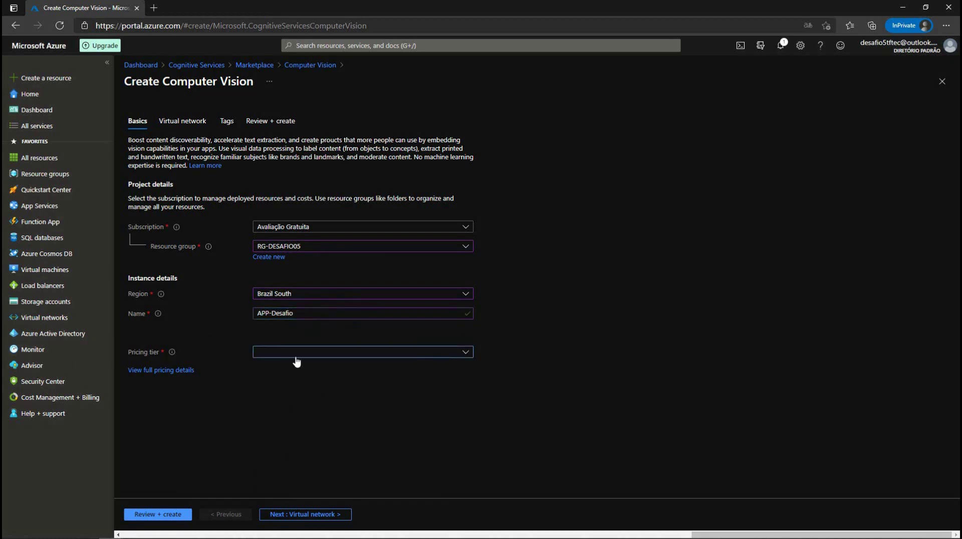
pyautogui.click(297, 357)
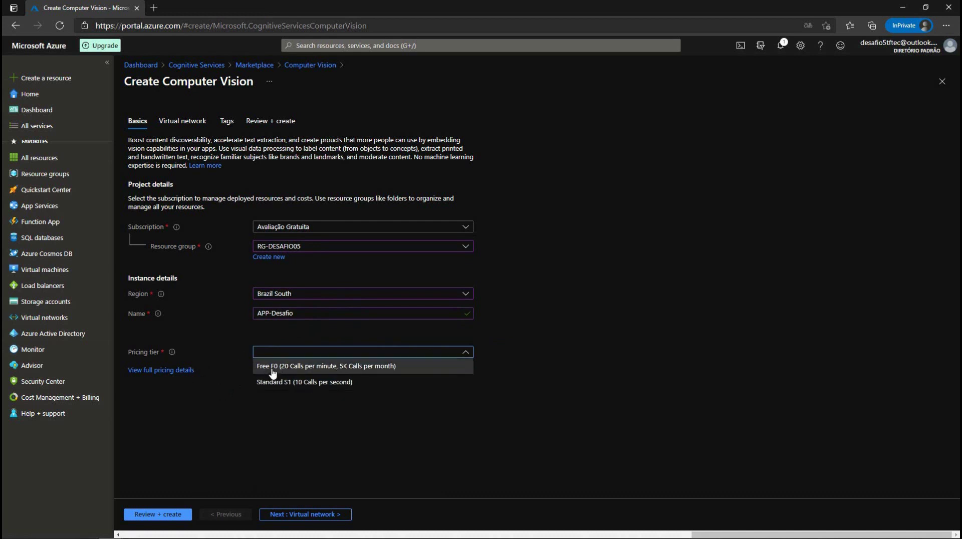
pyautogui.click(287, 376)
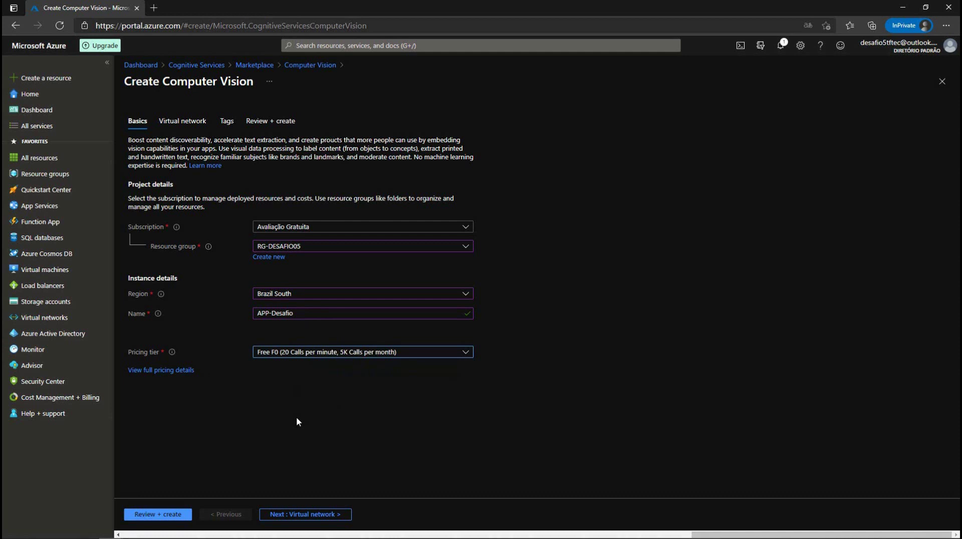
pyautogui.click(296, 514)
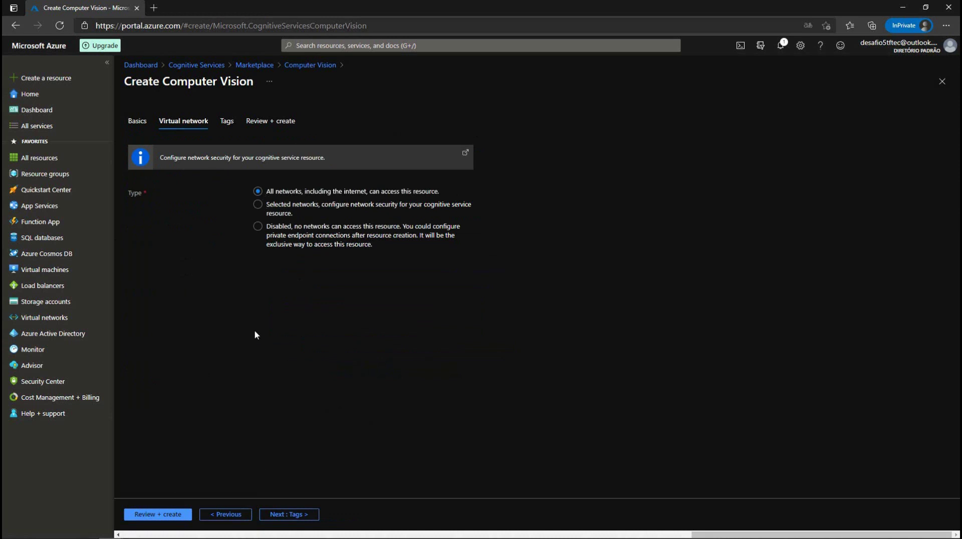
# Step: Tag the Computer Vision resource Desafio = Estrela05 and go to validation
pyautogui.click(284, 515)
pyautogui.click(188, 206)
pyautogui.click(146, 219)
pyautogui.click(258, 207)
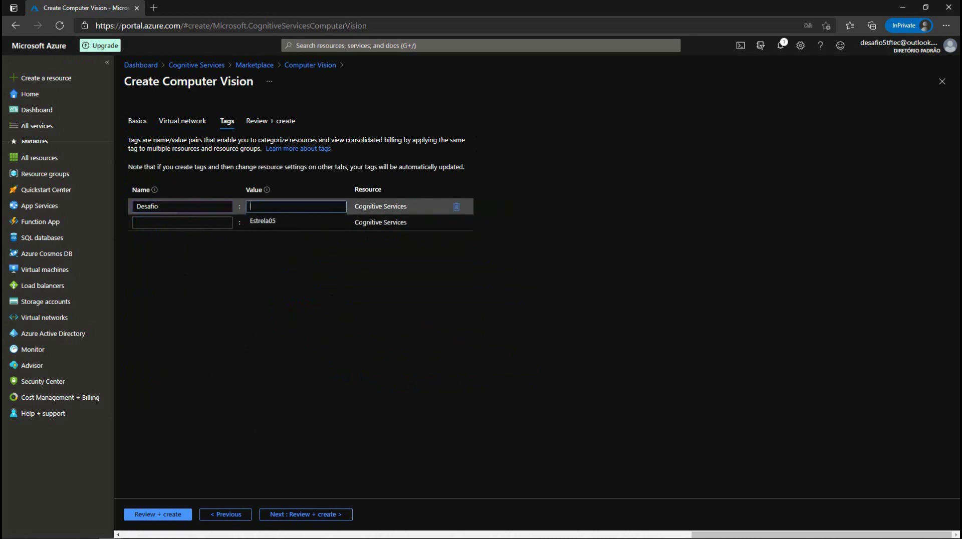
pyautogui.click(257, 221)
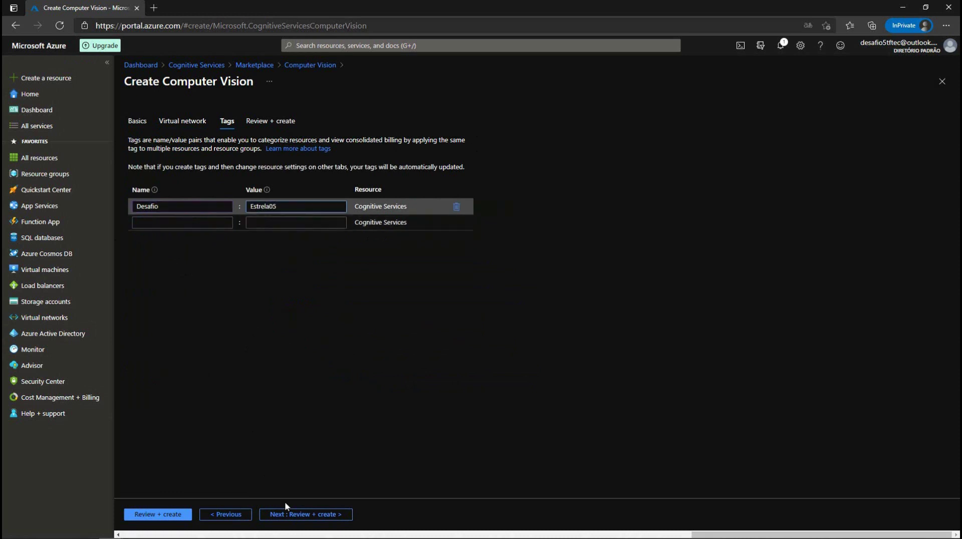
pyautogui.click(290, 515)
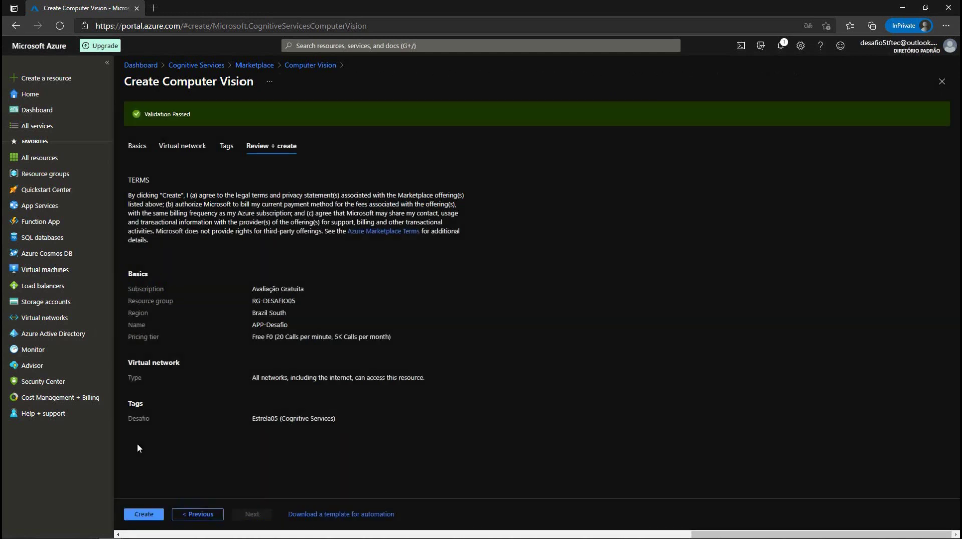
# Step: Create the APP-Desafio Computer Vision resource from the Review + create tab
pyautogui.click(153, 514)
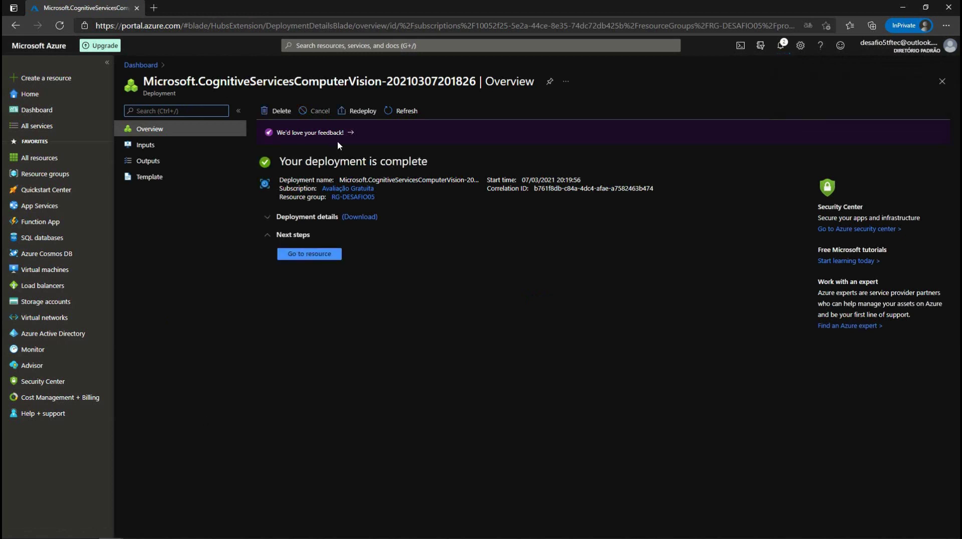
# Step: Go to APP-Desafio, dismiss the success notice, and show its Keys and Endpoint page
pyautogui.click(296, 256)
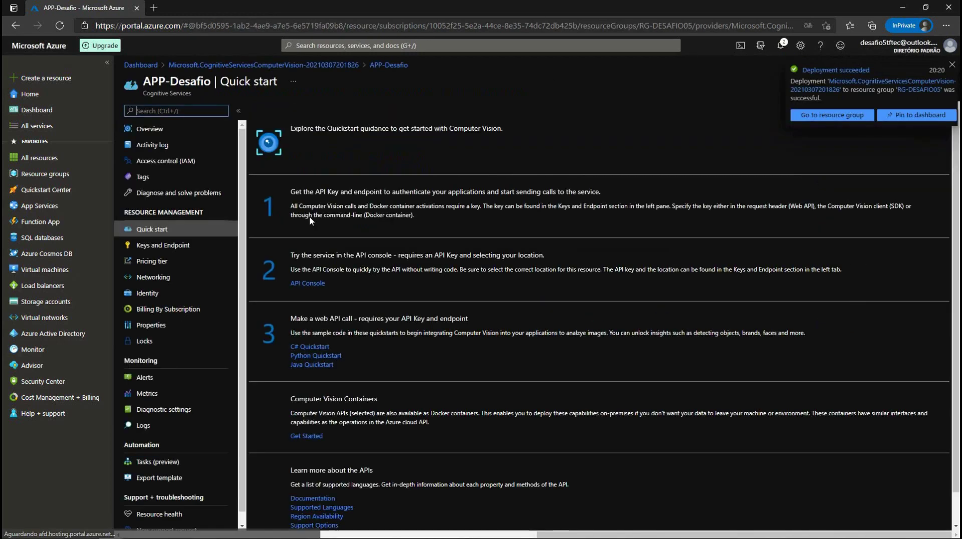
pyautogui.click(952, 66)
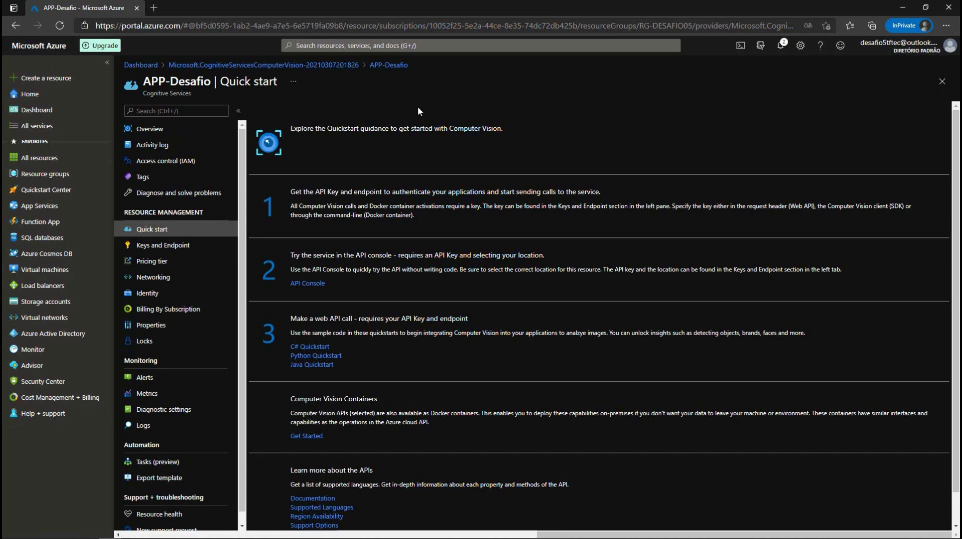
pyautogui.click(157, 247)
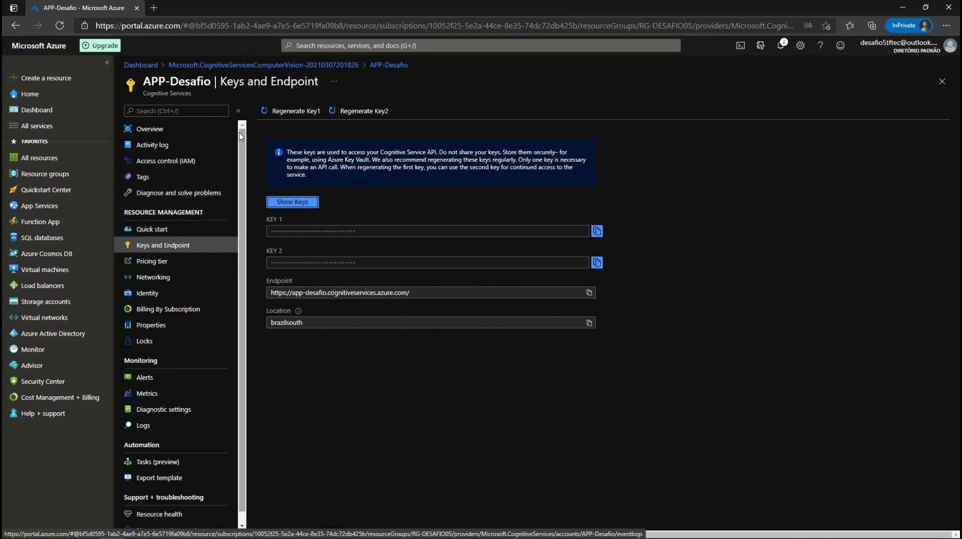
# Step: Search 'cosmos' and start creating a new Azure Cosmos DB account
pyautogui.click(316, 45)
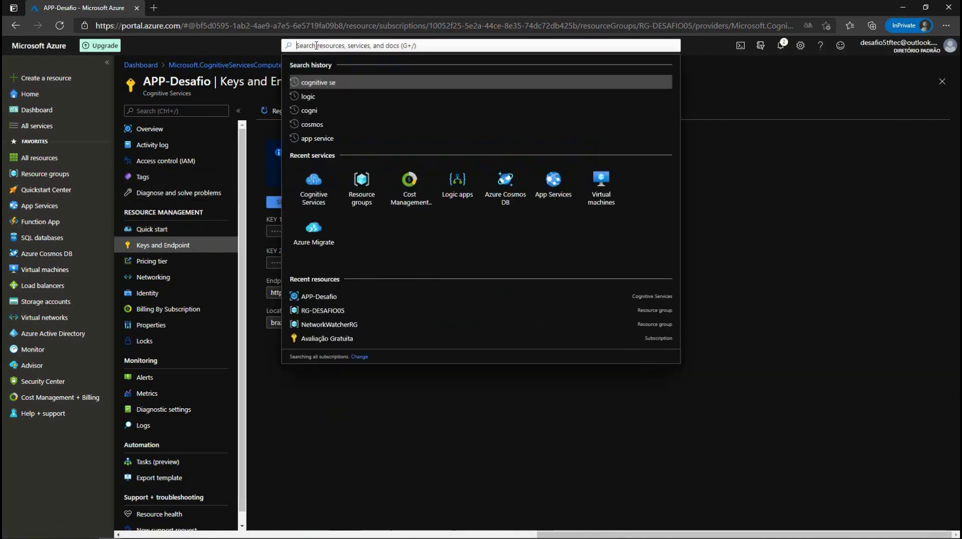
pyautogui.write('cosmos')
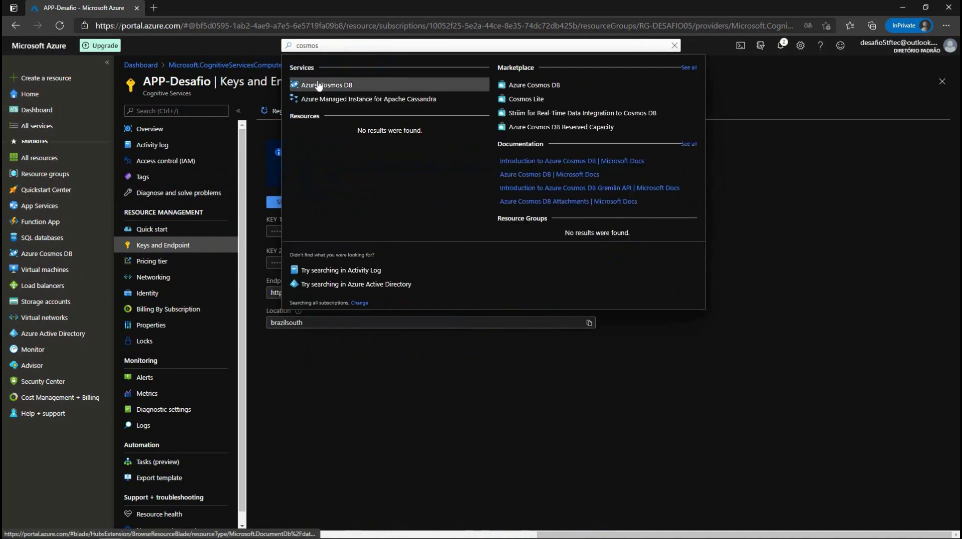
pyautogui.click(45, 253)
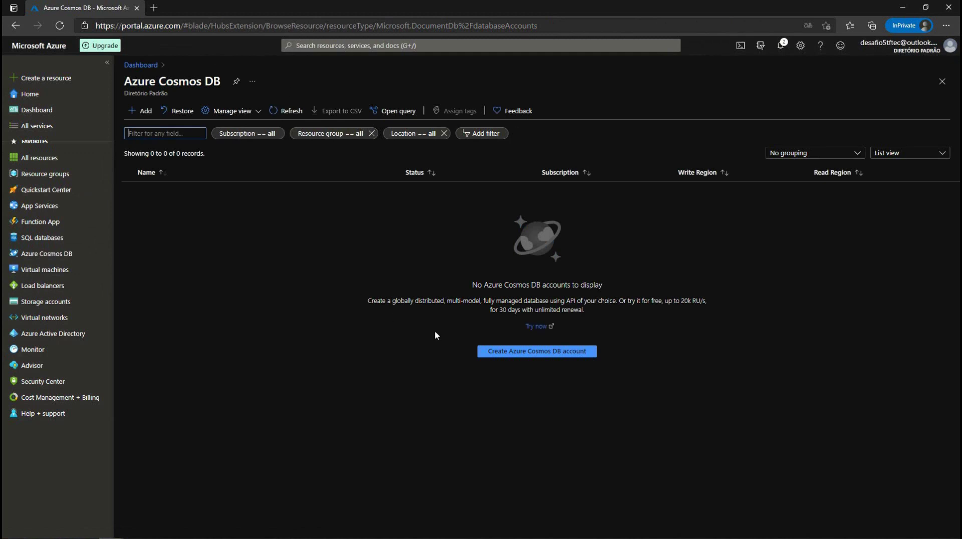
pyautogui.click(495, 353)
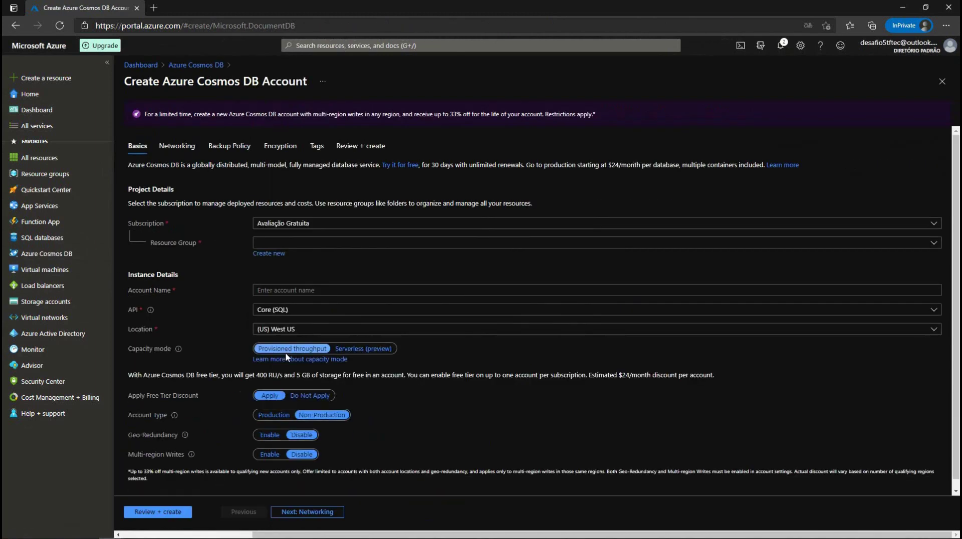
# Step: Choose resource group RG-DESAFIO05 and name the account desafiodb
pyautogui.click(322, 246)
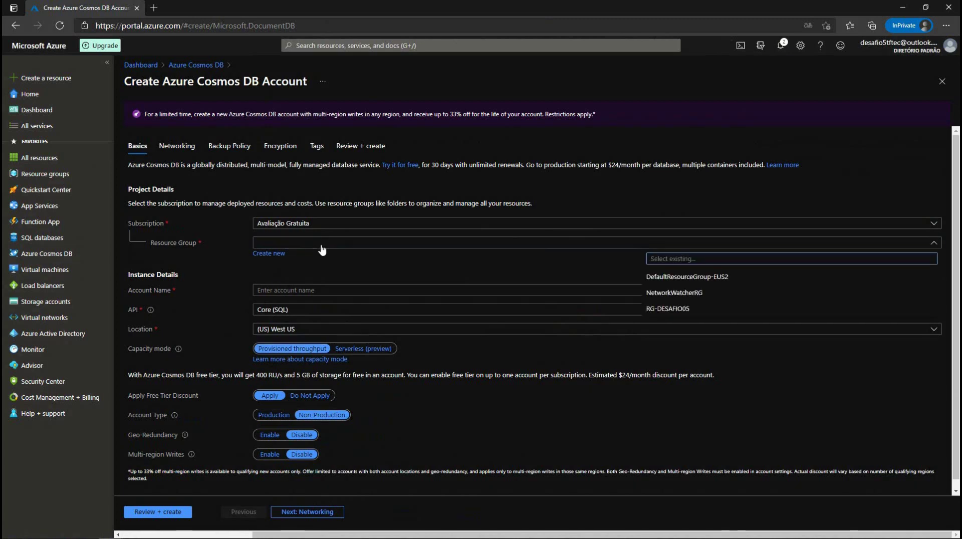
pyautogui.click(668, 309)
pyautogui.press('Tab')
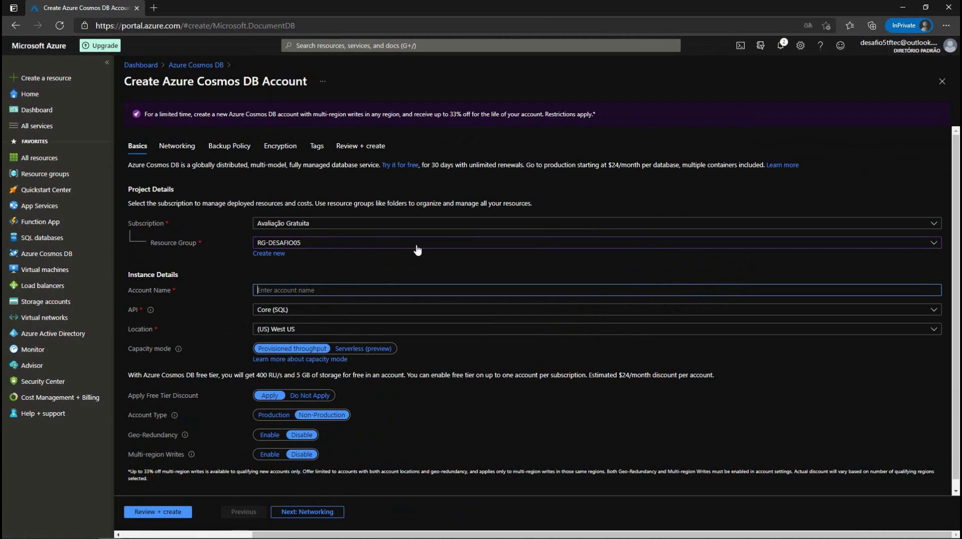
pyautogui.write('DESAFIO-FB')
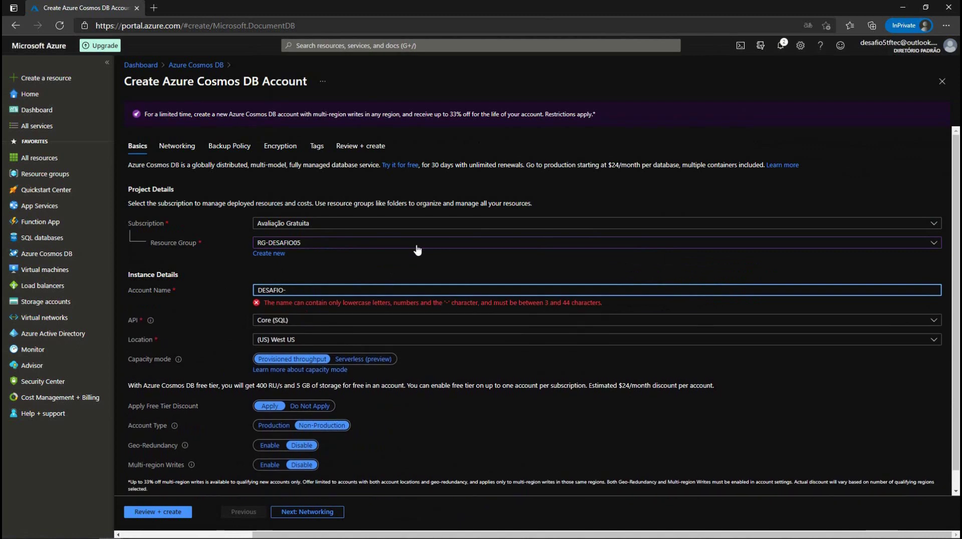
pyautogui.press('BackSpace')
pyautogui.press('BackSpace')
pyautogui.press('BackSpace')
pyautogui.press('BackSpace')
pyautogui.press('BackSpace')
pyautogui.press('BackSpace')
pyautogui.press('BackSpace')
pyautogui.press('BackSpace')
pyautogui.press('BackSpace')
pyautogui.press('BackSpace')
pyautogui.write('desafio-')
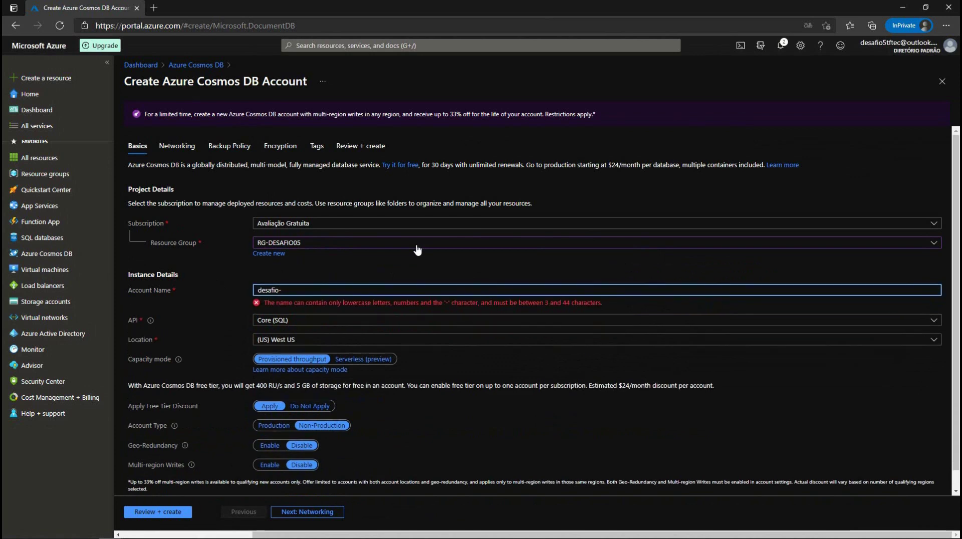
pyautogui.press('BackSpace')
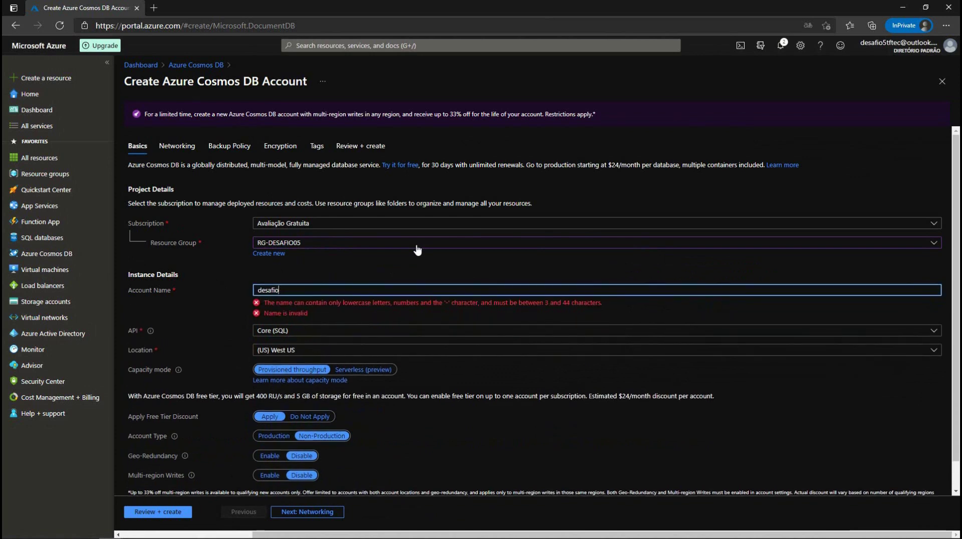
pyautogui.write('db')
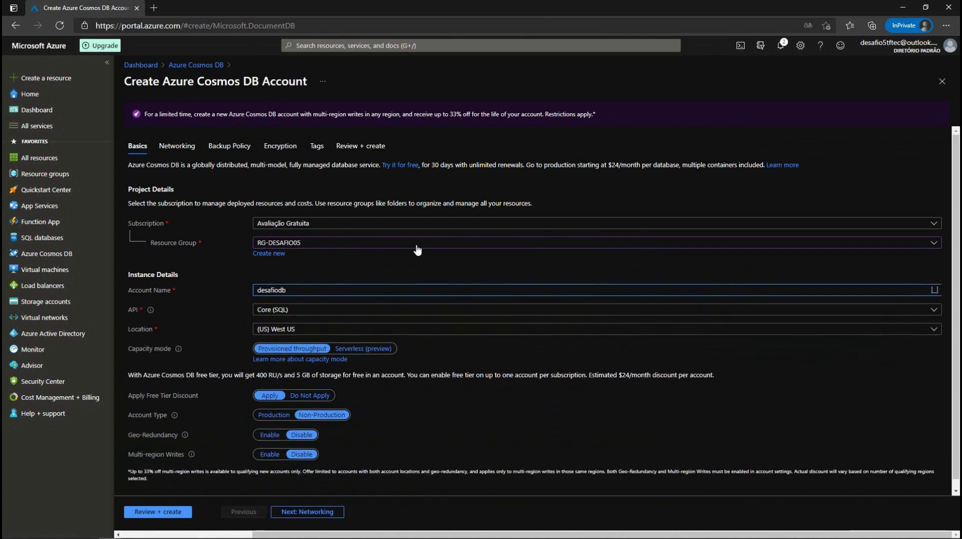
pyautogui.write('01')
pyautogui.press('BackSpace')
# Step: Keep the Core (SQL) API and set the location to (South America) Brazil South
pyautogui.click(369, 311)
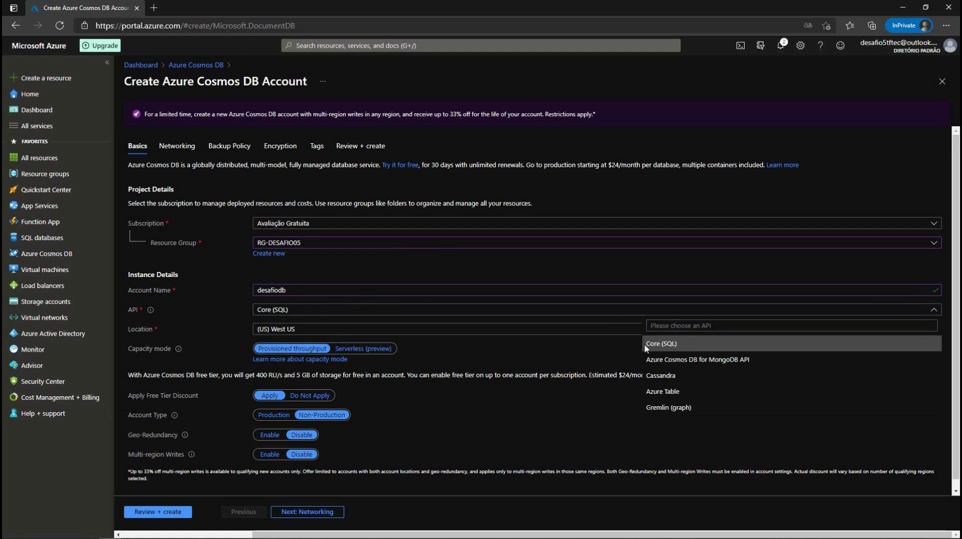
pyautogui.click(663, 344)
pyautogui.click(299, 330)
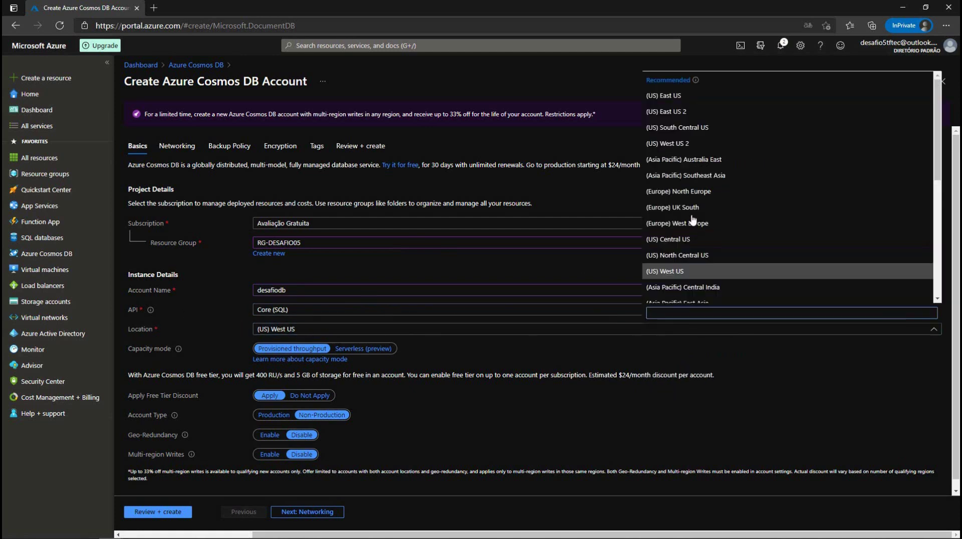
pyautogui.scroll(-1, 732, 179)
pyautogui.scroll(-5, 731, 179)
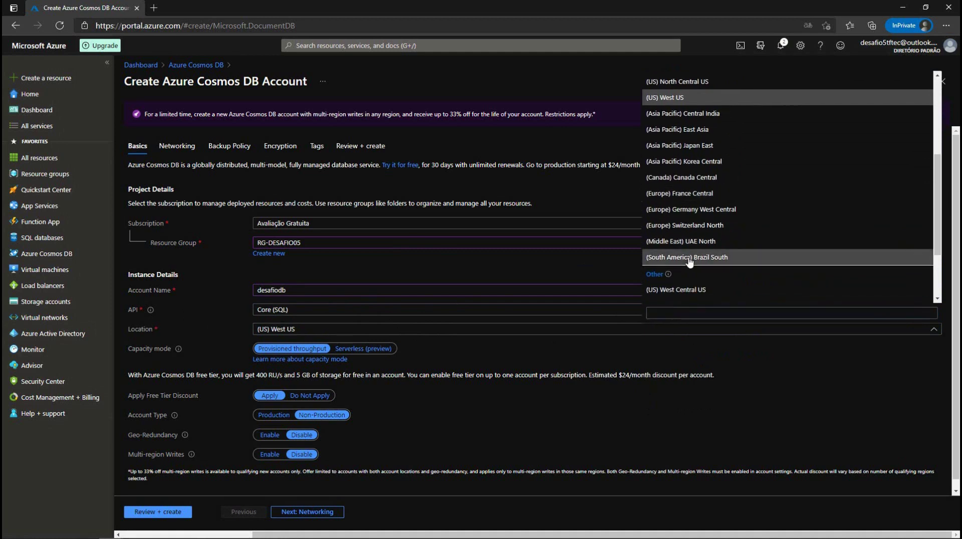
pyautogui.click(698, 257)
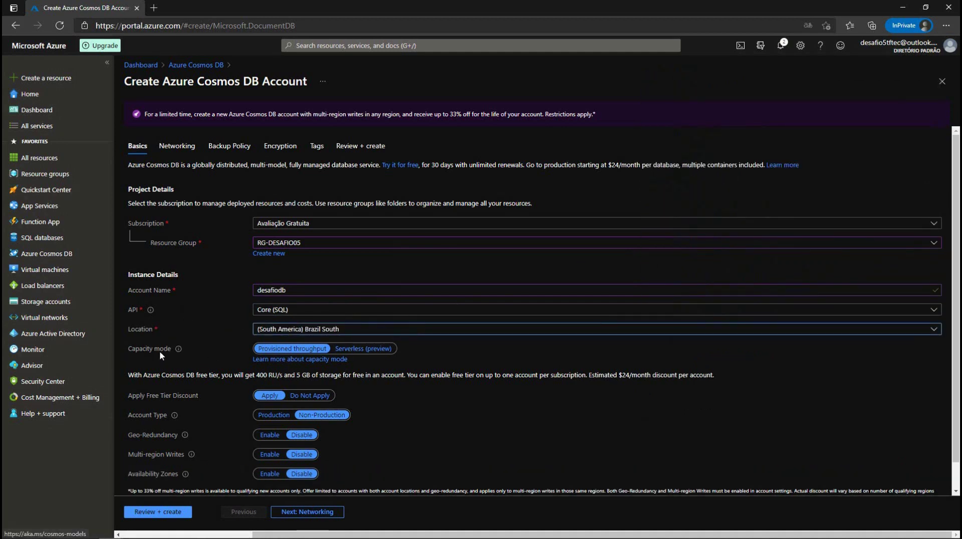
# Step: Keep Provisioned throughput capacity mode and continue to the Networking step
pyautogui.click(364, 349)
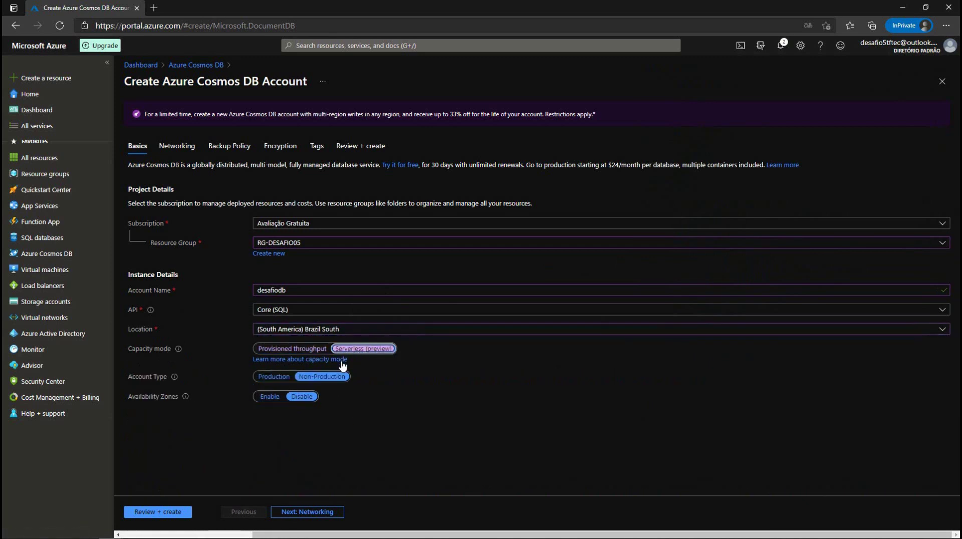
pyautogui.click(298, 353)
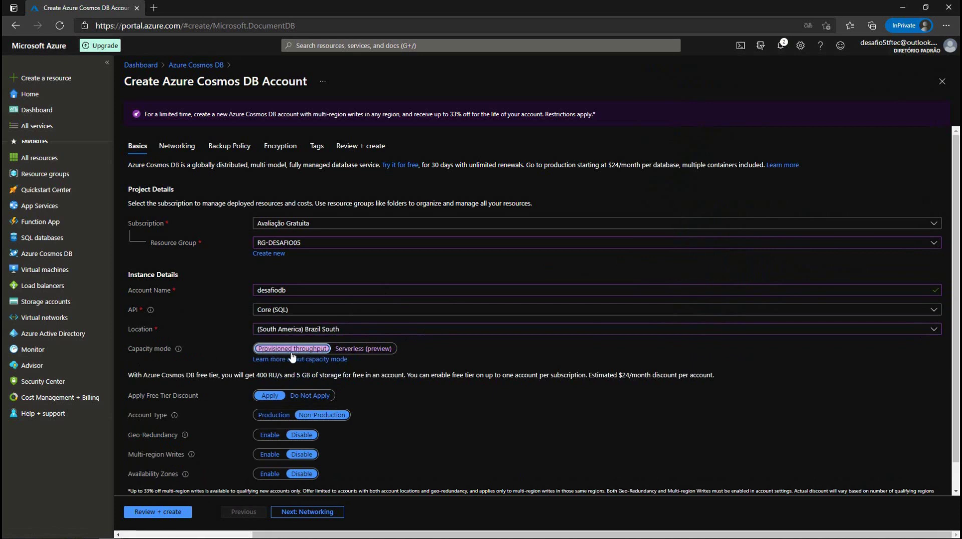
pyautogui.scroll(-2, 177, 338)
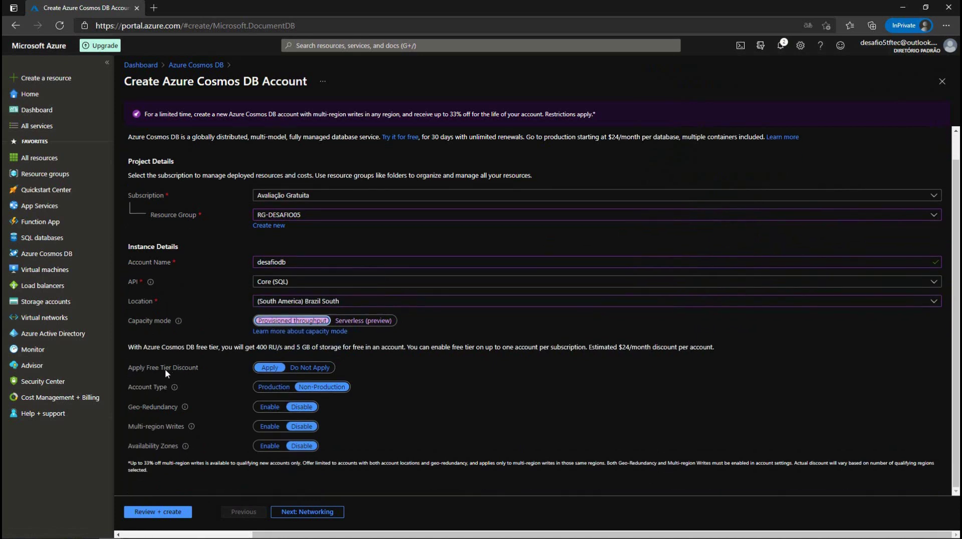
pyautogui.moveTo(256, 348); pyautogui.dragTo(316, 347)
pyautogui.click(277, 348)
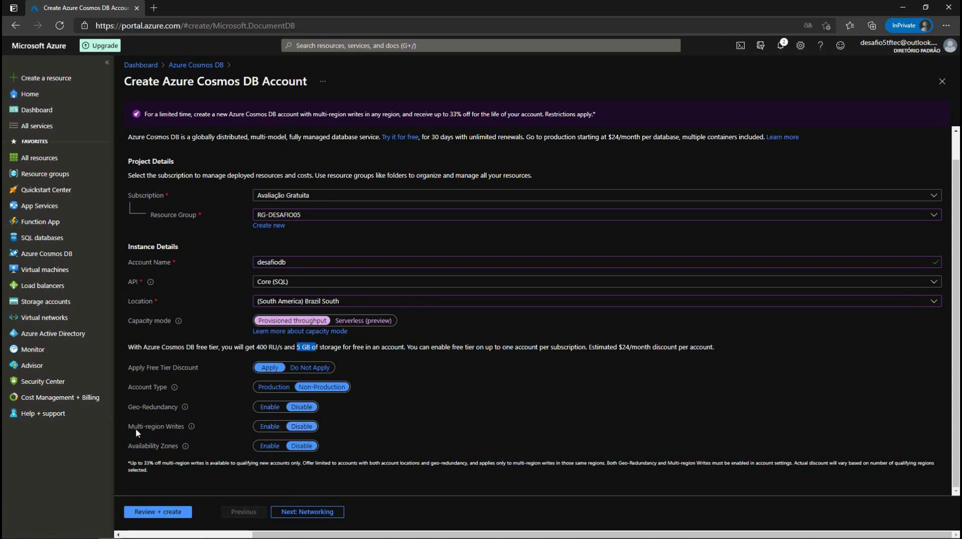
pyautogui.click(207, 430)
pyautogui.click(319, 512)
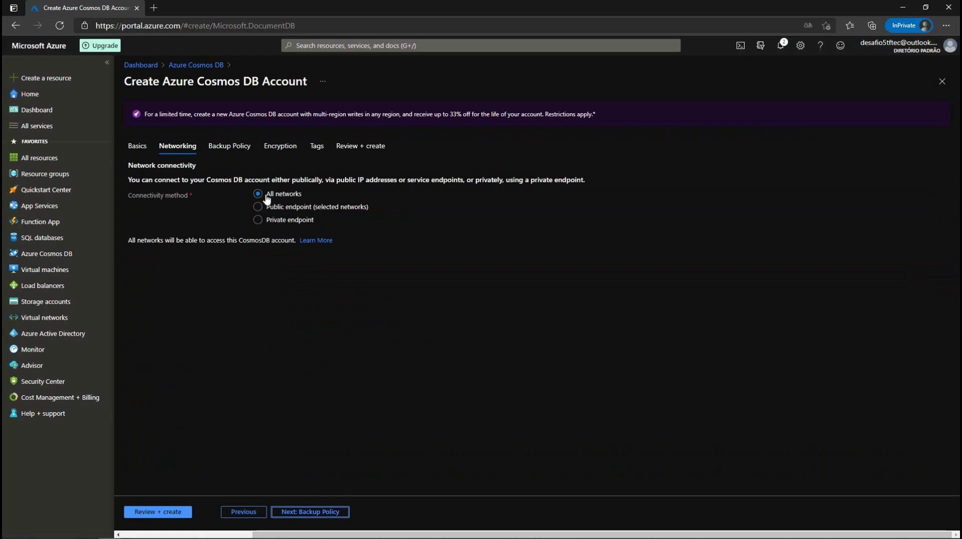
# Step: Skip to Tags, add tag Desafio = Estrela05 to desafiodb, and run Review + create validation
pyautogui.click(309, 512)
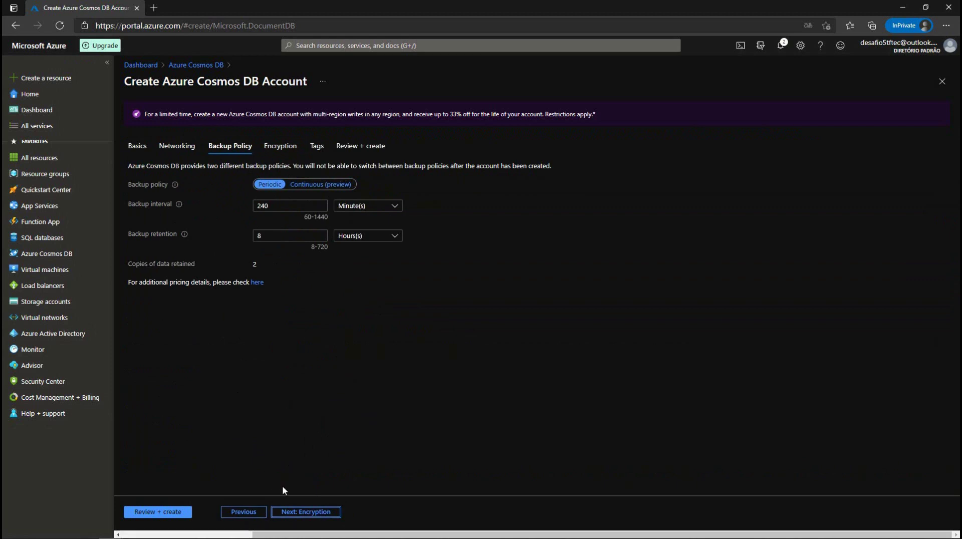
pyautogui.click(290, 511)
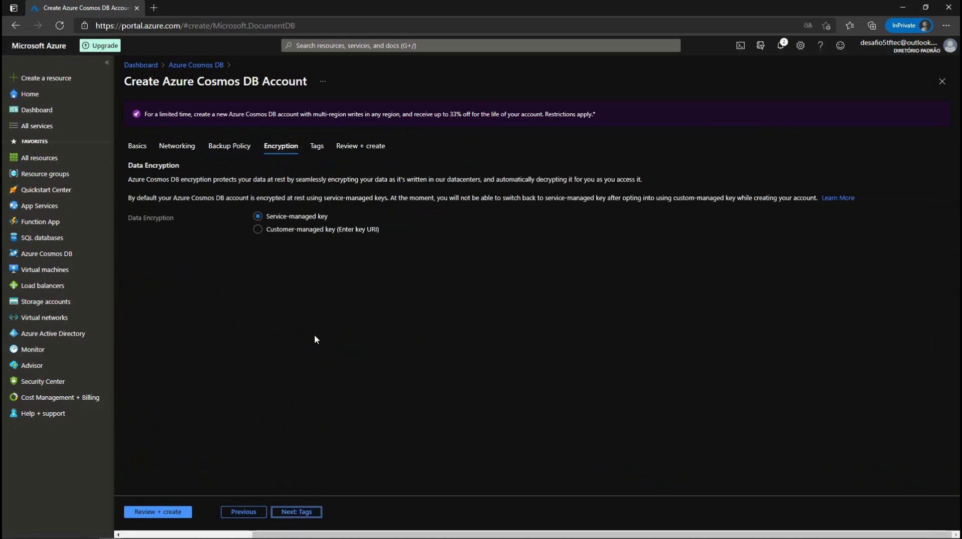
pyautogui.click(293, 512)
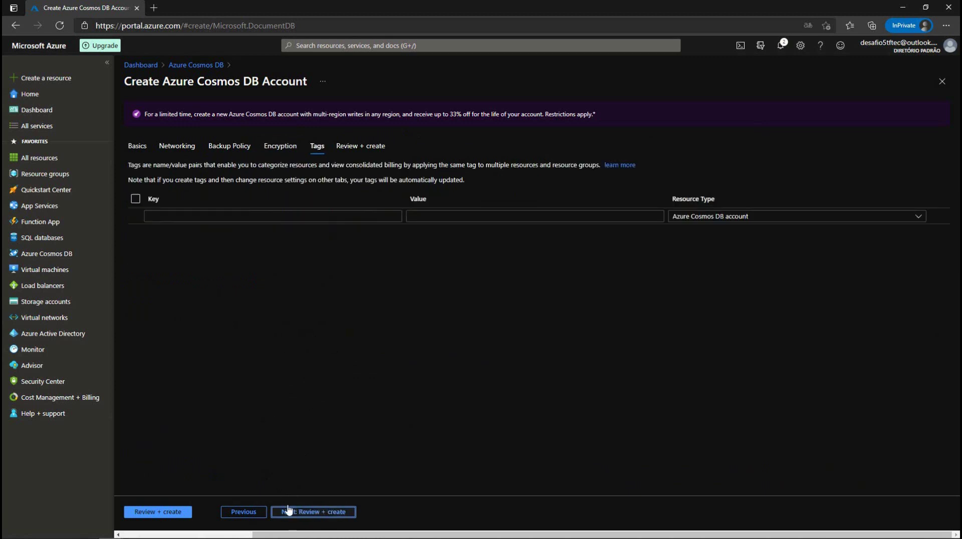
pyautogui.click(290, 216)
pyautogui.write('d')
pyautogui.press('BackSpace')
pyautogui.write('D')
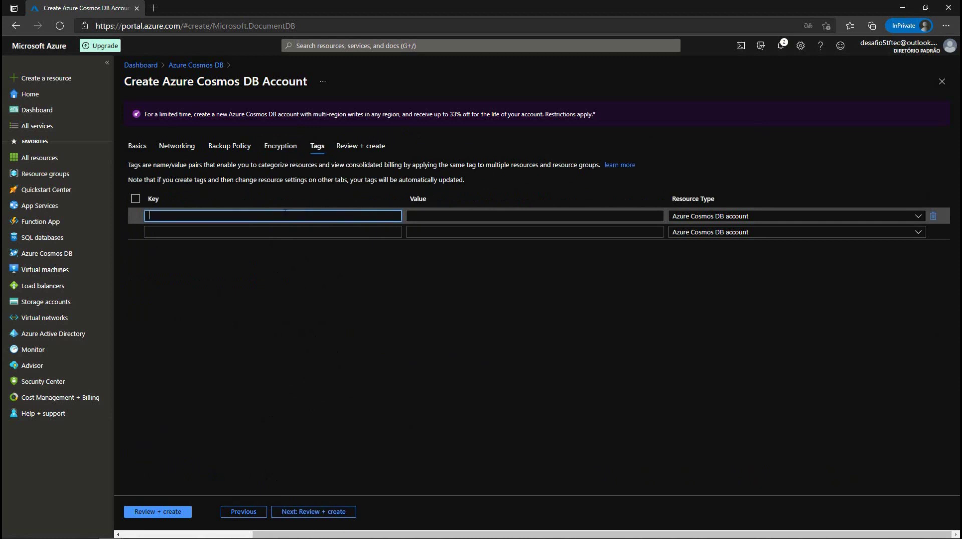
pyautogui.write('e')
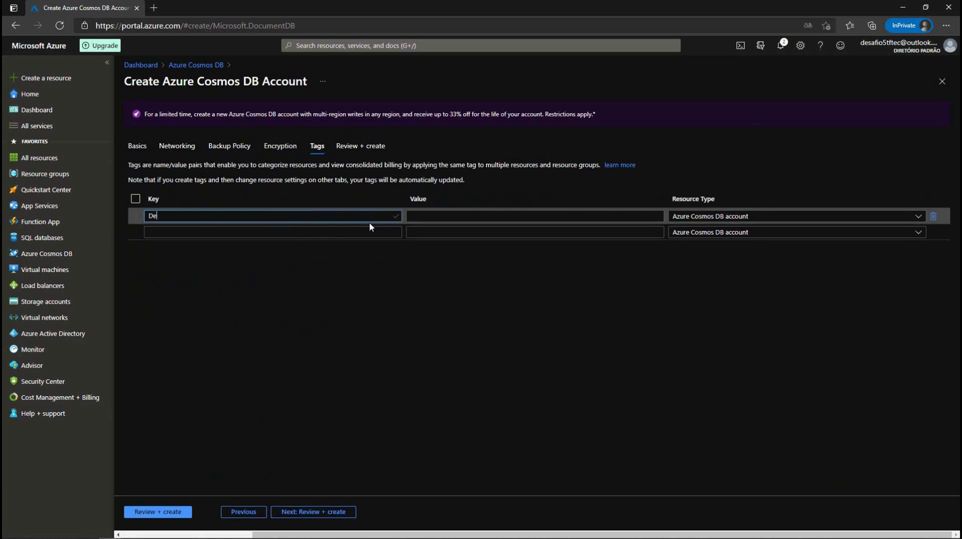
pyautogui.write('safio')
pyautogui.click(461, 215)
pyautogui.write('Est')
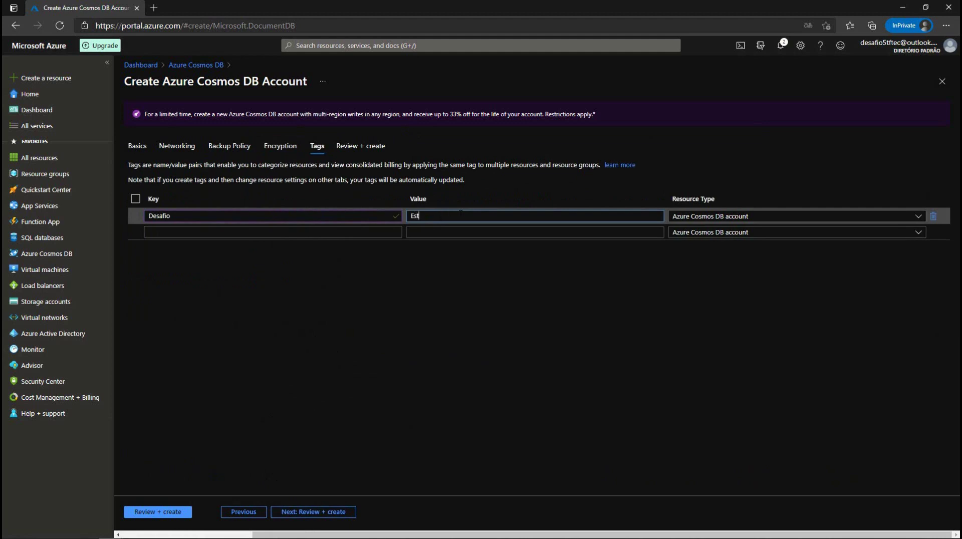
pyautogui.write('rela05')
pyautogui.click(155, 512)
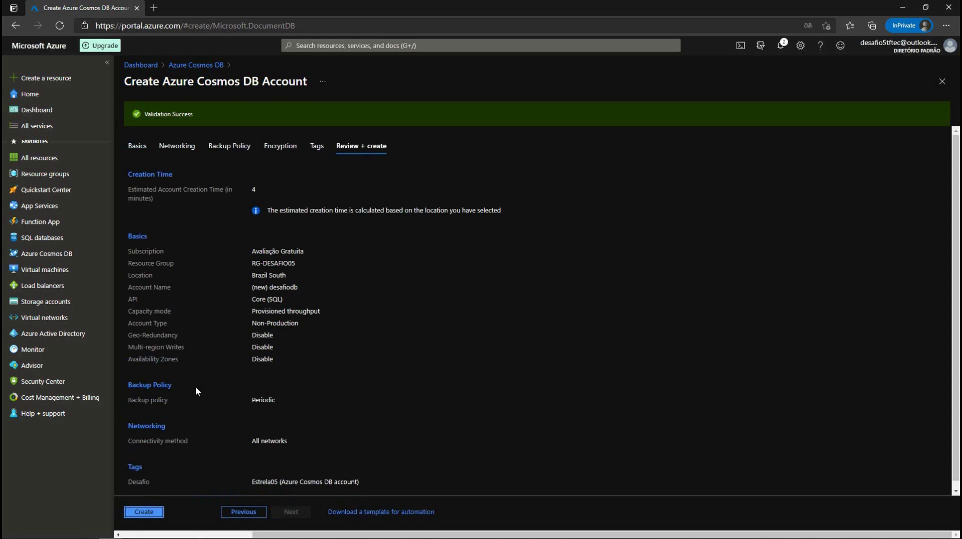
# Step: Create the desafiodb Cosmos DB account and check its deployment in Notifications
pyautogui.click(144, 511)
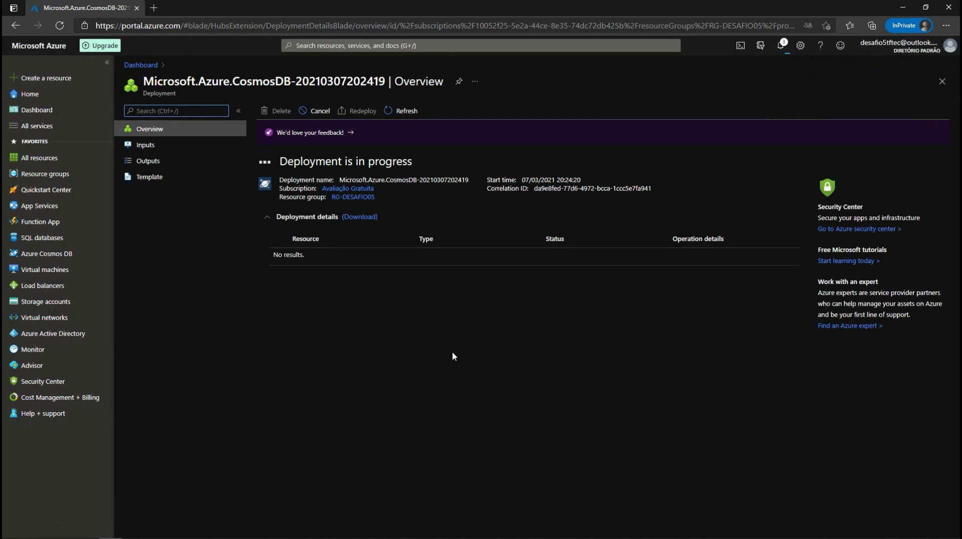
pyautogui.click(782, 45)
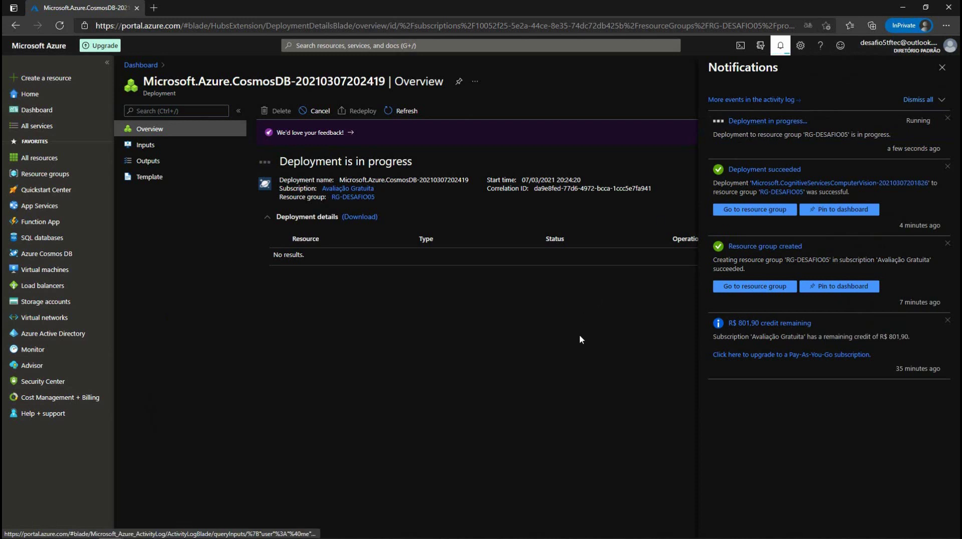
# Step: Find the Logic apps service and start a new Consumption plan logic app
pyautogui.click(354, 46)
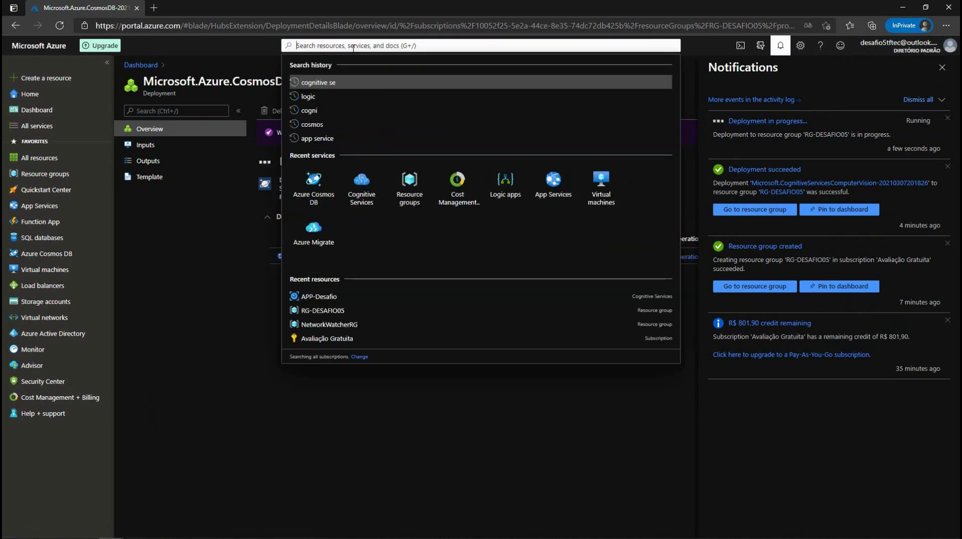
pyautogui.write('logi')
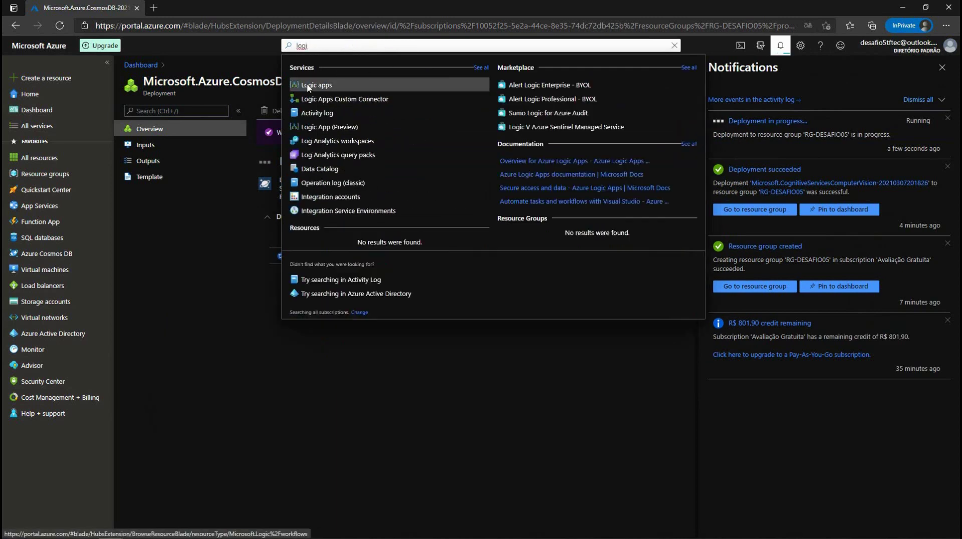
pyautogui.click(306, 84)
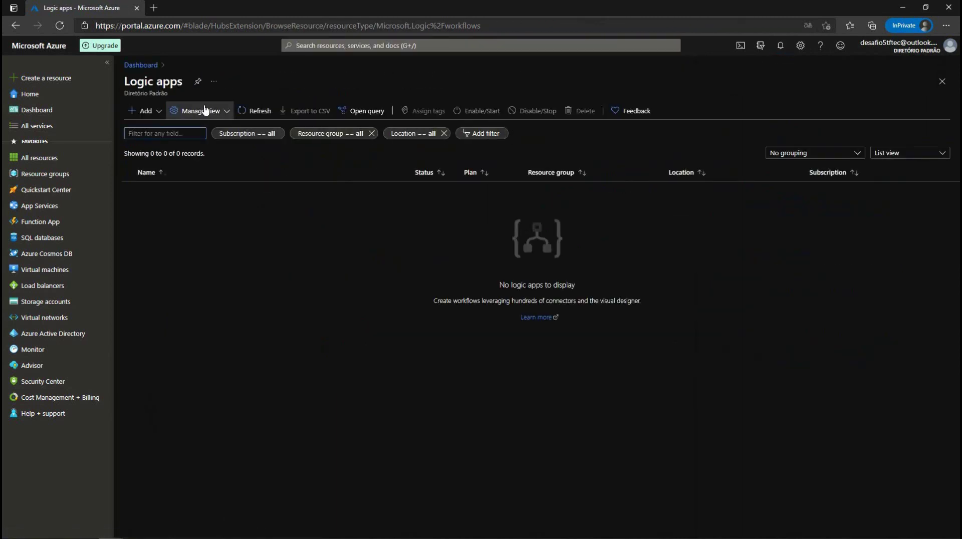
pyautogui.click(159, 113)
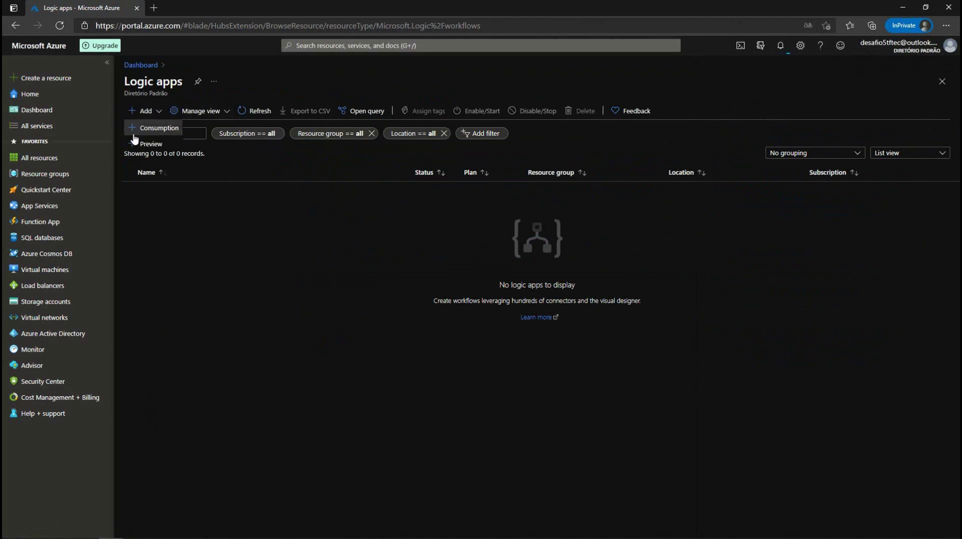
pyautogui.click(151, 129)
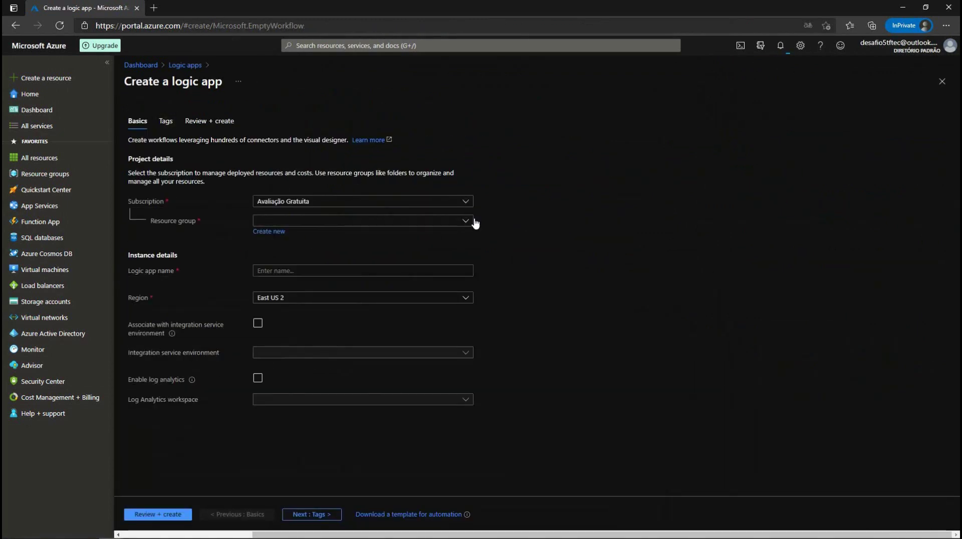
# Step: Choose resource group RG-DESAFIO05 and name the logic app app-desafio
pyautogui.click(466, 224)
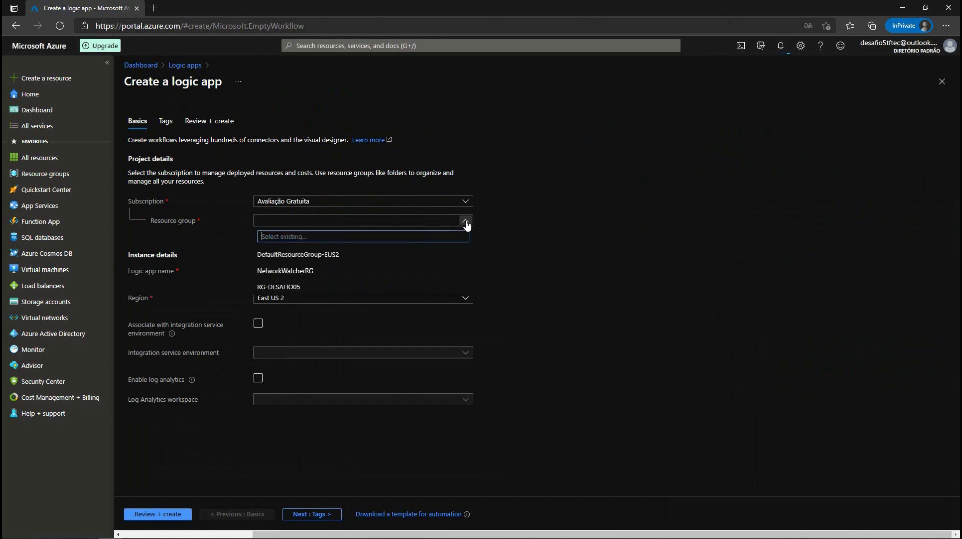
pyautogui.click(278, 288)
pyautogui.click(280, 269)
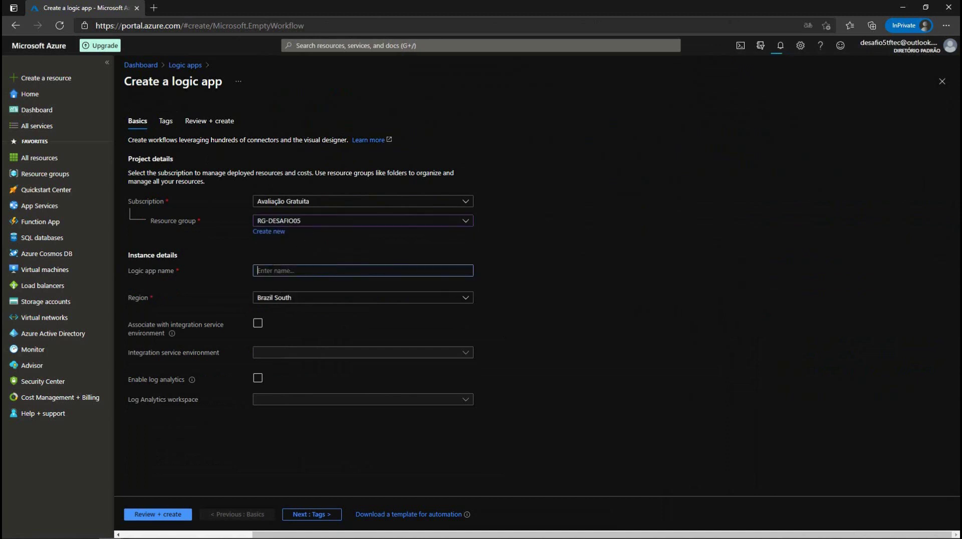
pyautogui.write('app-desafio')
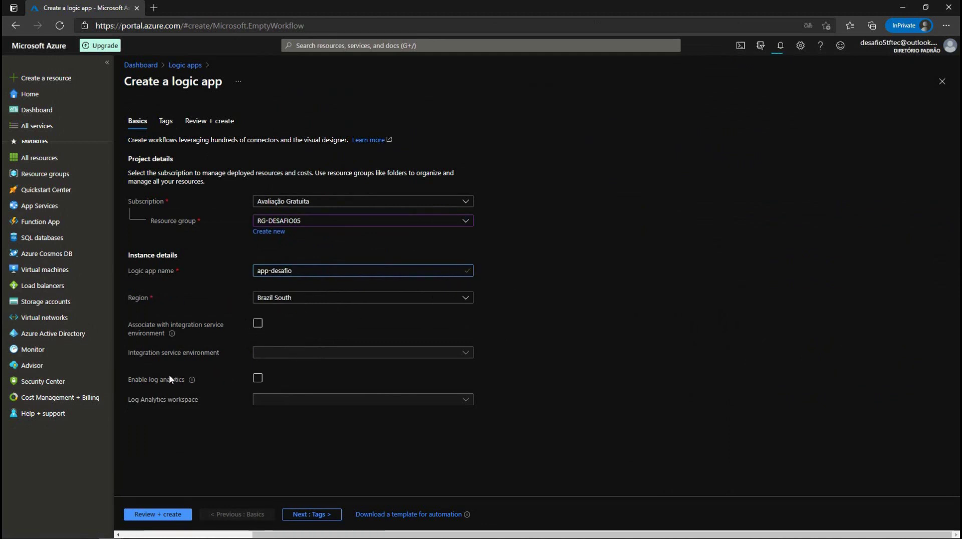
# Step: Tag app-desafio with the existing Desafio = Estrela05 tag, review, and create the logic app
pyautogui.click(304, 515)
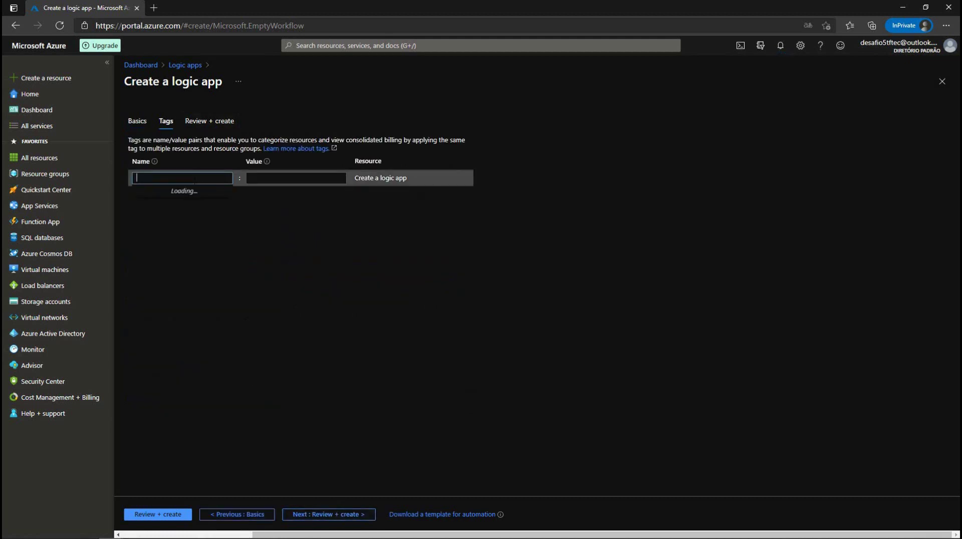
pyautogui.write('d')
pyautogui.press('BackSpace')
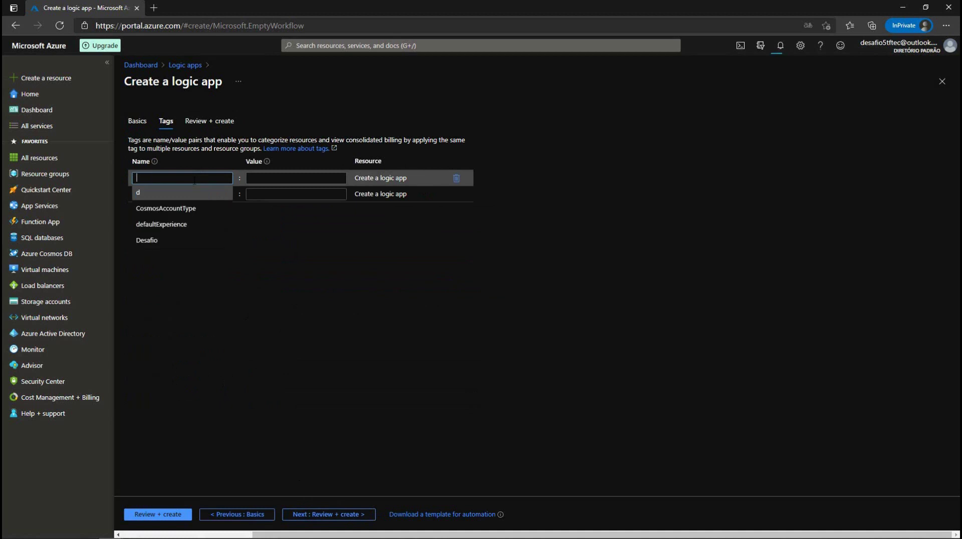
pyautogui.click(220, 241)
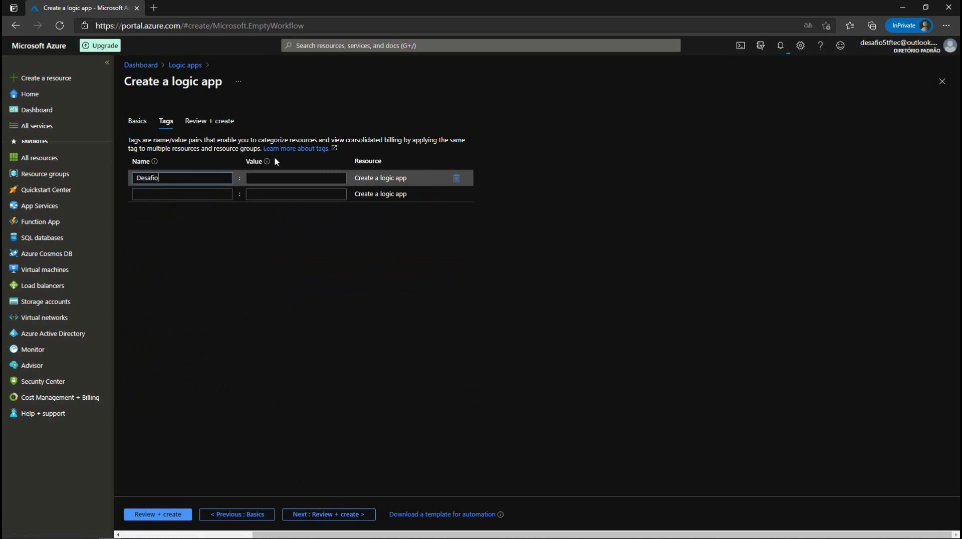
pyautogui.click(265, 194)
pyautogui.click(160, 517)
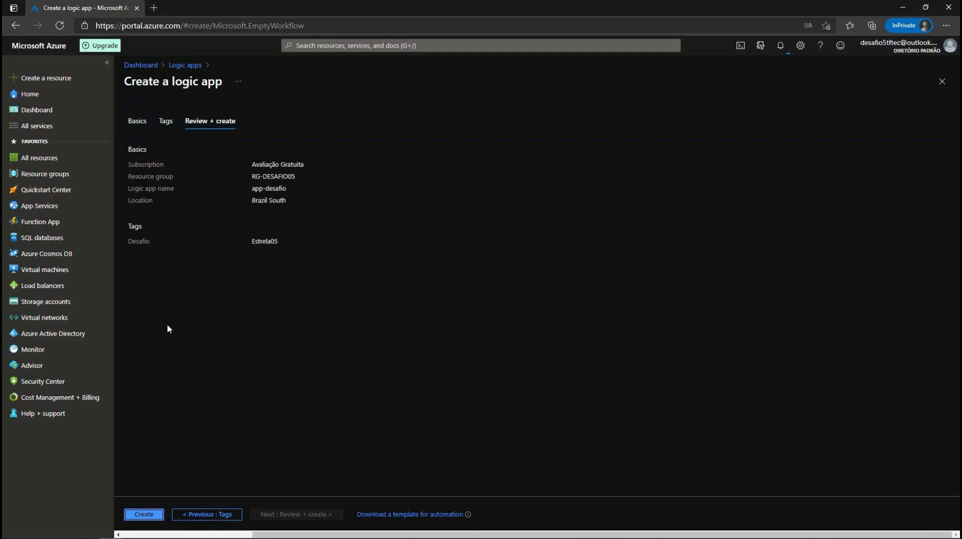
pyautogui.click(144, 511)
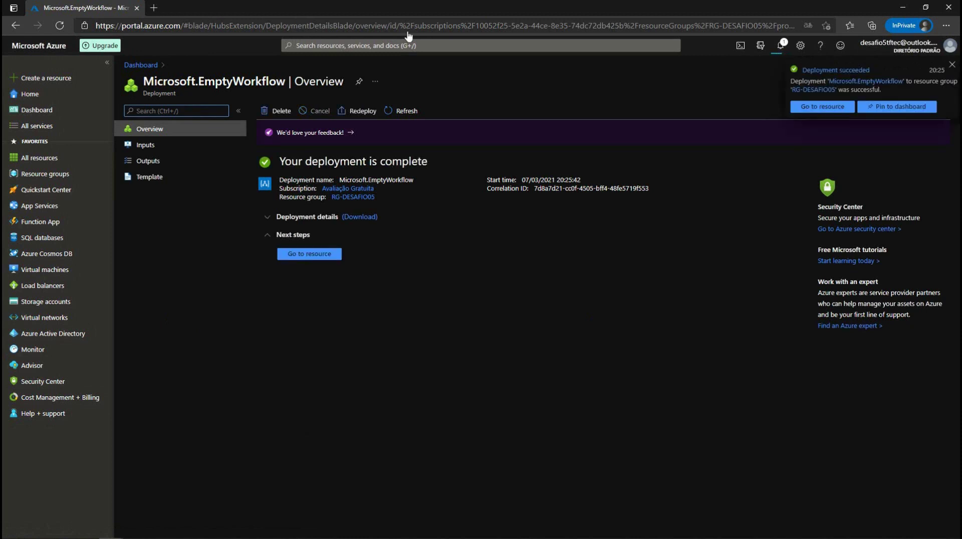
# Step: Open the in-progress desafiodb deployment from Notifications and review its operation details
pyautogui.click(782, 47)
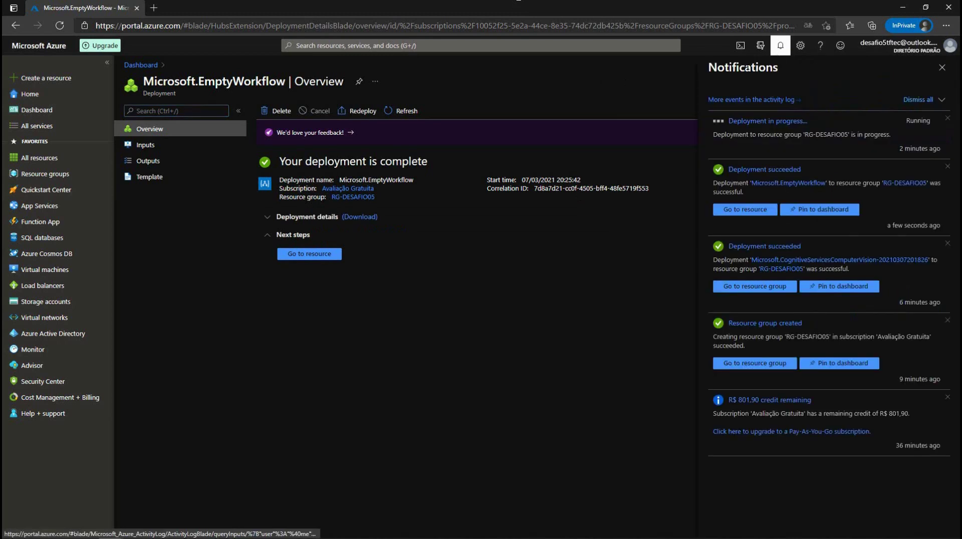
pyautogui.click(722, 139)
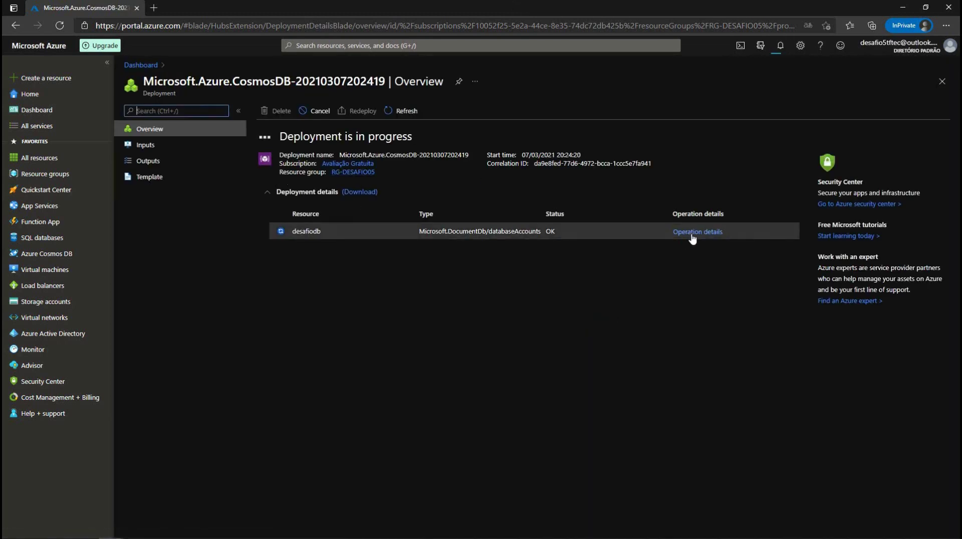
pyautogui.click(695, 233)
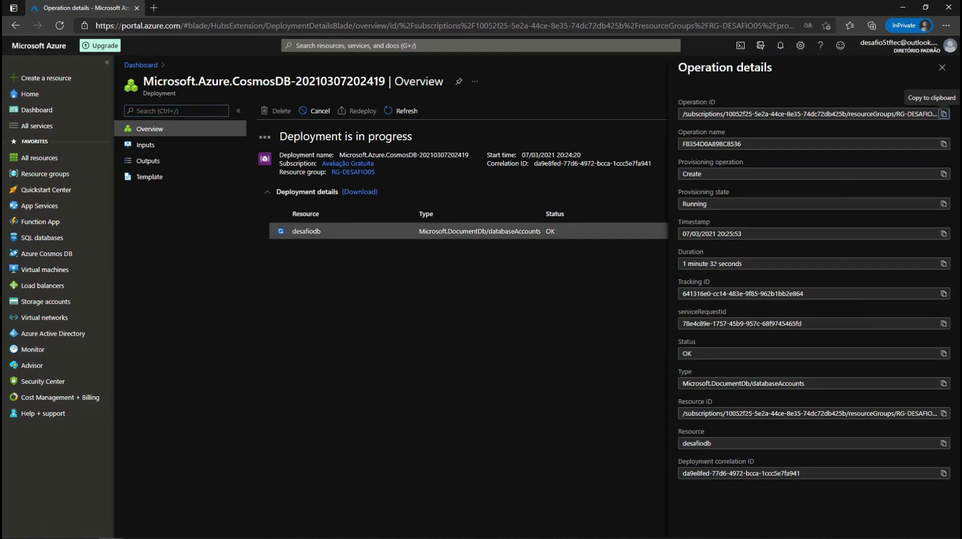
pyautogui.click(941, 68)
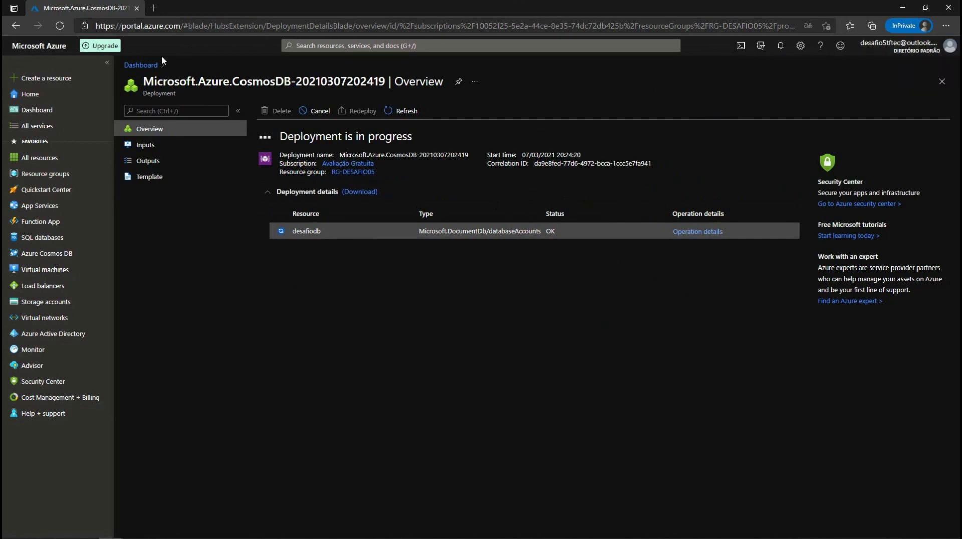
# Step: Load twitter.com in a new tab and start signup with an account name and e-mail address
pyautogui.click(153, 8)
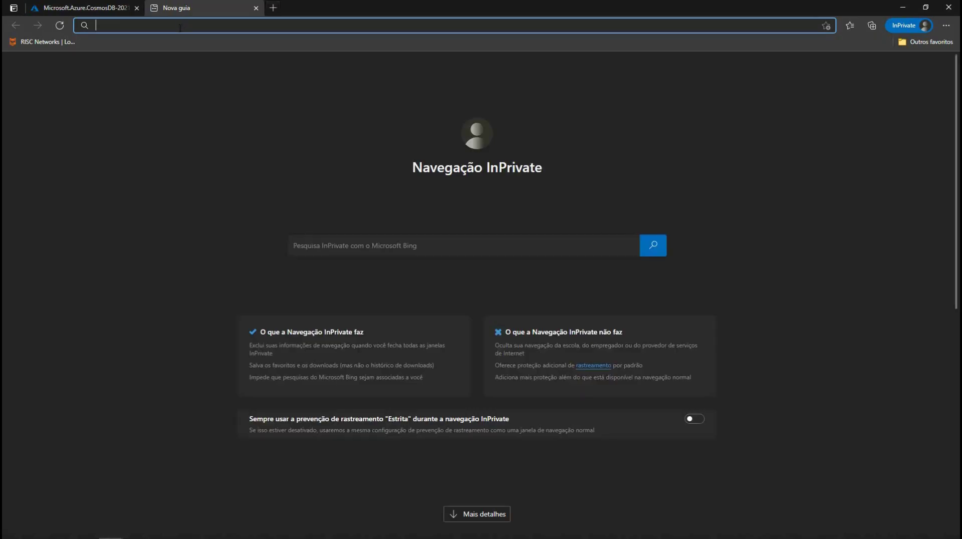
pyautogui.write('t')
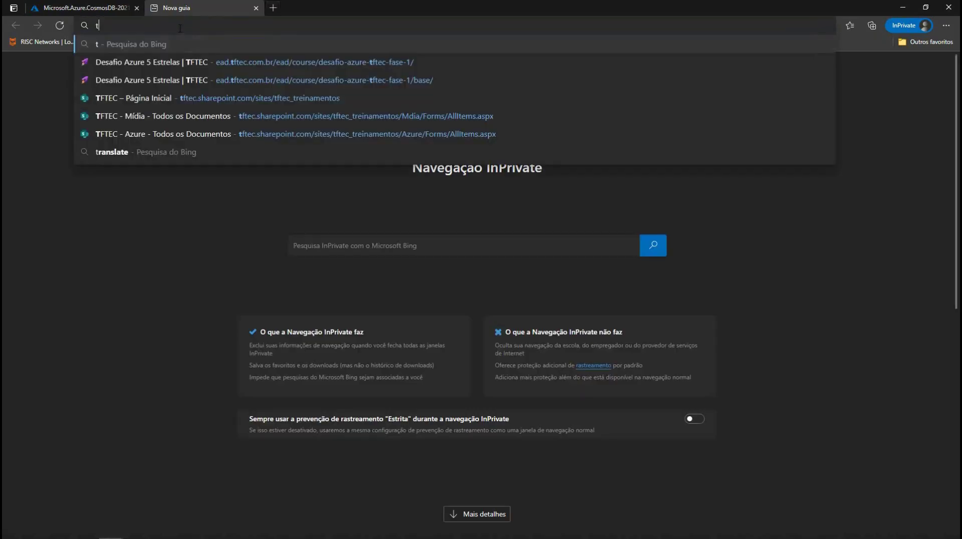
pyautogui.write('witter.com')
pyautogui.press('Return')
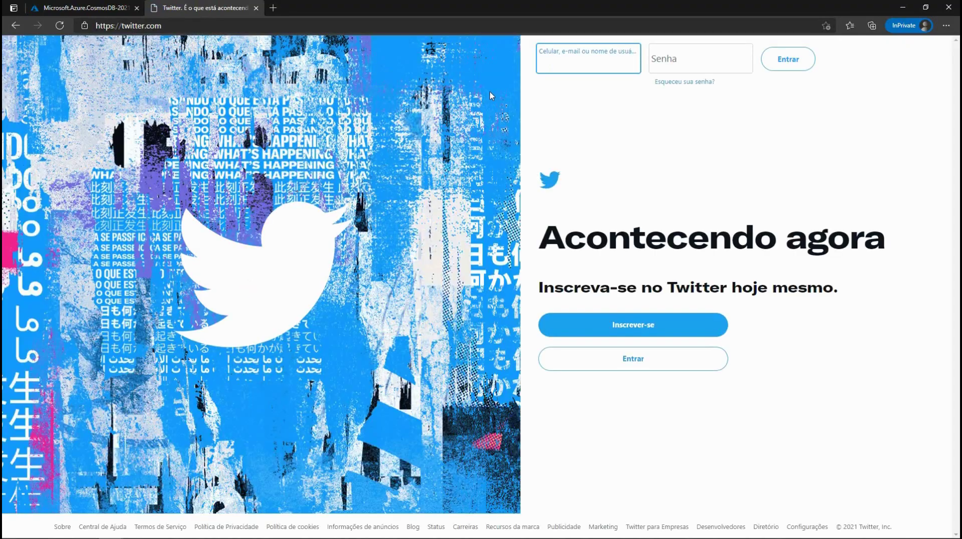
pyautogui.click(611, 329)
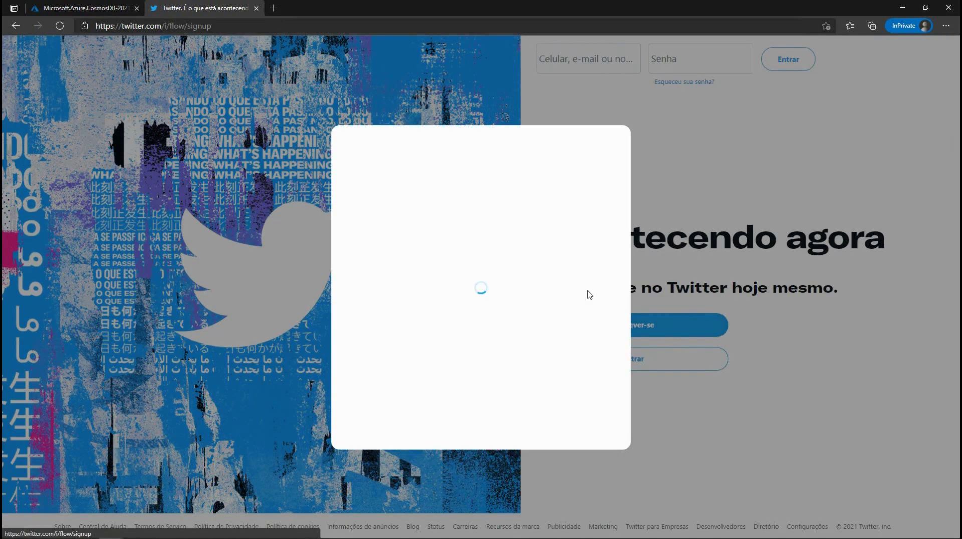
pyautogui.click(461, 209)
pyautogui.write('TFTEC Desafio')
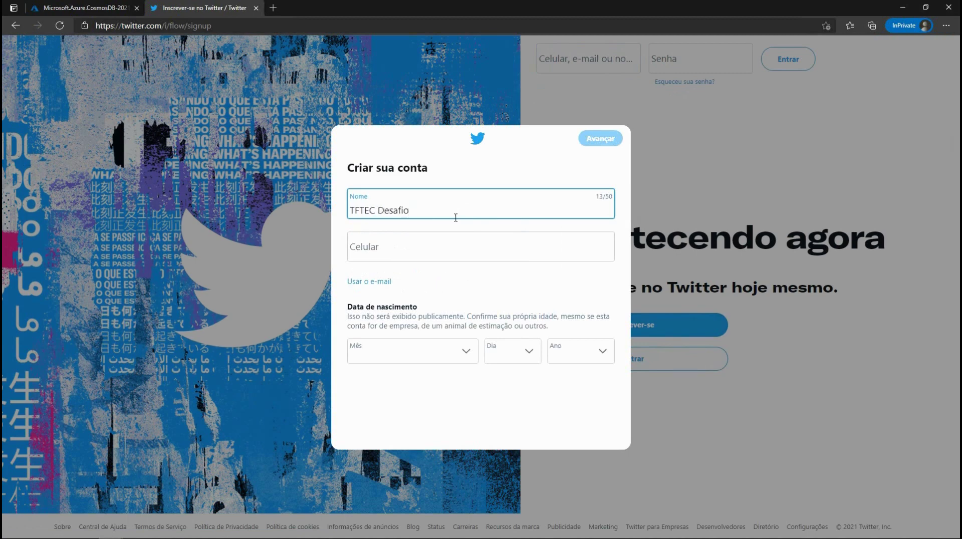
pyautogui.click(429, 246)
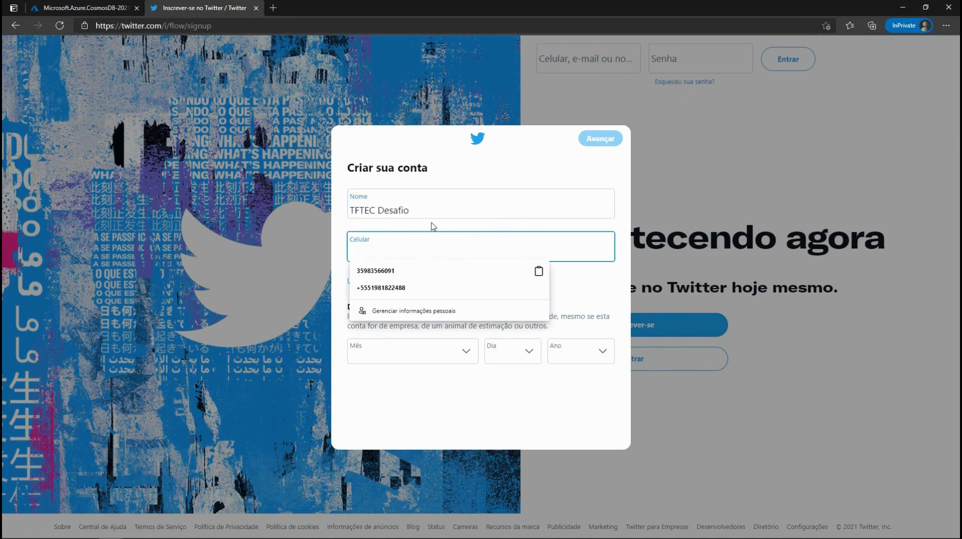
pyautogui.click(480, 129)
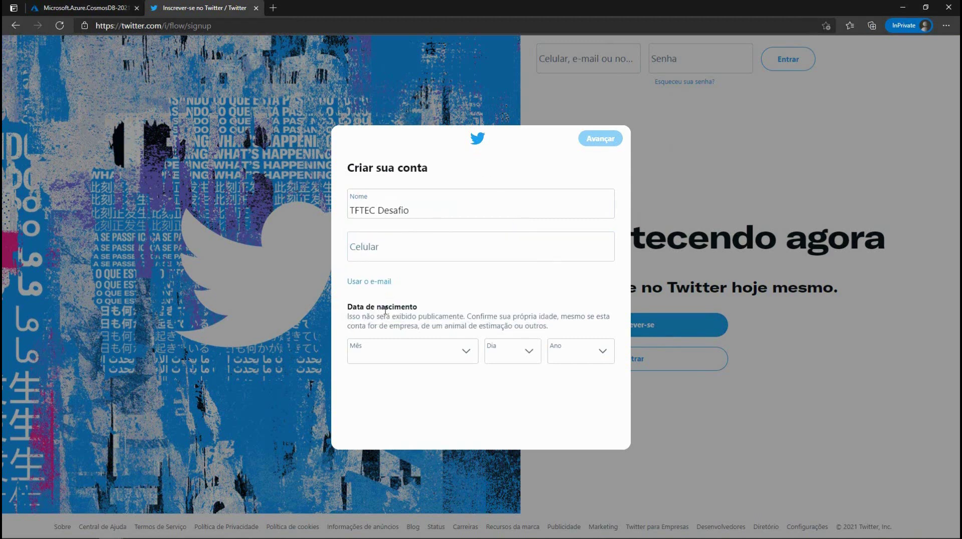
pyautogui.click(370, 281)
pyautogui.click(389, 253)
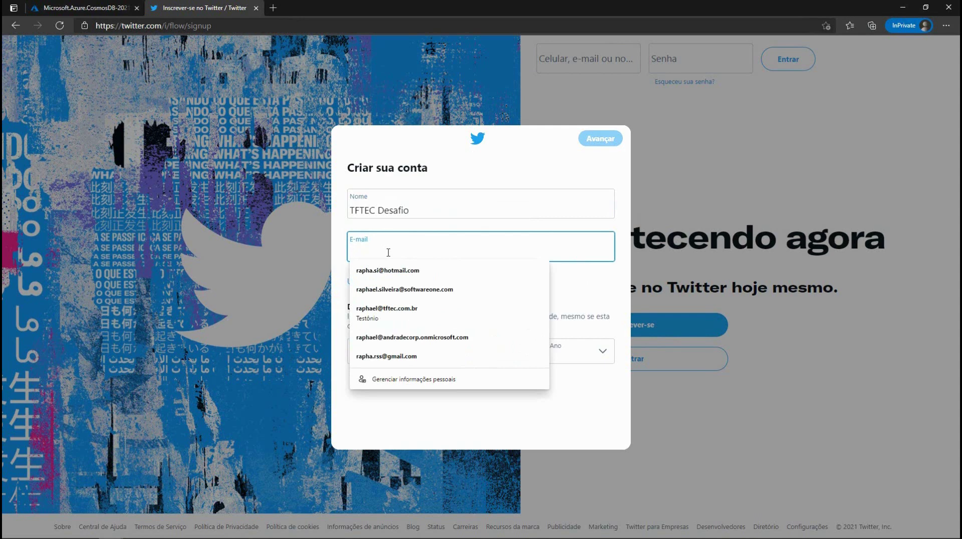
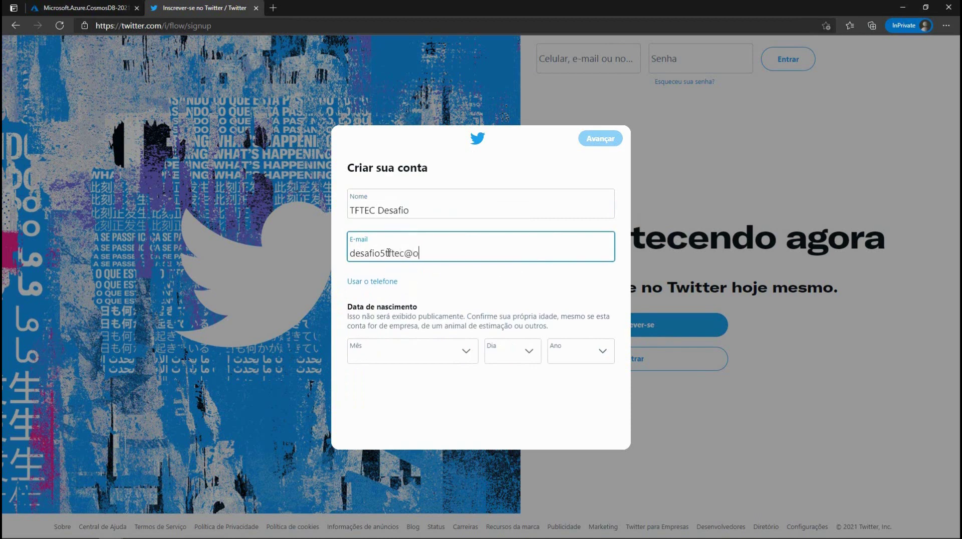
# Step: Set the birth date to Janeiro 1, 1970
pyautogui.click(460, 358)
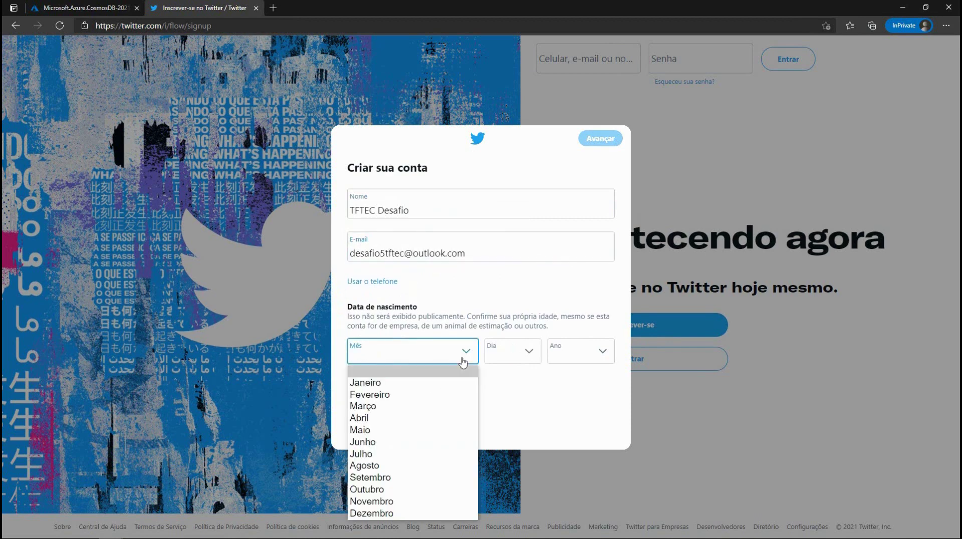
pyautogui.click(384, 389)
pyautogui.click(519, 355)
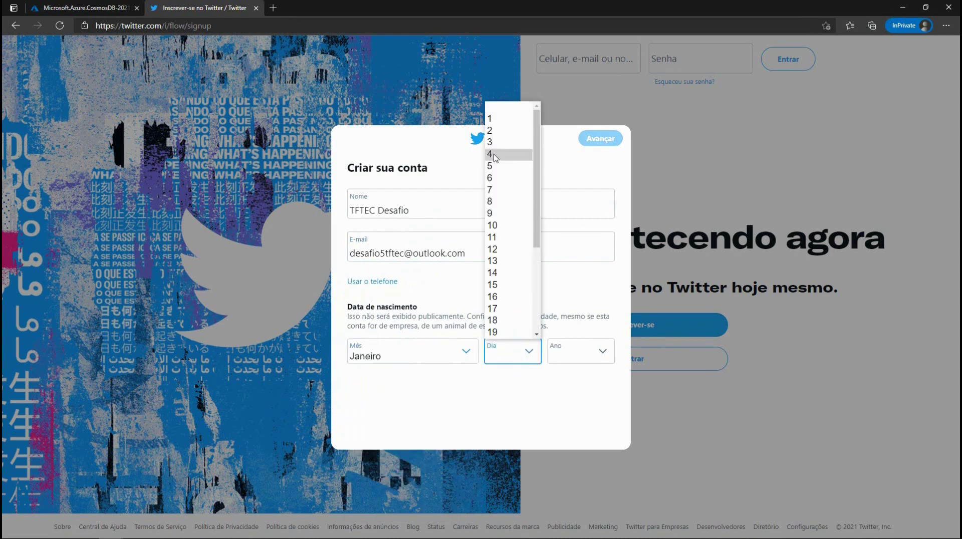
pyautogui.click(491, 121)
pyautogui.click(586, 353)
pyautogui.scroll(-10, 591, 253)
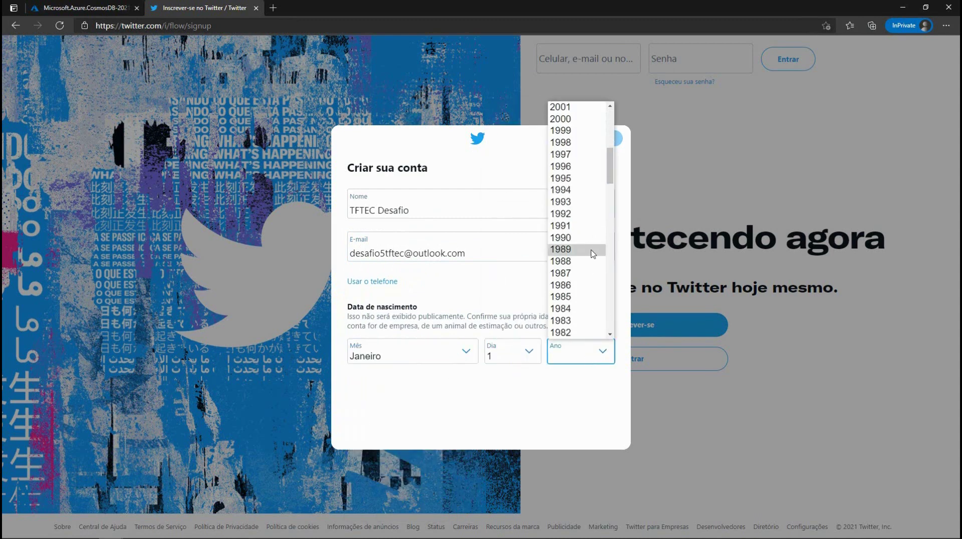
pyautogui.click(581, 226)
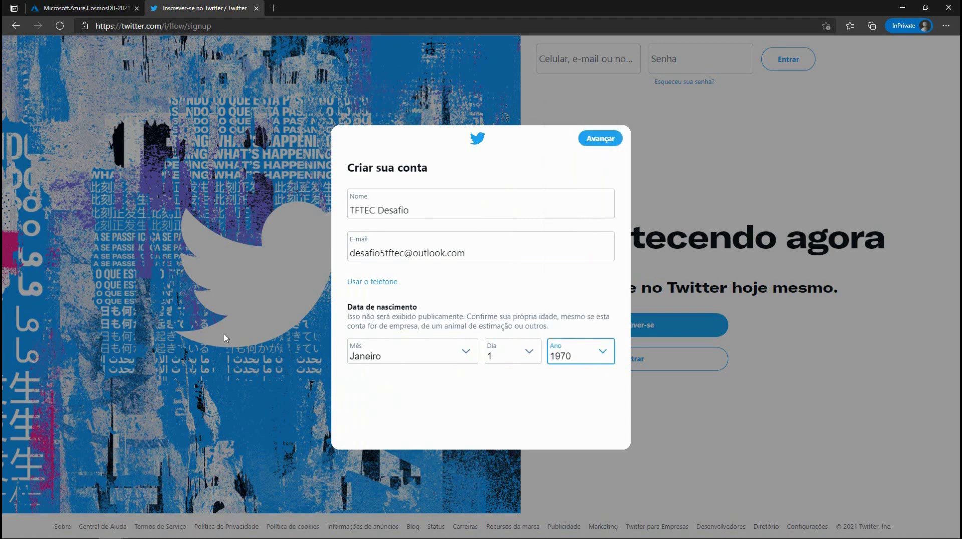
# Step: Continue through the signup screens, submit with Inscrever-se, and open a new browser tab
pyautogui.click(600, 140)
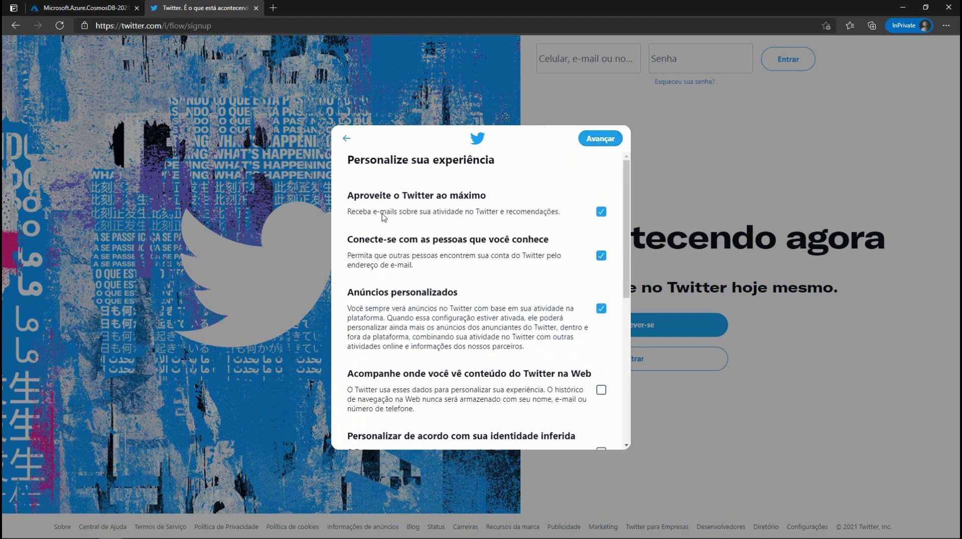
pyautogui.scroll(-6, 474, 286)
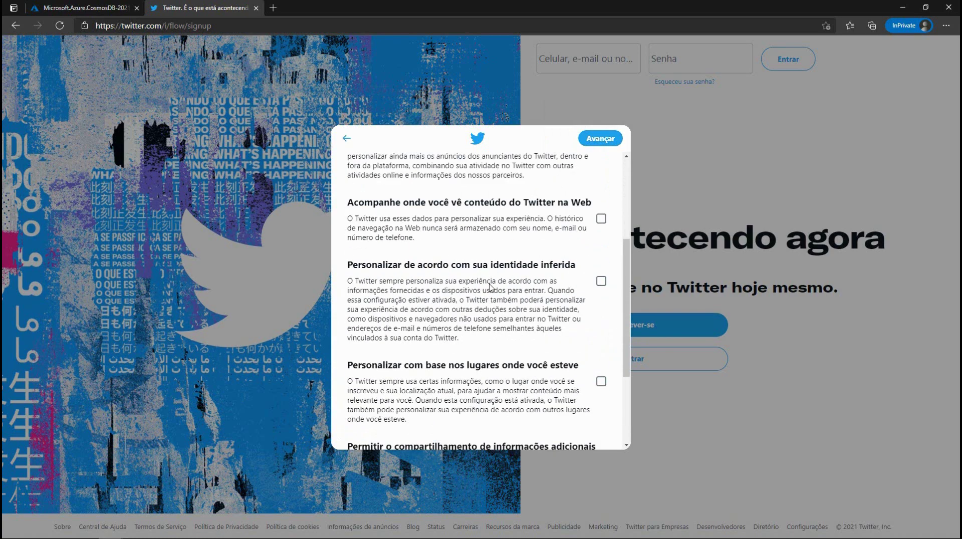
pyautogui.click(601, 139)
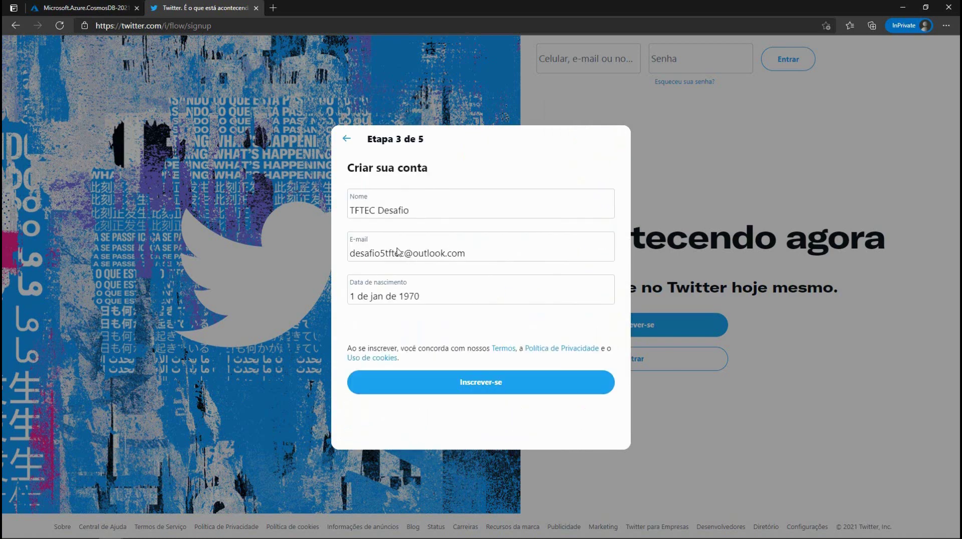
pyautogui.click(454, 382)
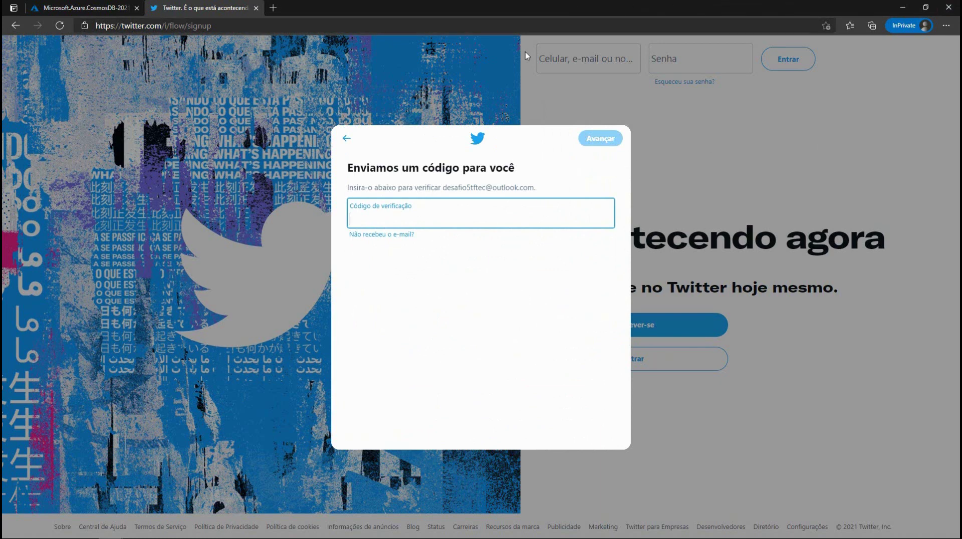
pyautogui.click(273, 7)
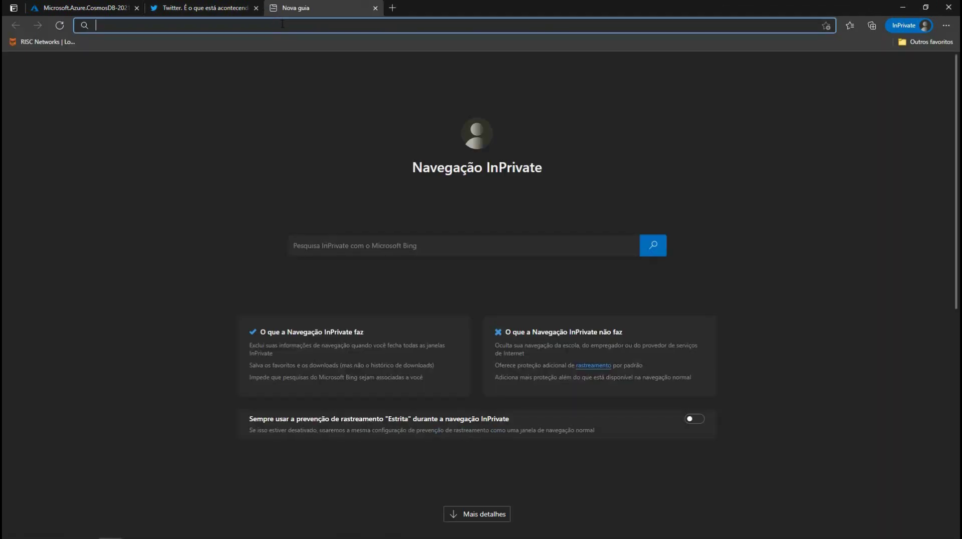
# Step: Open the Twitter verification e-mail on outlook.com and select its verification code
pyautogui.write('outlook.com')
pyautogui.press('Return')
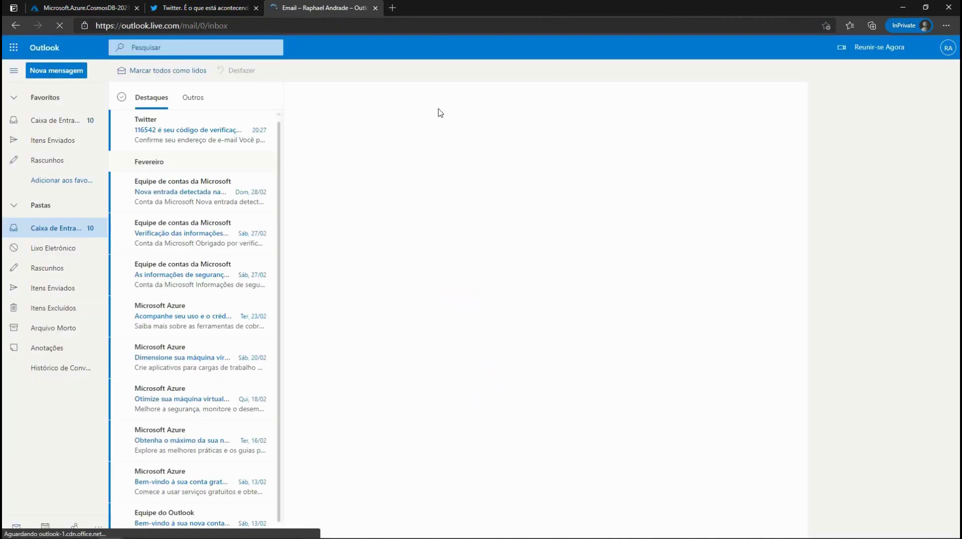
pyautogui.click(172, 130)
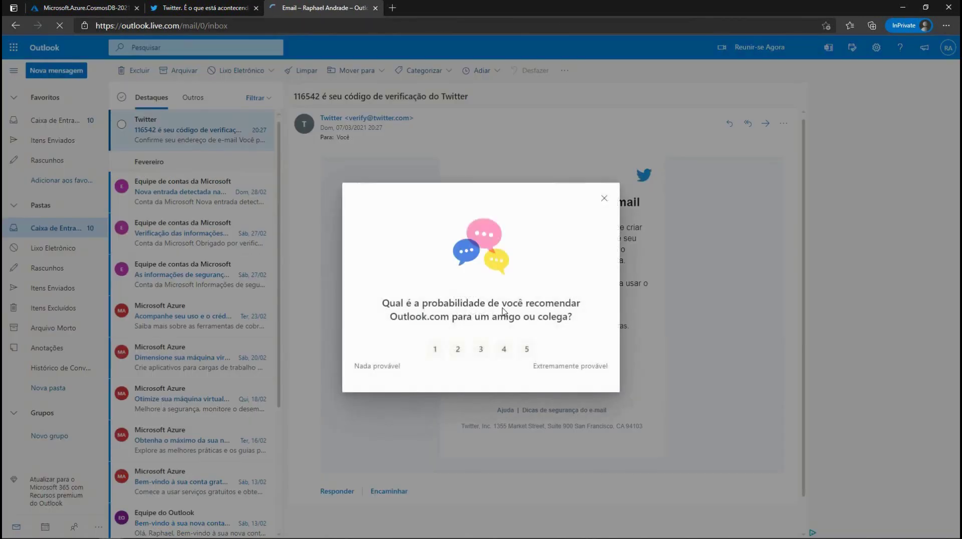
pyautogui.click(604, 197)
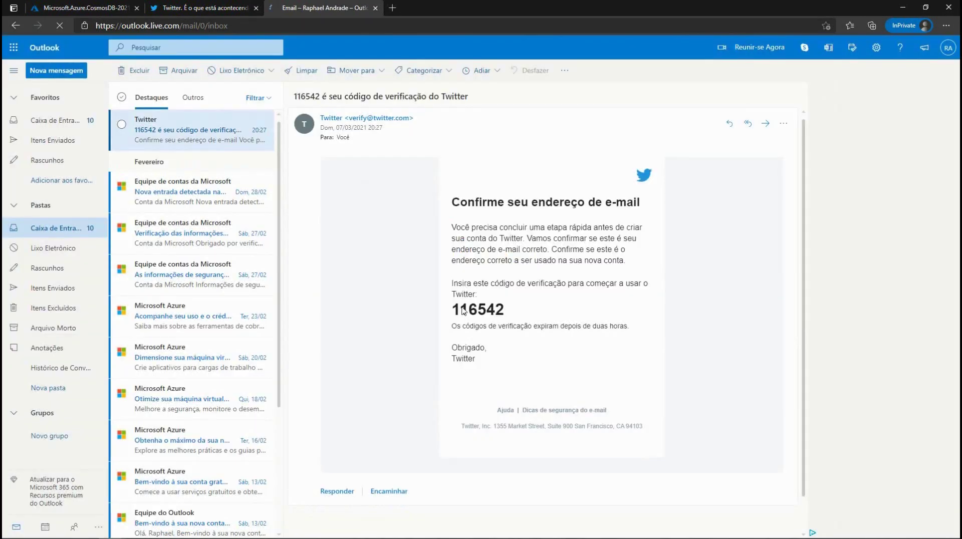
pyautogui.doubleClick(465, 311)
pyautogui.hotkey('ctrl', 'c')
# Step: Paste the verification code into Twitter and set the account password
pyautogui.click(224, 9)
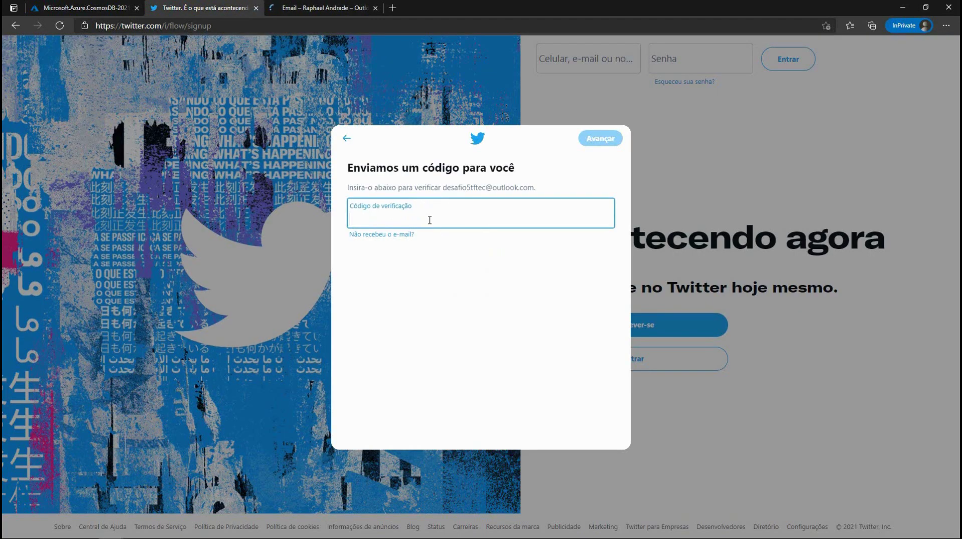
pyautogui.hotkey('ctrl', 'v')
pyautogui.click(600, 138)
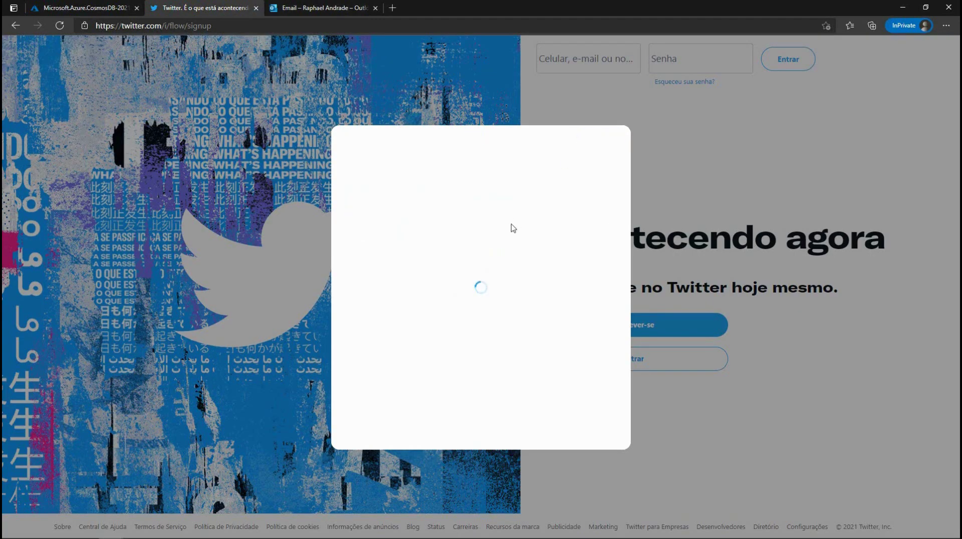
pyautogui.click(512, 224)
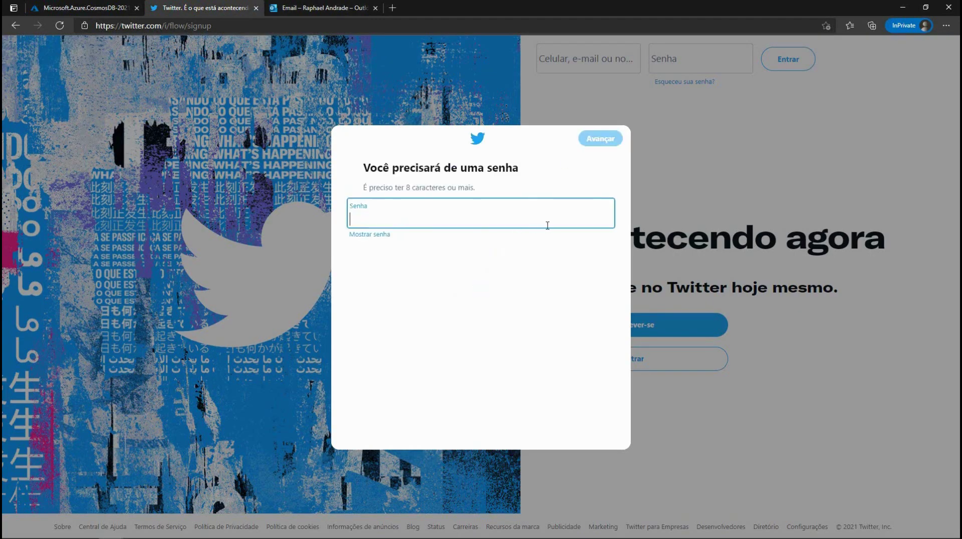
pyautogui.write('••')
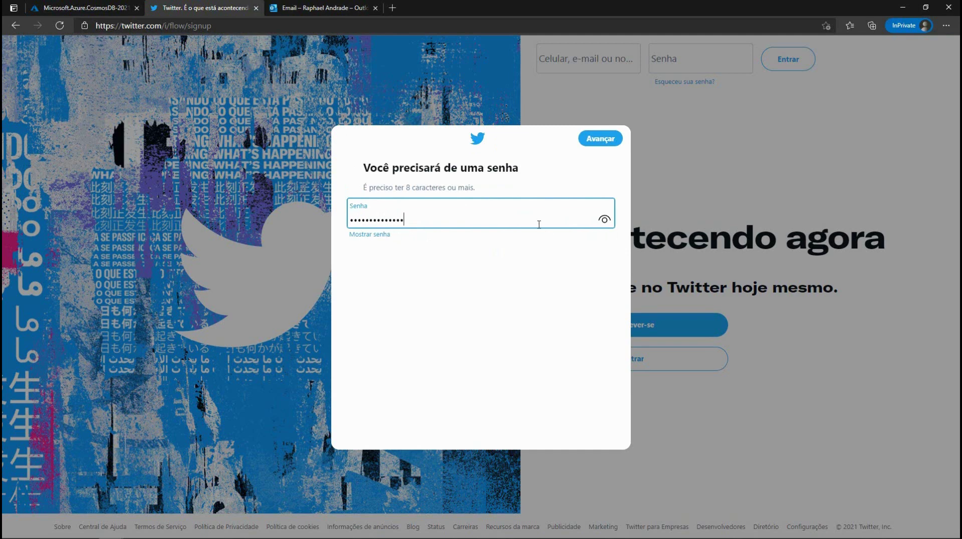
pyautogui.click(597, 142)
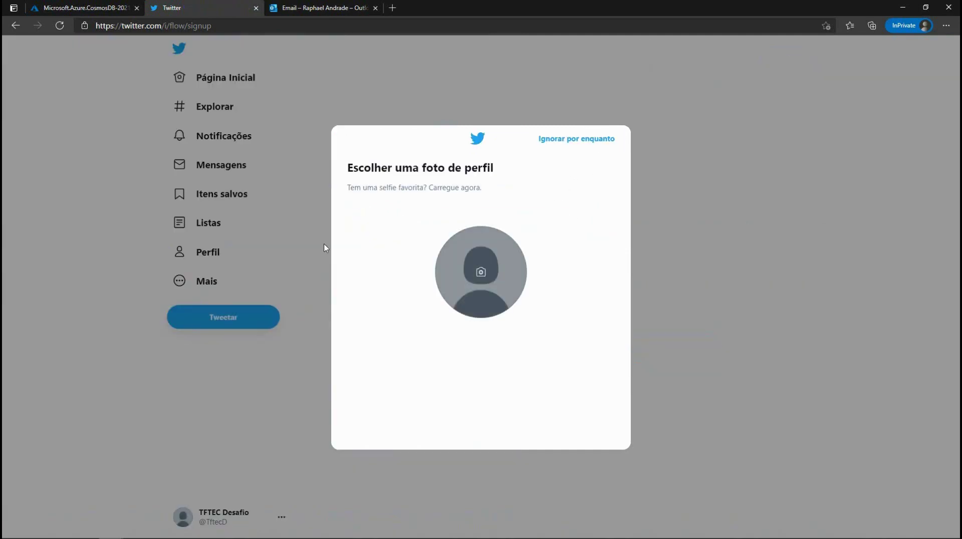
# Step: Skip profile photo, bio, language, interests, suggested follows and notifications to reach the timeline
pyautogui.click(553, 146)
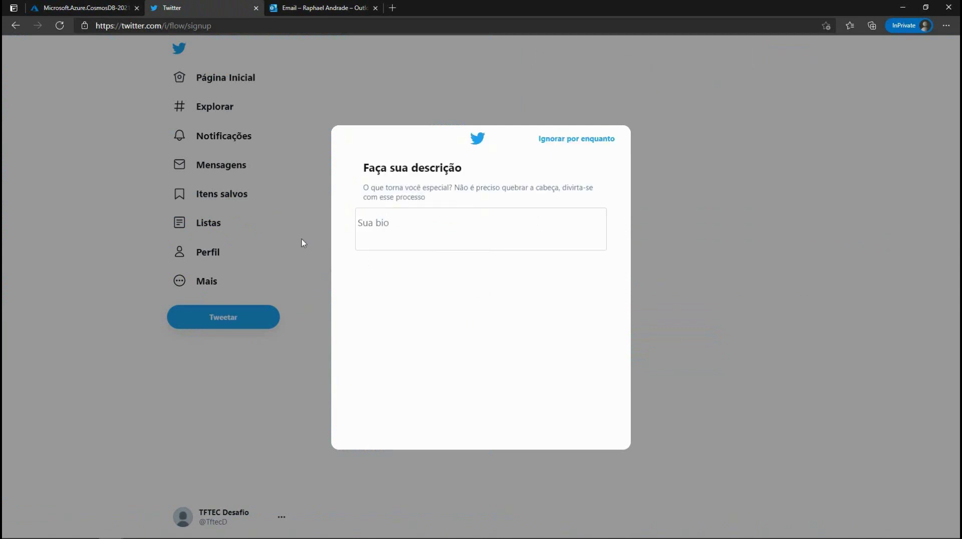
pyautogui.click(595, 143)
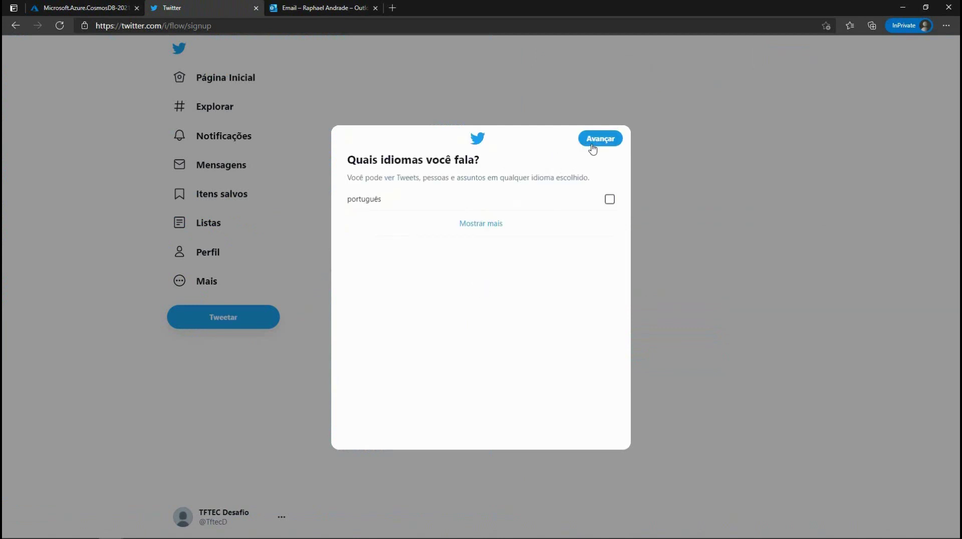
pyautogui.click(597, 143)
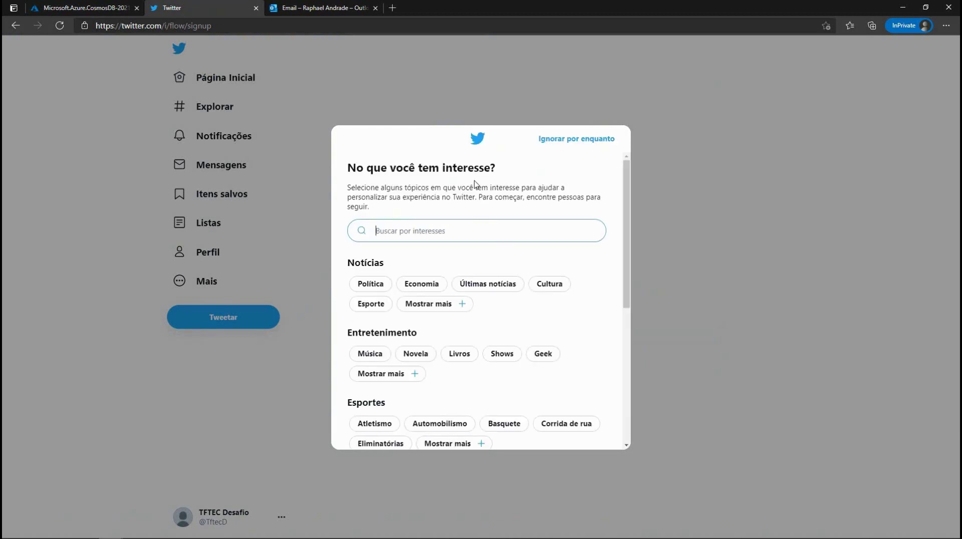
pyautogui.click(576, 144)
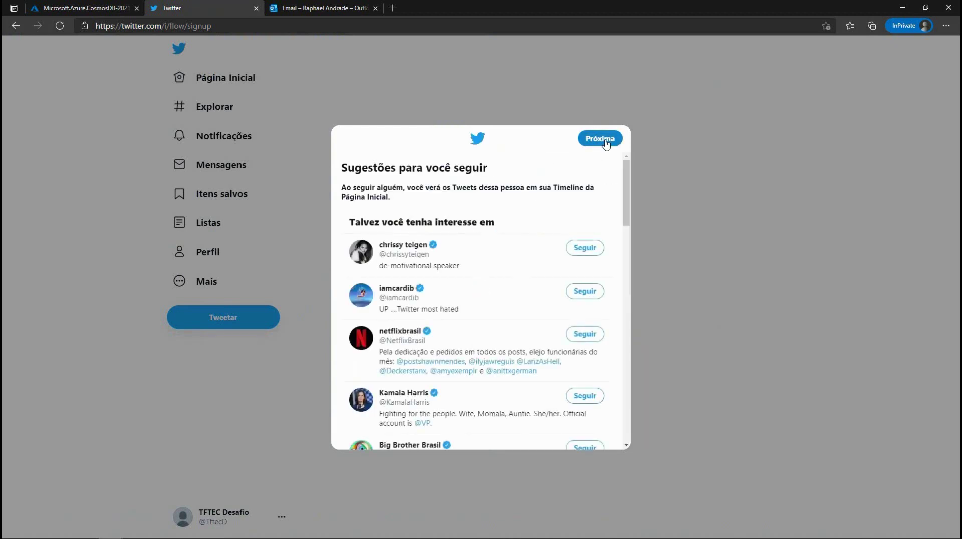
pyautogui.click(601, 140)
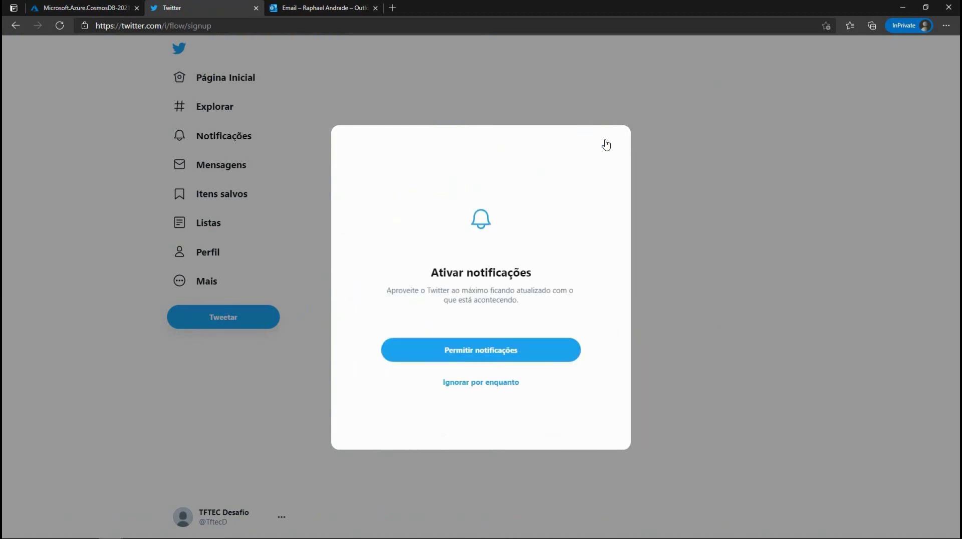
pyautogui.click(473, 386)
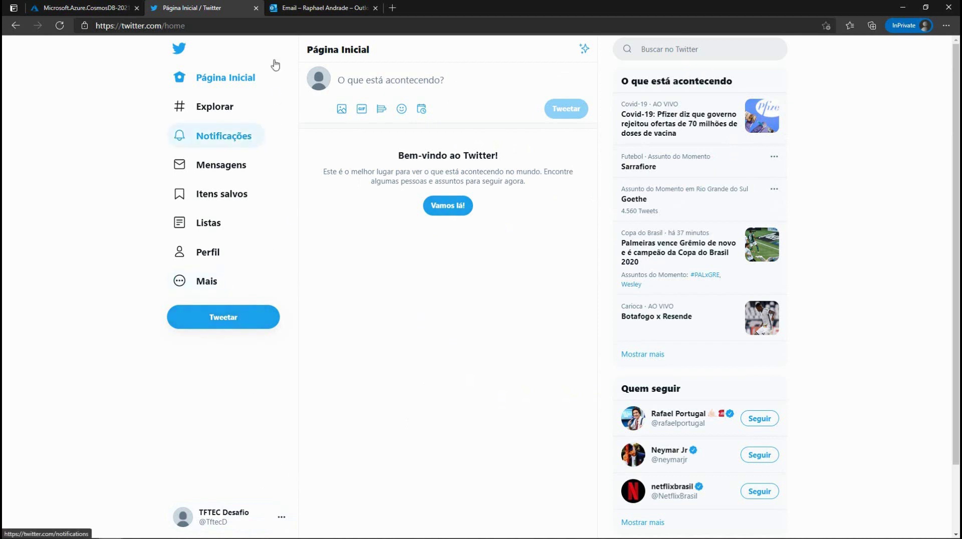
# Step: Confirm the desafiodb deployment succeeded and dismiss its notification
pyautogui.click(94, 8)
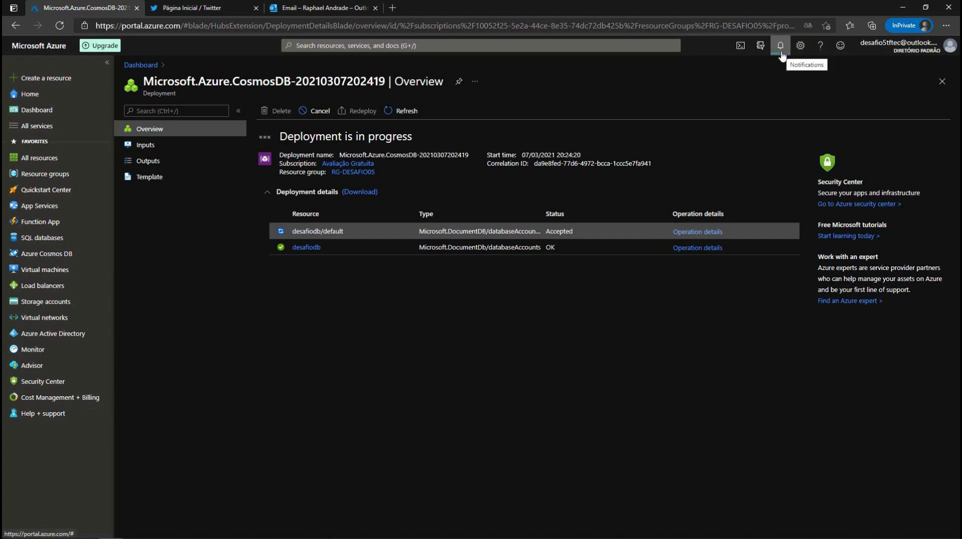
pyautogui.click(781, 46)
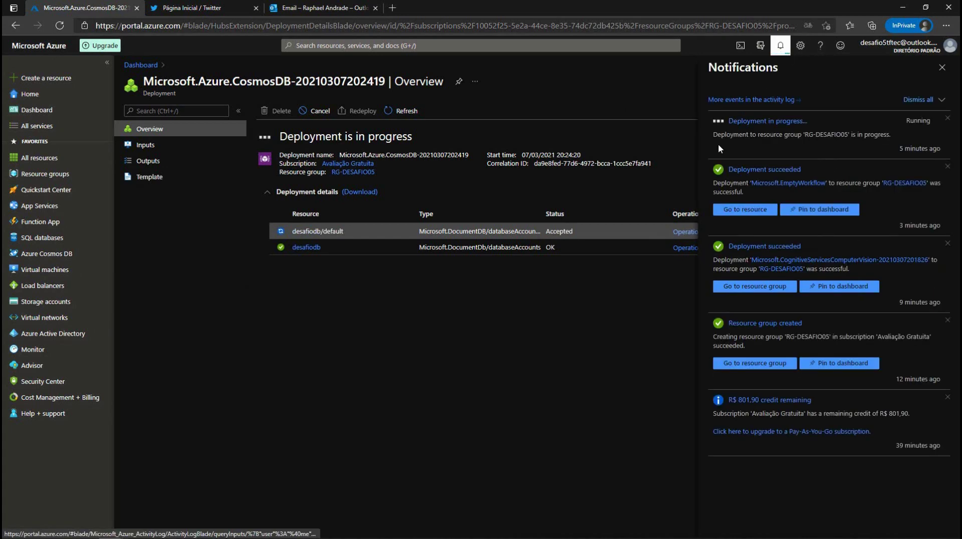
pyautogui.click(942, 67)
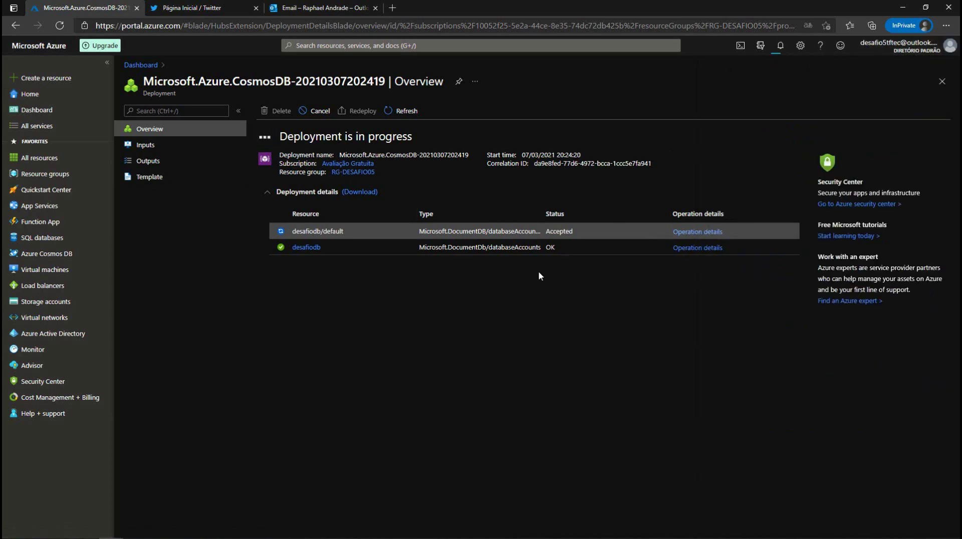
pyautogui.click(698, 231)
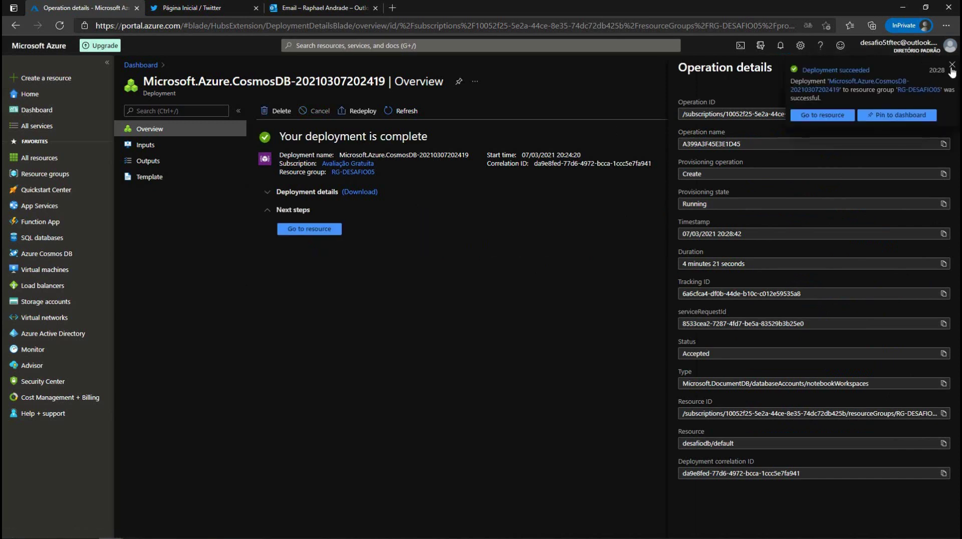
pyautogui.click(954, 68)
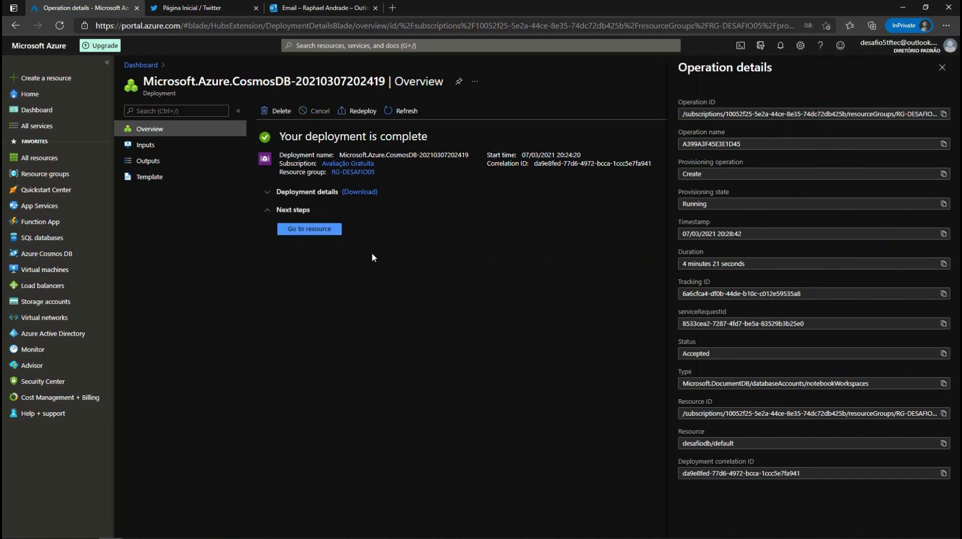
# Step: Go to the desafiodb resource and open its Data Explorer
pyautogui.click(324, 230)
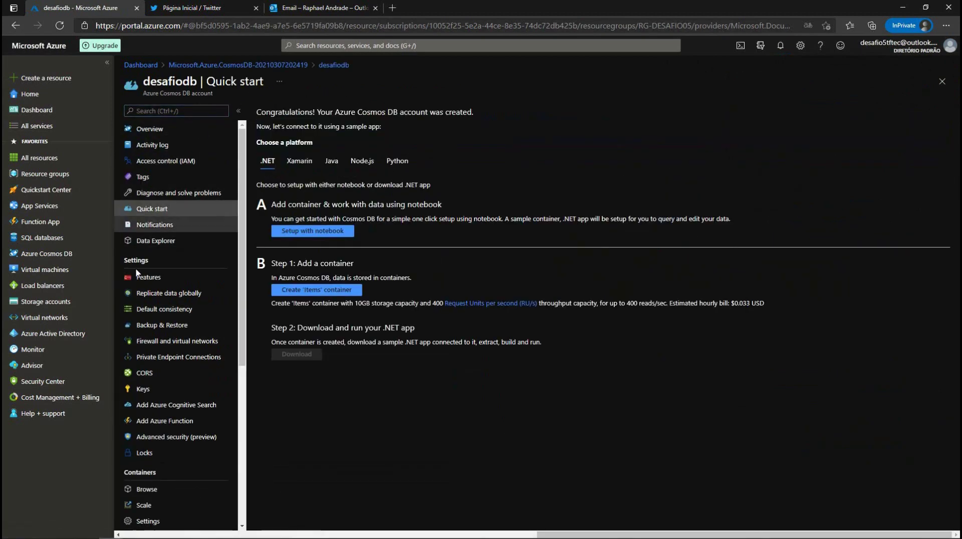
pyautogui.click(149, 129)
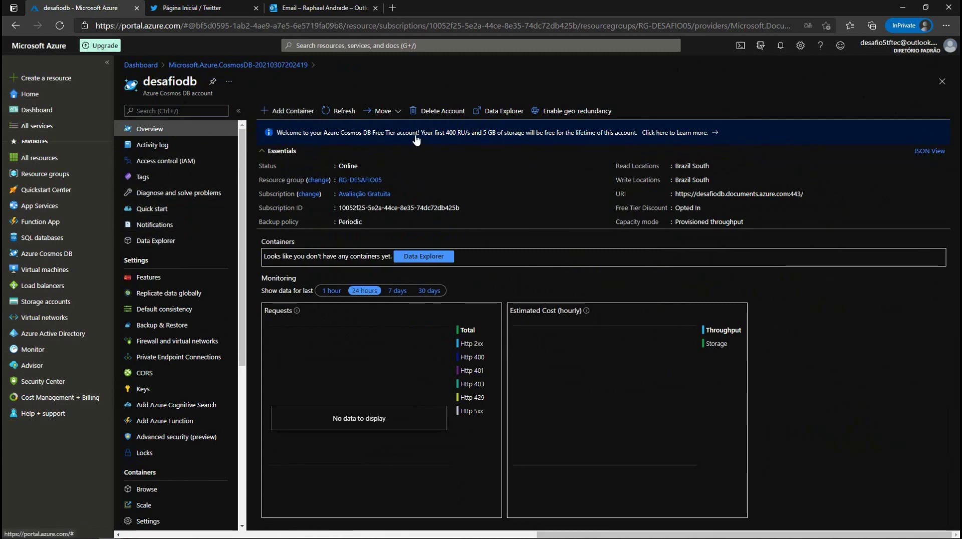
pyautogui.click(159, 243)
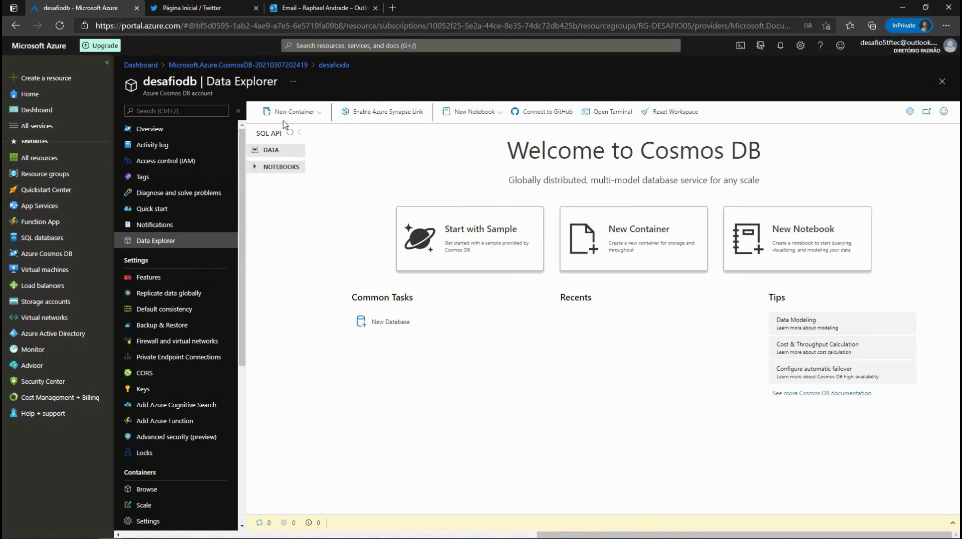
# Step: Choose New Database from the Data Explorer's New Container dropdown
pyautogui.click(320, 115)
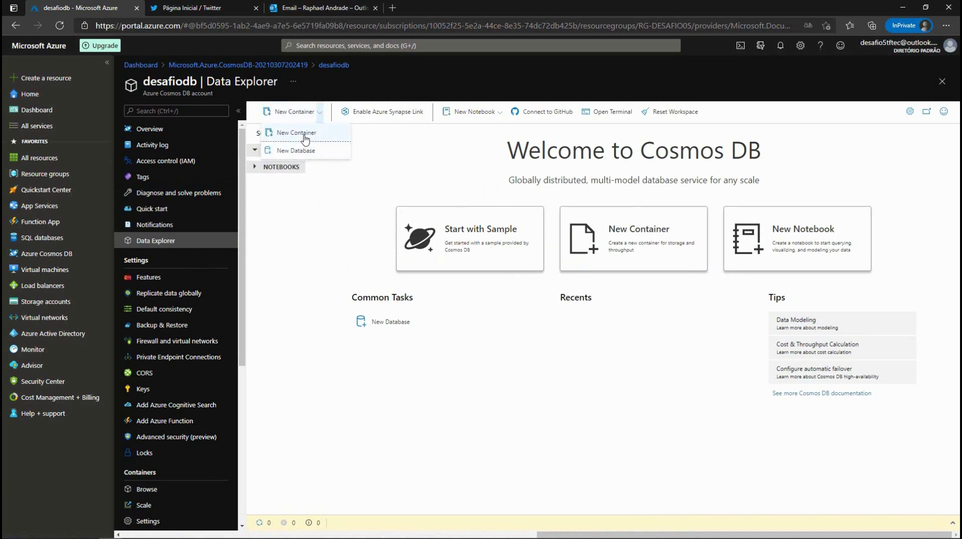
pyautogui.click(283, 319)
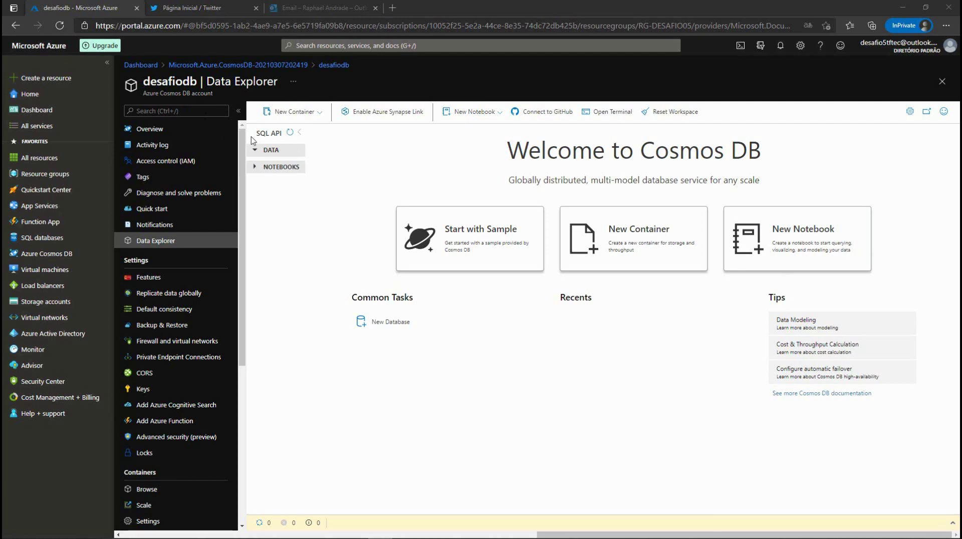
pyautogui.click(320, 112)
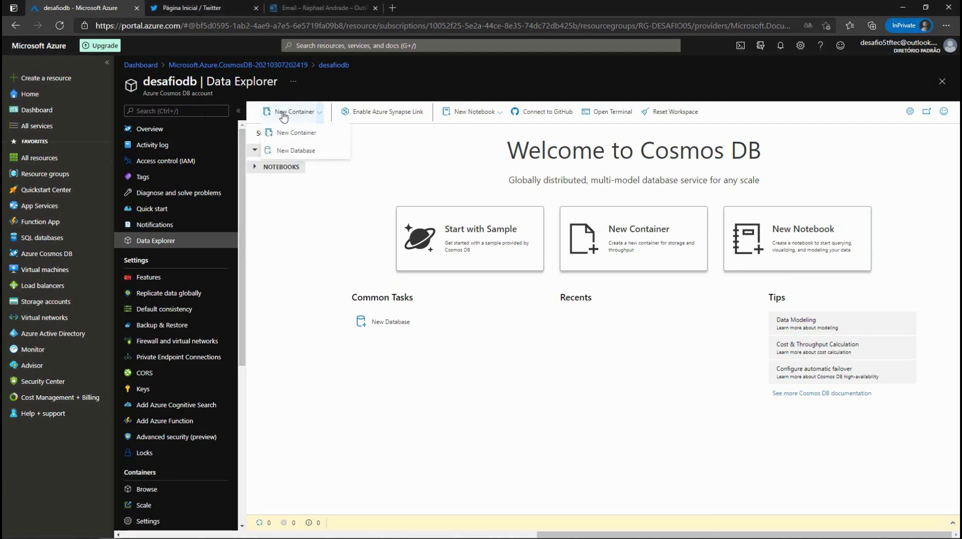
pyautogui.click(284, 154)
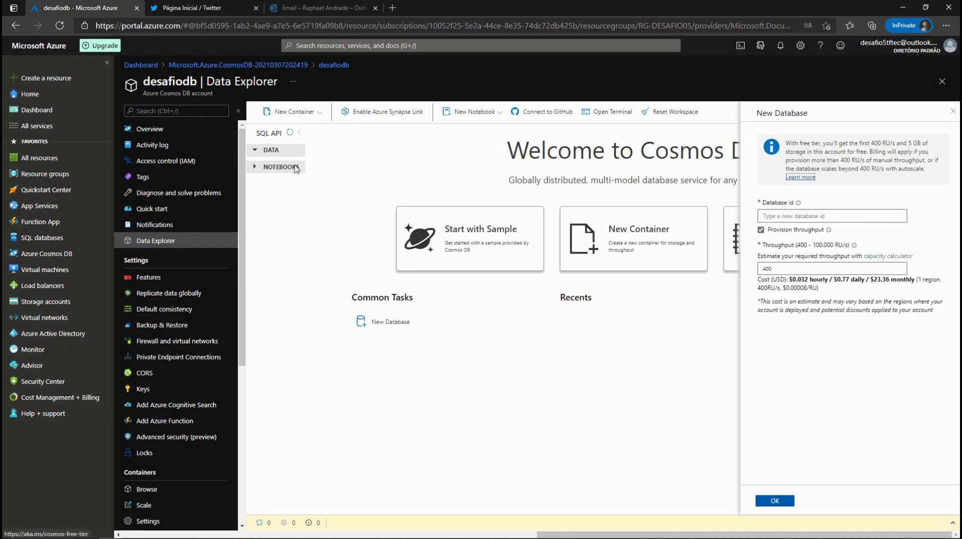
# Step: Create database 'dbdesafio' with the default 400 RU/s provisioned throughput
pyautogui.click(786, 212)
pyautogui.write('db')
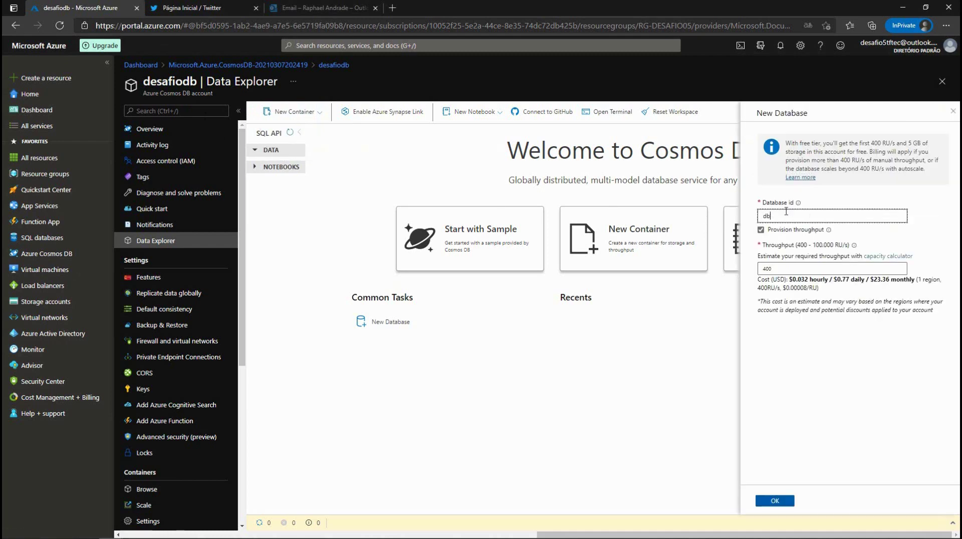
pyautogui.write('desafio')
pyautogui.click(762, 267)
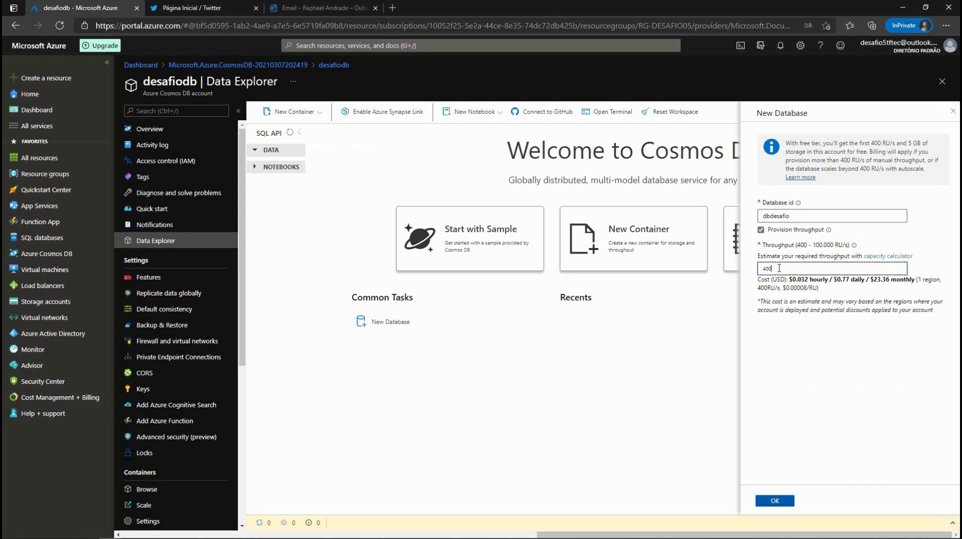
pyautogui.moveTo(776, 269); pyautogui.dragTo(764, 268)
pyautogui.click(777, 266)
pyautogui.click(804, 219)
pyautogui.doubleClick(755, 217)
pyautogui.click(789, 217)
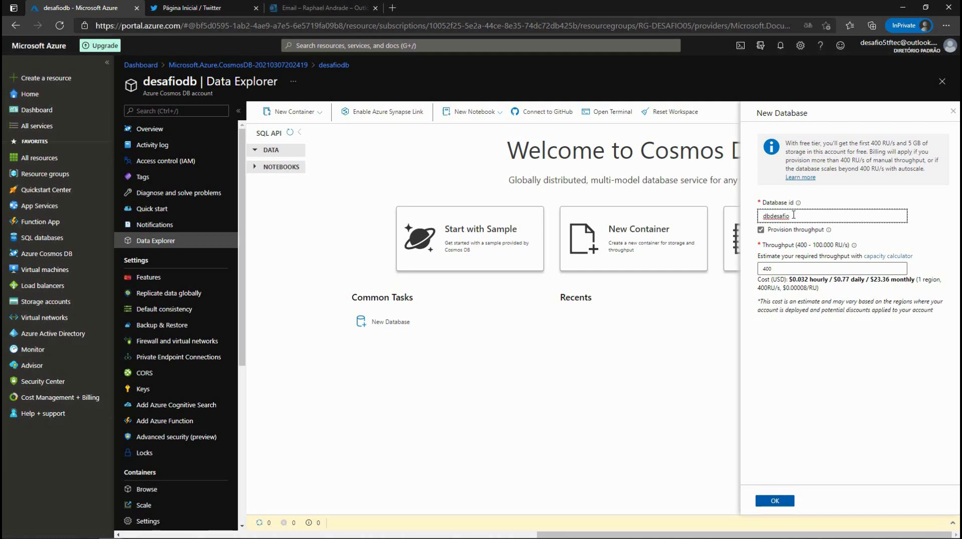
pyautogui.moveTo(799, 204)
pyautogui.click(770, 501)
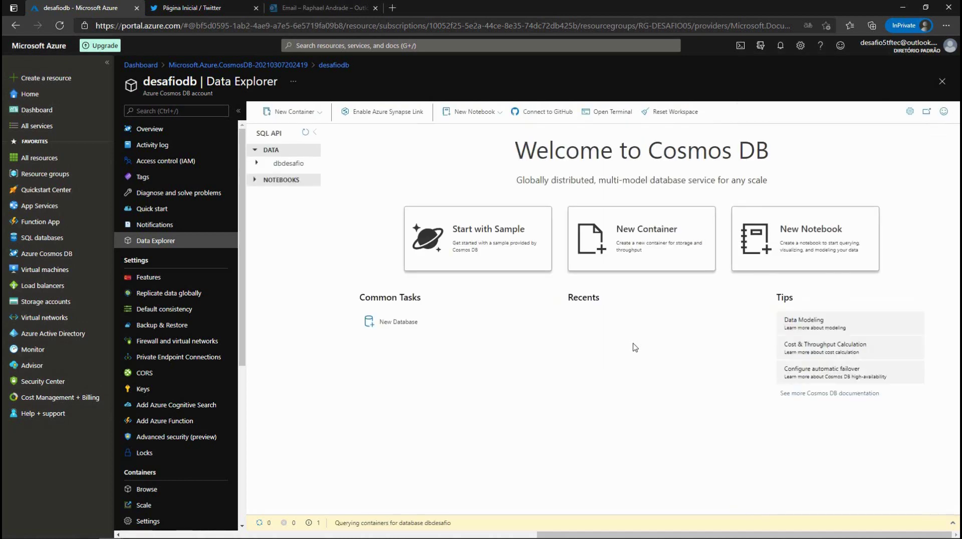
# Step: Expand dbdesafio in the Data tree and bring up its actions menu
pyautogui.click(258, 164)
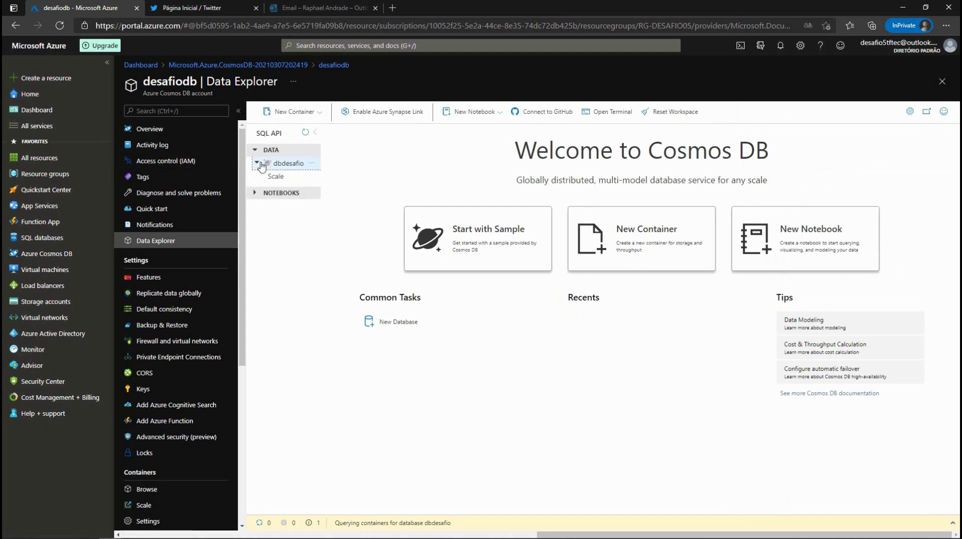
pyautogui.click(311, 164)
pyautogui.click(290, 163)
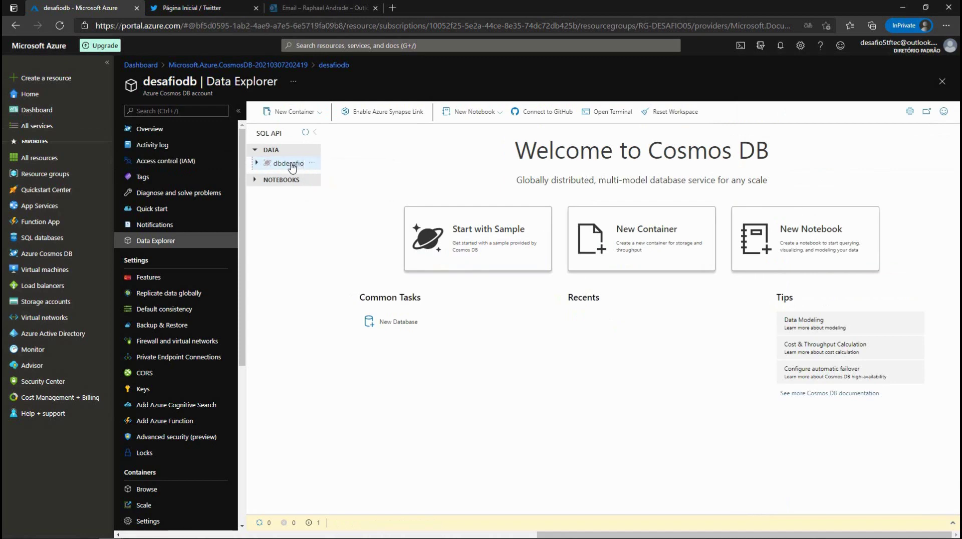
pyautogui.click(309, 164)
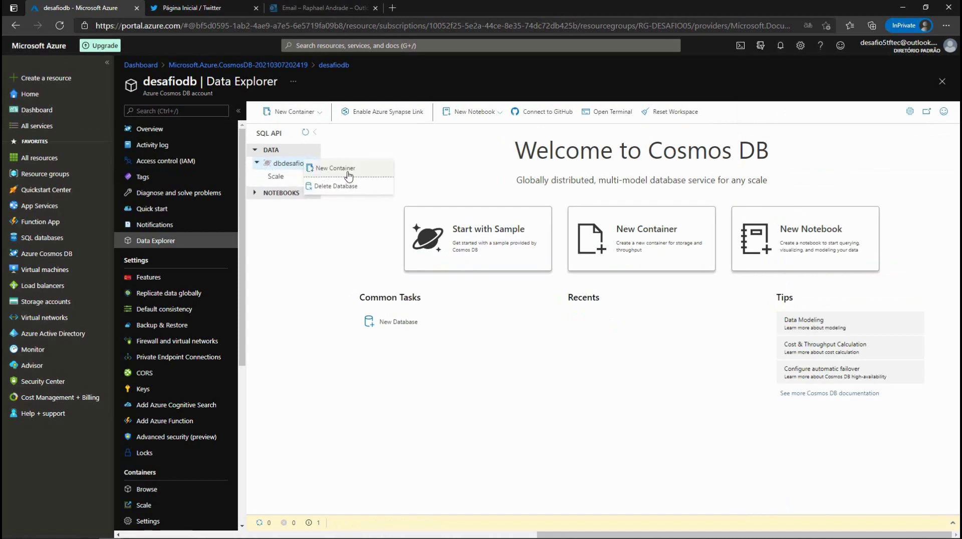
# Step: Start a new container in dbdesafio and copy the name 'twitter' from the Notepad notes
pyautogui.click(341, 169)
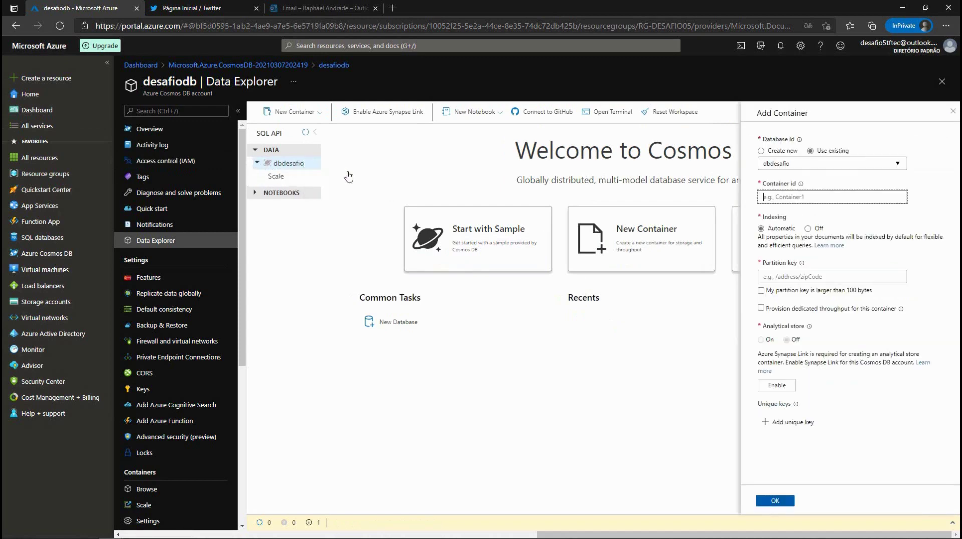
pyautogui.click(814, 197)
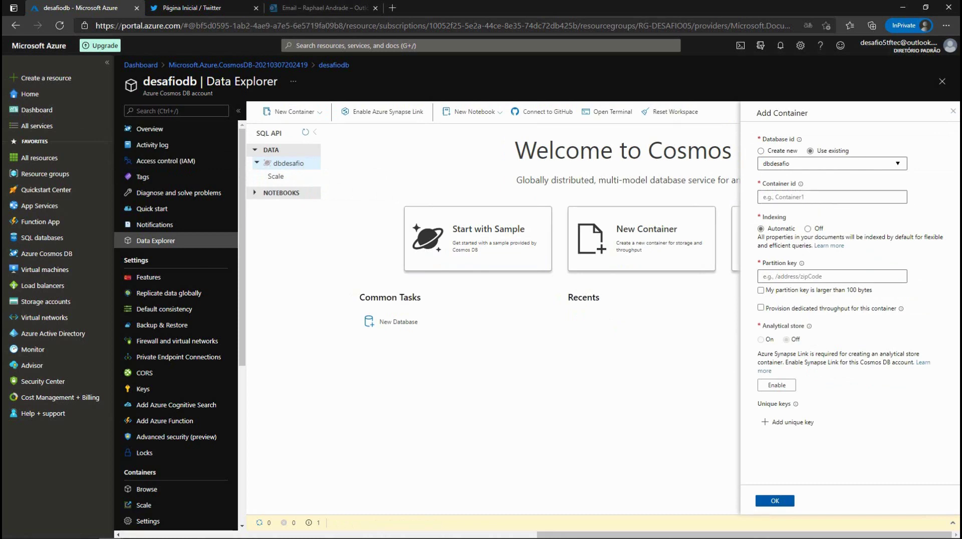
pyautogui.hotkey('alt', 'Tab')
pyautogui.moveTo(670, 178); pyautogui.dragTo(616, 306)
pyautogui.click(486, 322)
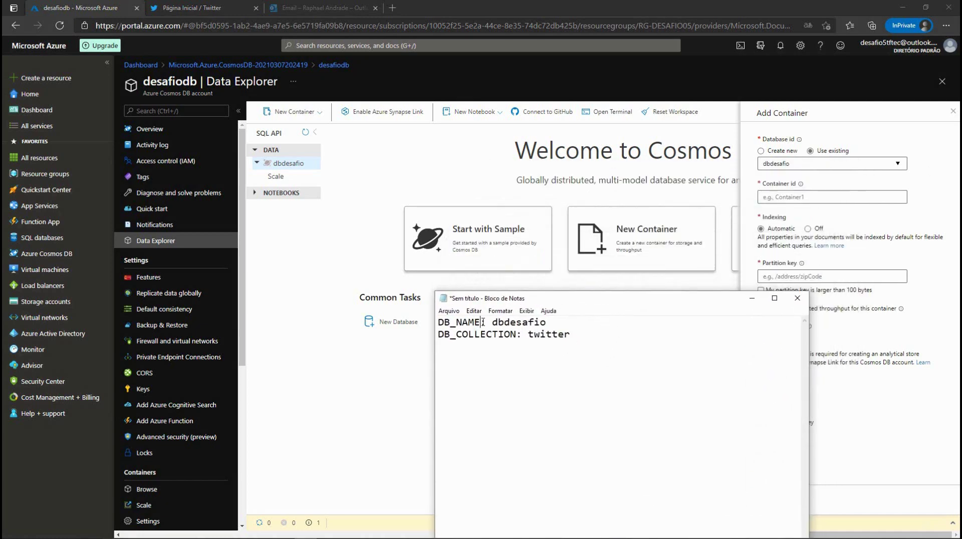
pyautogui.keyDown('shift'); pyautogui.click(572, 334); pyautogui.keyUp('shift')
pyautogui.hotkey('ctrl', 'a')
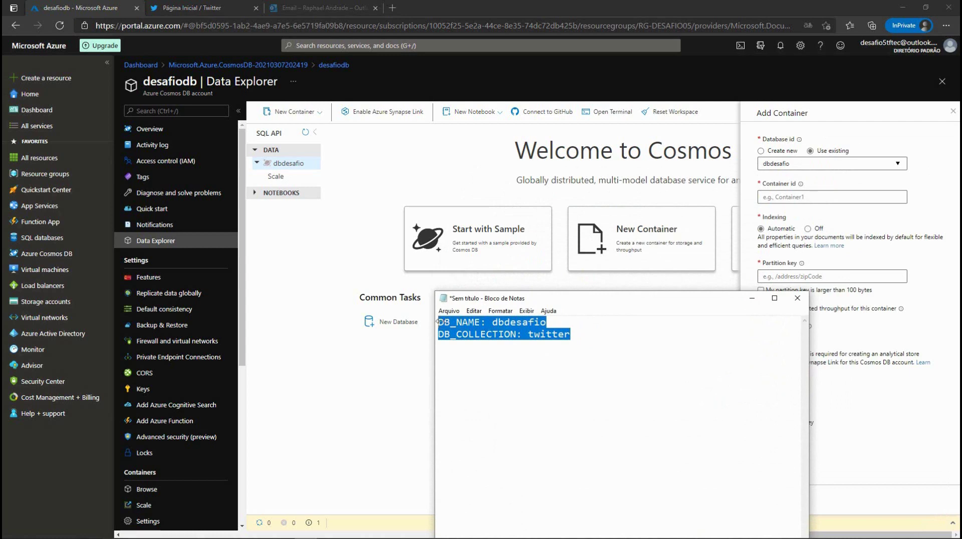
pyautogui.click(583, 391)
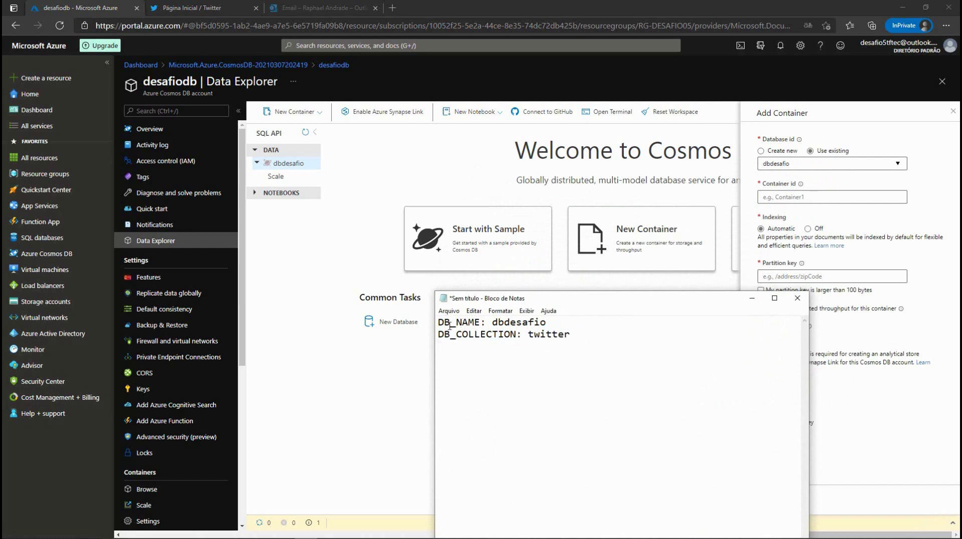
pyautogui.click(516, 323)
pyautogui.click(571, 334)
pyautogui.moveTo(571, 334); pyautogui.dragTo(528, 334)
pyautogui.hotkey('ctrl', 'c')
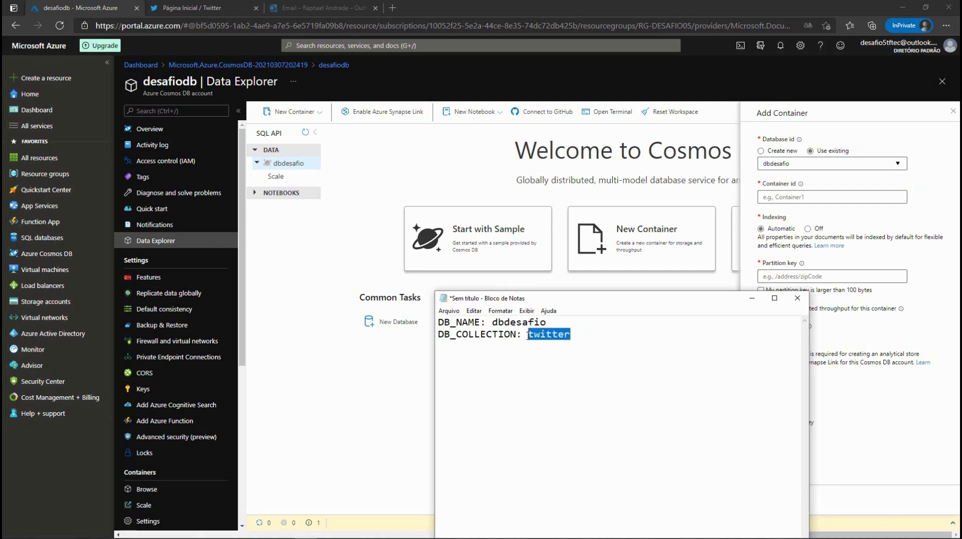
# Step: Paste 'twitter' as Container id, enter partition key '/twitter', and confirm
pyautogui.click(776, 196)
pyautogui.hotkey('ctrl', 'v')
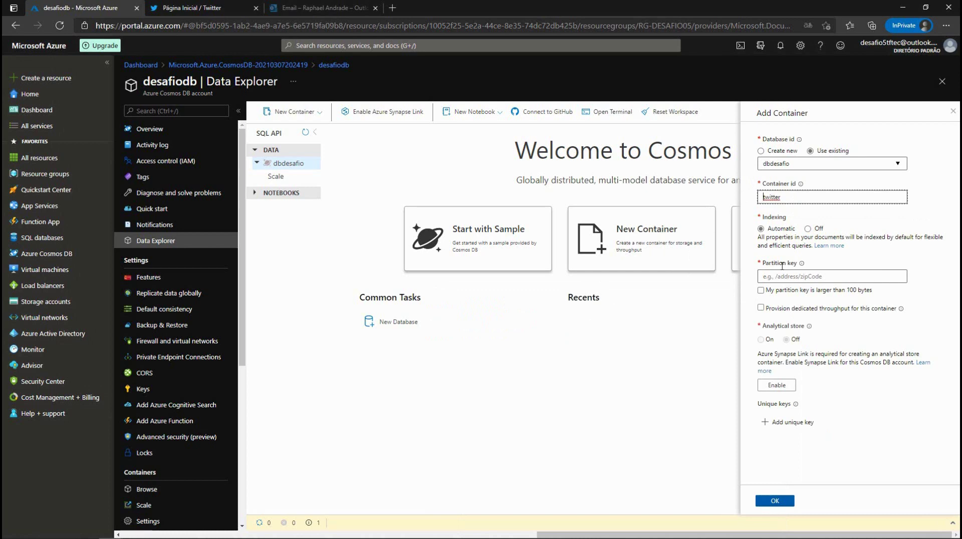
pyautogui.click(773, 277)
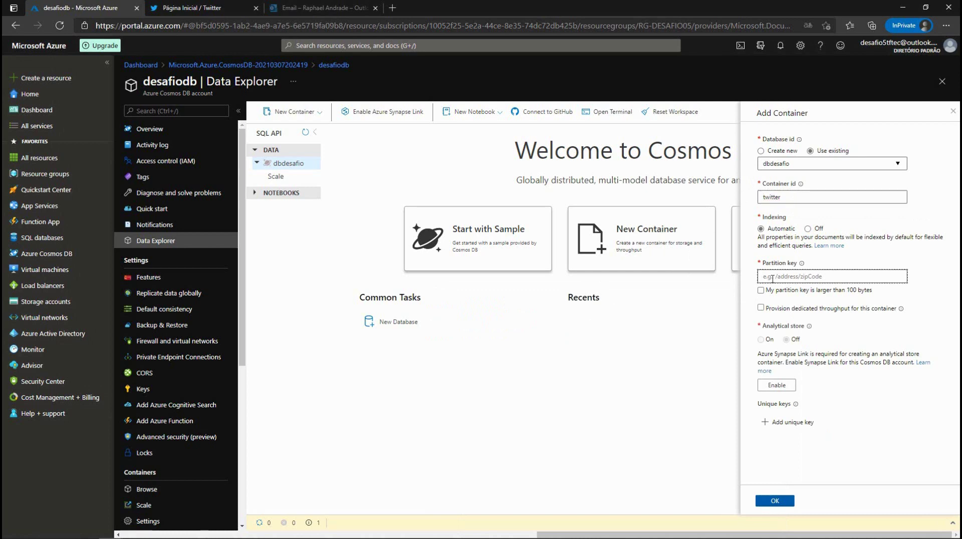
pyautogui.write('/twitter')
pyautogui.moveTo(787, 196); pyautogui.dragTo(750, 199)
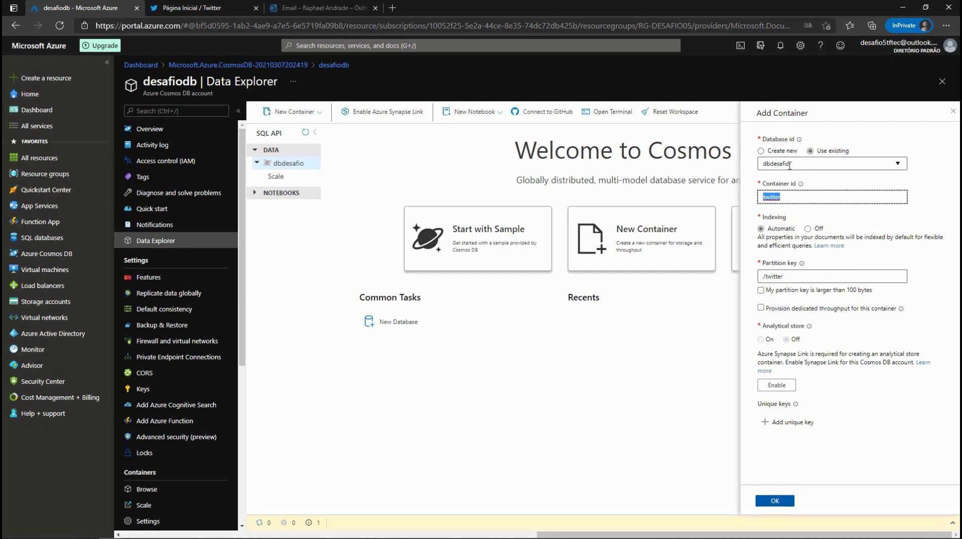
pyautogui.click(794, 195)
pyautogui.moveTo(786, 277); pyautogui.dragTo(752, 280)
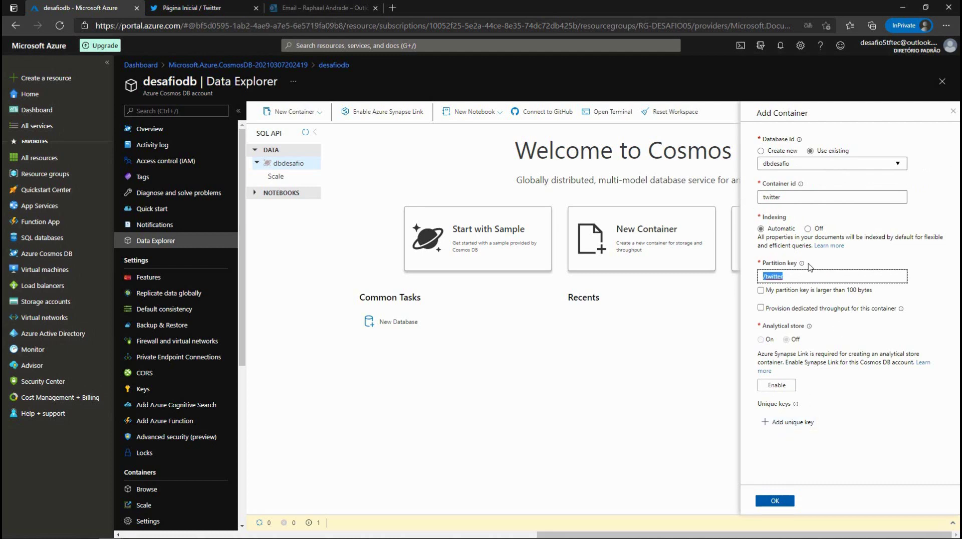
pyautogui.moveTo(785, 276); pyautogui.dragTo(748, 279)
pyautogui.click(771, 506)
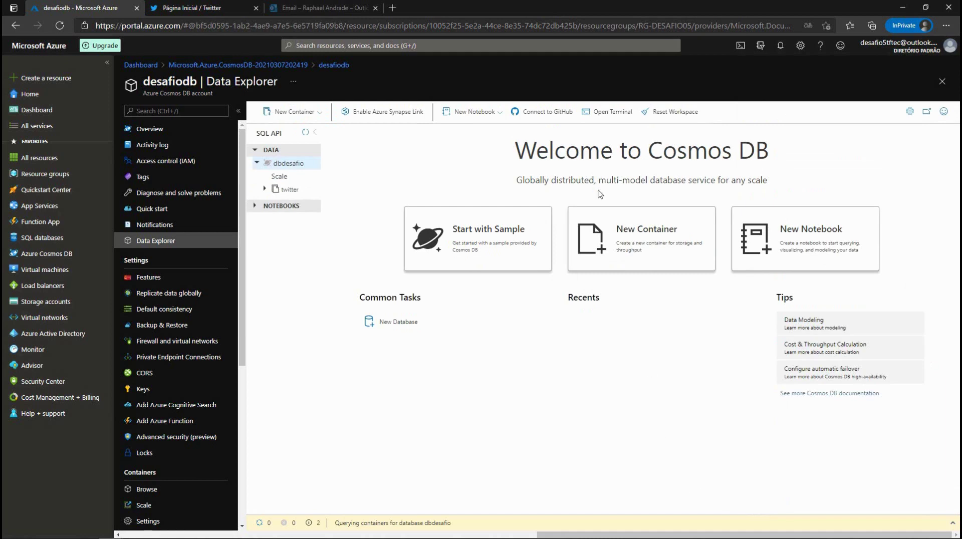
# Step: Expand the twitter container, view its empty Items list, then collapse the node
pyautogui.click(283, 188)
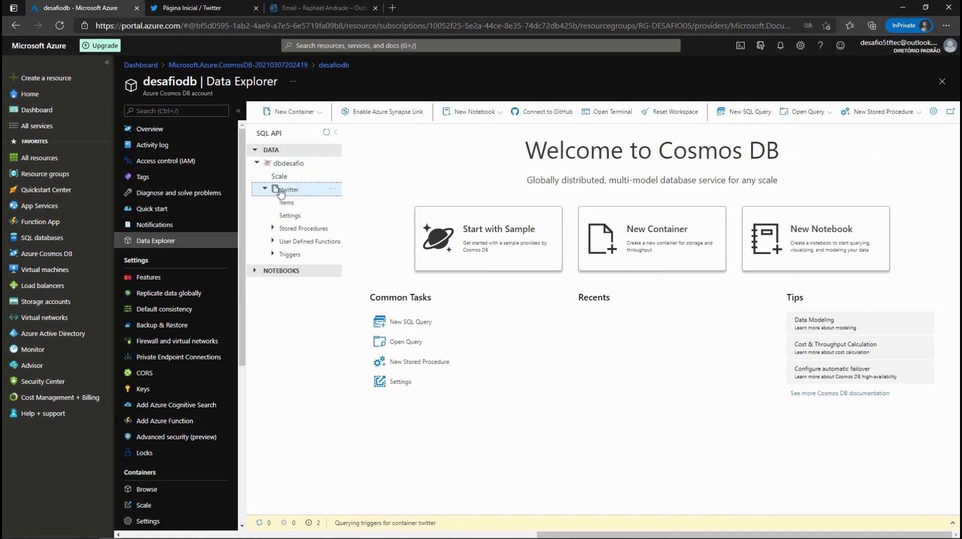
pyautogui.click(286, 203)
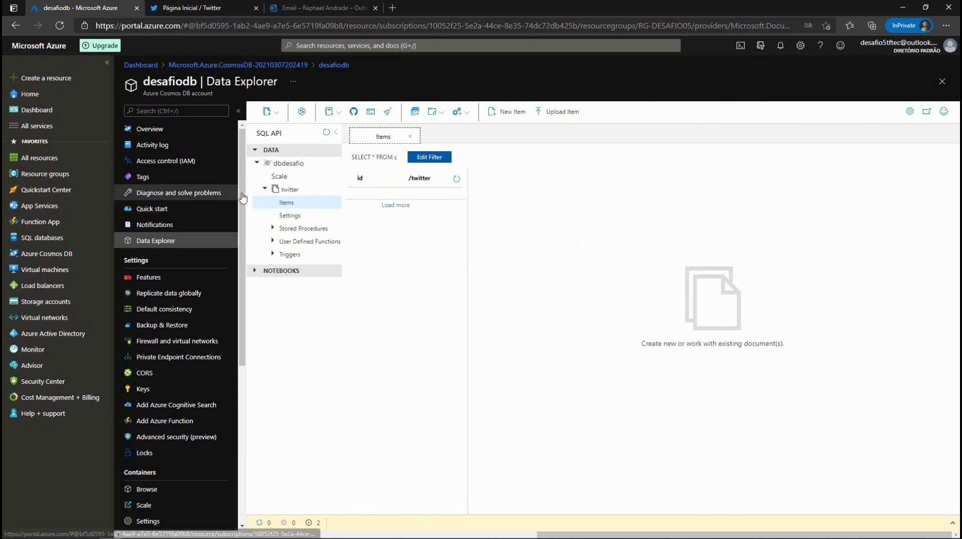
pyautogui.click(265, 189)
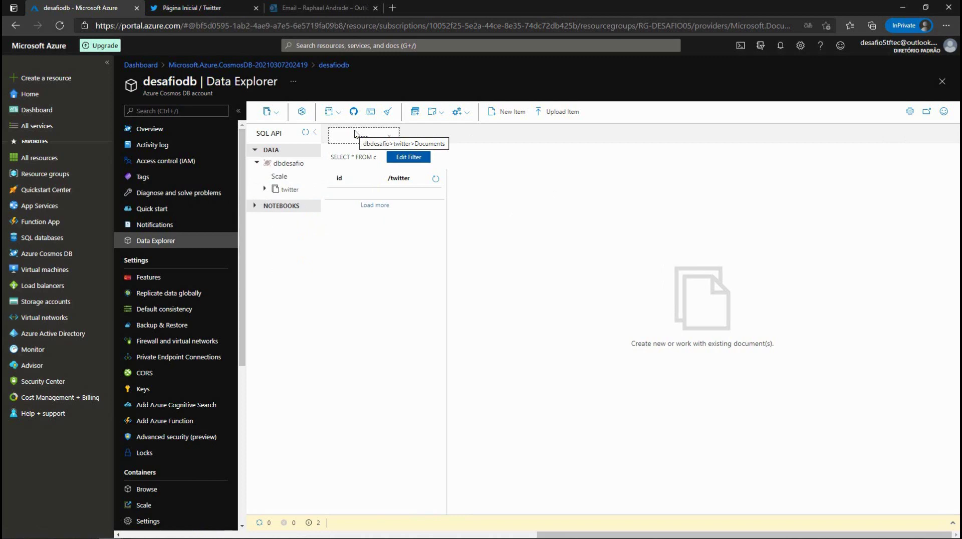
# Step: Open the account's Keys page and add 'URI Cosmos:' and 'KEY Cosmos' labels in Notepad
pyautogui.click(148, 395)
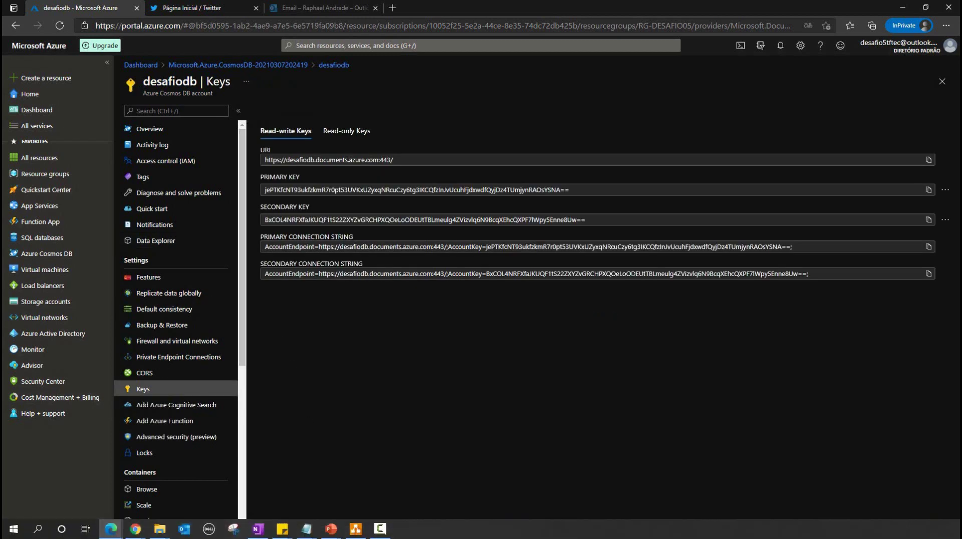
pyautogui.moveTo(304, 529)
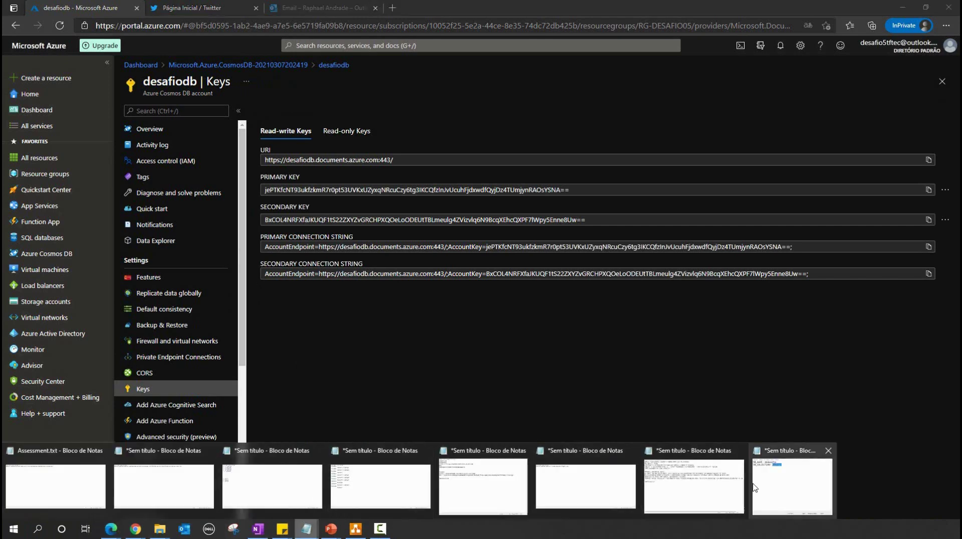
pyautogui.click(778, 485)
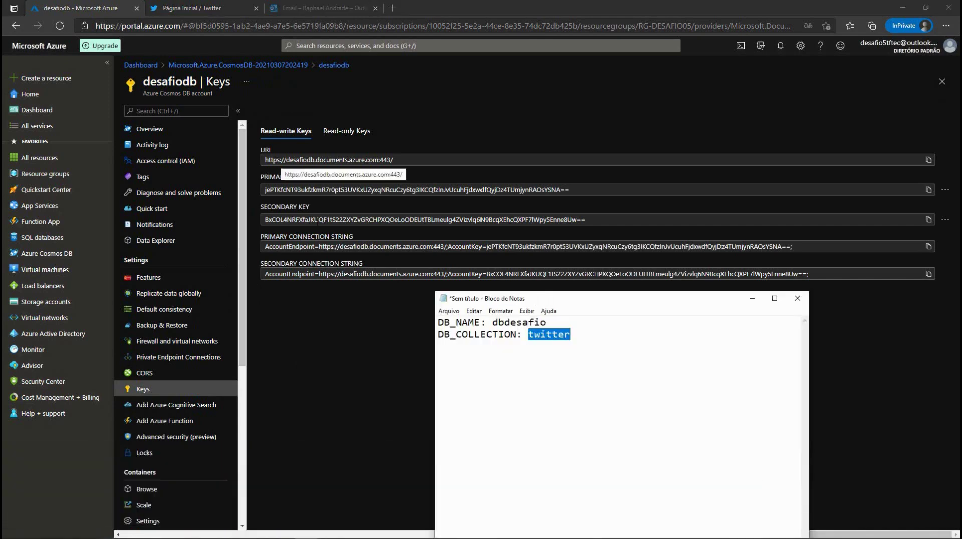
pyautogui.click(577, 334)
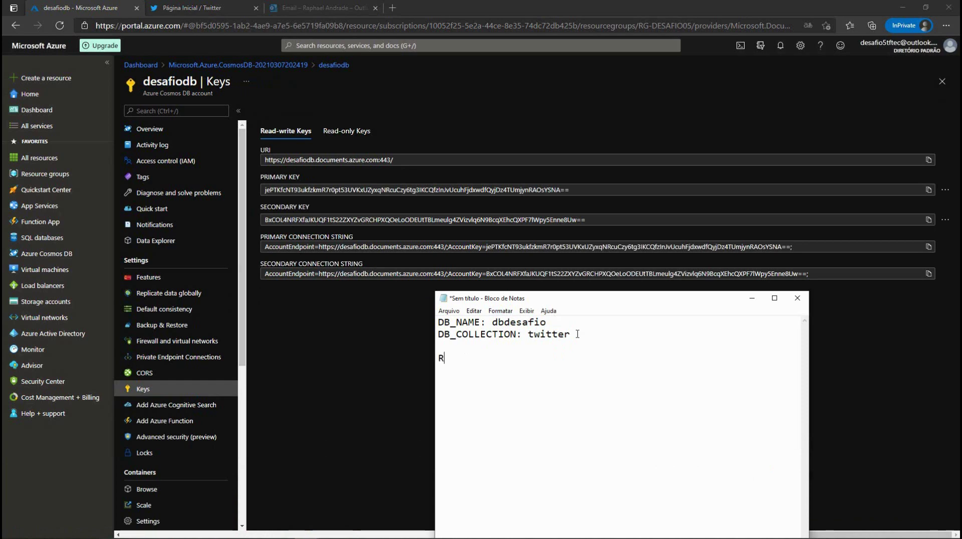
pyautogui.write('URI')
pyautogui.write(' Cosmos:  ')
pyautogui.write('KEY')
pyautogui.write(' Cosmos:')
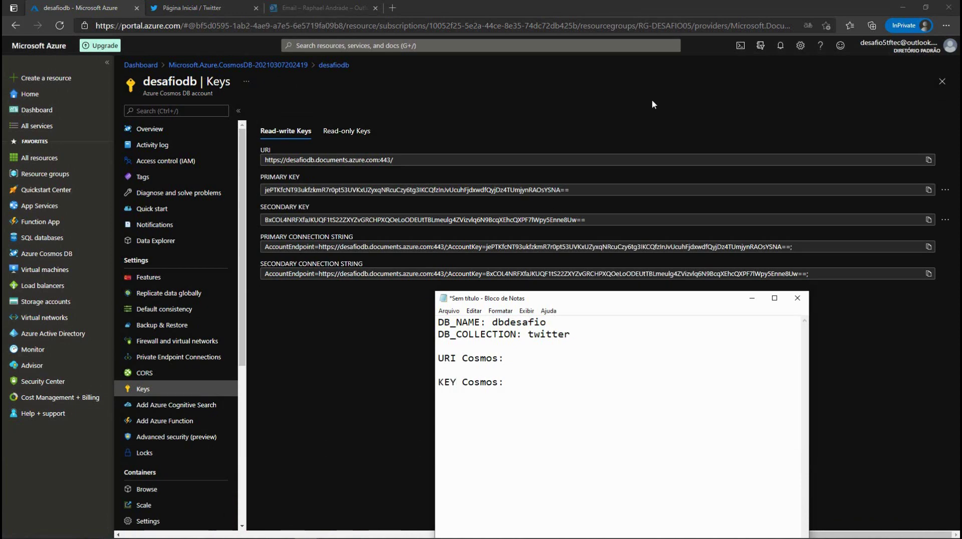
pyautogui.moveTo(554, 299); pyautogui.dragTo(812, 304)
pyautogui.hotkey('alt', 'Tab')
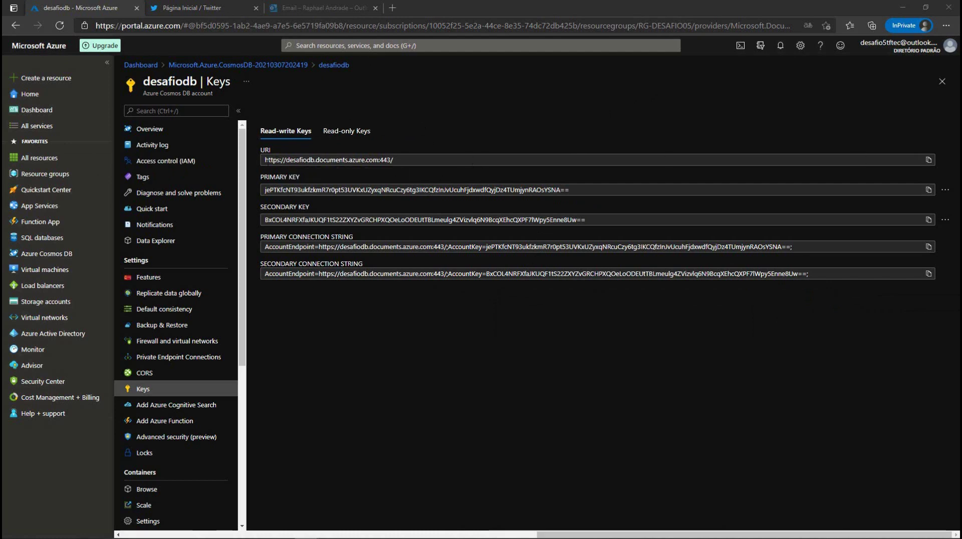
# Step: Copy the Cosmos DB URI and primary key into the notes
pyautogui.click(929, 160)
pyautogui.click(929, 189)
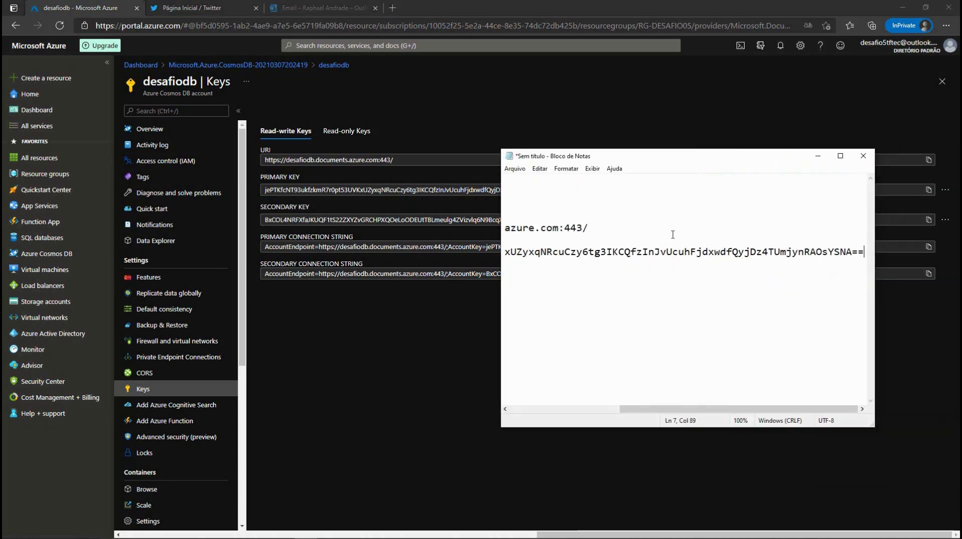
pyautogui.click(613, 411)
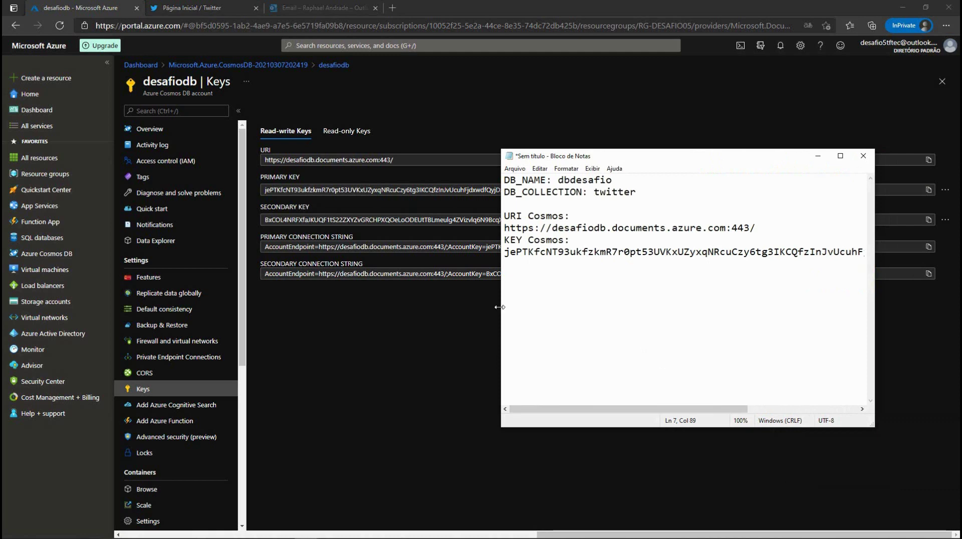
pyautogui.moveTo(501, 306); pyautogui.dragTo(276, 305)
# Step: Add an asterisk separator line above the Cosmos section, then return to Data Explorer
pyautogui.click(288, 203)
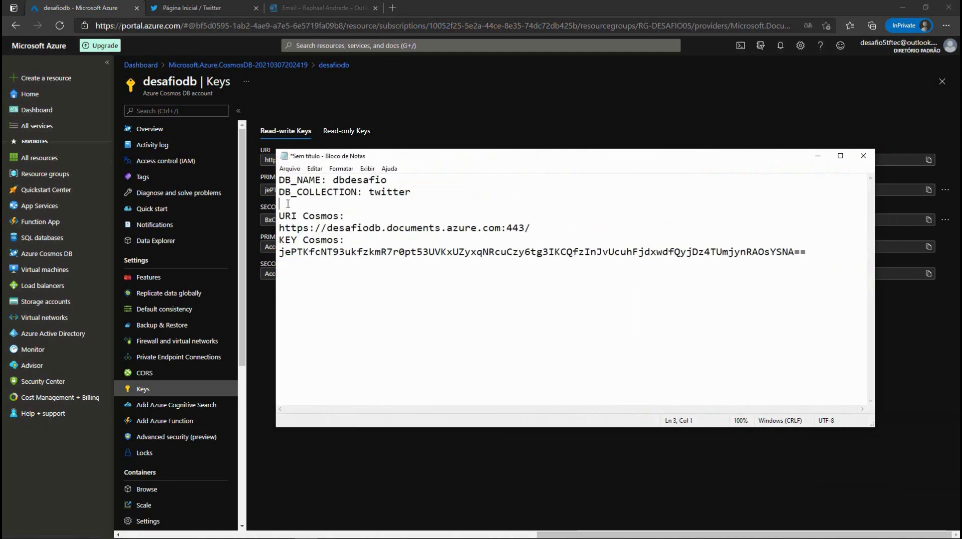
pyautogui.press('Return')
pyautogui.press('Return')
pyautogui.write('*************************************')
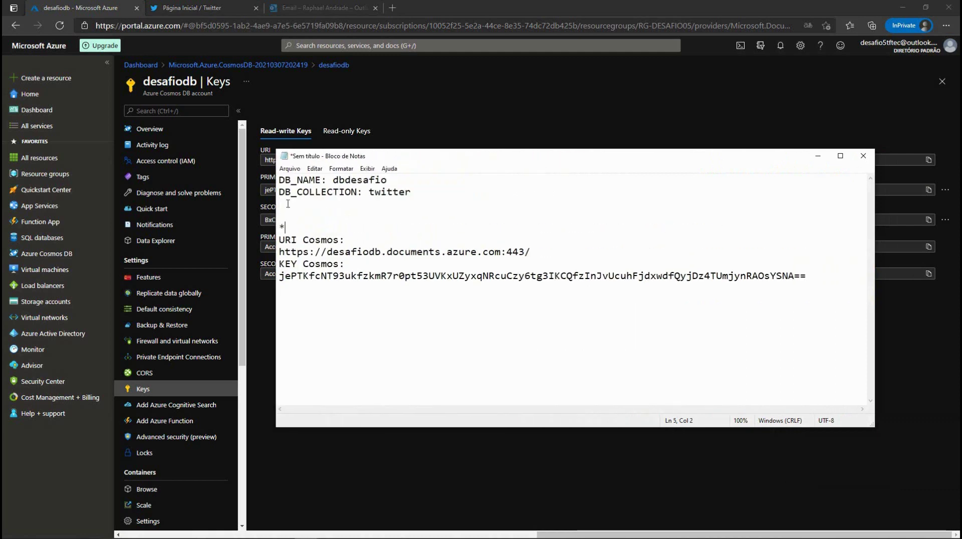
pyautogui.write('****')
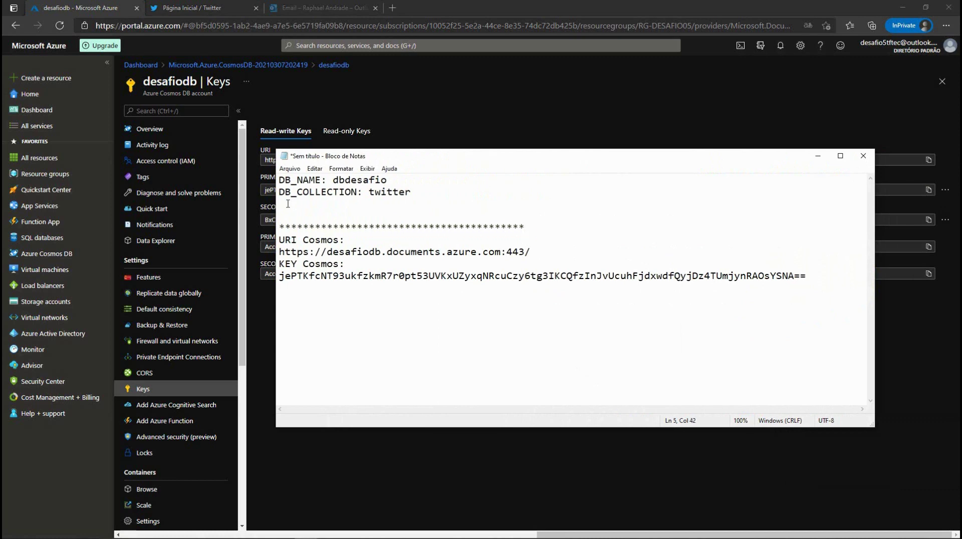
pyautogui.press('Up')
pyautogui.press('Up')
pyautogui.moveTo(411, 191); pyautogui.dragTo(279, 179)
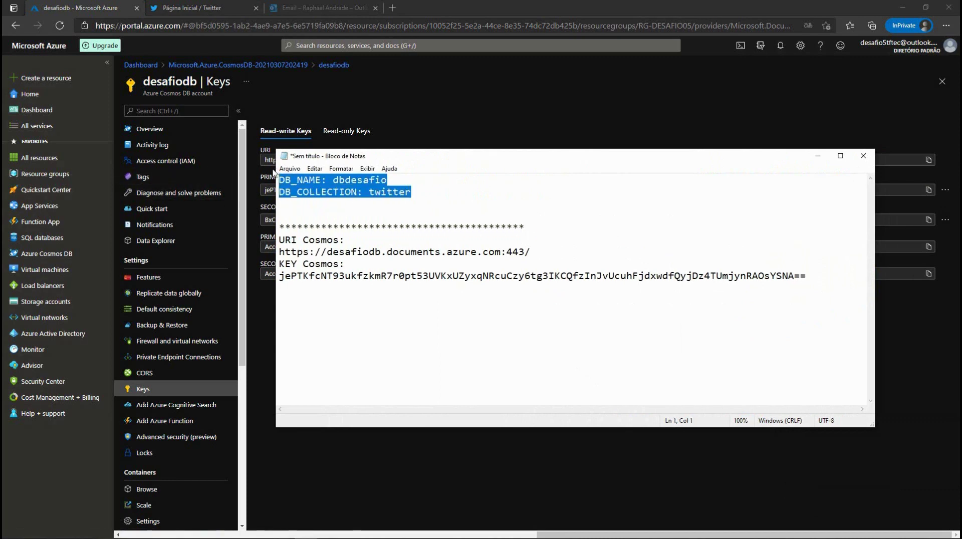
pyautogui.click(334, 180)
pyautogui.moveTo(334, 179); pyautogui.dragTo(413, 195)
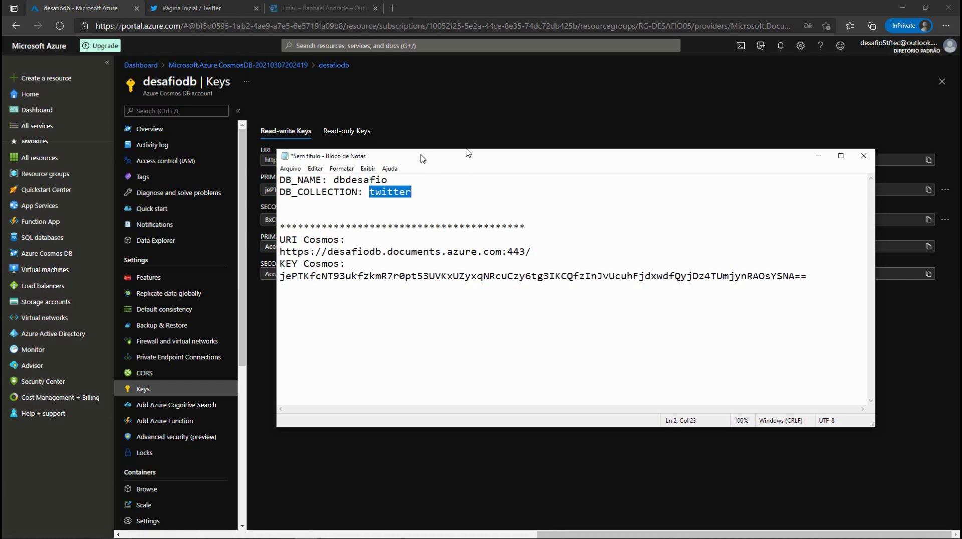
pyautogui.click(452, 107)
pyautogui.click(155, 241)
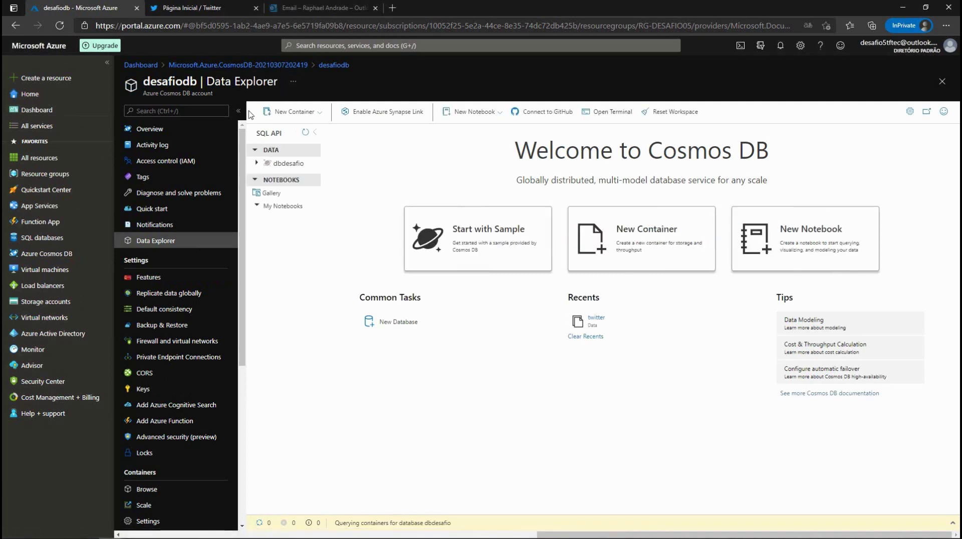
# Step: Go to Resource groups, open RG-DESAFIO05, and select the APP-Desafio resource
pyautogui.click(50, 174)
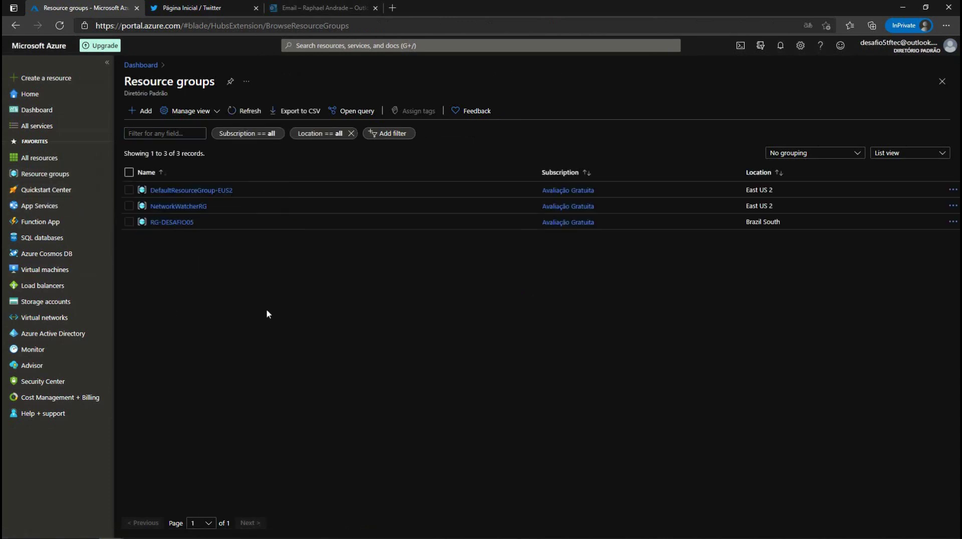
pyautogui.click(172, 224)
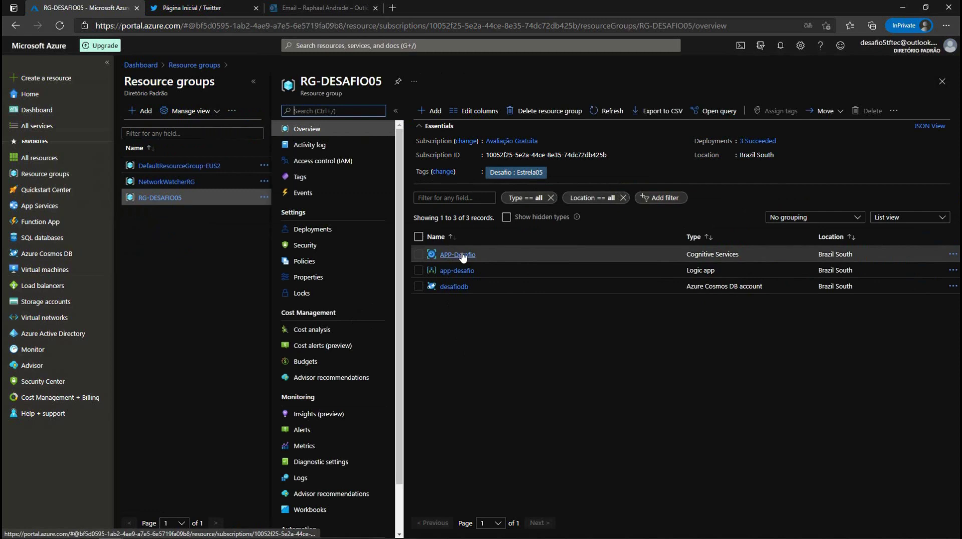
pyautogui.click(442, 256)
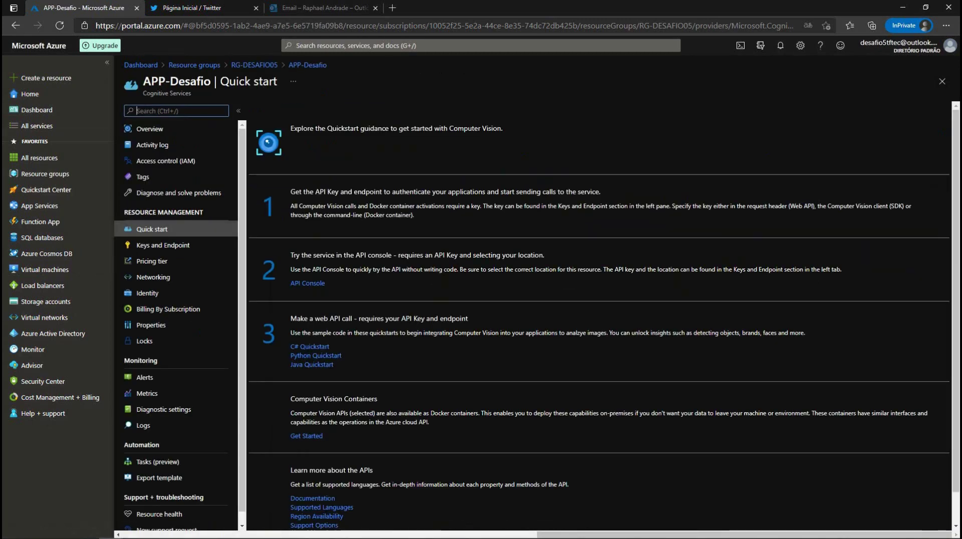
# Step: On Keys and Endpoint, reveal the keys and copy KEY 1 and the endpoint into Notepad
pyautogui.click(149, 247)
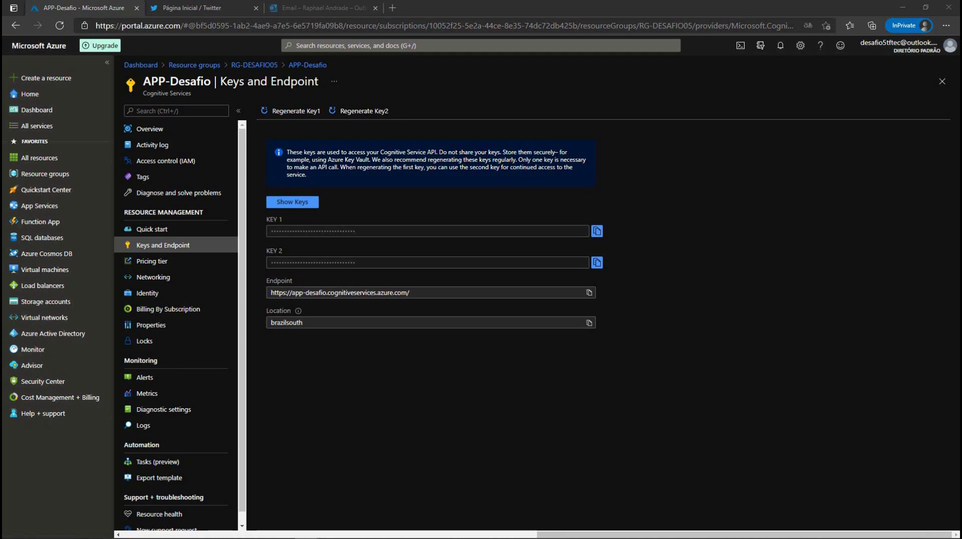
pyautogui.click(292, 202)
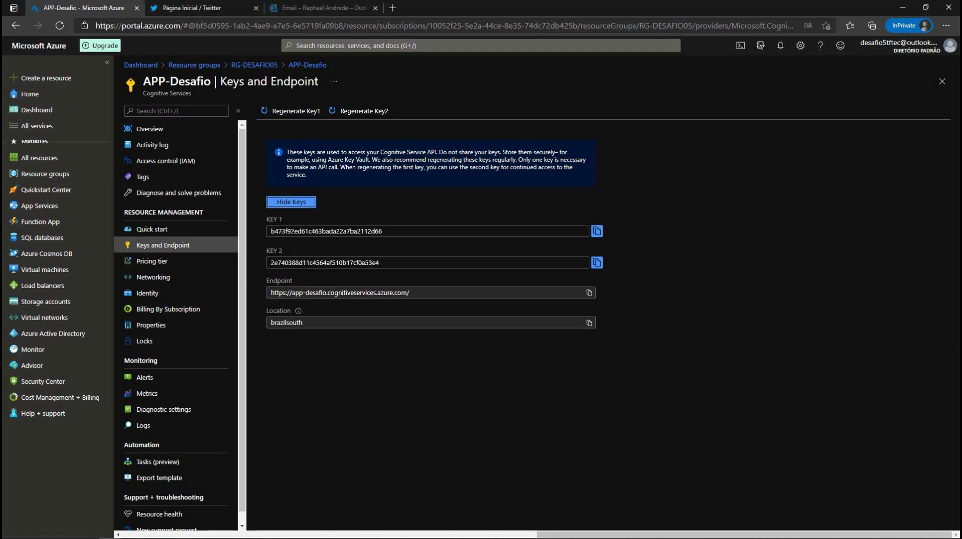
pyautogui.click(597, 231)
pyautogui.hotkey('alt', 'Tab')
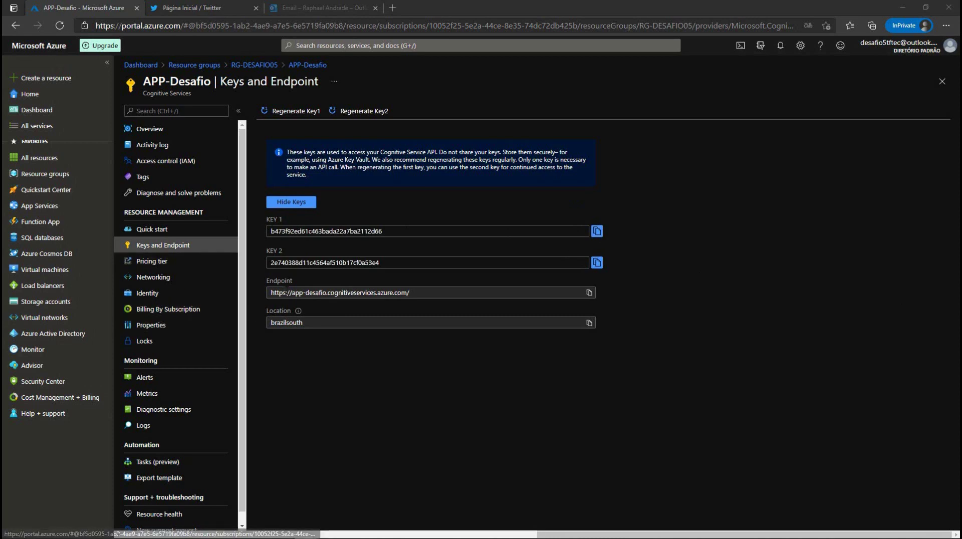
pyautogui.click(590, 293)
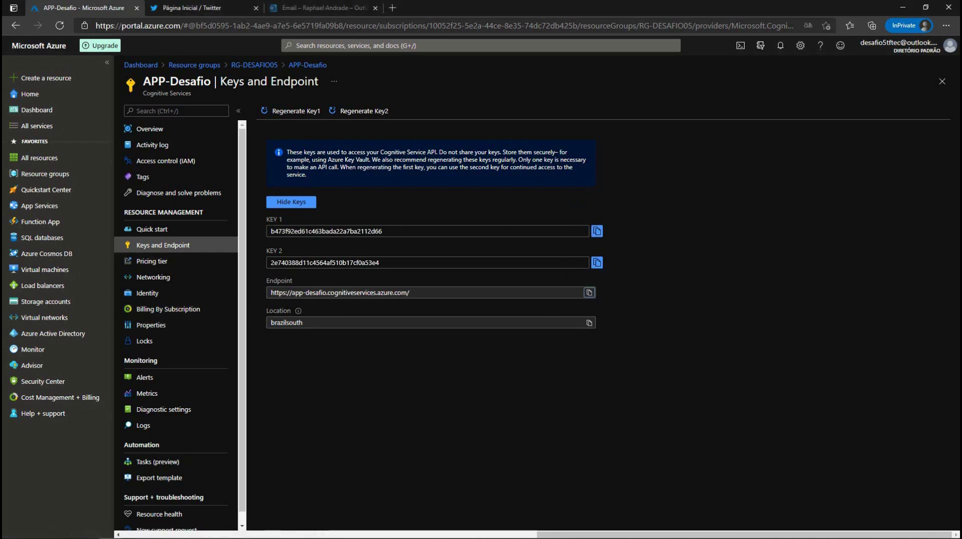
pyautogui.hotkey('alt', 'Tab')
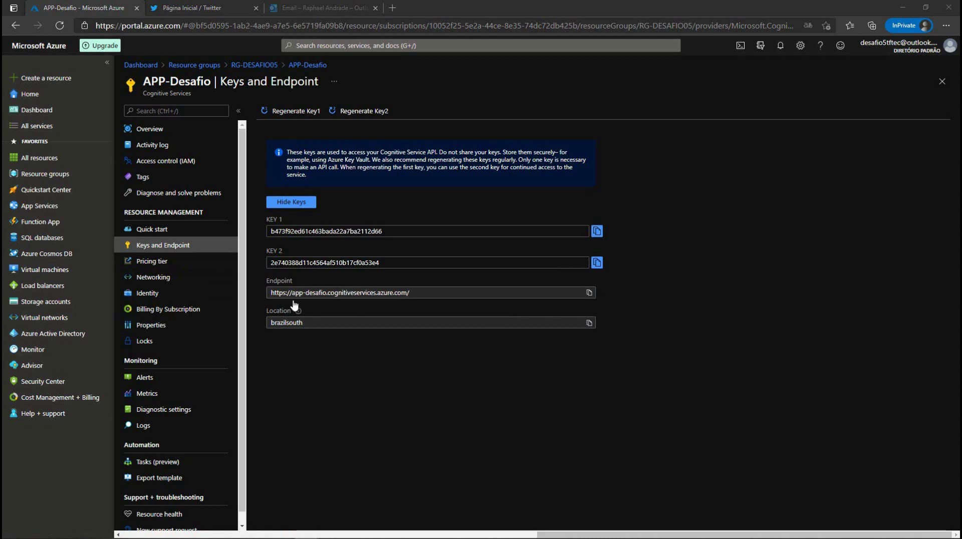
pyautogui.moveTo(329, 293); pyautogui.dragTo(292, 293)
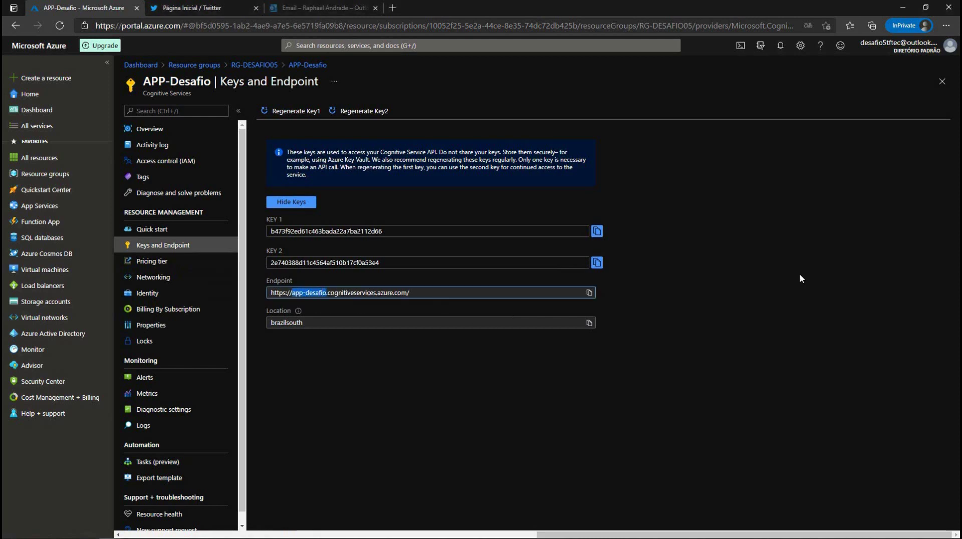
# Step: Tidy the Cognitive Endpoint and Cognitive KEY lines in the notes, then minimize Notepad
pyautogui.hotkey('alt', 'Tab')
pyautogui.moveTo(751, 100); pyautogui.dragTo(387, 145)
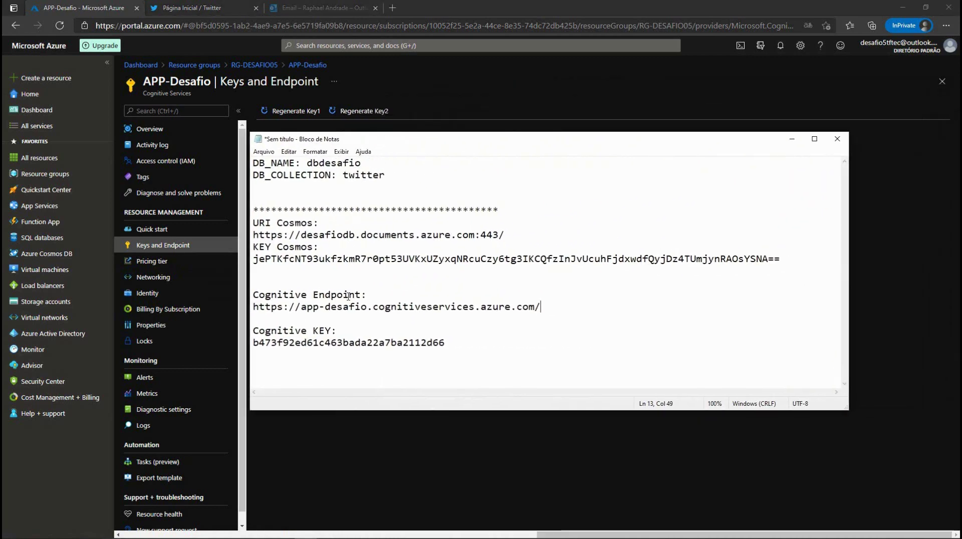
pyautogui.press('Return')
pyautogui.click(285, 330)
pyautogui.press('Delete')
pyautogui.moveTo(259, 322); pyautogui.dragTo(338, 331)
pyautogui.click(278, 342)
pyautogui.moveTo(257, 342); pyautogui.dragTo(463, 342)
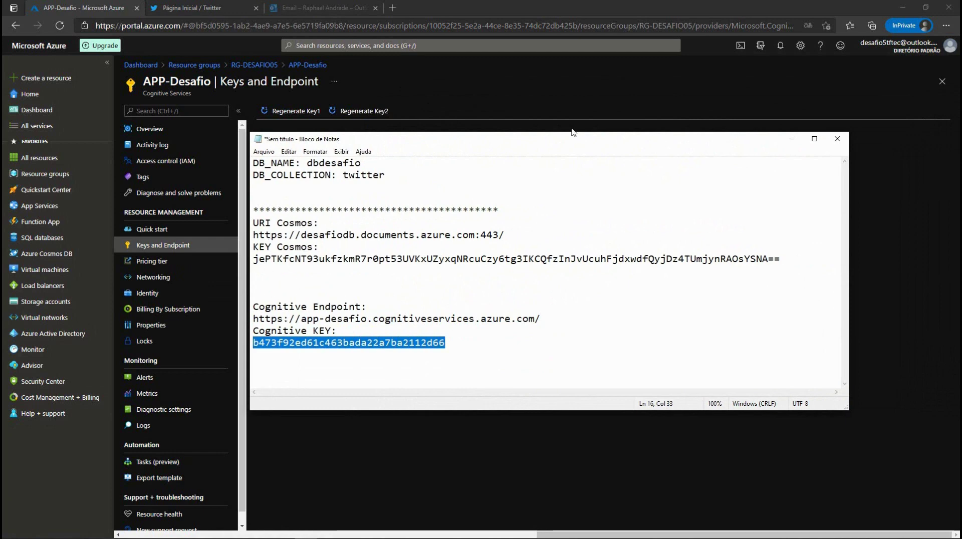
pyautogui.press('super+Down')
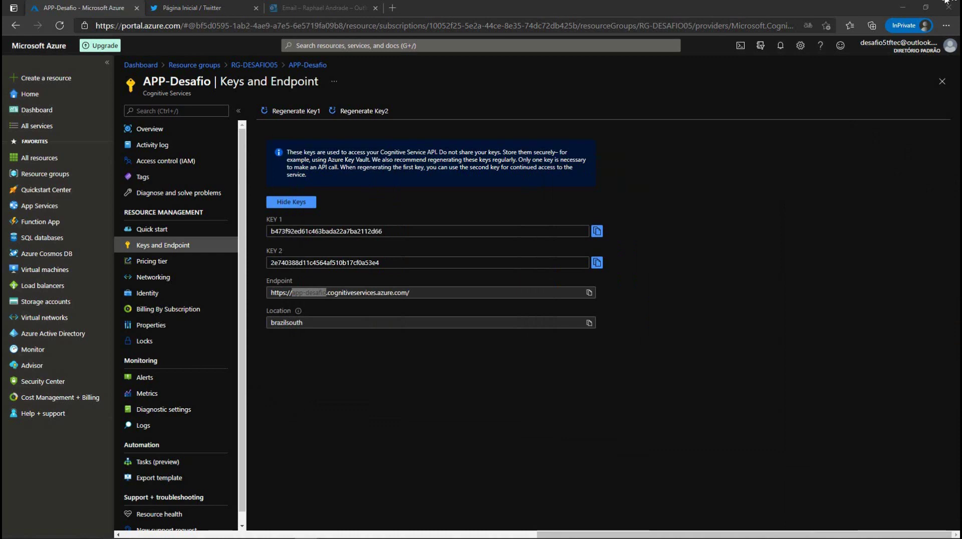
pyautogui.click(253, 65)
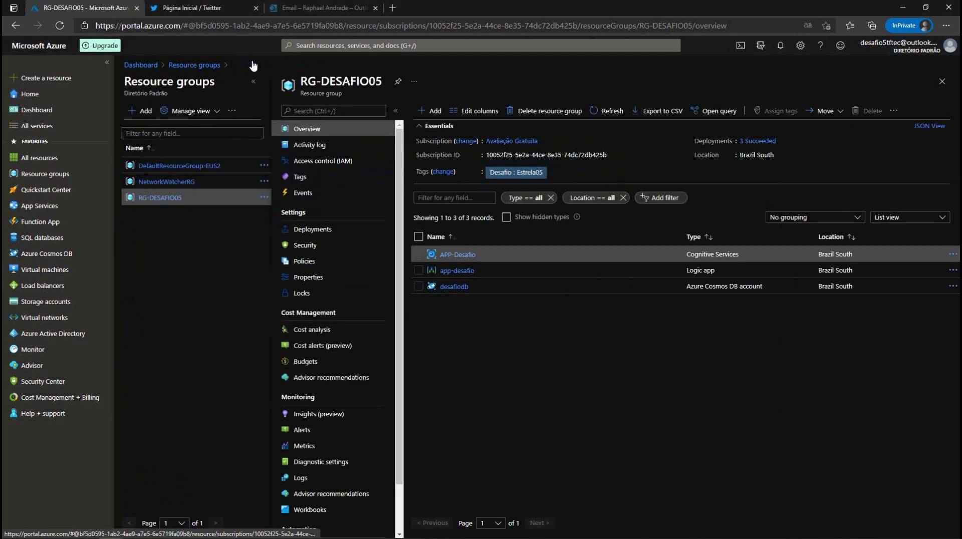
# Step: Select the app-desafio Logic app from the RG-DESAFIO05 resource list
pyautogui.click(462, 273)
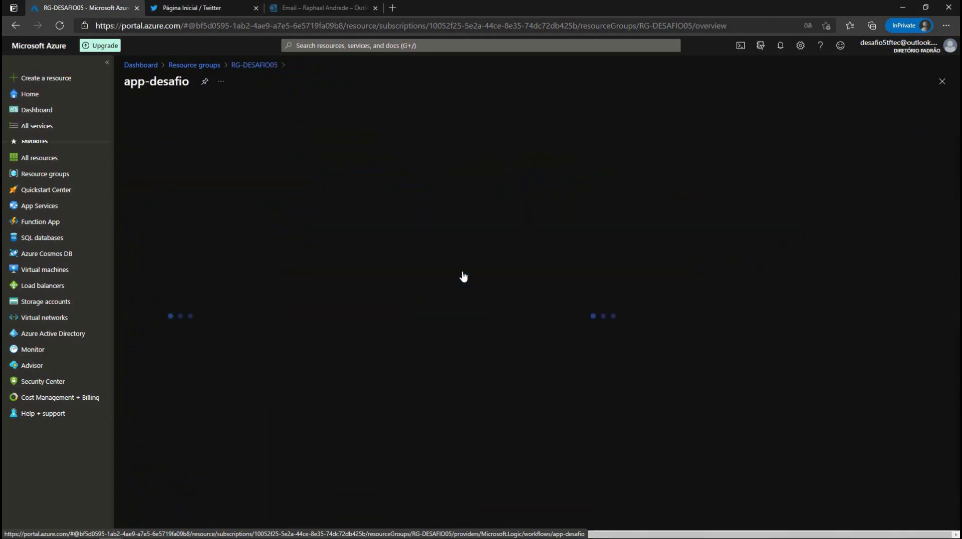
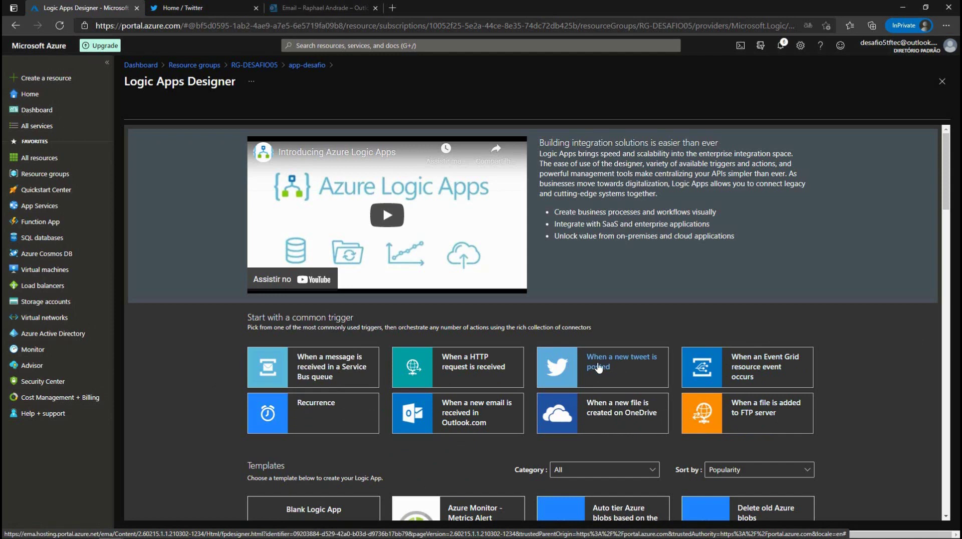
# Step: Pick the 'When a new tweet is posted' common trigger from the Logic Apps templates
pyautogui.scroll(-6, 599, 369)
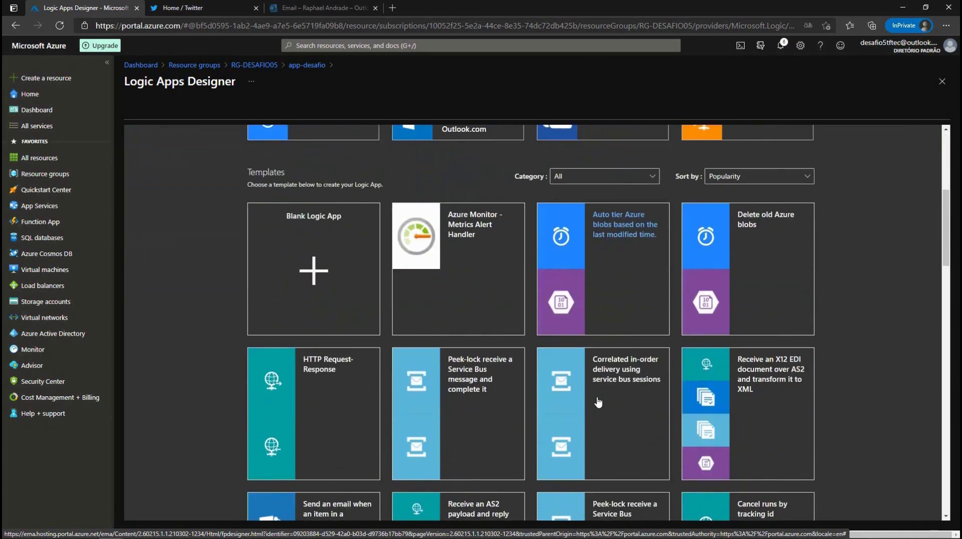
pyautogui.scroll(-5, 598, 403)
pyautogui.scroll(4, 598, 402)
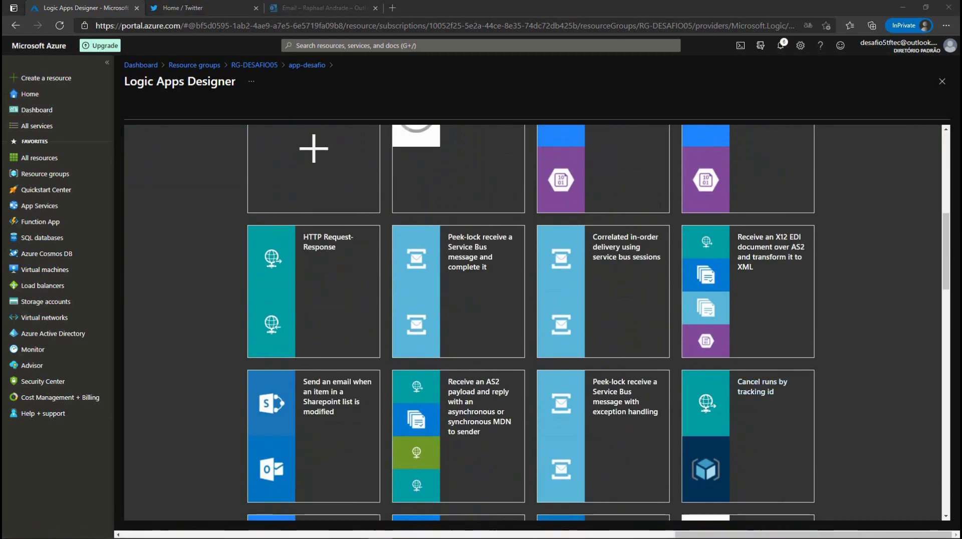
pyautogui.scroll(-2, 592, 350)
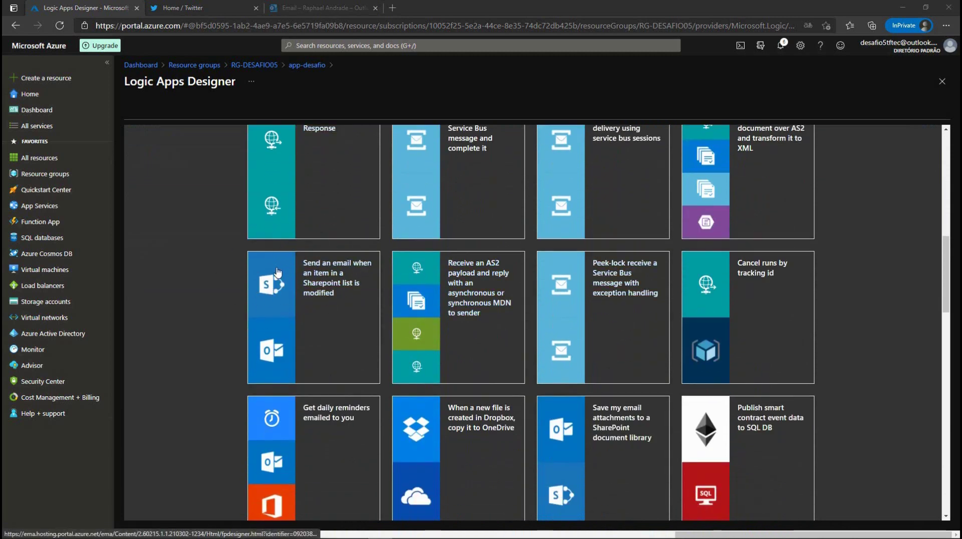
pyautogui.scroll(-1, 306, 327)
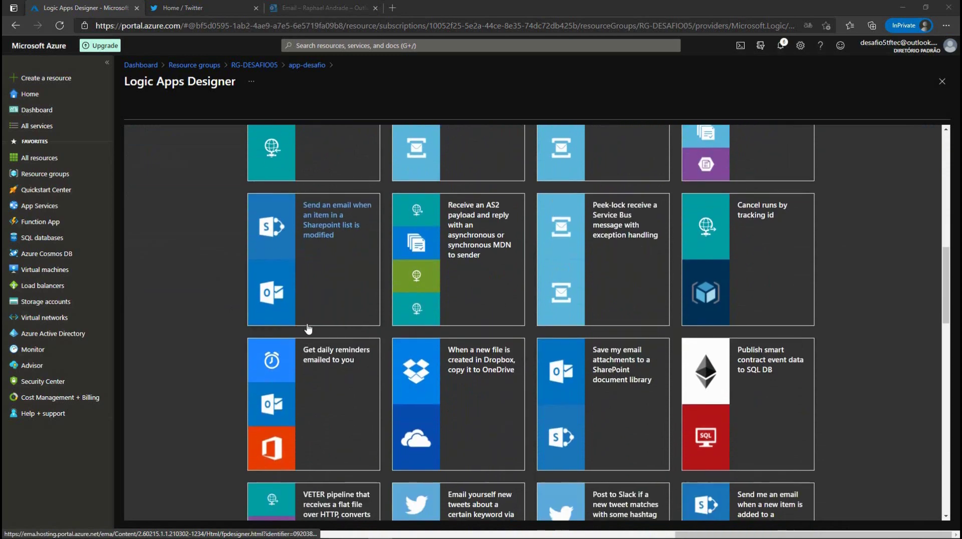
pyautogui.scroll(-3, 308, 328)
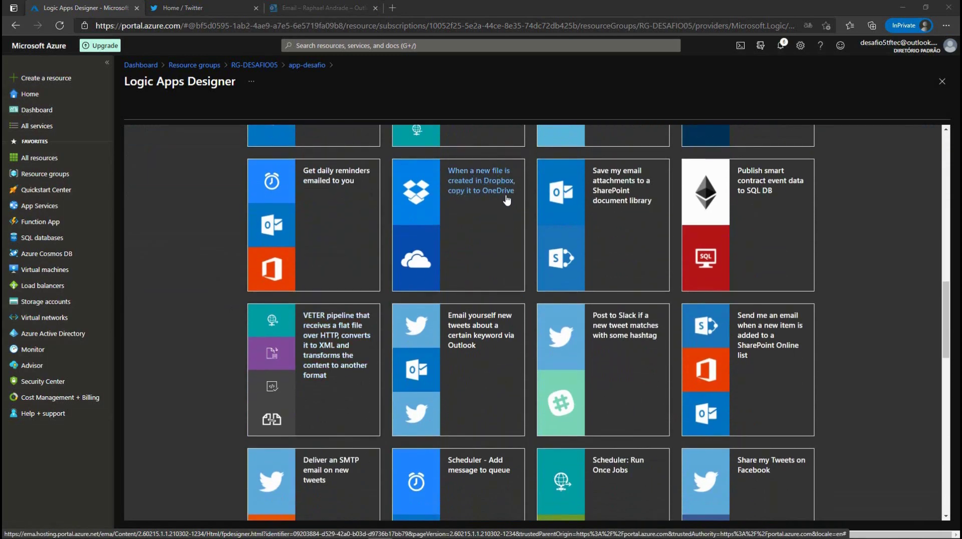
pyautogui.scroll(-1, 507, 200)
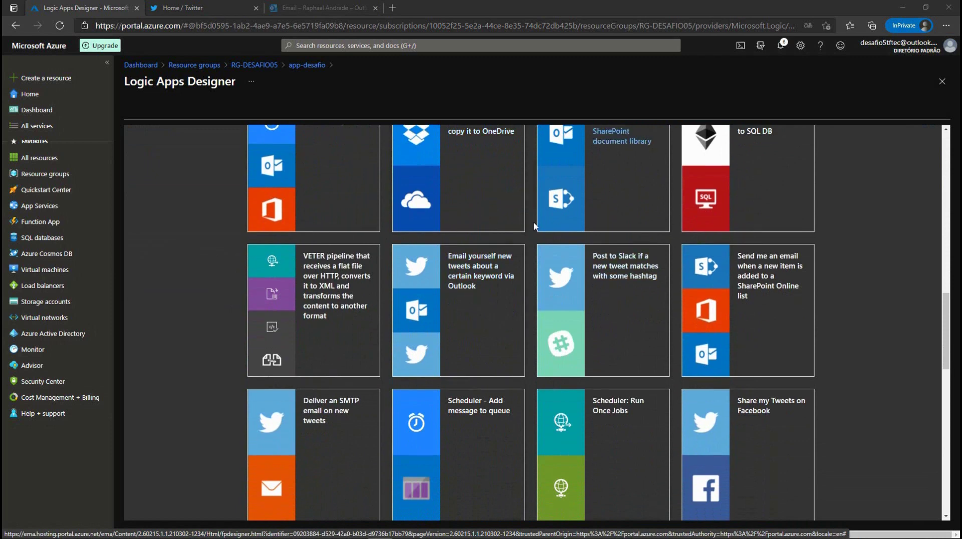
pyautogui.scroll(-3, 533, 228)
pyautogui.scroll(-1, 533, 228)
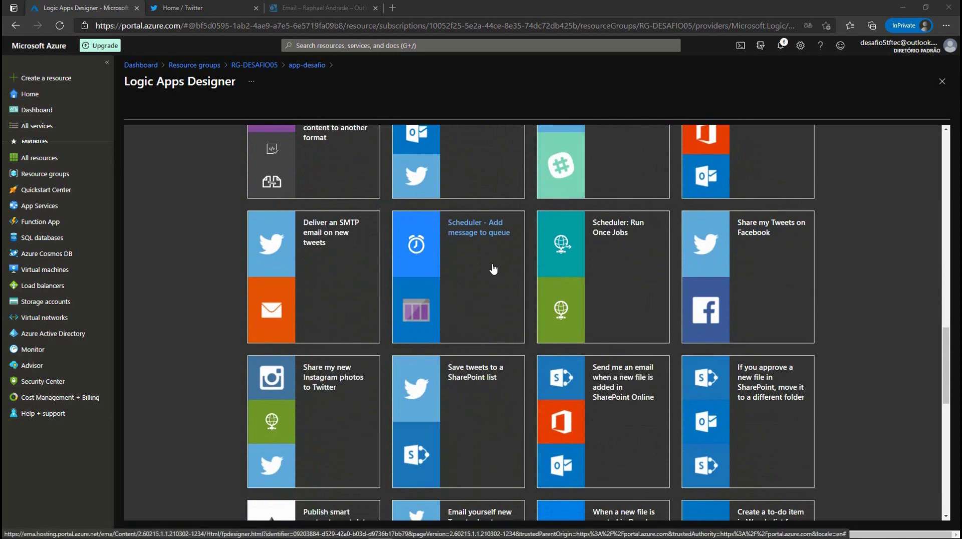
pyautogui.scroll(5, 494, 269)
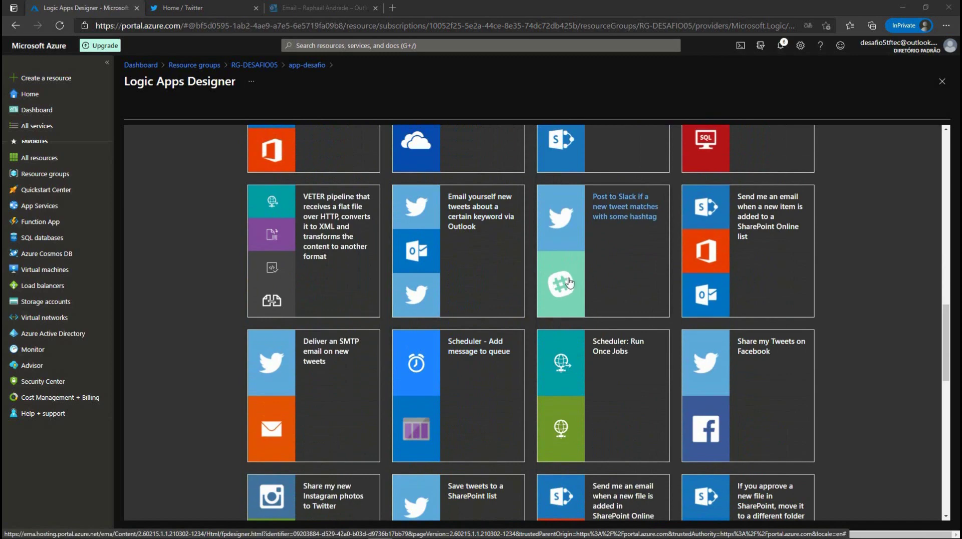
pyautogui.scroll(-5, 570, 288)
pyautogui.scroll(-5, 570, 288)
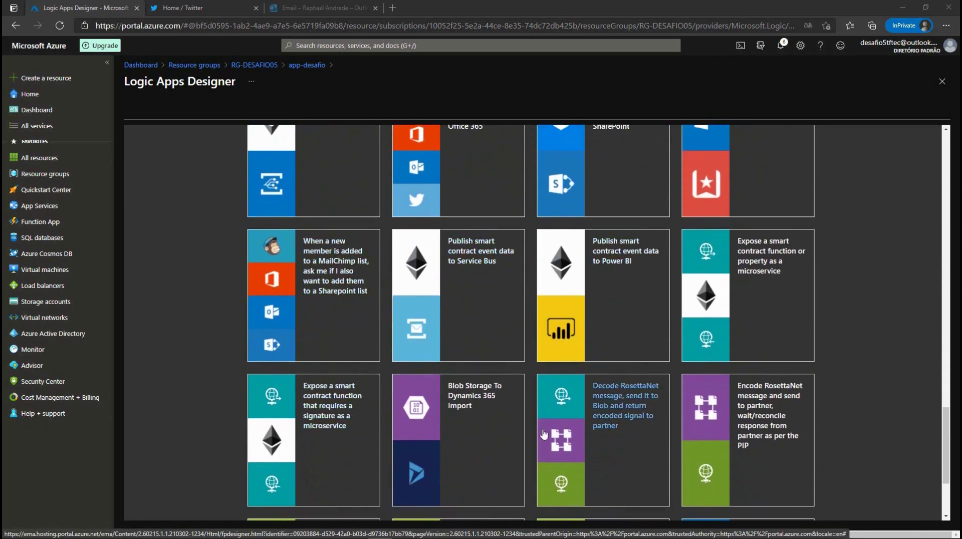
pyautogui.scroll(-2, 617, 396)
pyautogui.scroll(-1, 396, 348)
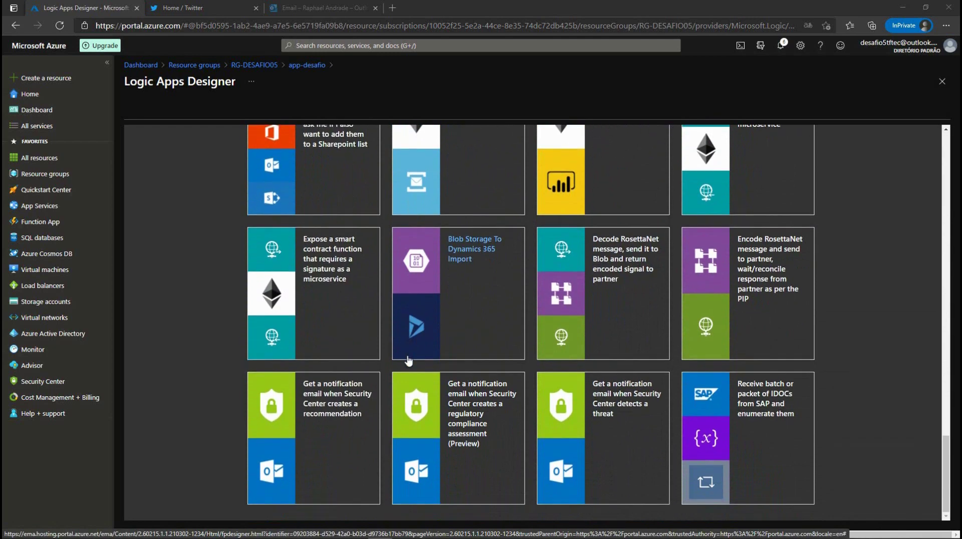
pyautogui.scroll(5, 601, 230)
pyautogui.scroll(12, 601, 230)
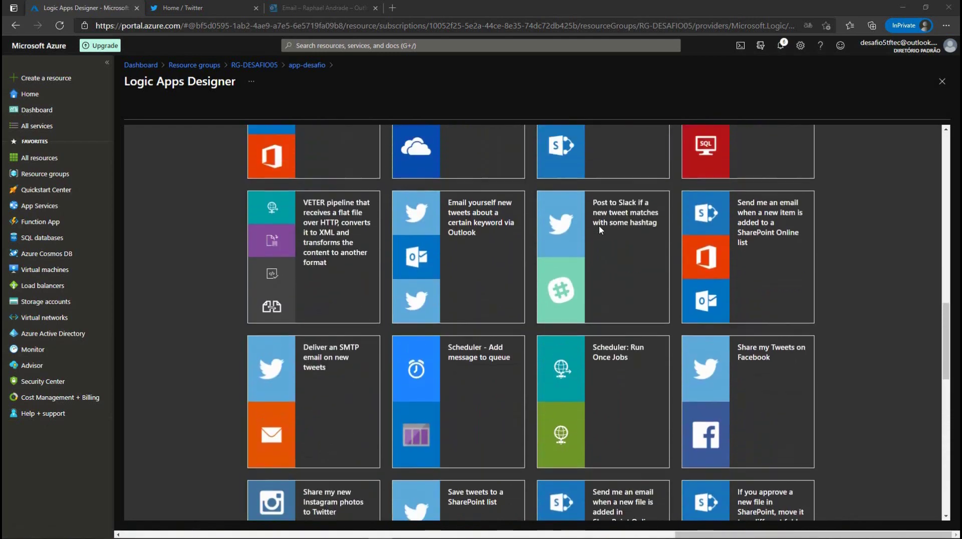
pyautogui.scroll(5, 599, 230)
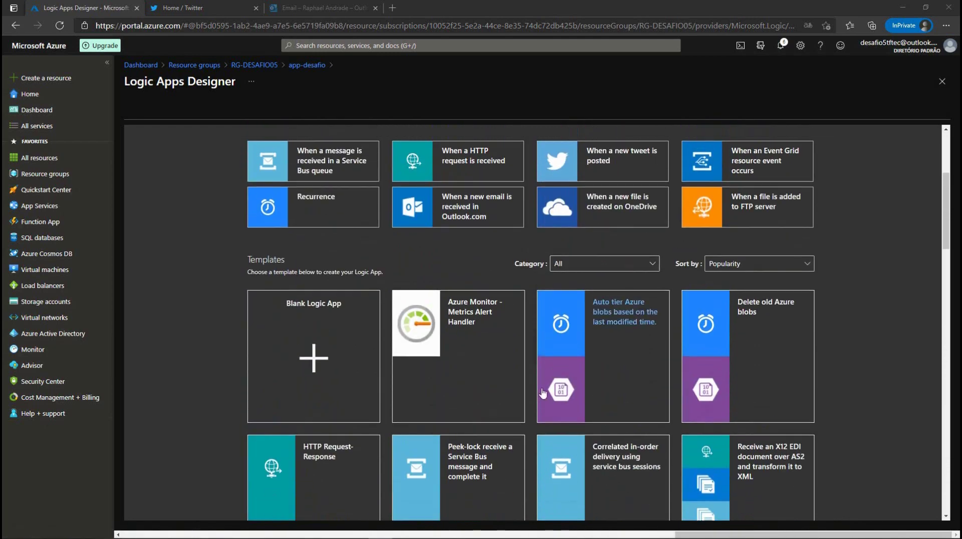
pyautogui.scroll(-5, 666, 400)
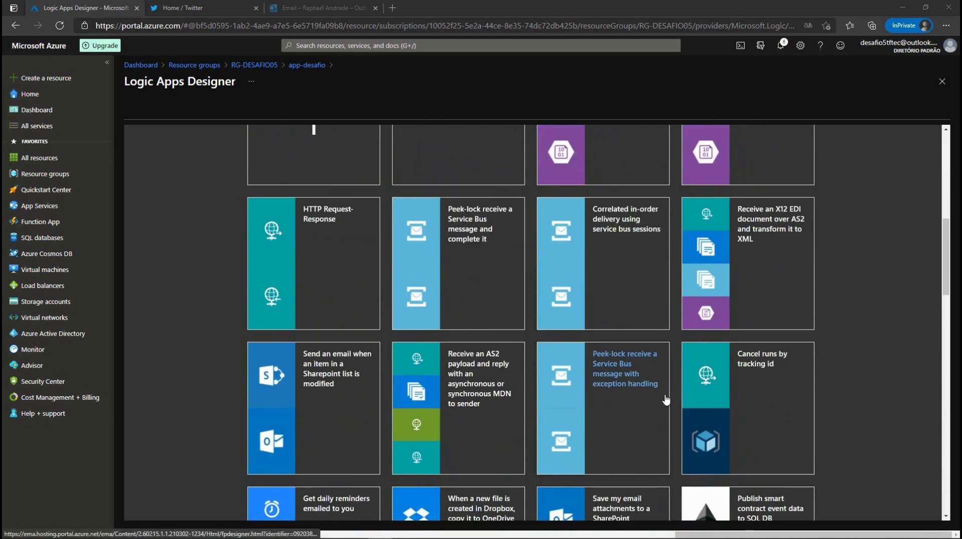
pyautogui.scroll(8, 665, 400)
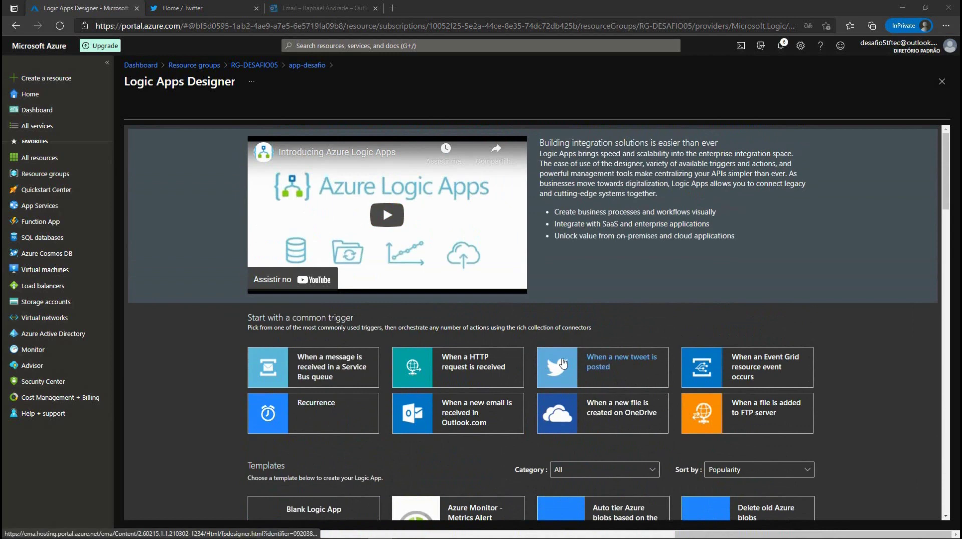
pyautogui.click(563, 363)
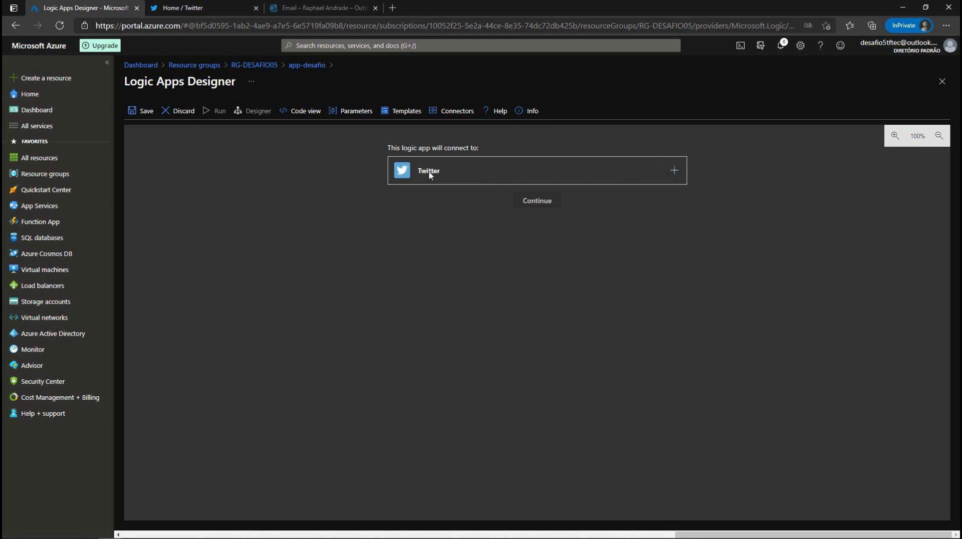
# Step: Create a Twitter connection named login_twitter with the default shared application and sign in
pyautogui.click(674, 173)
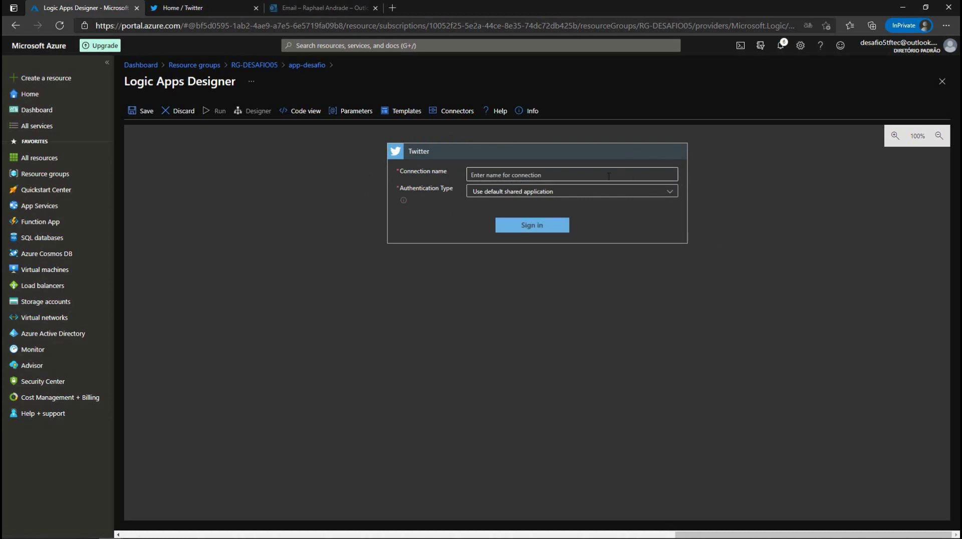
pyautogui.click(545, 174)
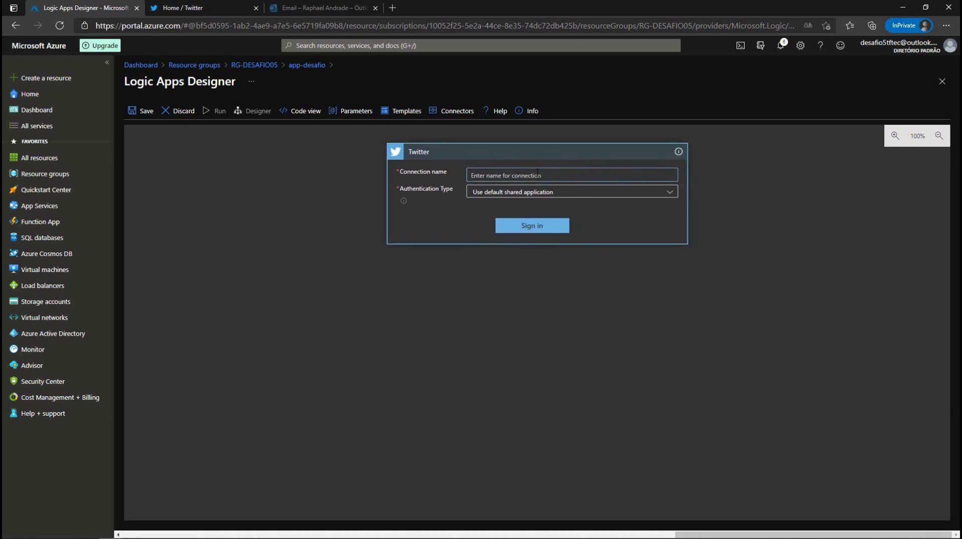
pyautogui.write('login_twitter')
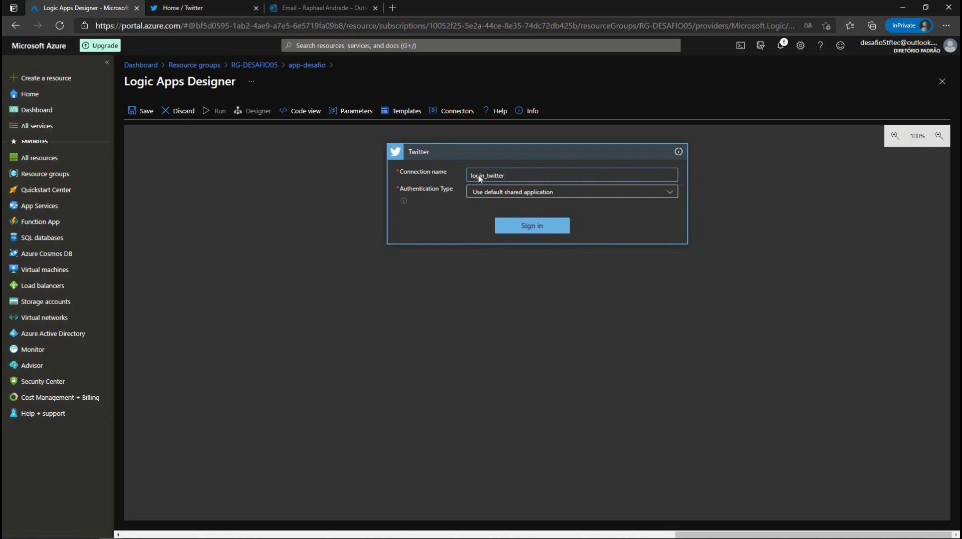
pyautogui.click(671, 195)
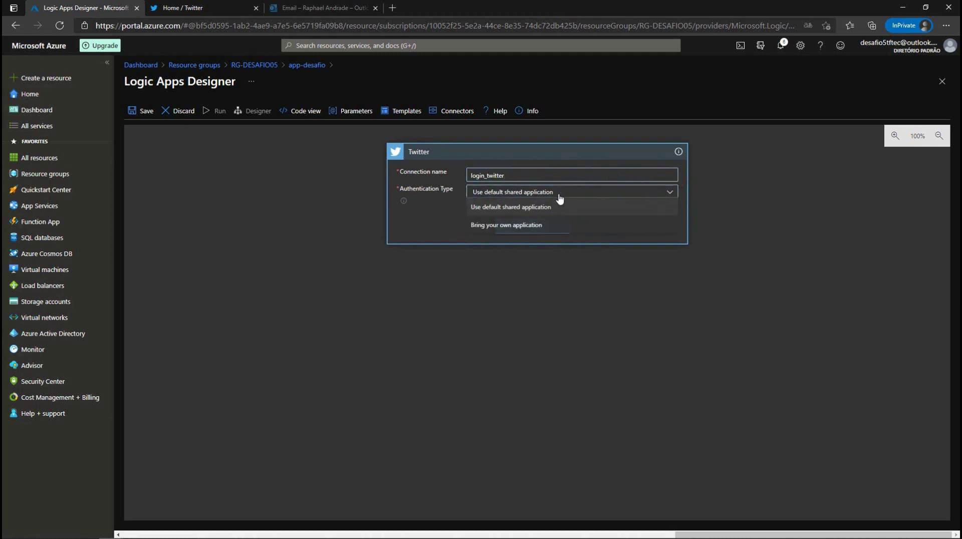
pyautogui.click(507, 209)
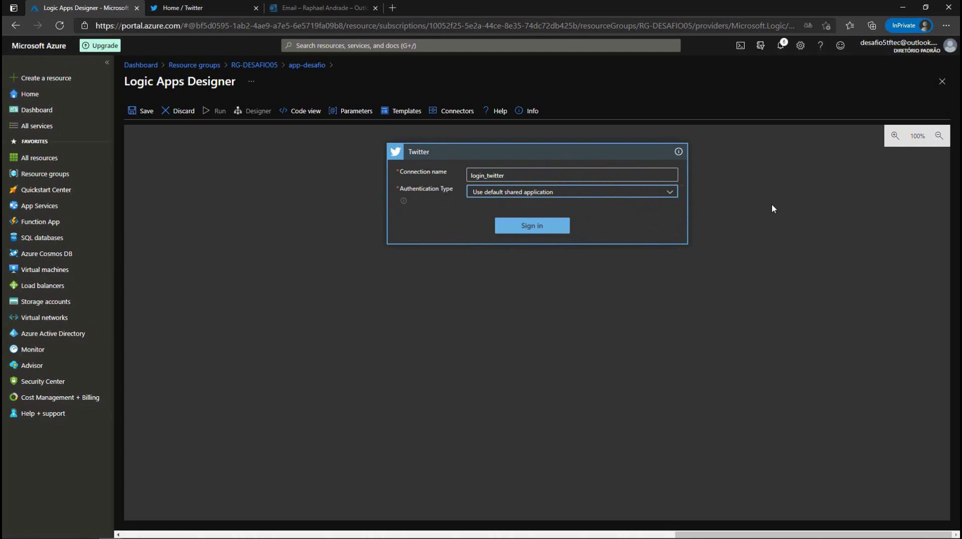
pyautogui.click(528, 226)
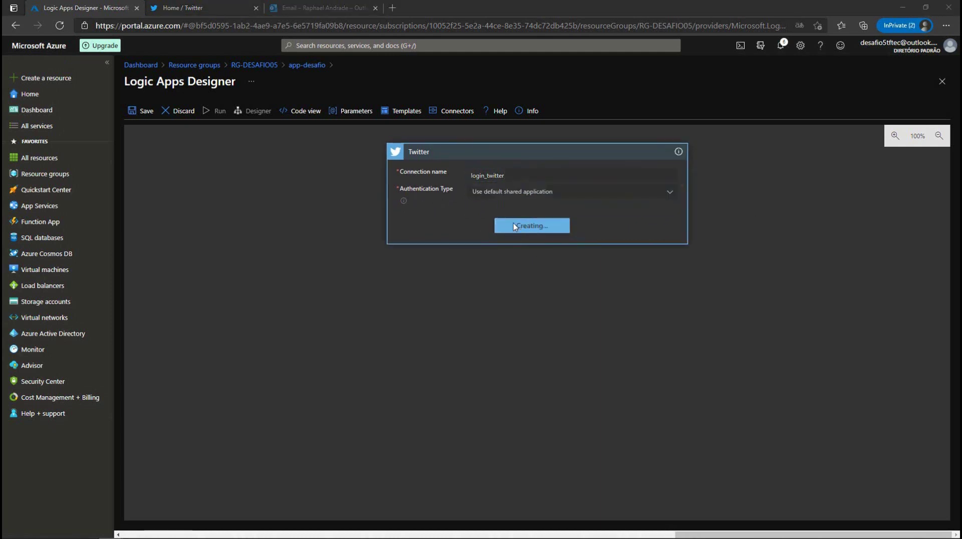
# Step: Enter the Twitter account's e-mail and password and authorize Azure Logic Apps
pyautogui.moveTo(769, 111); pyautogui.dragTo(244, 101)
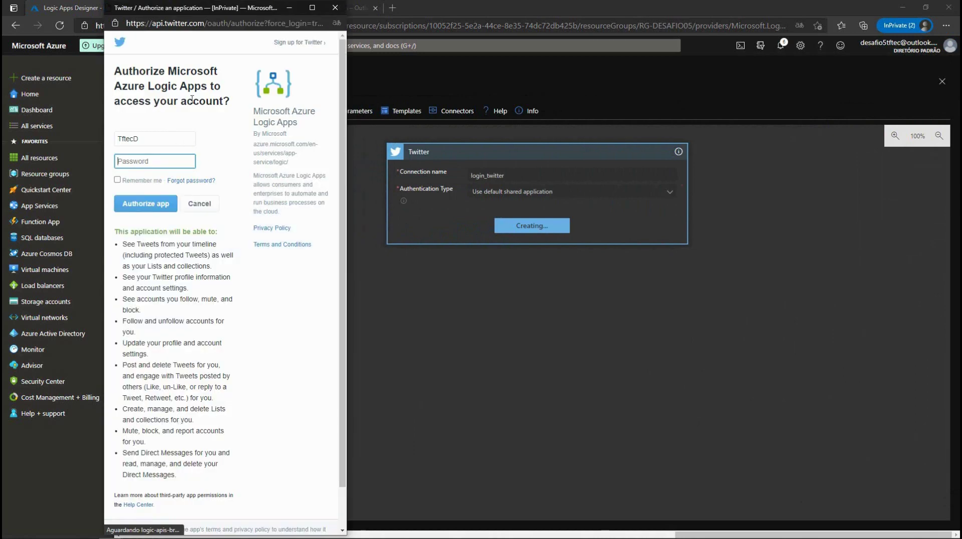
pyautogui.doubleClick(154, 140)
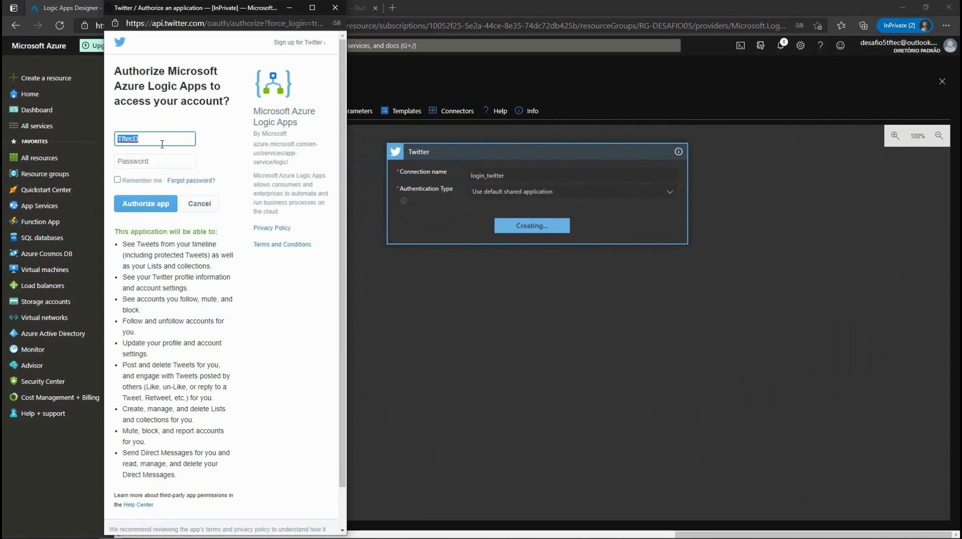
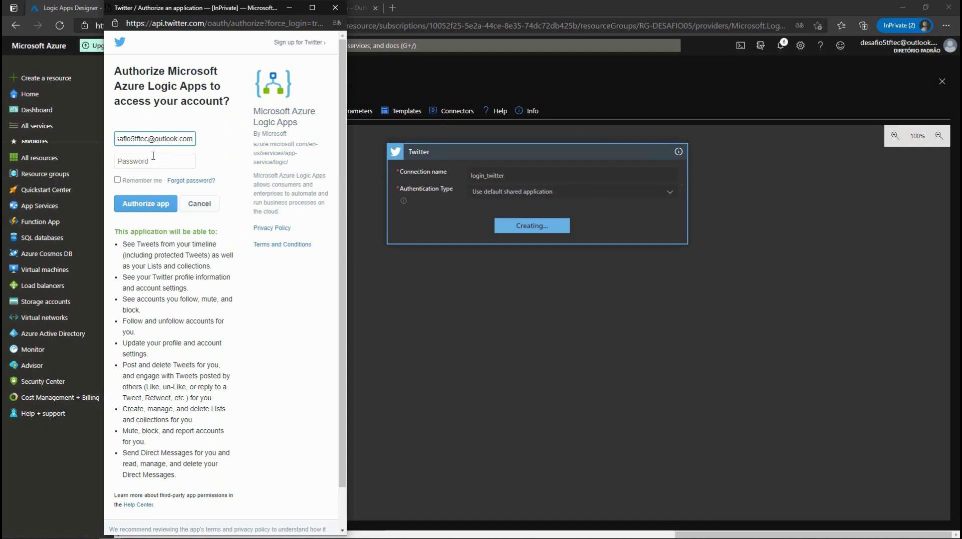
pyautogui.click(148, 162)
pyautogui.write('••••••••••••••')
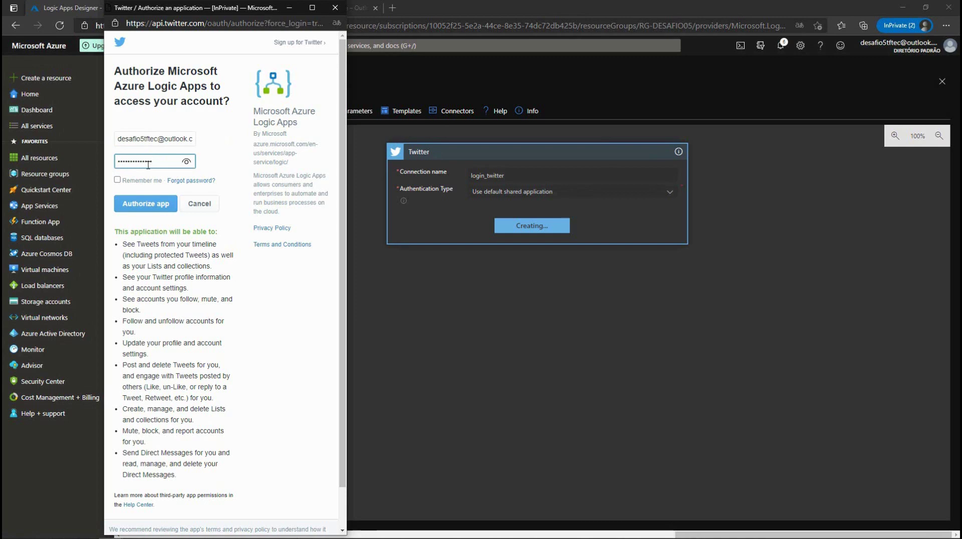
pyautogui.click(136, 210)
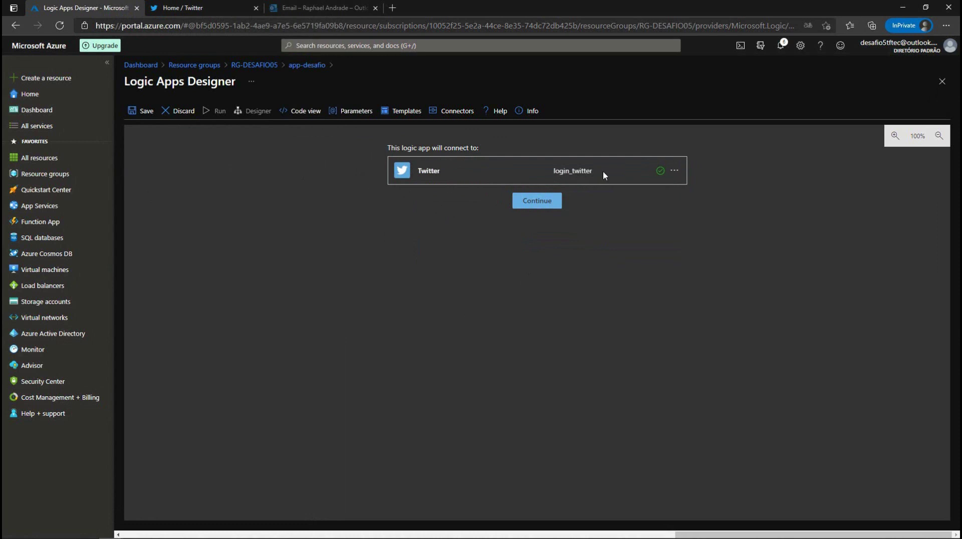
# Step: Set the tweet trigger's search text to #partiunuvem
pyautogui.click(542, 208)
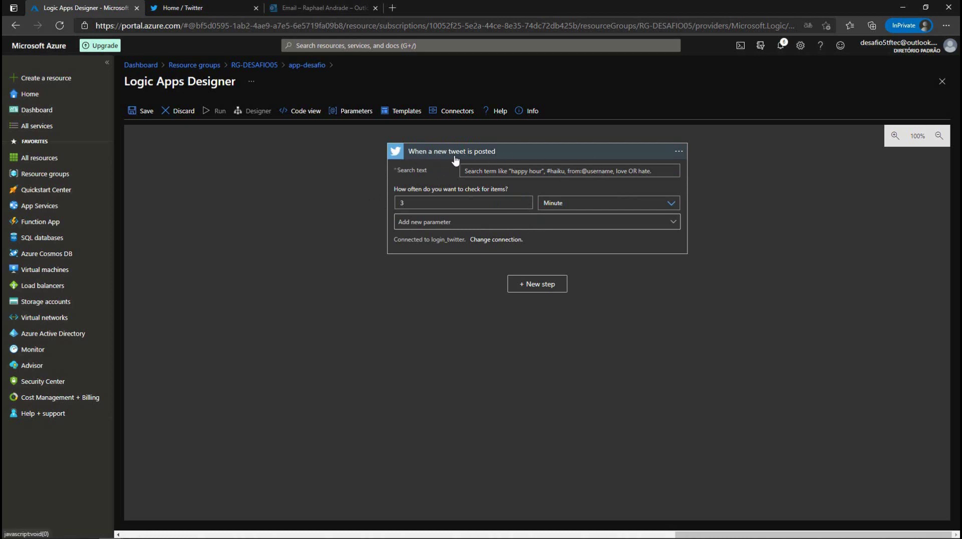
pyautogui.click(466, 168)
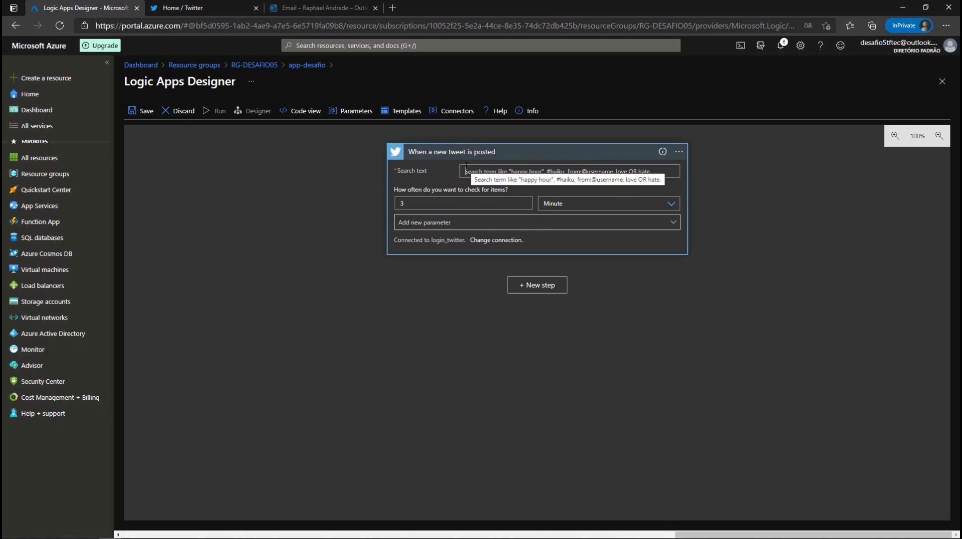
pyautogui.write('#par')
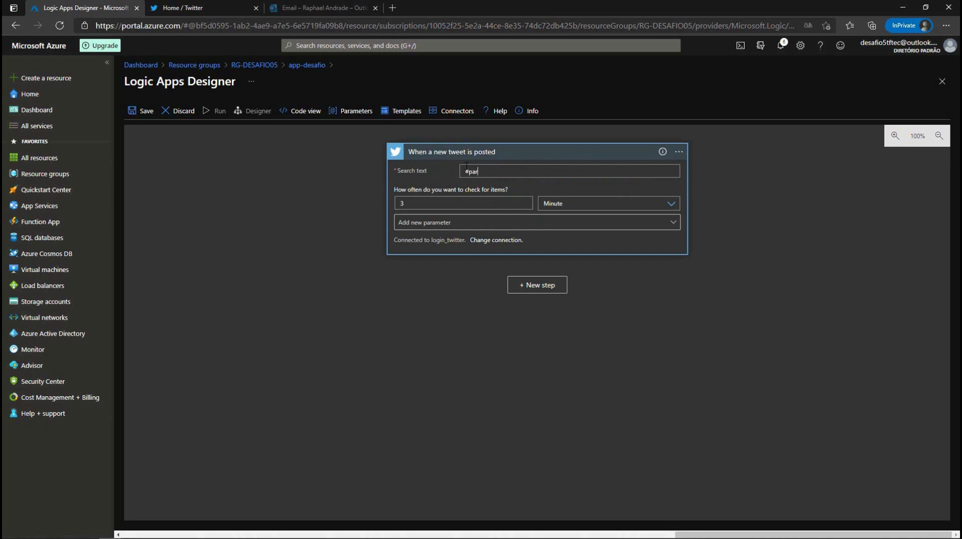
pyautogui.write('tiunuvem')
# Step: Change the trigger's check interval from 3 to 1 with Hour frequency
pyautogui.moveTo(409, 203); pyautogui.dragTo(399, 203)
pyautogui.click(404, 203)
pyautogui.moveTo(407, 201); pyautogui.dragTo(398, 203)
pyautogui.write('1')
pyautogui.click(672, 204)
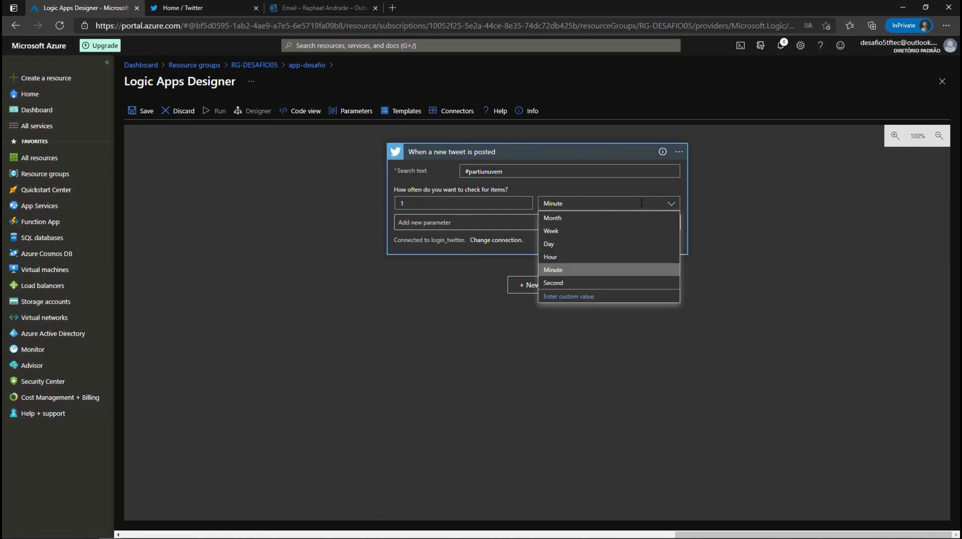
pyautogui.click(551, 258)
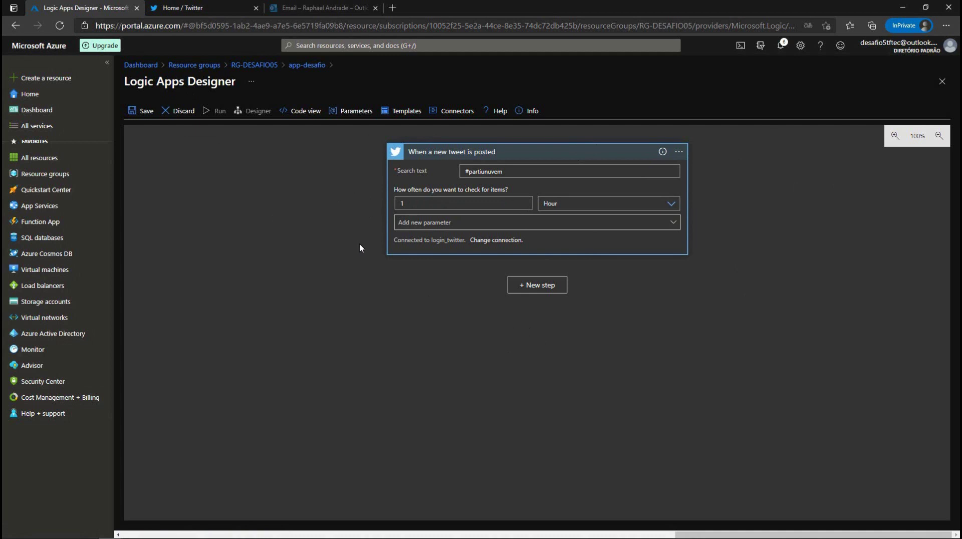
# Step: Add the Computer Vision API 'Describe Image URL' action as a new step after the tweet trigger
pyautogui.click(540, 285)
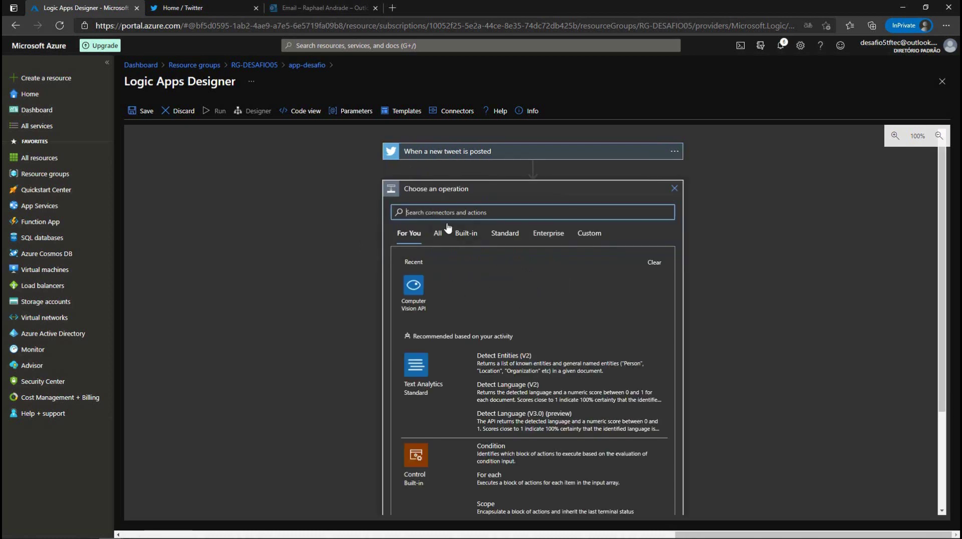
pyautogui.write('computer')
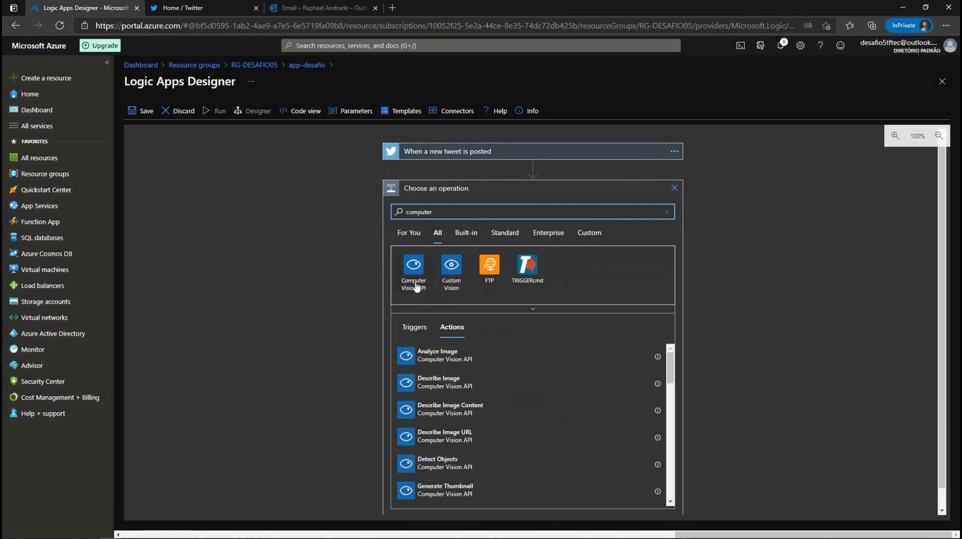
pyautogui.click(413, 273)
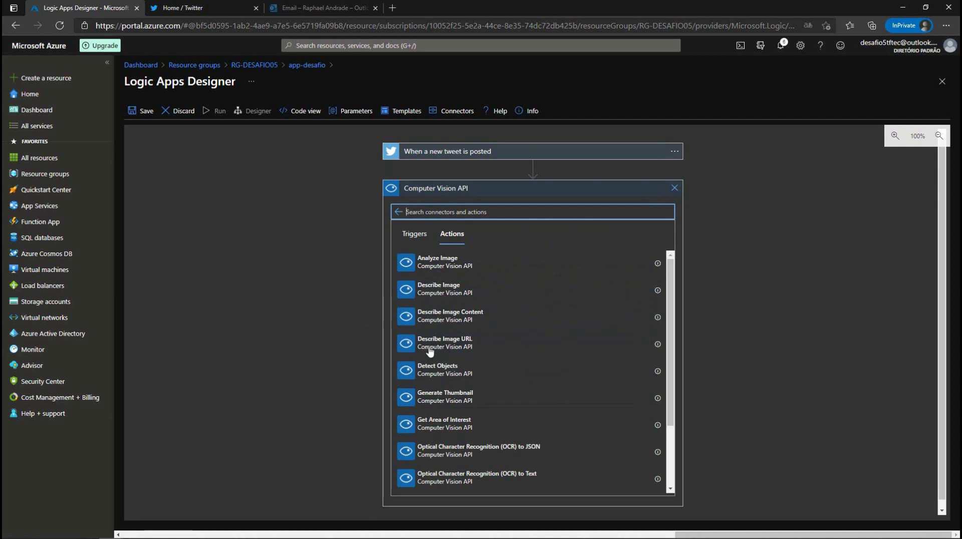
pyautogui.click(455, 350)
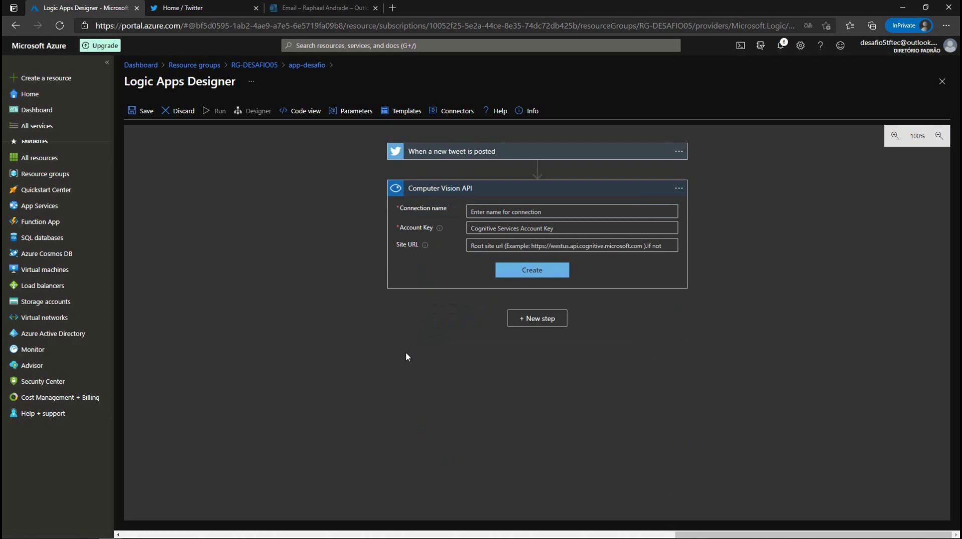
# Step: Name the connection congnitive_twitter and paste the Cognitive Endpoint URL from the notes as Site URL
pyautogui.click(471, 211)
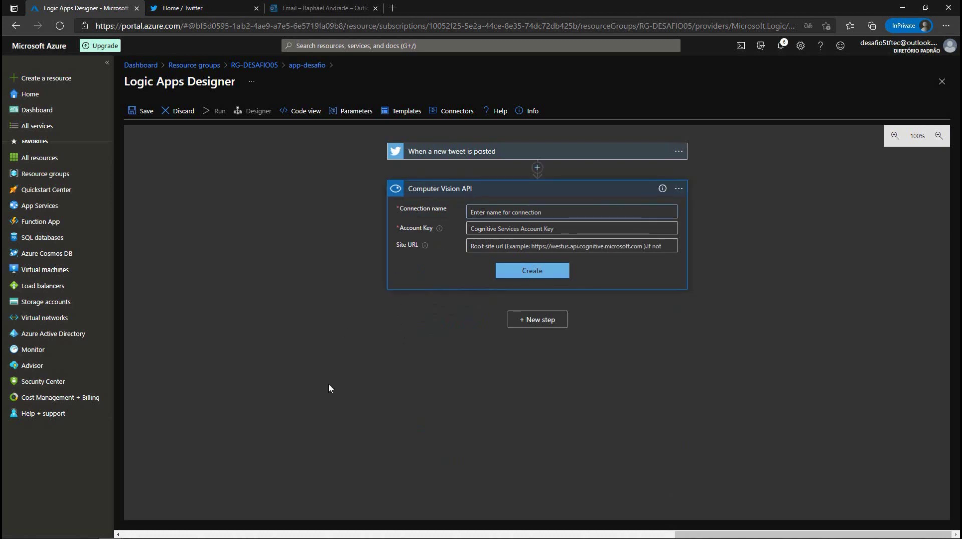
pyautogui.write('congnitive_twitter')
pyautogui.click(501, 247)
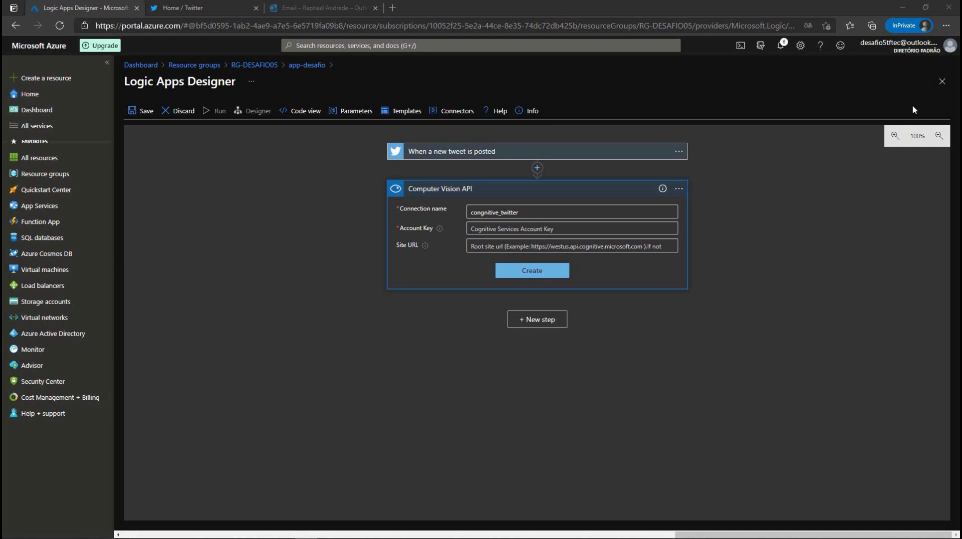
pyautogui.hotkey('alt', 'Tab')
pyautogui.click(448, 306)
pyautogui.moveTo(404, 299); pyautogui.dragTo(695, 300)
pyautogui.hotkey('ctrl', 'c')
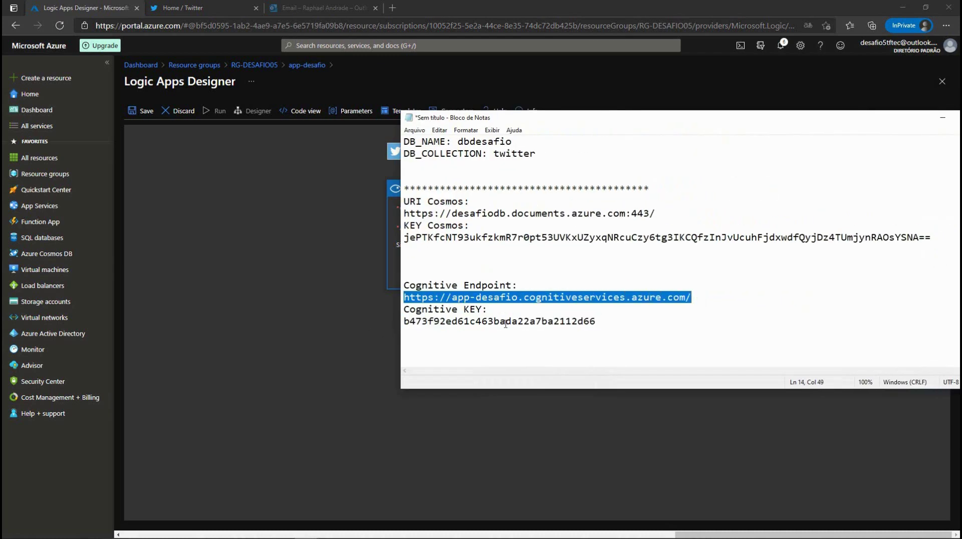
pyautogui.moveTo(555, 121); pyautogui.dragTo(961, 123)
pyautogui.click(492, 247)
pyautogui.hotkey('ctrl', 'v')
# Step: Paste the Cognitive key as Account Key and create the Computer Vision connection
pyautogui.hotkey('alt', 'Tab')
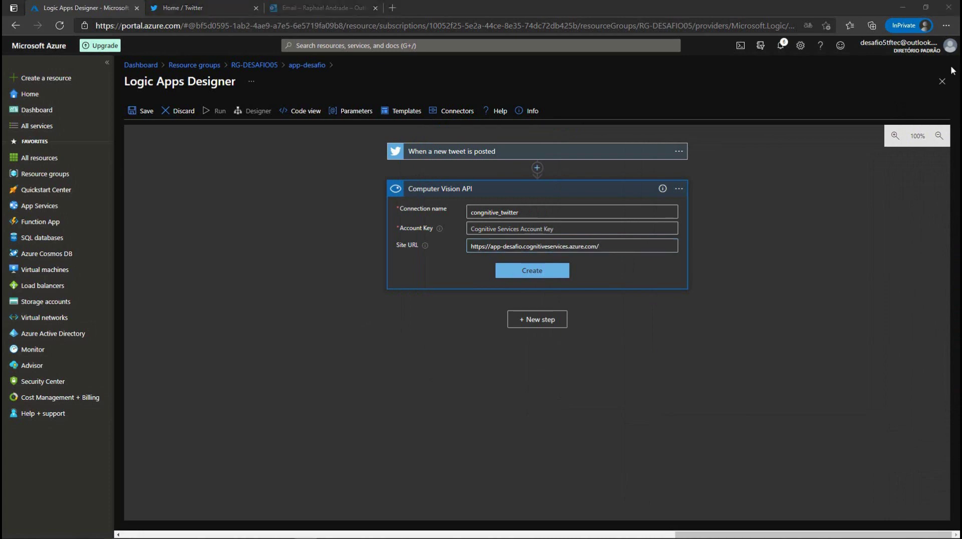
pyautogui.moveTo(518, 289); pyautogui.dragTo(319, 290)
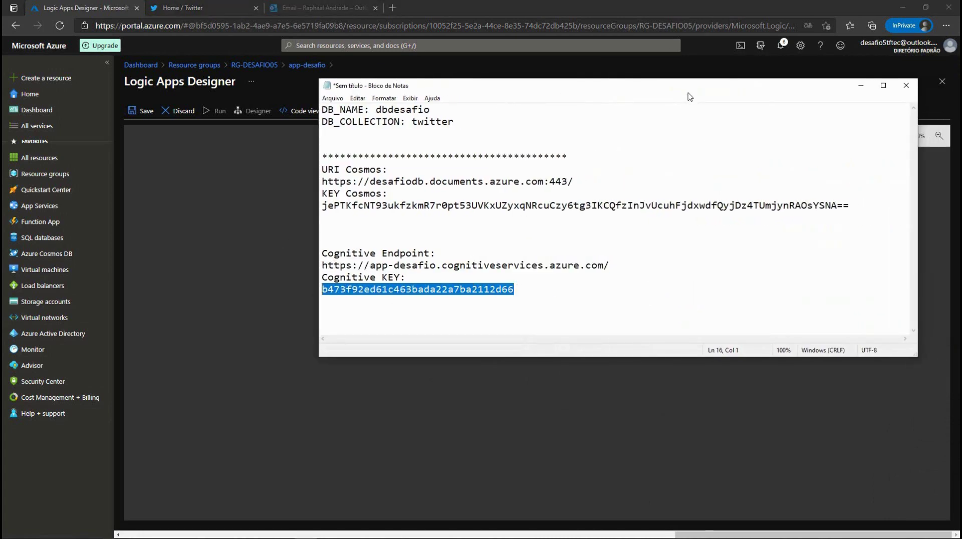
pyautogui.hotkey('alt', 'Tab')
pyautogui.click(490, 228)
pyautogui.hotkey('ctrl', 'v')
pyautogui.click(532, 273)
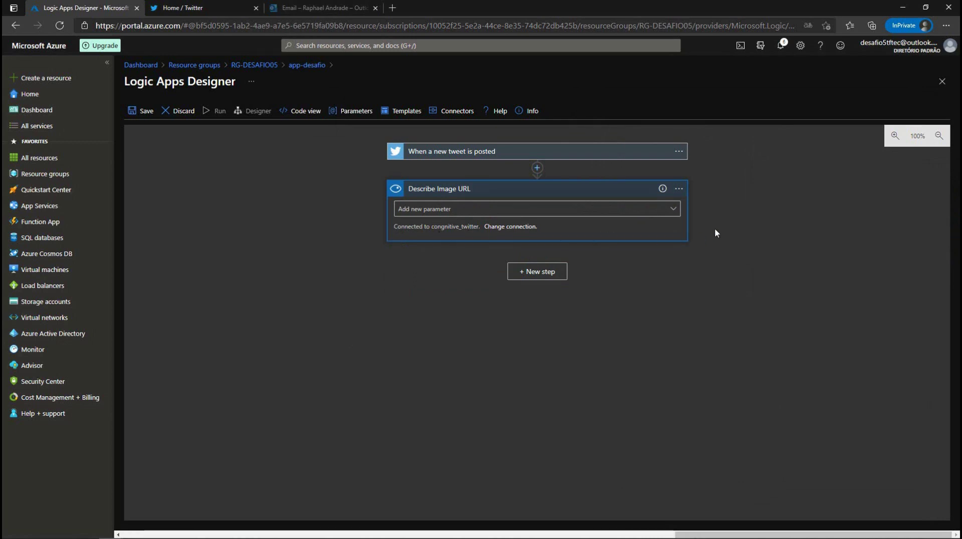
pyautogui.click(678, 214)
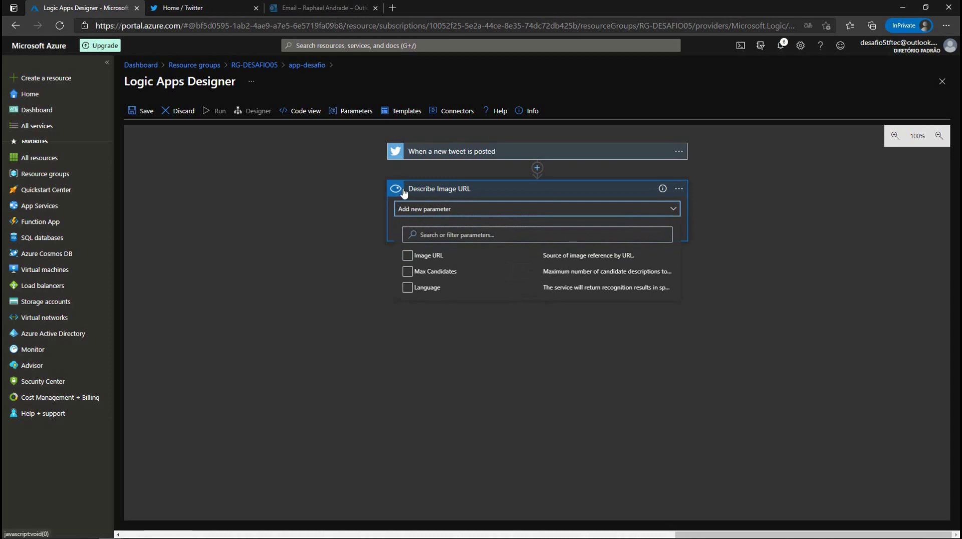
# Step: Add the Image URL parameter to Describe Image URL, leaving Max Candidates unticked
pyautogui.click(408, 271)
pyautogui.click(464, 271)
pyautogui.click(414, 270)
pyautogui.click(419, 257)
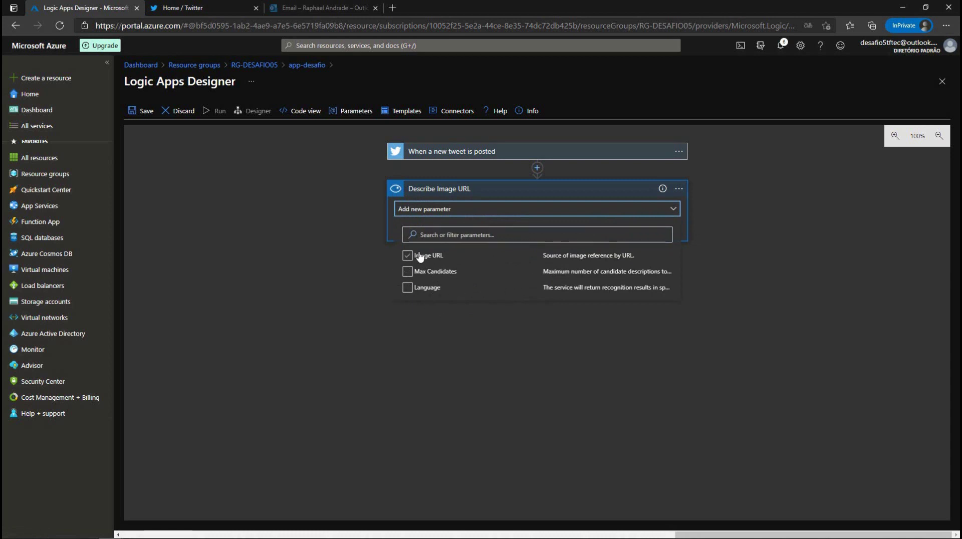
pyautogui.click(408, 271)
pyautogui.click(407, 256)
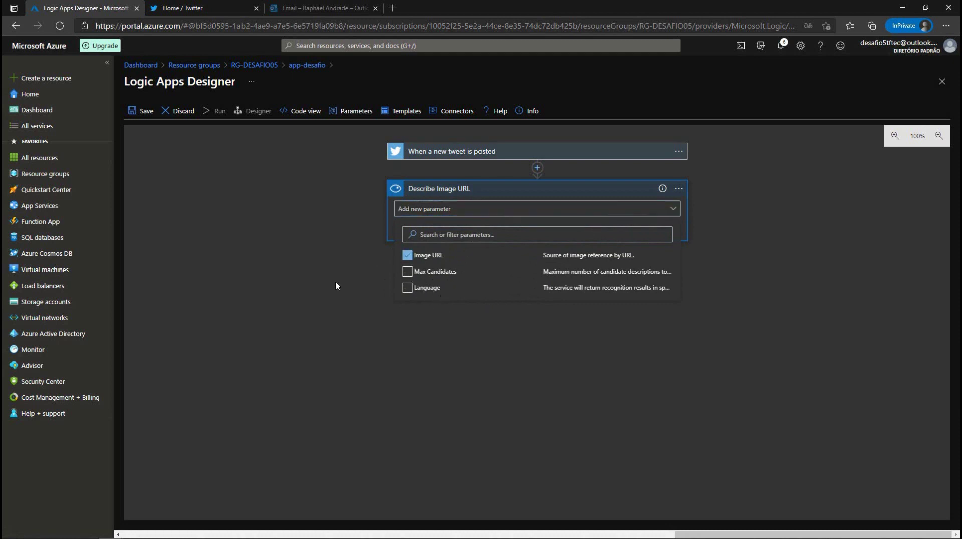
pyautogui.click(480, 342)
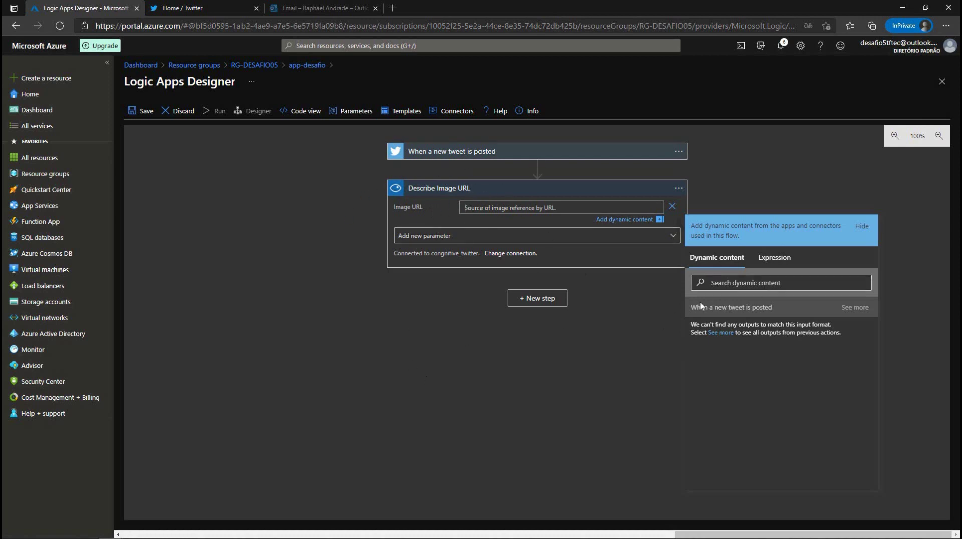
# Step: Fill Image URL with the tweet's Media urls Item, which wraps the step in a For each
pyautogui.click(774, 258)
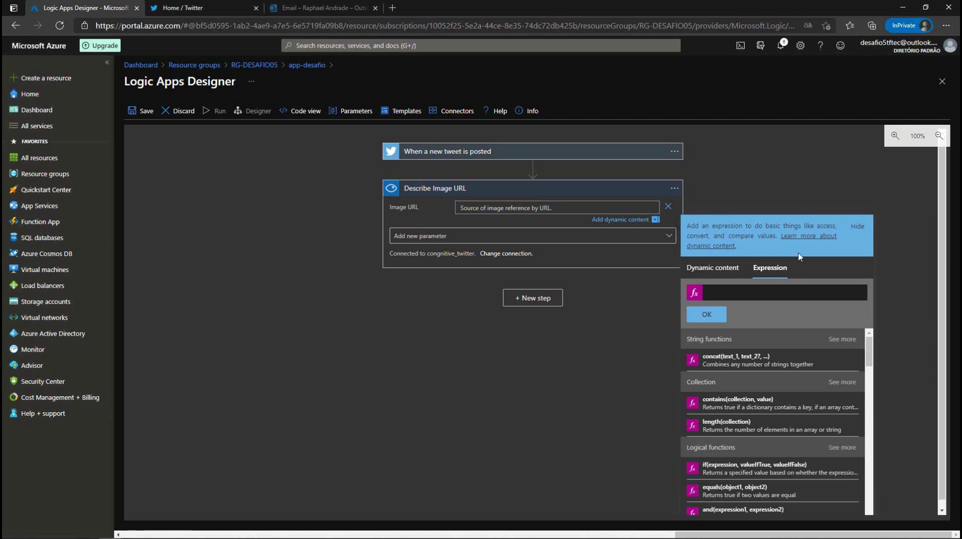
pyautogui.click(716, 274)
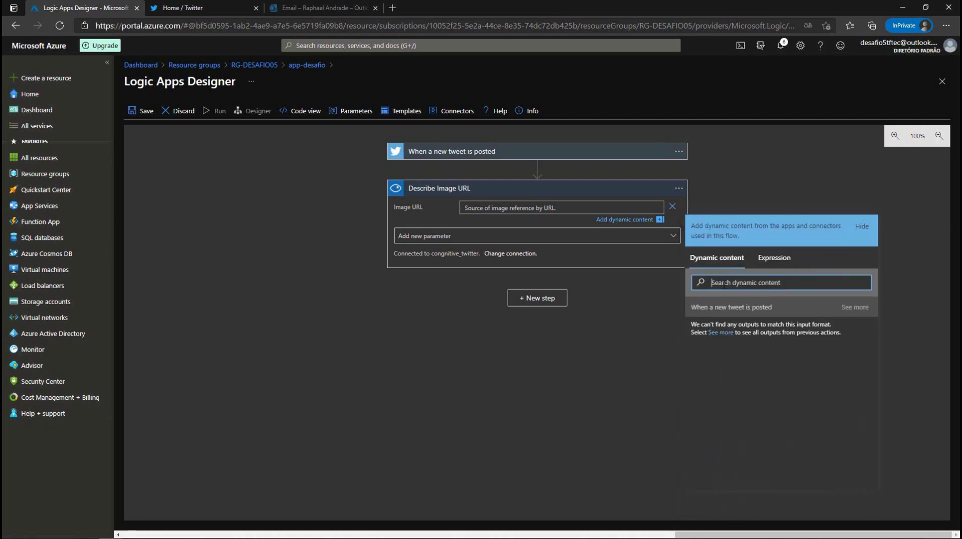
pyautogui.write('media')
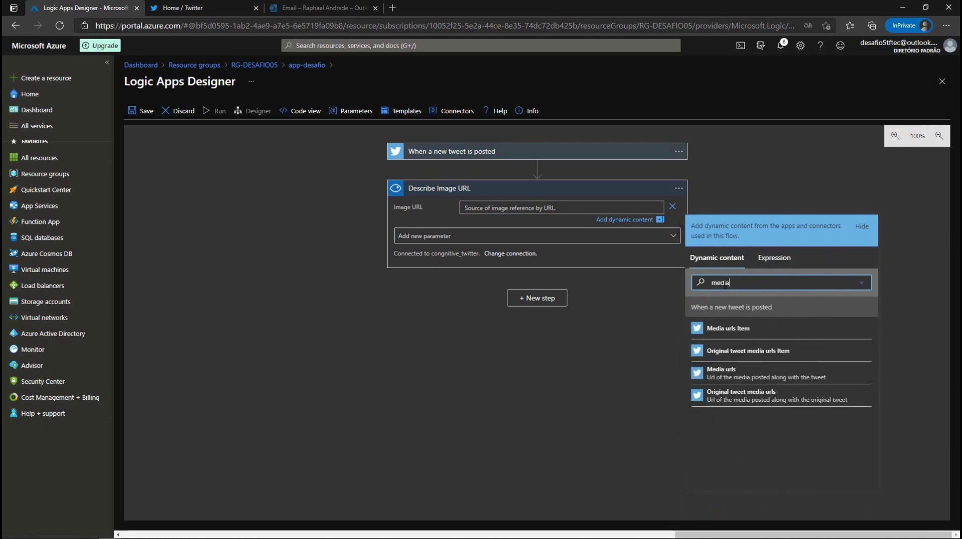
pyautogui.click(704, 329)
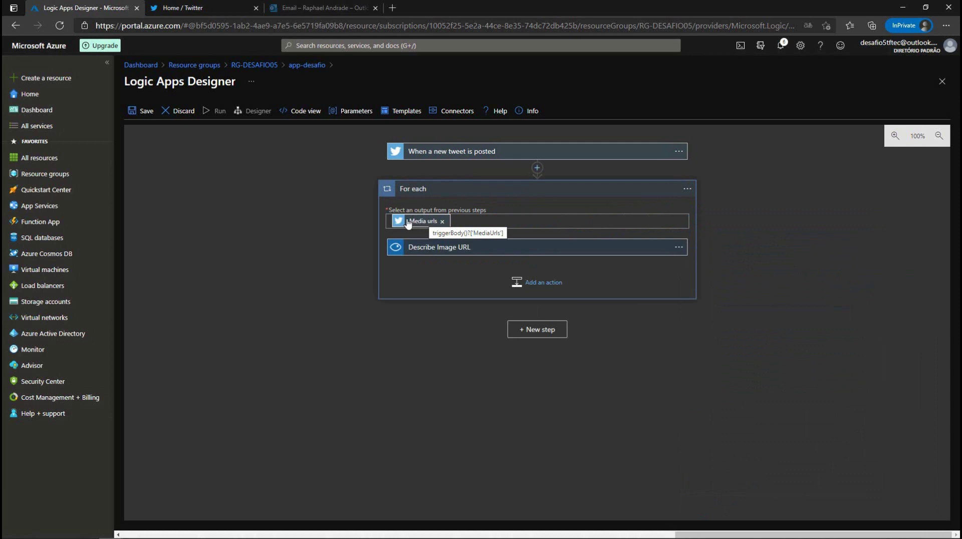
# Step: Replace Media urls Item in Image URL with the loop's Current item token
pyautogui.click(427, 248)
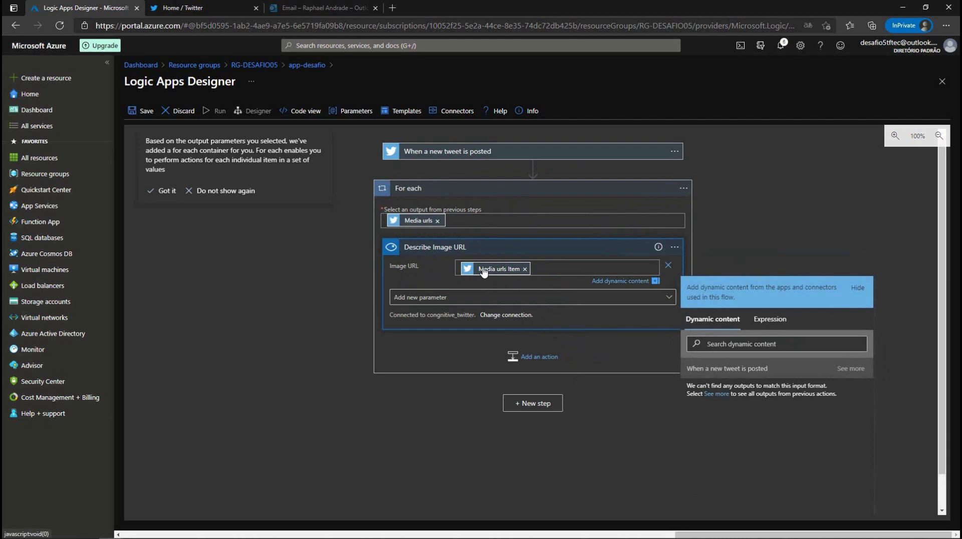
pyautogui.click(524, 269)
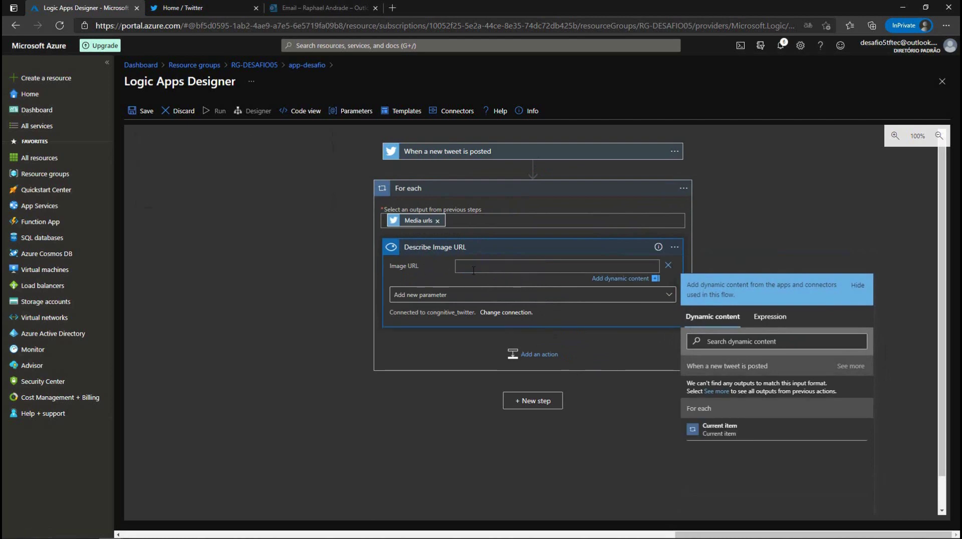
pyautogui.click(720, 430)
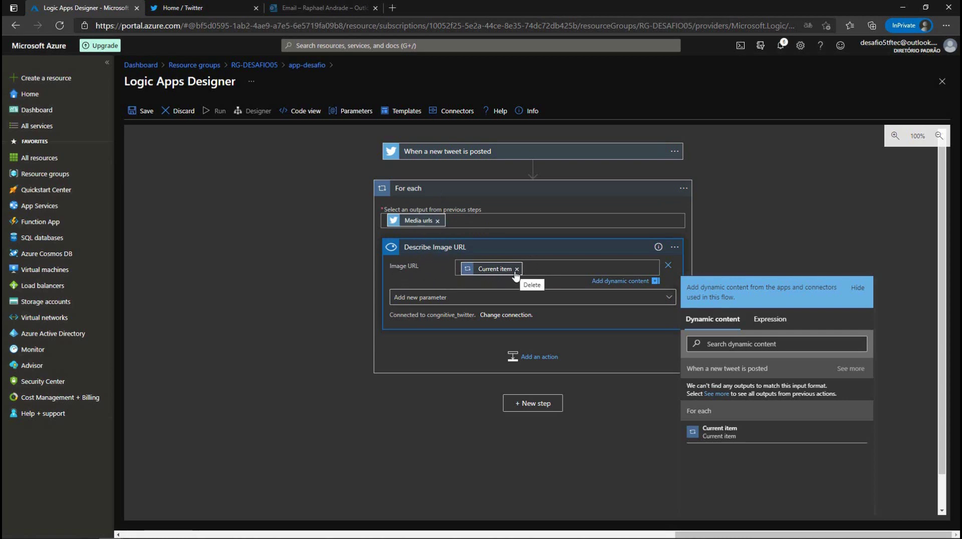
pyautogui.click(819, 231)
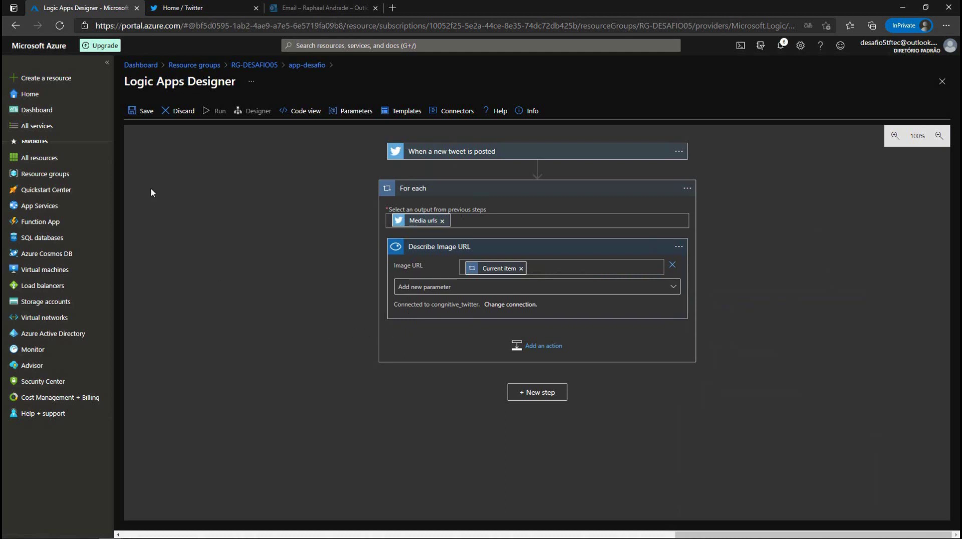
pyautogui.click(144, 116)
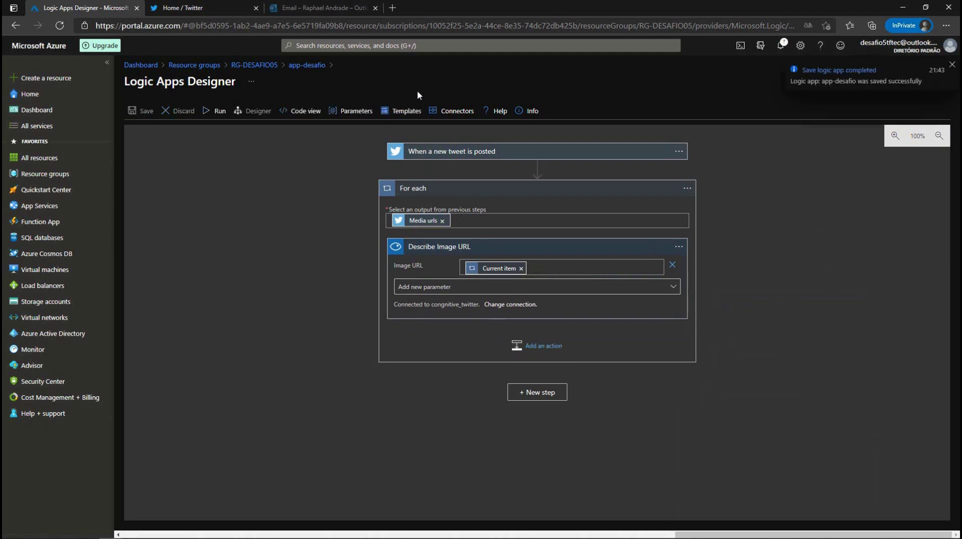
pyautogui.click(513, 152)
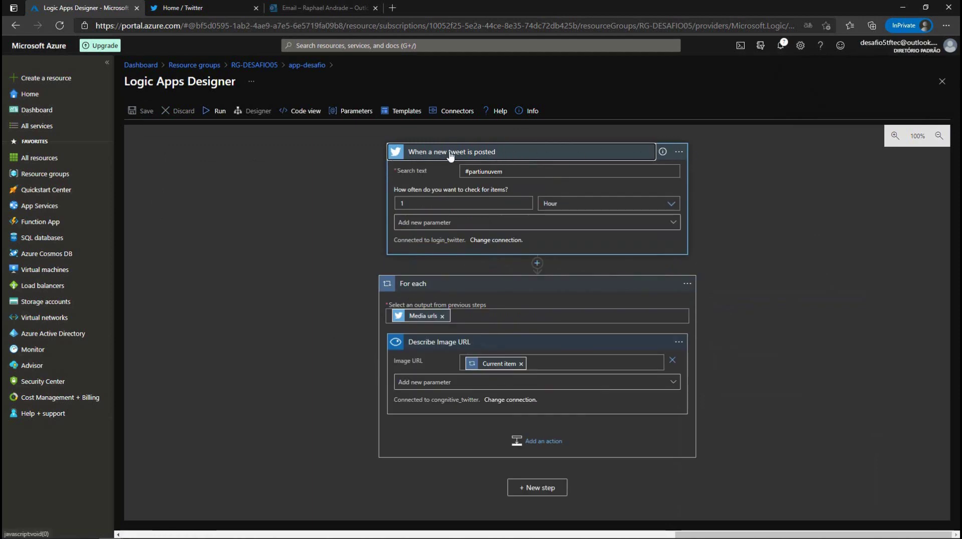
pyautogui.click(487, 174)
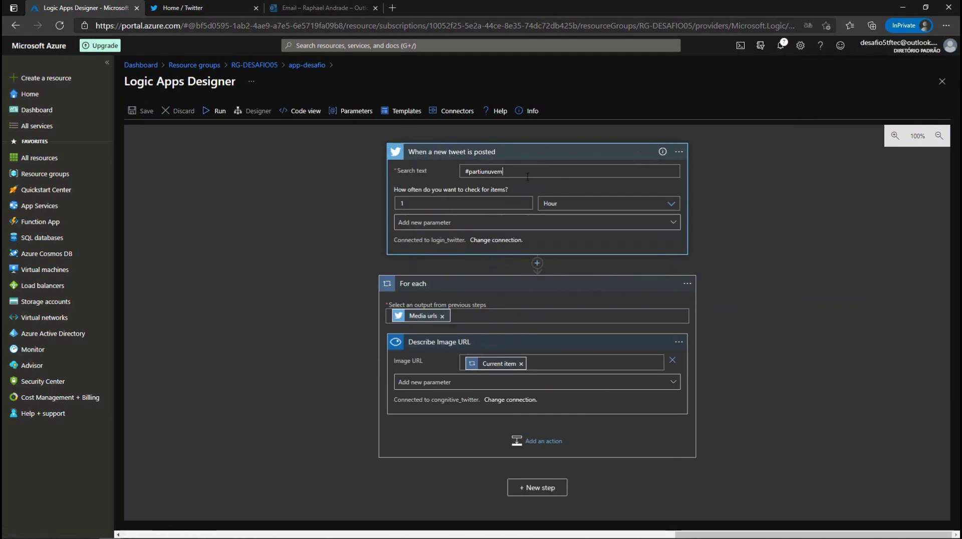
pyautogui.tripleClick(486, 174)
pyautogui.click(485, 172)
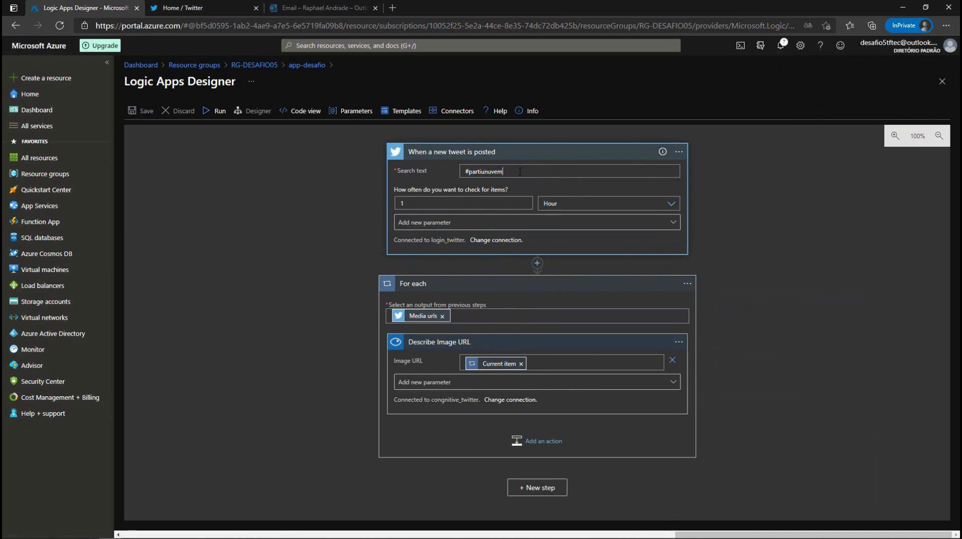
pyautogui.moveTo(525, 171); pyautogui.dragTo(459, 171)
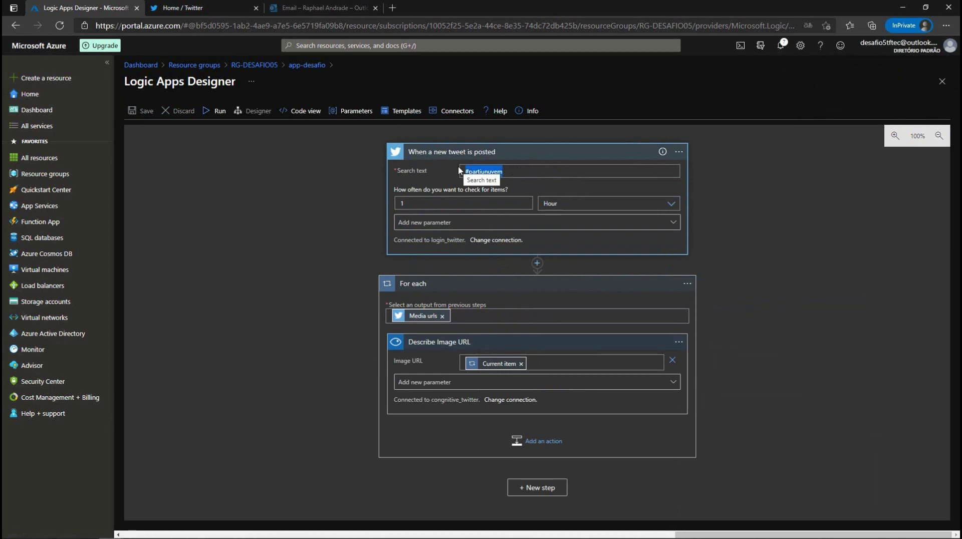
pyautogui.click(460, 171)
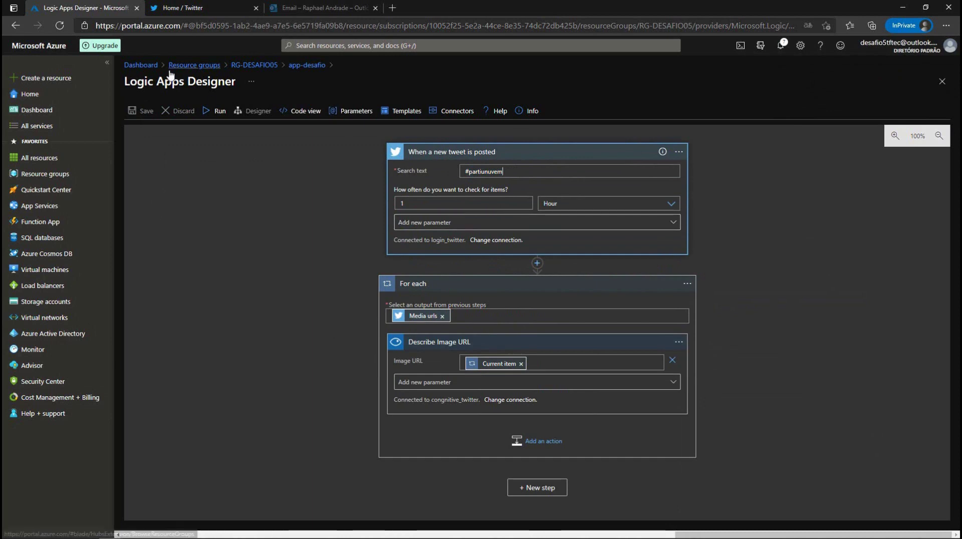
pyautogui.moveTo(513, 172); pyautogui.dragTo(458, 179)
pyautogui.click(512, 172)
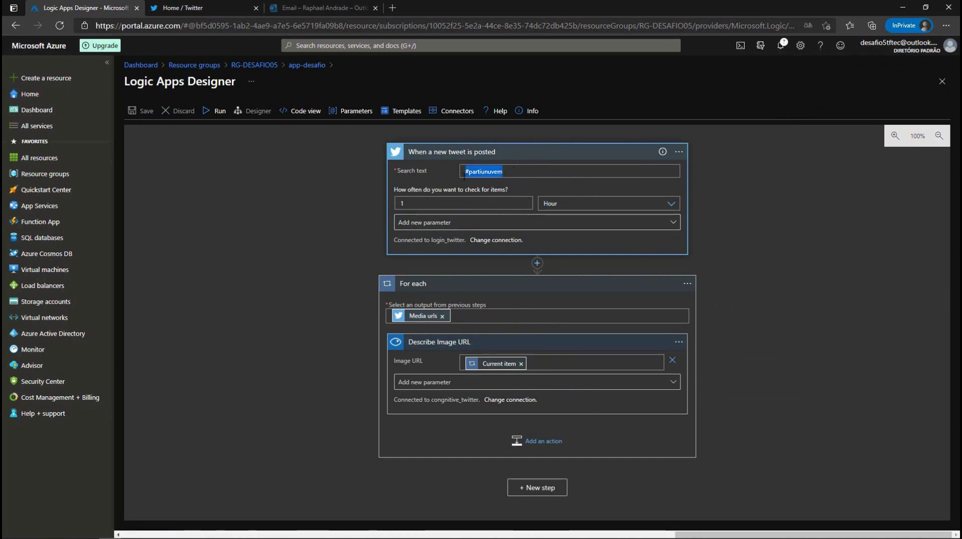
pyautogui.click(470, 176)
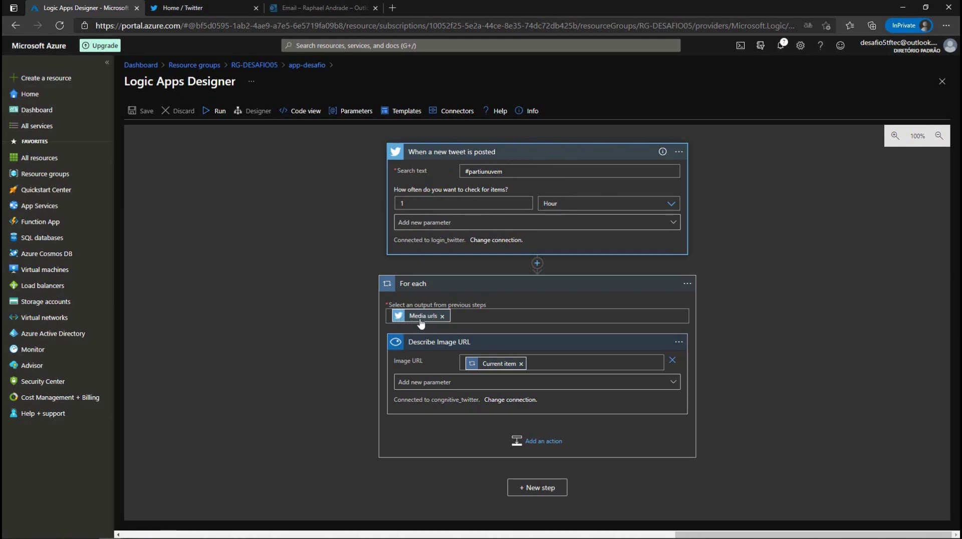
pyautogui.moveTo(418, 320)
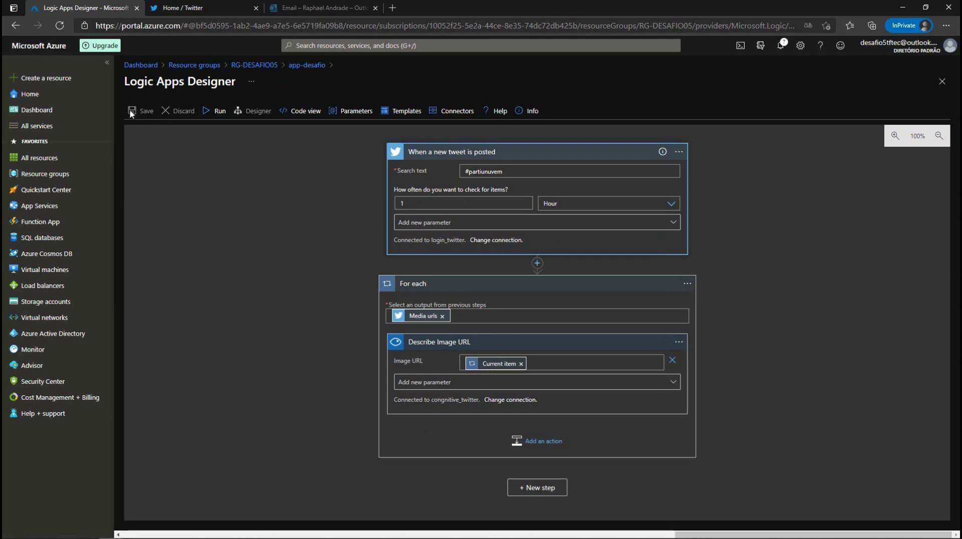
# Step: Go to the app-desafio overview, list its Run Trigger options, then switch to the Twitter home feed
pyautogui.click(306, 65)
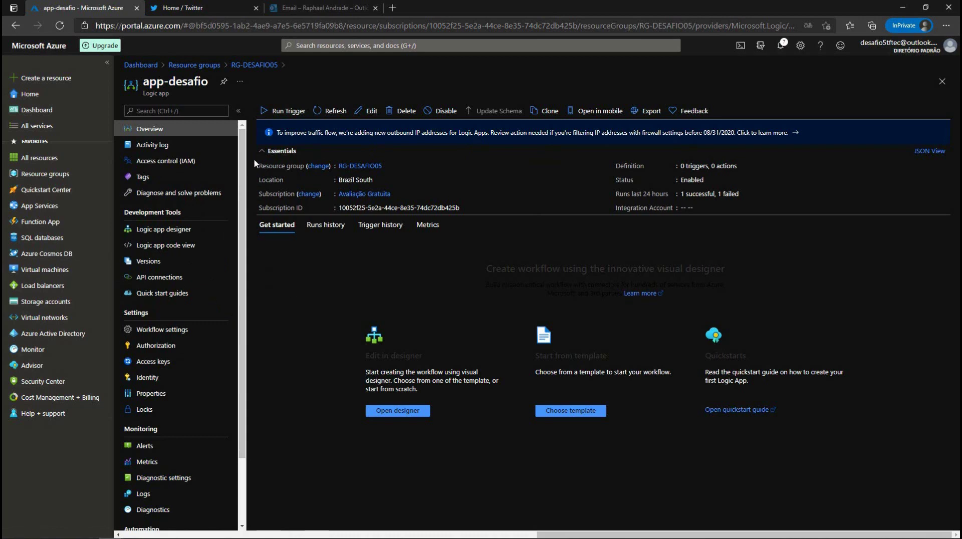
pyautogui.click(283, 111)
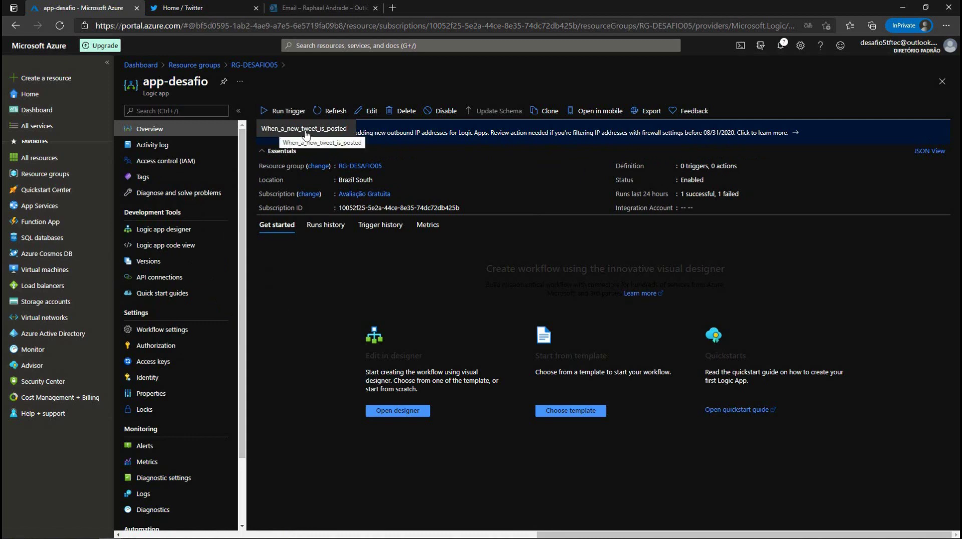
pyautogui.click(183, 8)
pyautogui.scroll(-5, 482, 195)
pyautogui.scroll(5, 474, 209)
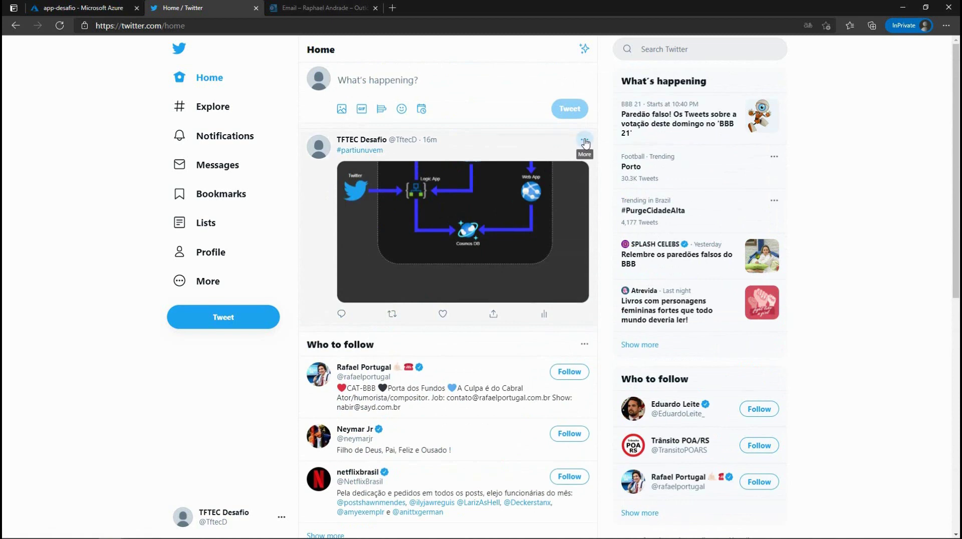
# Step: Delete the existing tweet from the Twitter feed
pyautogui.click(584, 141)
pyautogui.click(528, 150)
pyautogui.click(502, 318)
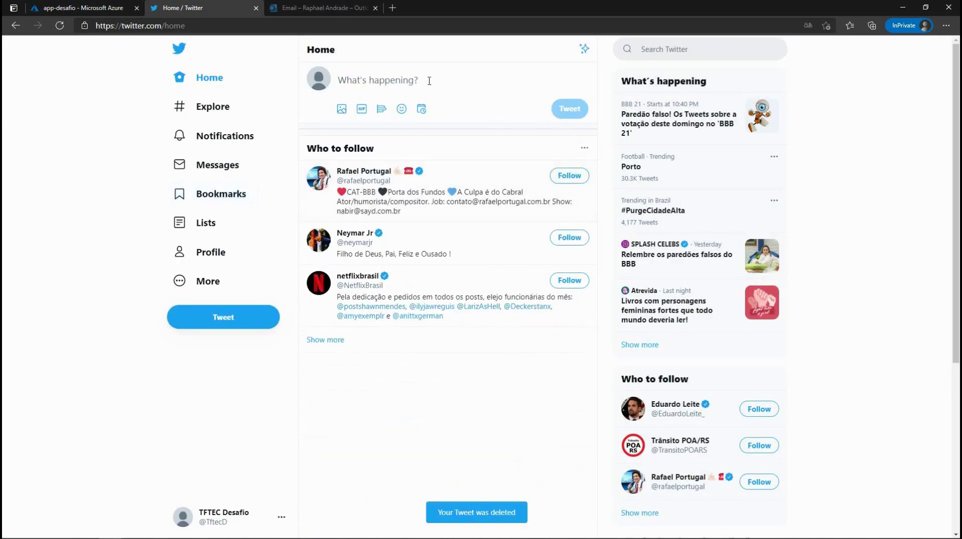
# Step: Post a new #partiunuvem tweet with the Desafio5.png image attached
pyautogui.click(377, 83)
pyautogui.write('#')
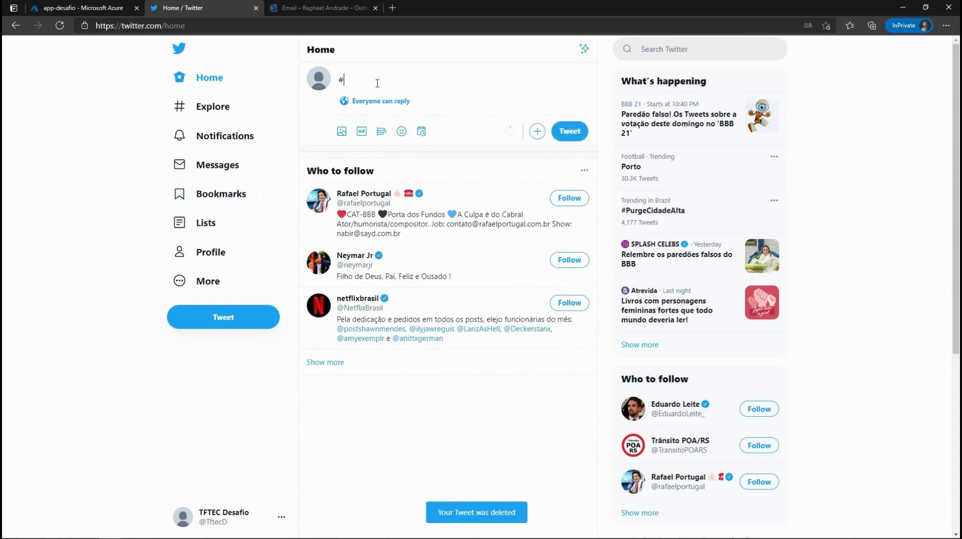
pyautogui.write('p')
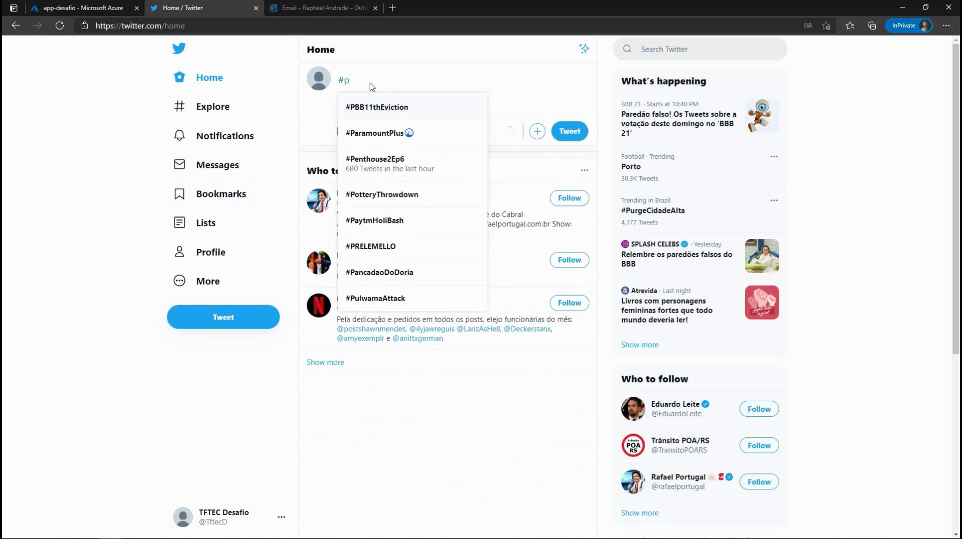
pyautogui.press('Escape')
pyautogui.write('ar')
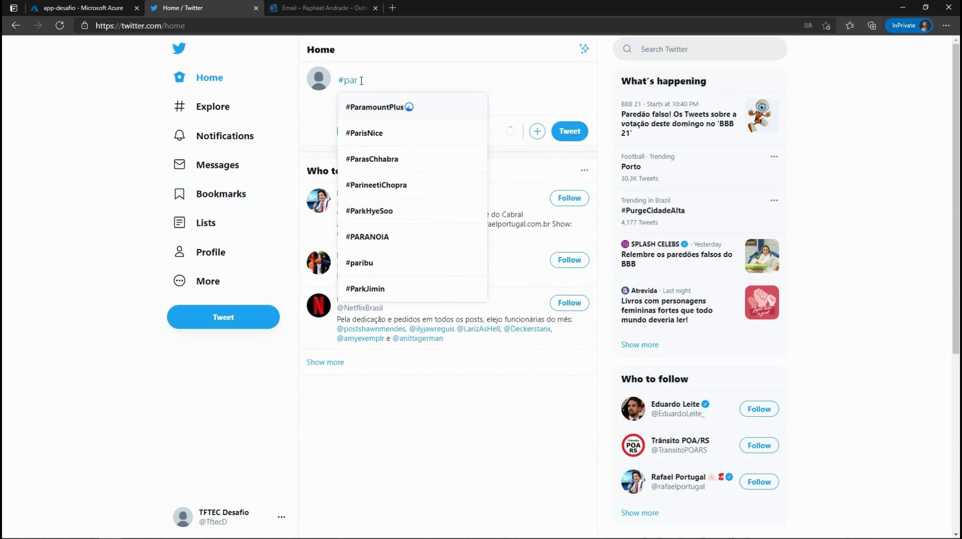
pyautogui.write('tinuvem')
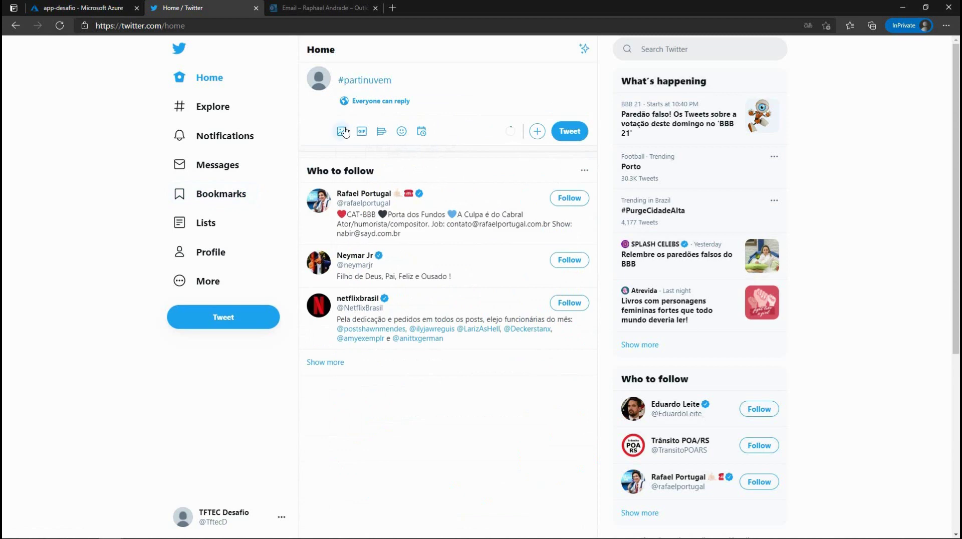
pyautogui.click(342, 132)
pyautogui.click(348, 82)
pyautogui.click(291, 221)
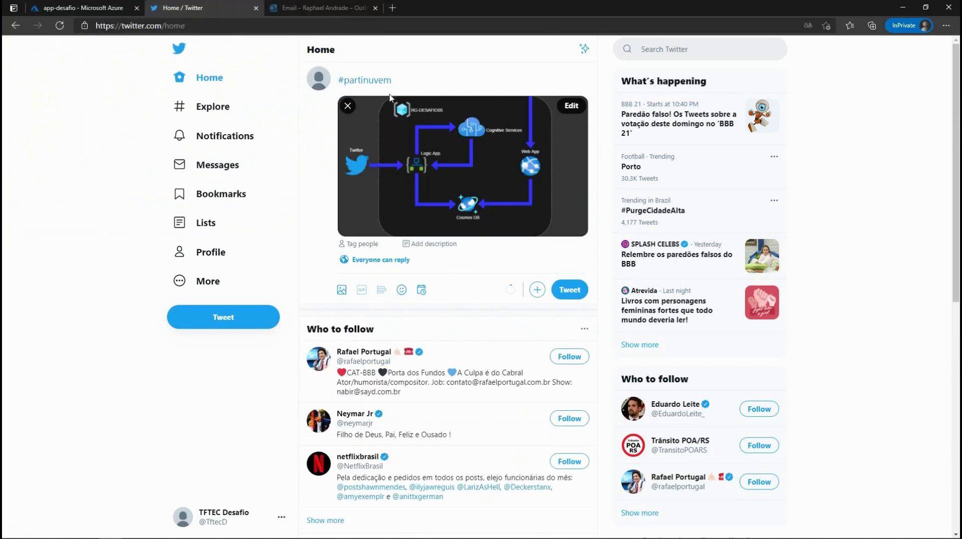
pyautogui.click(571, 288)
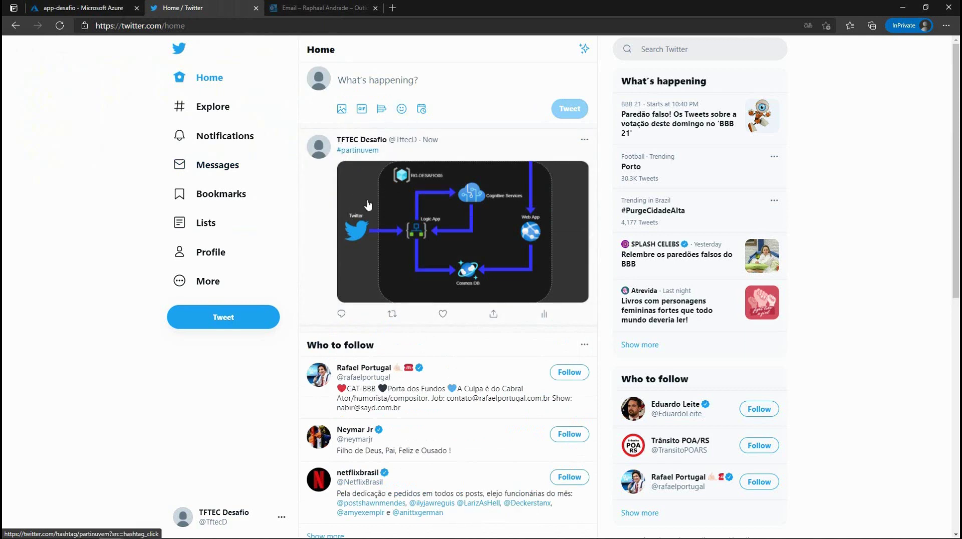
# Step: Refresh app-desafio's trigger history and inspect the 21:43 Skipped check, then go back to Twitter
pyautogui.click(79, 10)
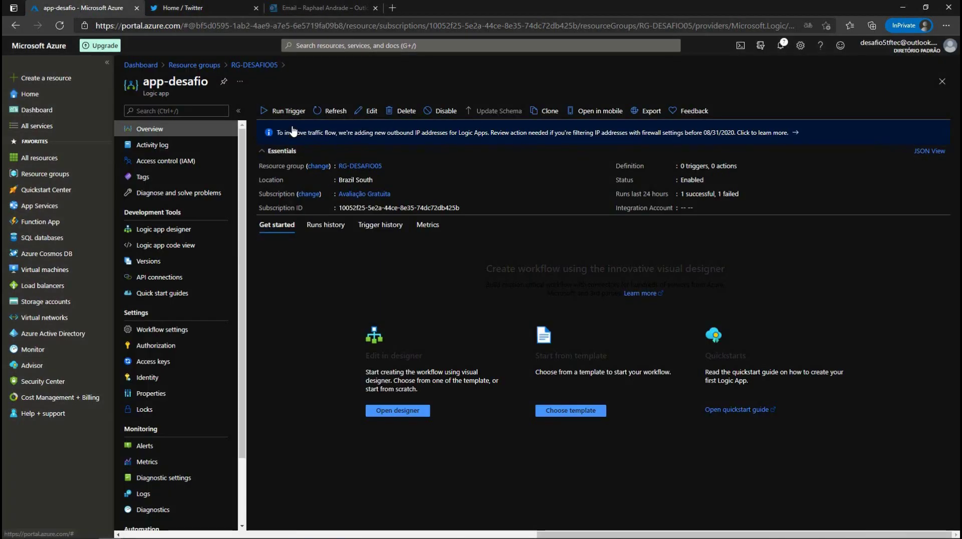
pyautogui.click(395, 227)
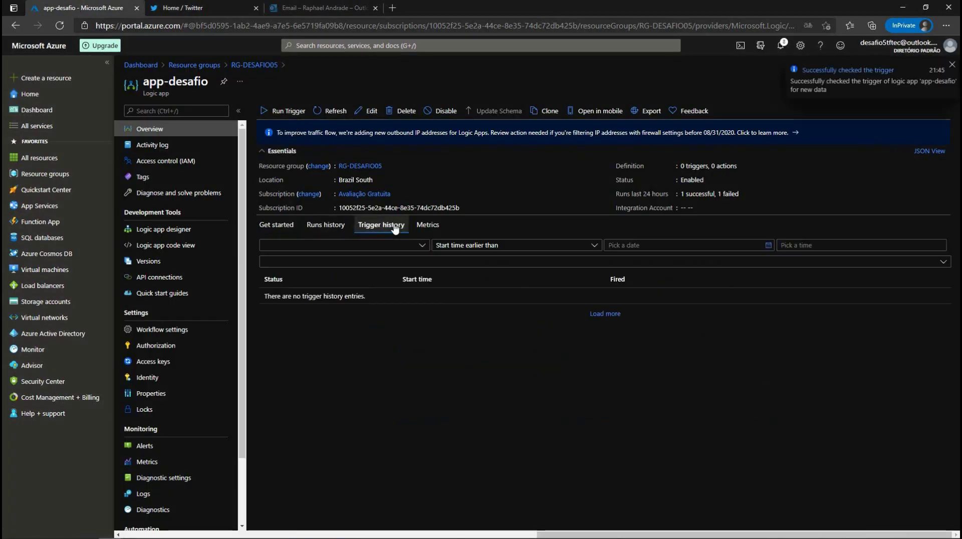
pyautogui.click(335, 111)
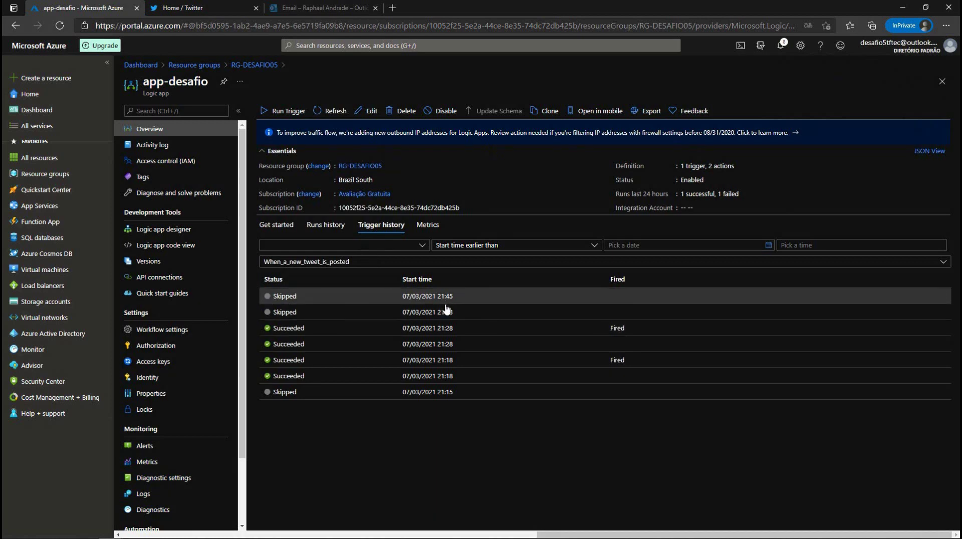
pyautogui.click(283, 314)
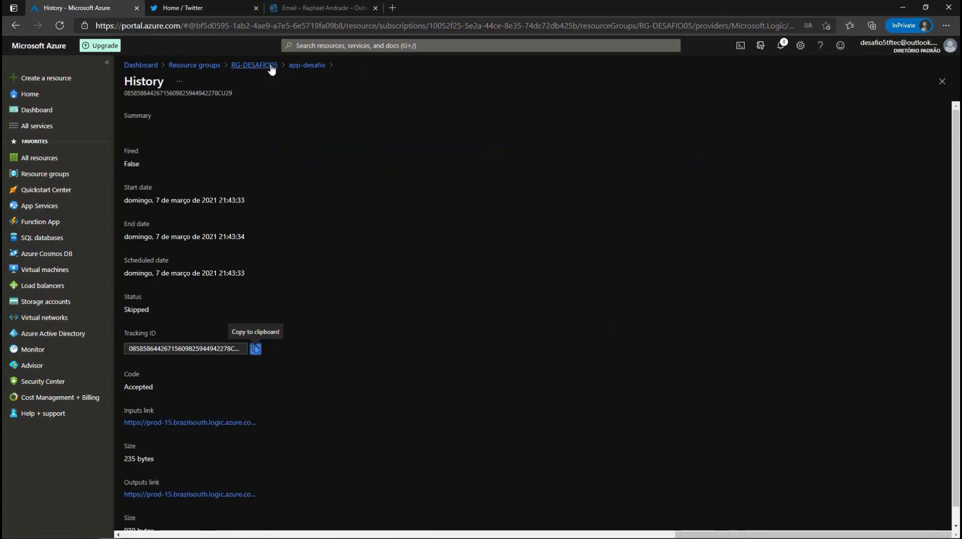
pyautogui.click(307, 66)
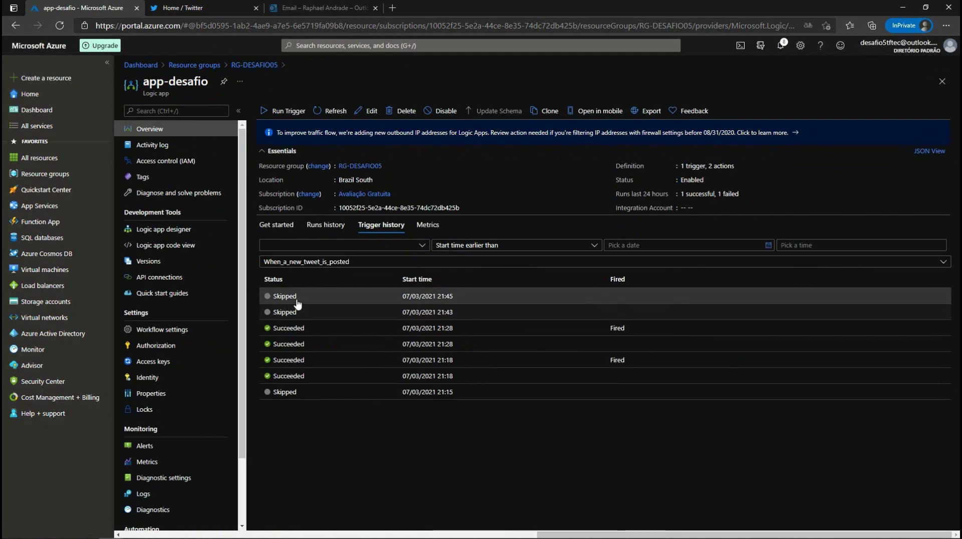
pyautogui.click(240, 6)
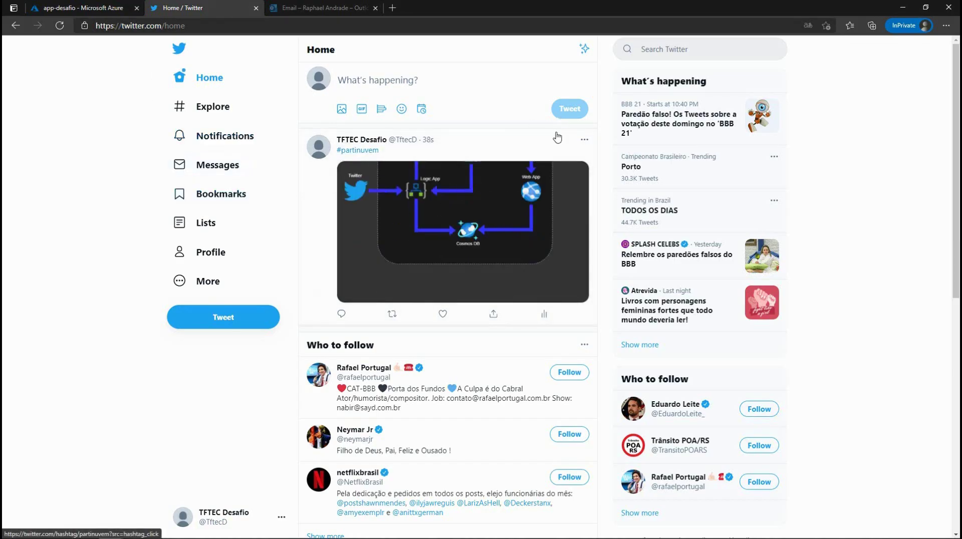
# Step: Delete the earlier tweet from the timeline
pyautogui.click(584, 139)
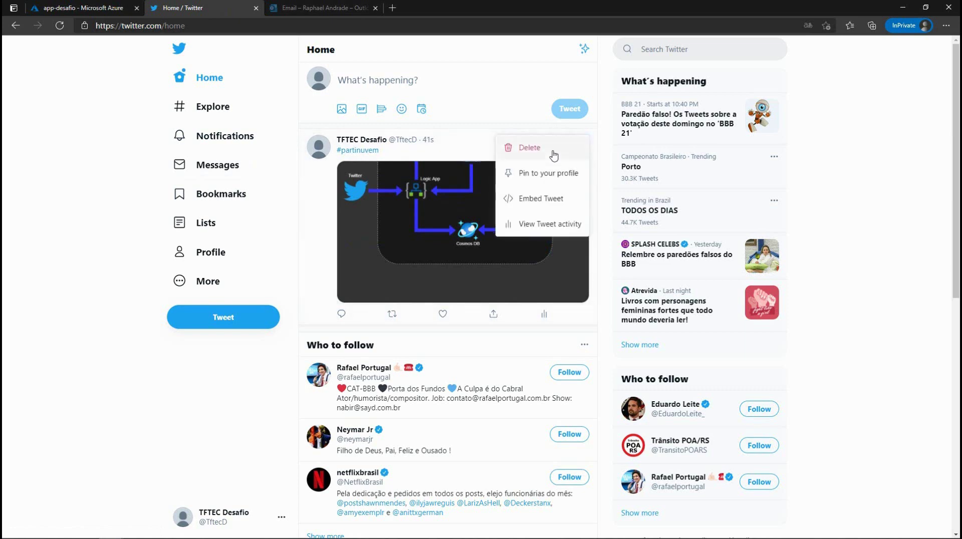
pyautogui.click(526, 148)
pyautogui.click(511, 320)
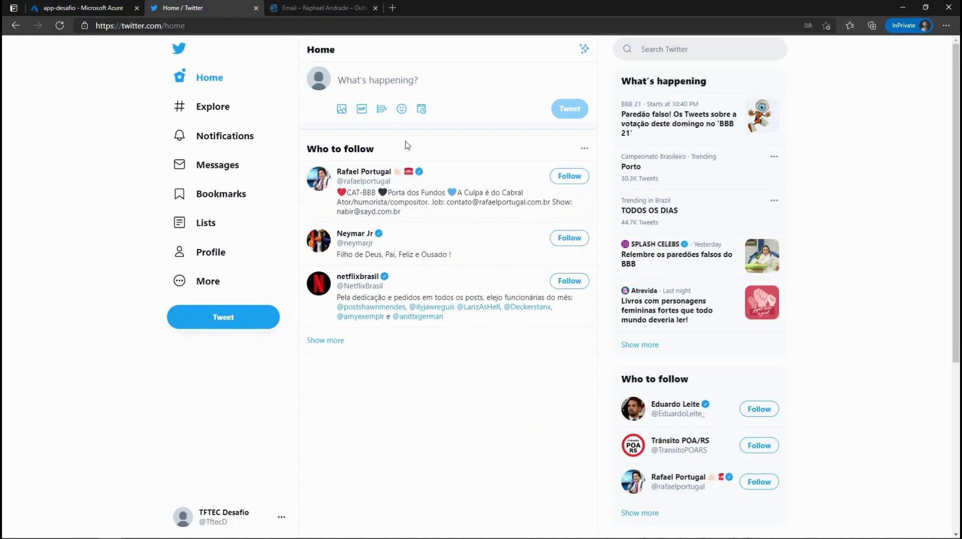
# Step: Post a new #partiunuvem tweet with the Desafio5.png diagram attached
pyautogui.click(367, 76)
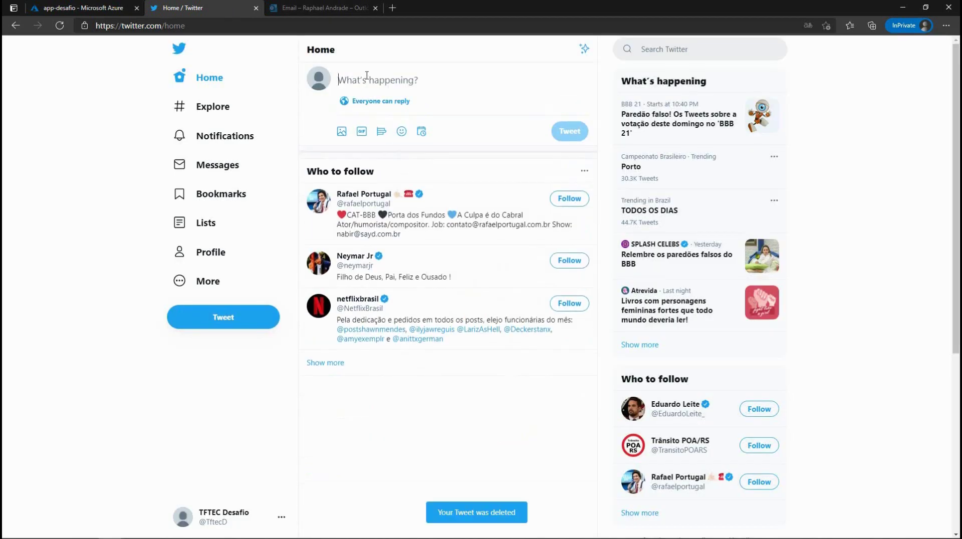
pyautogui.write('#partiub')
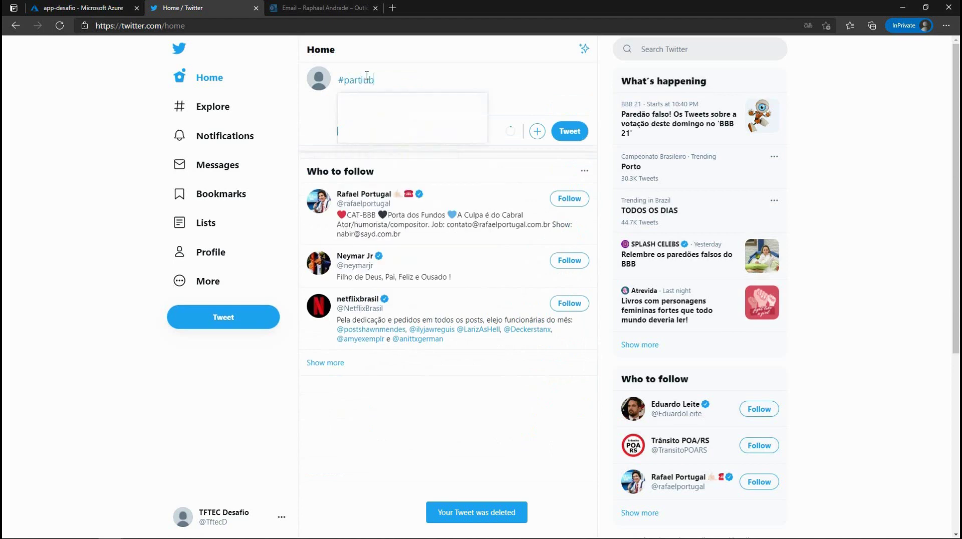
pyautogui.press('BackSpace')
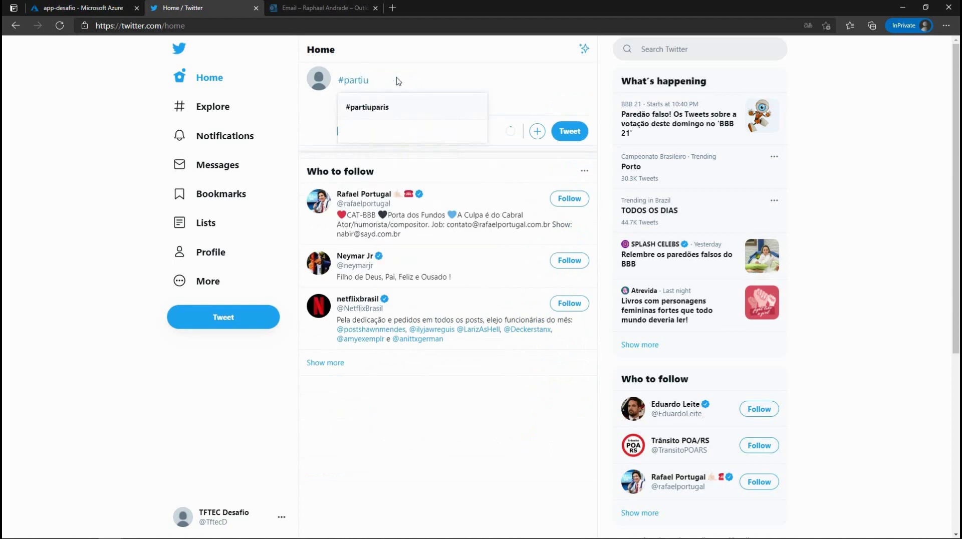
pyautogui.click(406, 81)
pyautogui.write('nuvem')
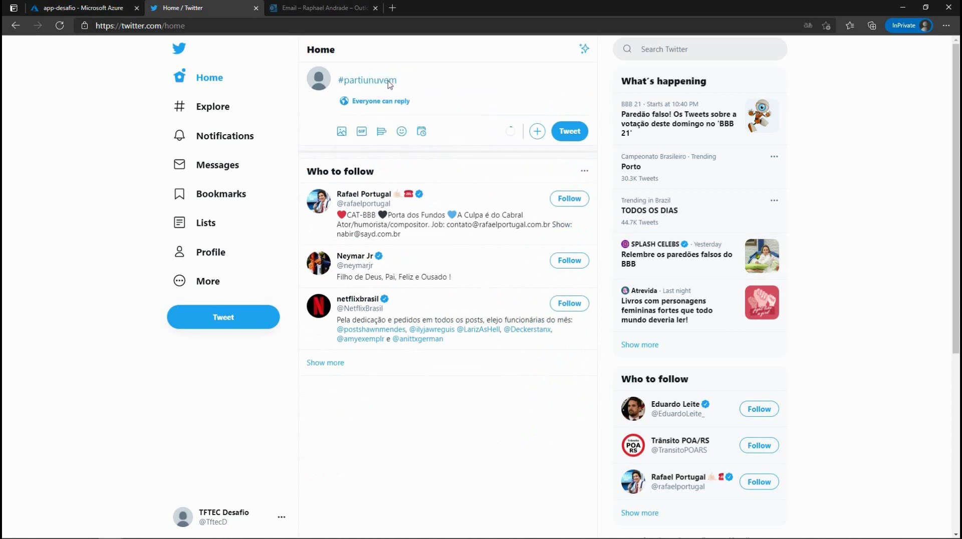
pyautogui.click(342, 134)
pyautogui.click(347, 83)
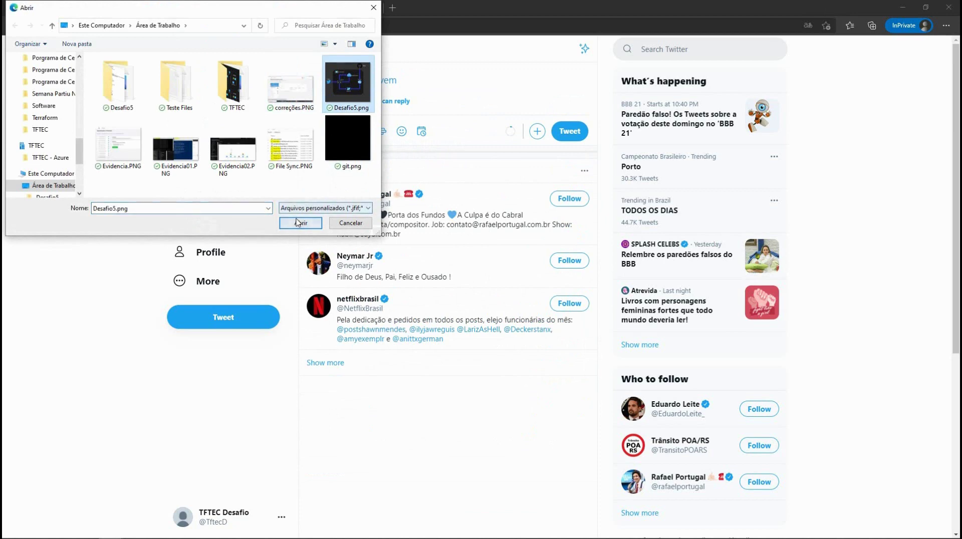
pyautogui.click(299, 223)
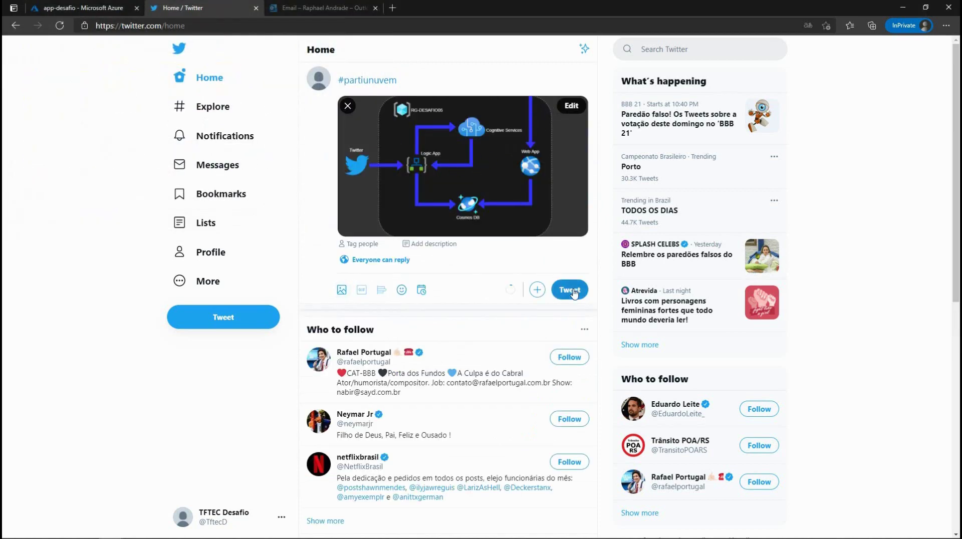
pyautogui.click(571, 290)
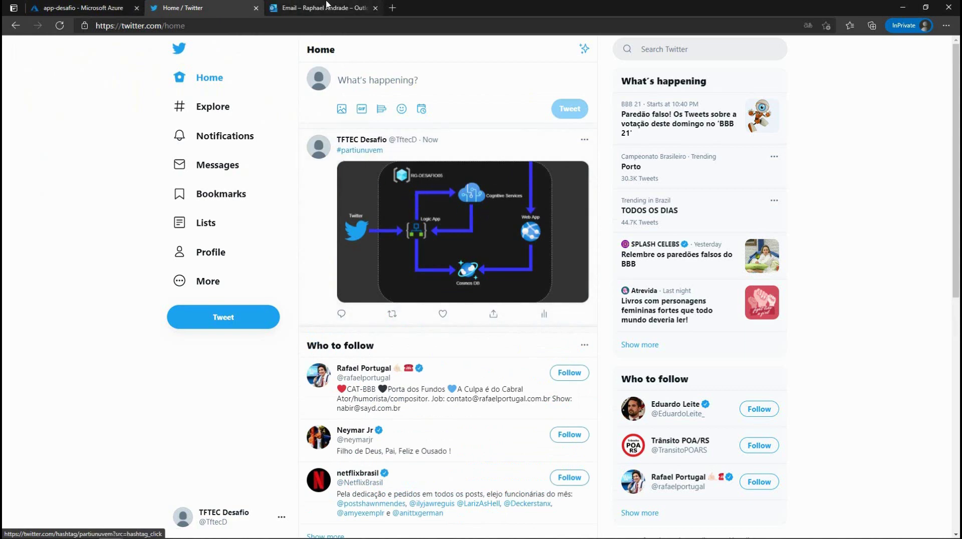
# Step: Run the When_a_new_tweet_is_posted trigger manually and refresh the trigger history
pyautogui.click(80, 8)
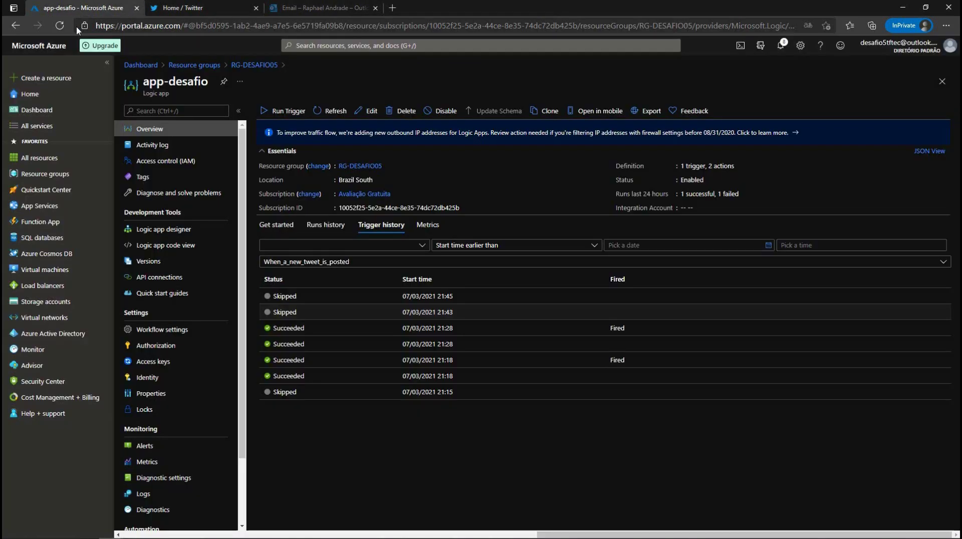
pyautogui.click(293, 113)
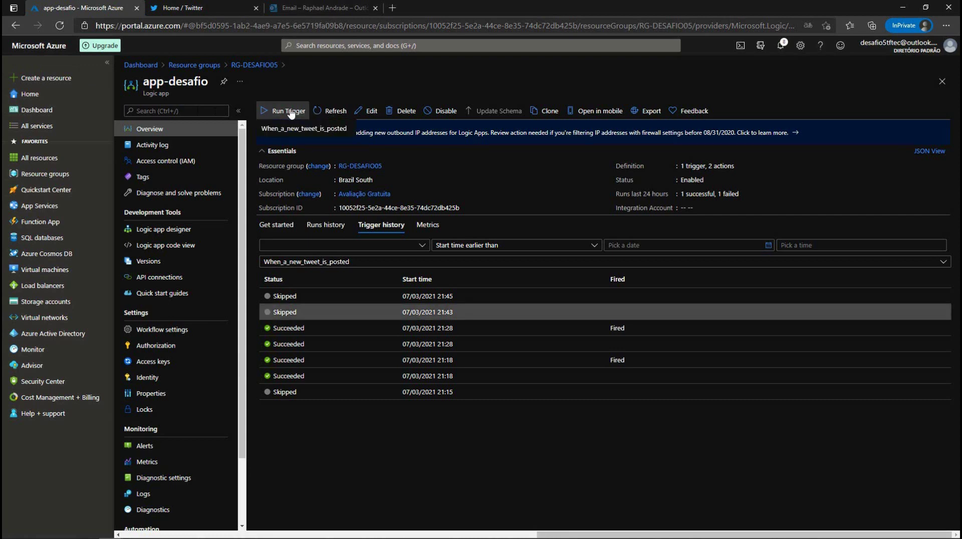
pyautogui.click(284, 134)
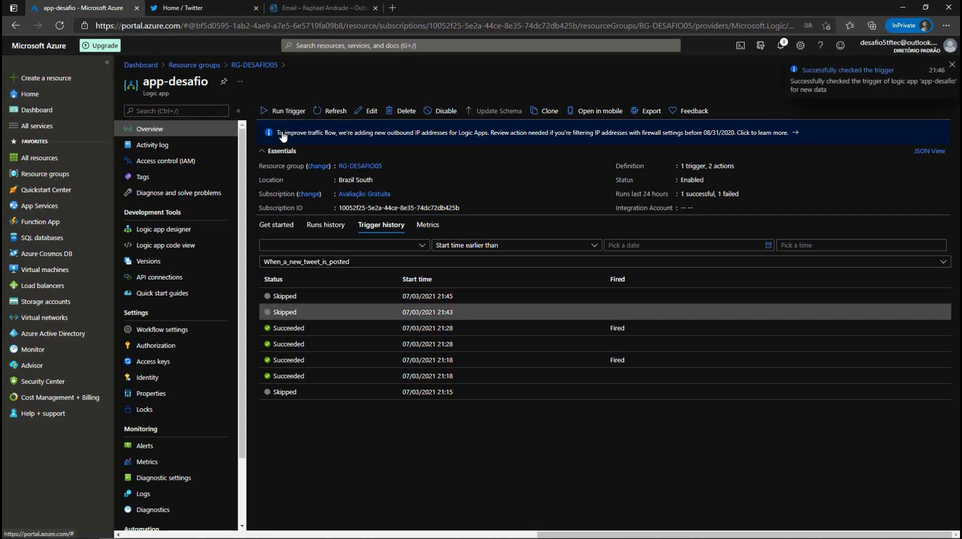
pyautogui.click(328, 112)
pyautogui.click(328, 112)
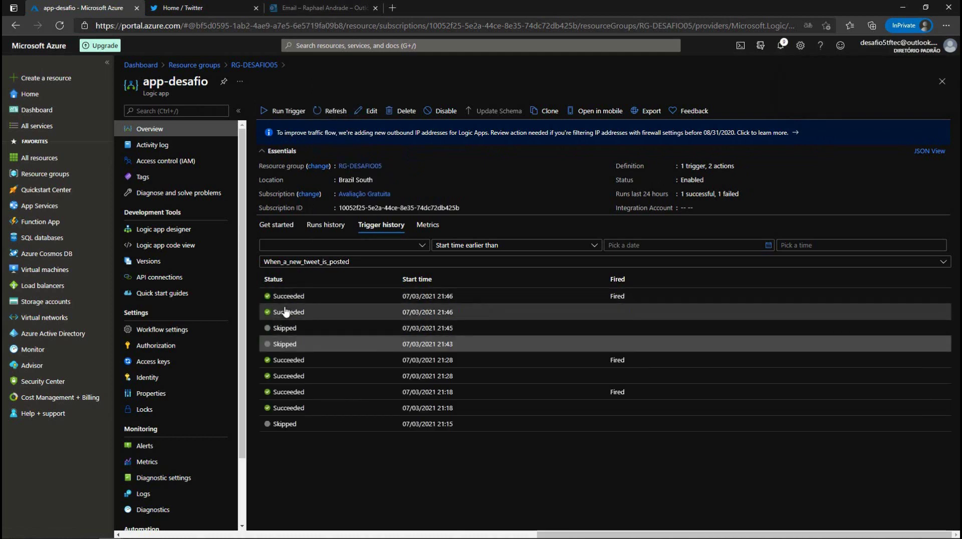
# Step: Inspect the 21:46 Succeeded and 21:45 Skipped trigger entries, then show the runs history
pyautogui.click(286, 312)
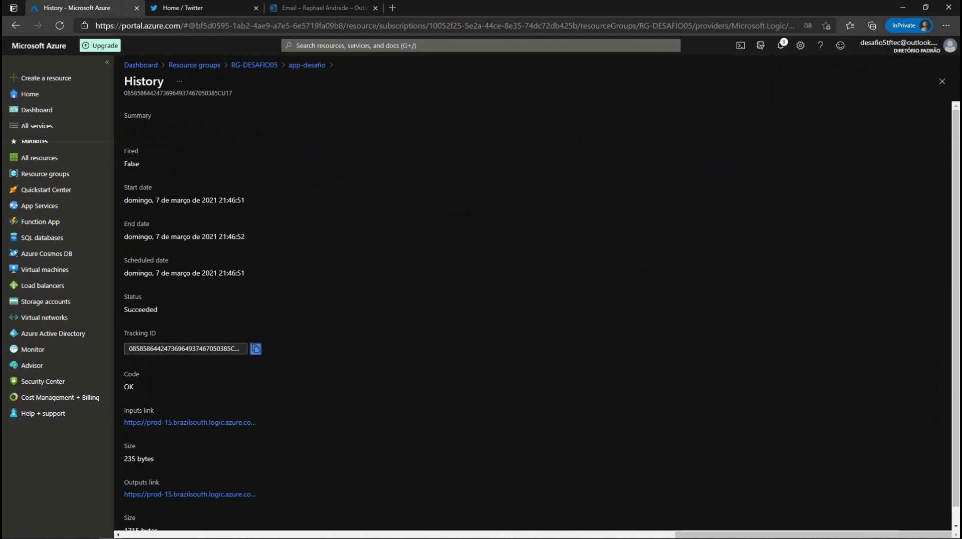
pyautogui.moveTo(124, 310); pyautogui.dragTo(168, 310)
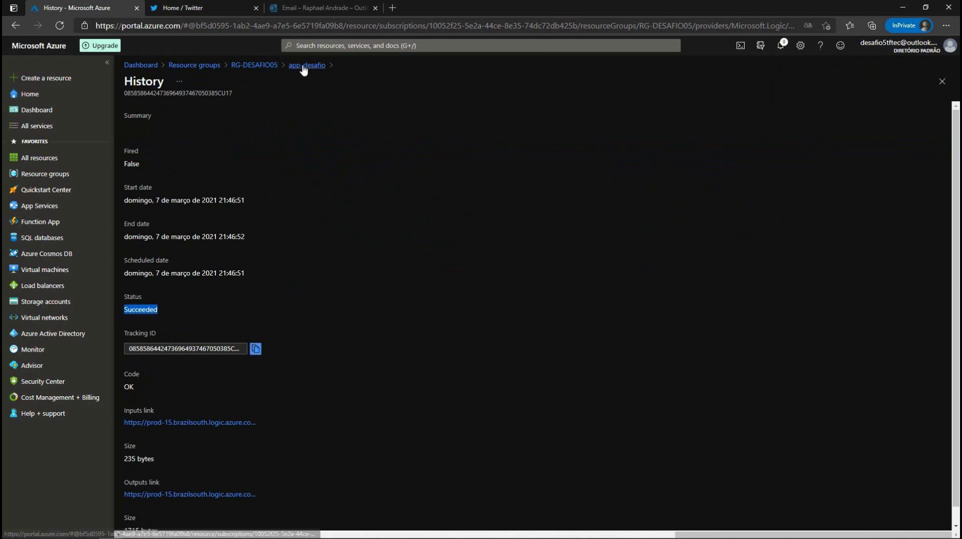
pyautogui.click(307, 66)
pyautogui.click(296, 329)
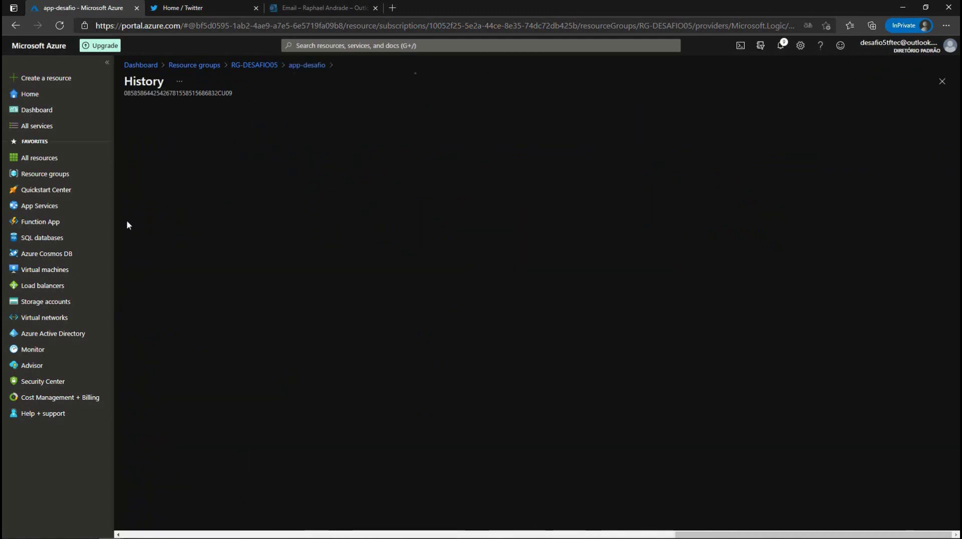
pyautogui.click(318, 65)
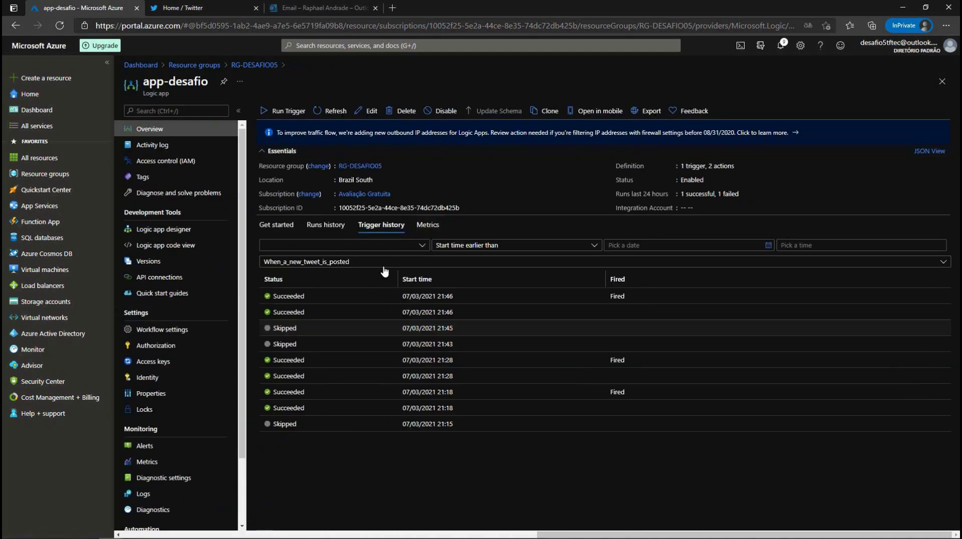
pyautogui.click(320, 230)
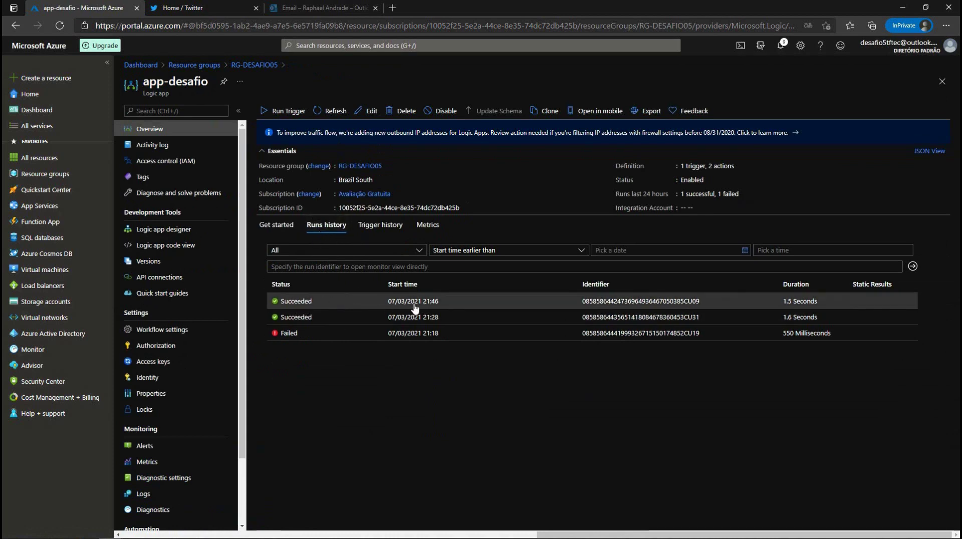
# Step: Open the 21:46 run and review the tweet trigger's #partiunuvem search and TweetText outputs
pyautogui.click(299, 303)
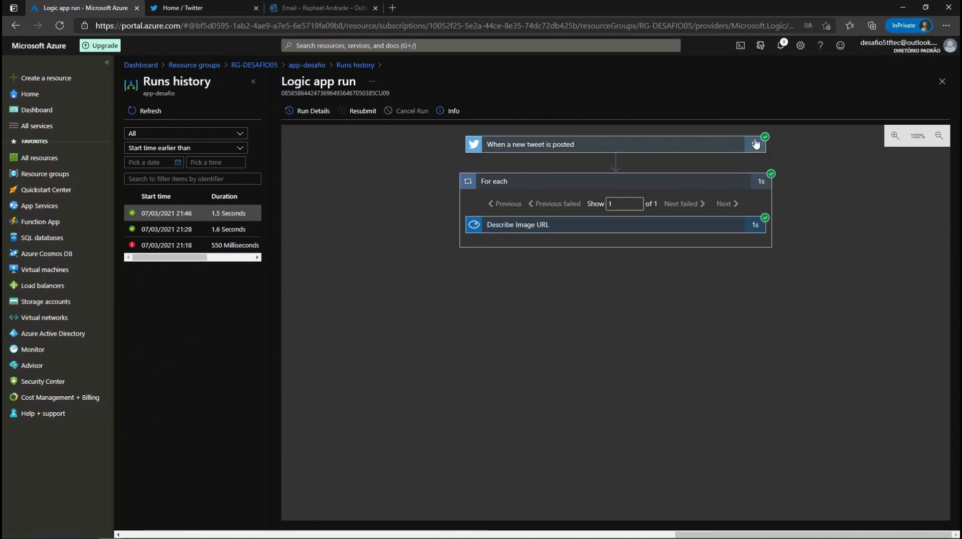
pyautogui.click(712, 148)
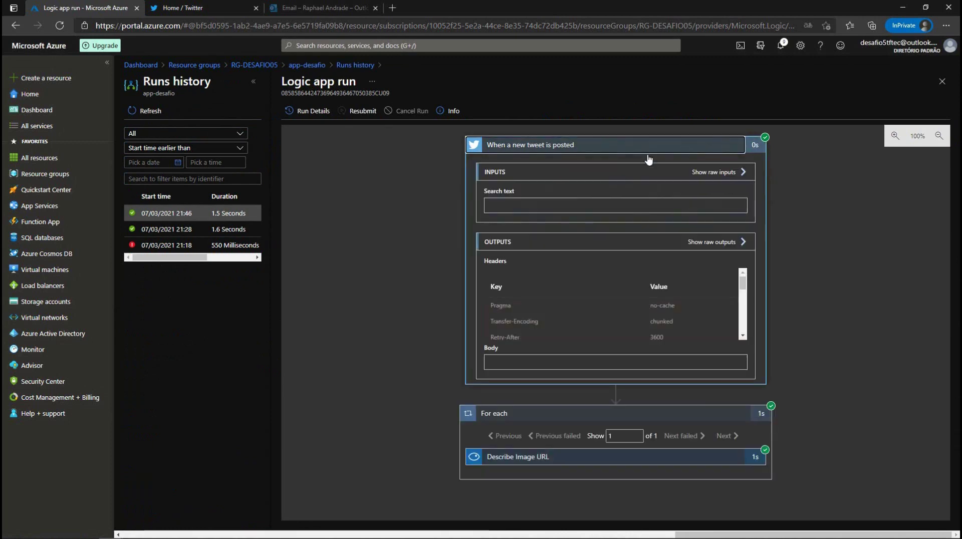
pyautogui.scroll(-2, 722, 239)
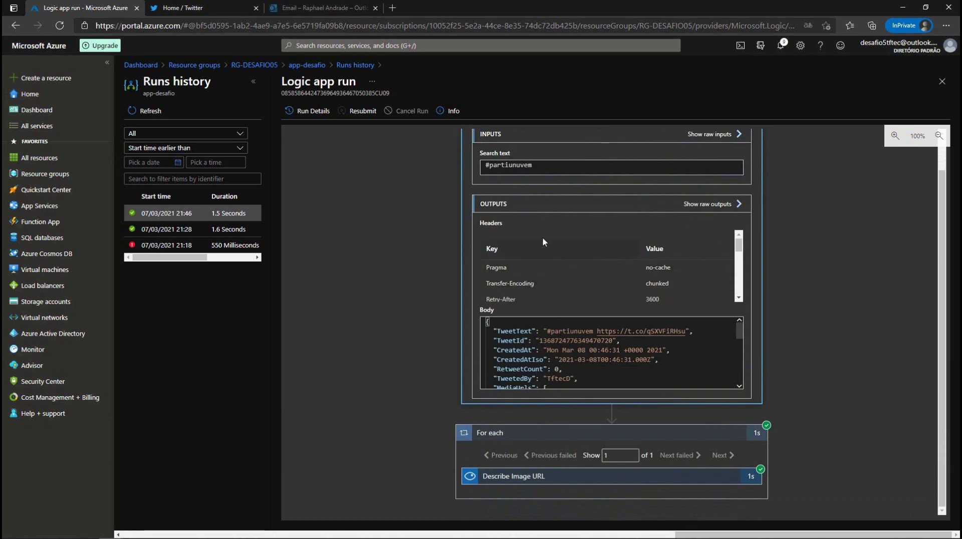
pyautogui.moveTo(530, 166); pyautogui.dragTo(485, 166)
pyautogui.moveTo(494, 331); pyautogui.dragTo(528, 332)
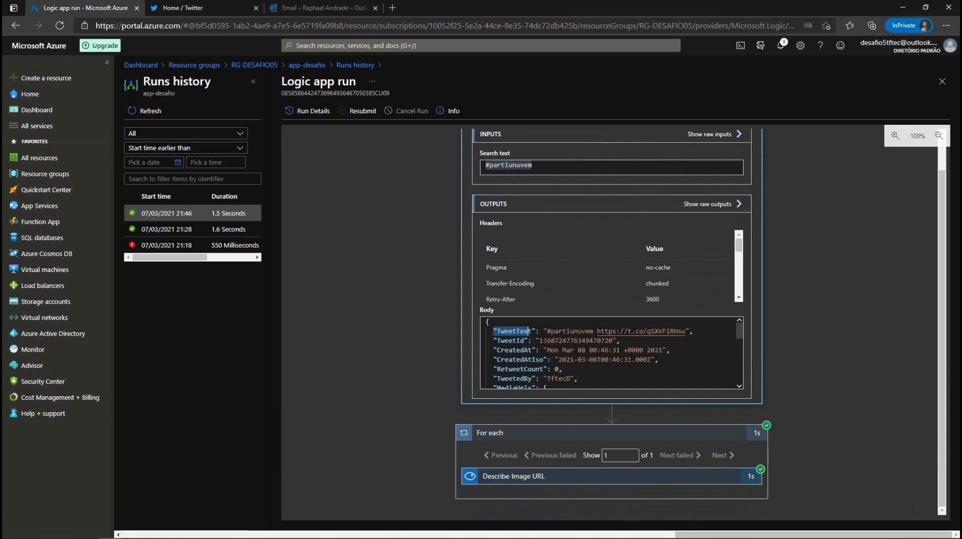
pyautogui.scroll(-10, 737, 383)
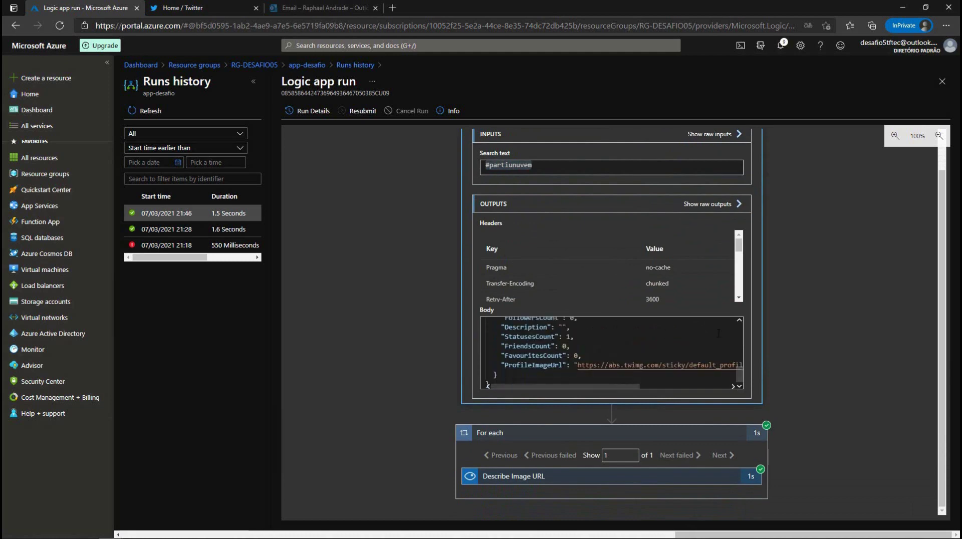
pyautogui.scroll(10, 742, 323)
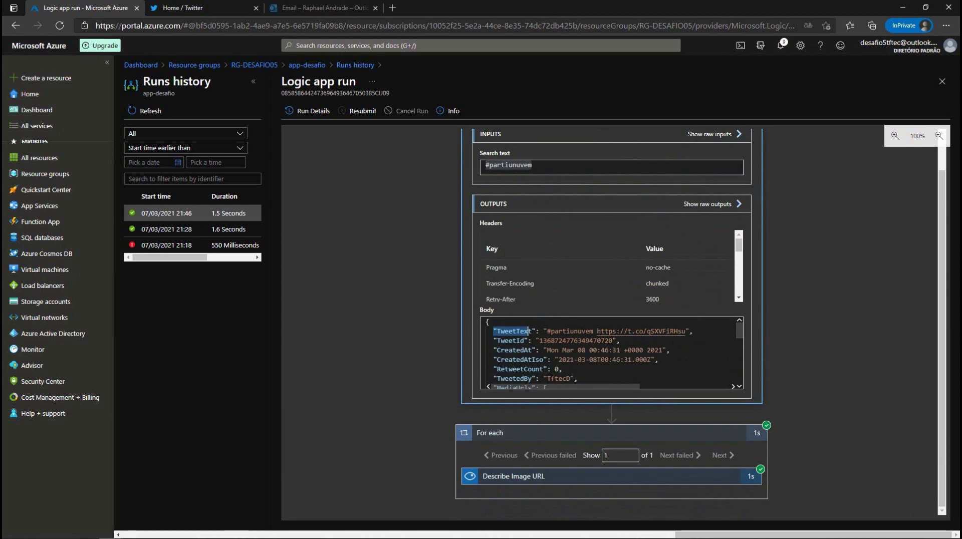
pyautogui.moveTo(741, 333); pyautogui.dragTo(741, 338)
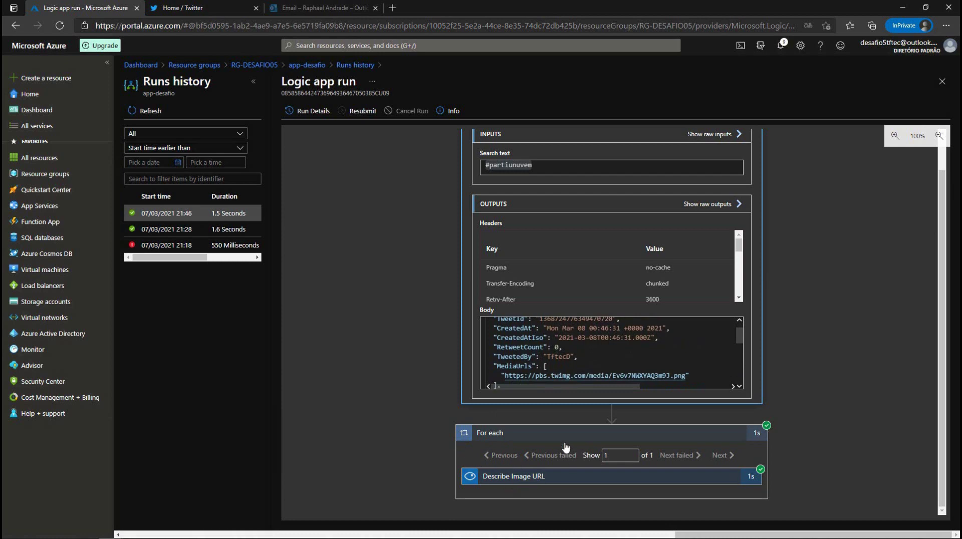
# Step: Open the posted image's MediaUrls link in a new tab, then close it
pyautogui.moveTo(504, 376); pyautogui.dragTo(684, 374)
pyautogui.hotkey('ctrl', 'c')
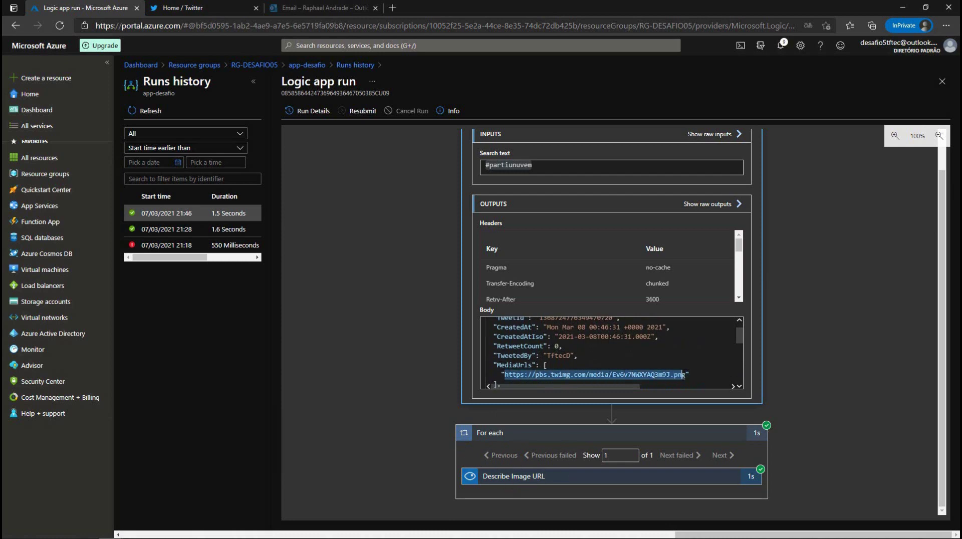
pyautogui.click(396, 12)
pyautogui.hotkey('ctrl', 'v')
pyautogui.press('Return')
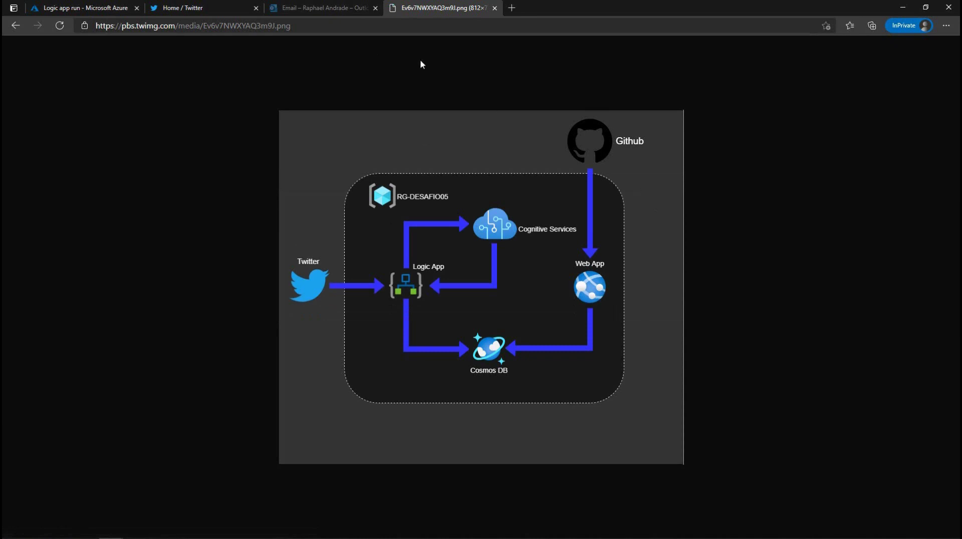
pyautogui.click(495, 8)
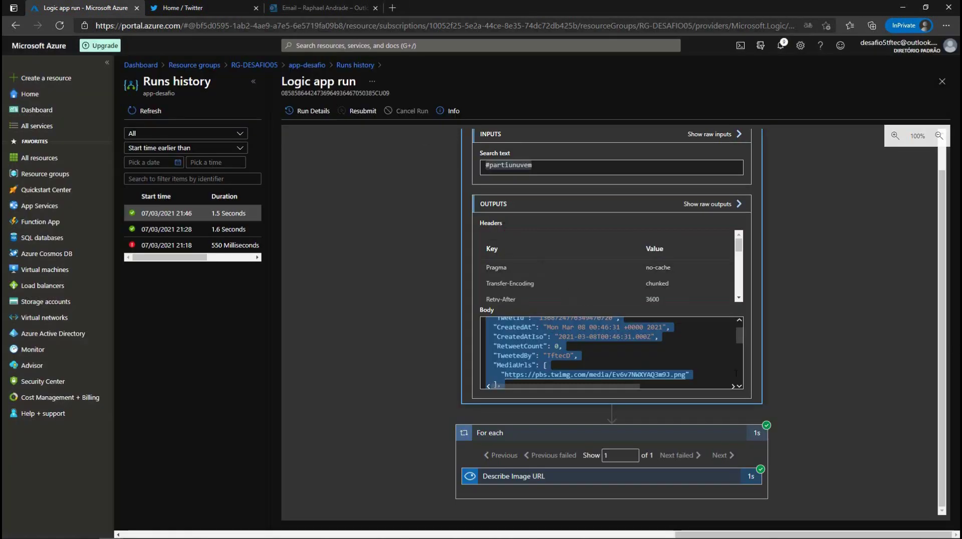
# Step: Expand the For each loop and show the Describe Image URL inputs and outputs
pyautogui.moveTo(742, 332); pyautogui.dragTo(742, 346)
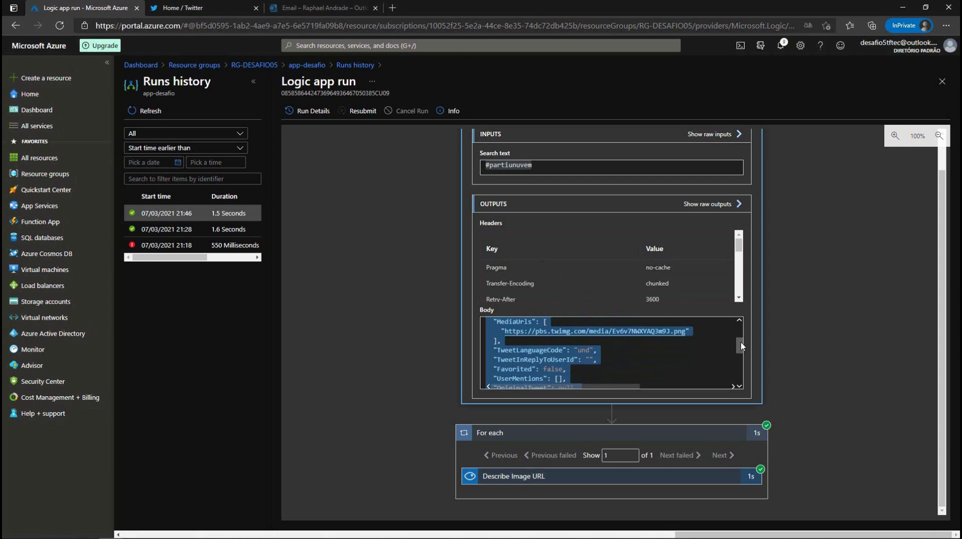
pyautogui.moveTo(742, 344); pyautogui.dragTo(745, 360)
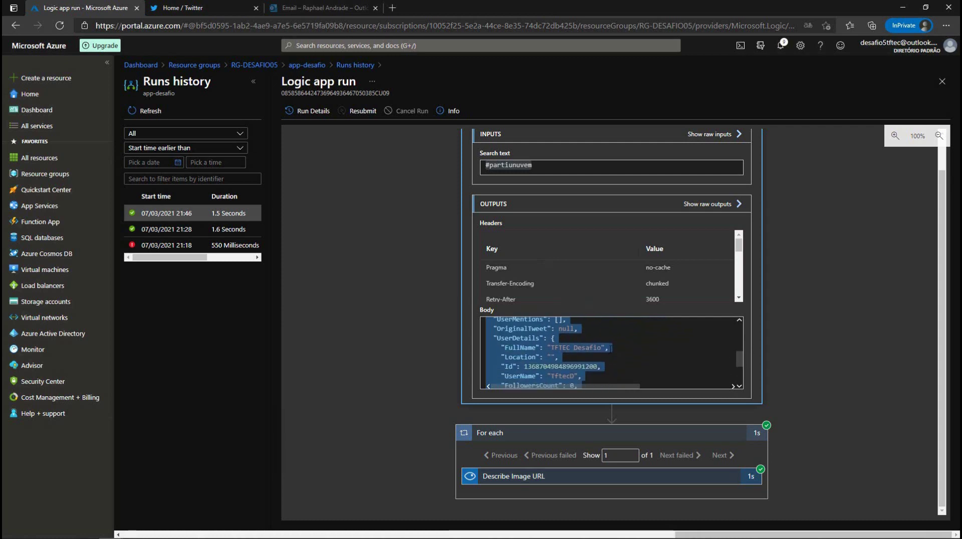
pyautogui.moveTo(742, 366); pyautogui.dragTo(744, 374)
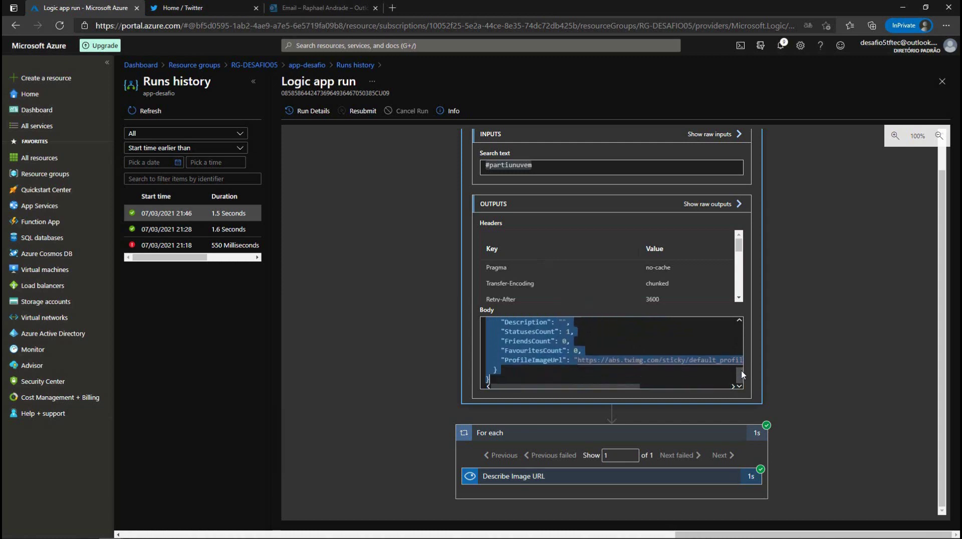
pyautogui.scroll(-1, 651, 276)
pyautogui.click(546, 434)
pyautogui.click(613, 474)
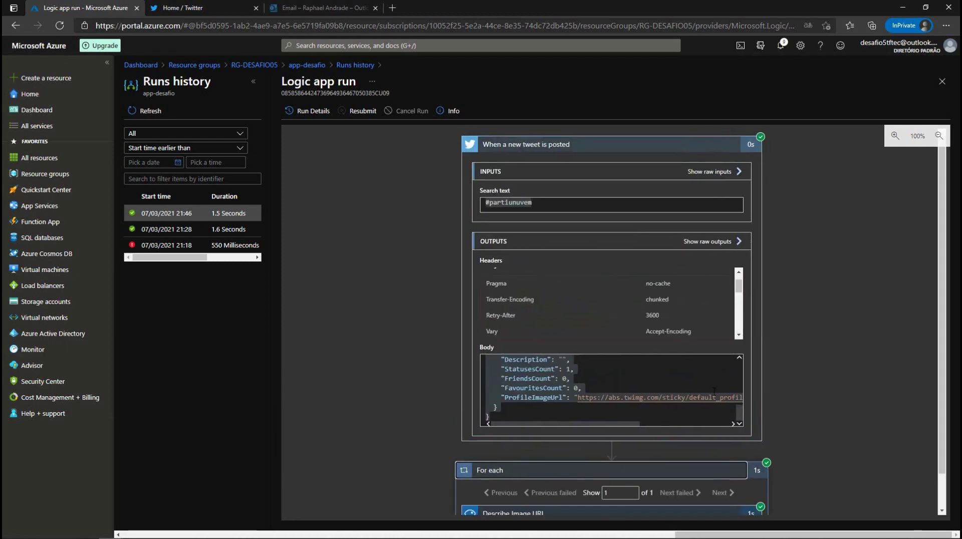
pyautogui.scroll(-1, 908, 401)
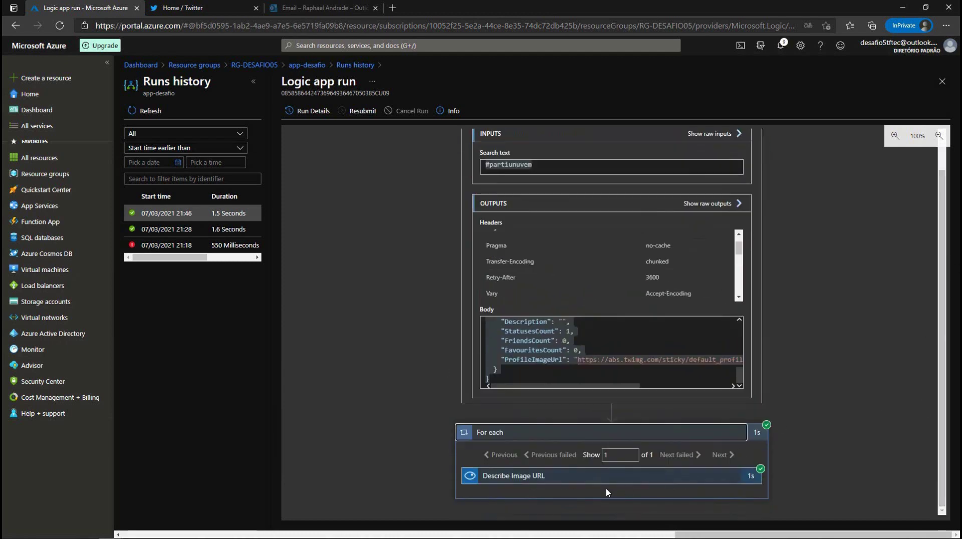
pyautogui.click(651, 475)
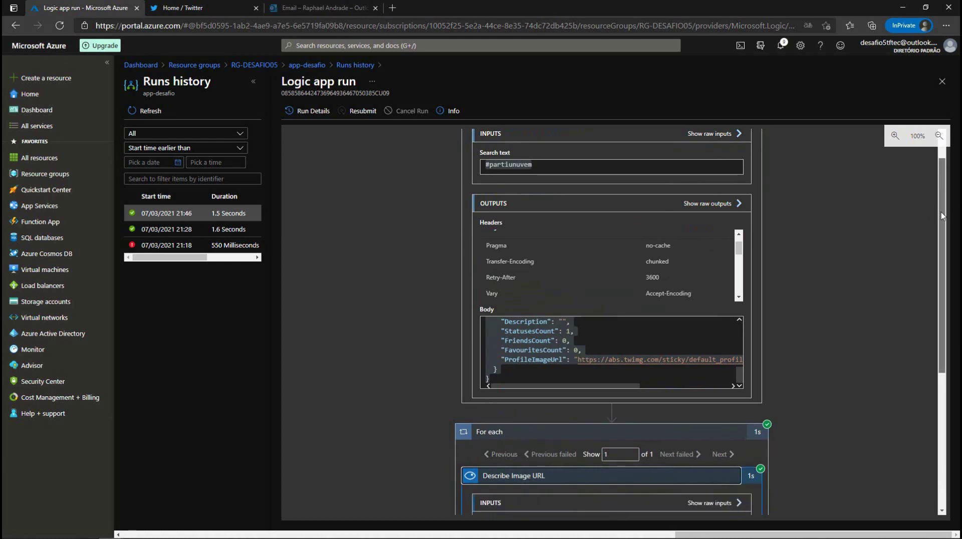
# Step: Review the Describe Image caption 'diagram' and its confidence score in the outputs
pyautogui.scroll(-5, 943, 403)
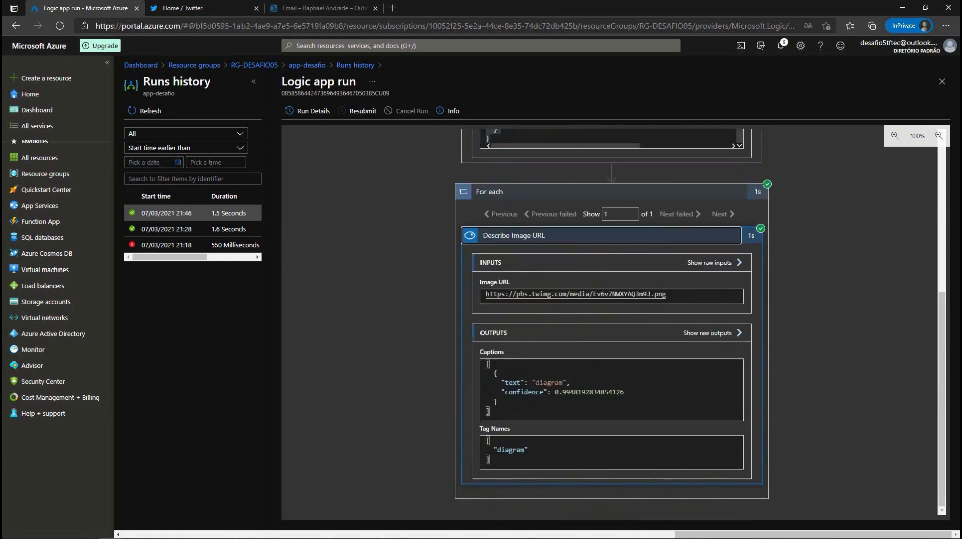
pyautogui.doubleClick(523, 392)
pyautogui.click(535, 383)
pyautogui.moveTo(534, 382); pyautogui.dragTo(562, 382)
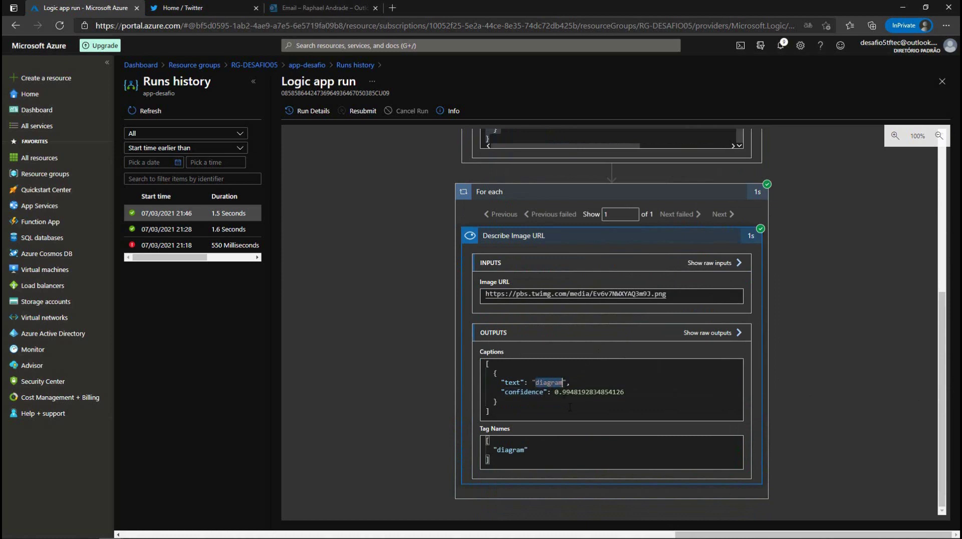
pyautogui.click(595, 400)
pyautogui.moveTo(565, 392); pyautogui.dragTo(557, 393)
pyautogui.click(624, 393)
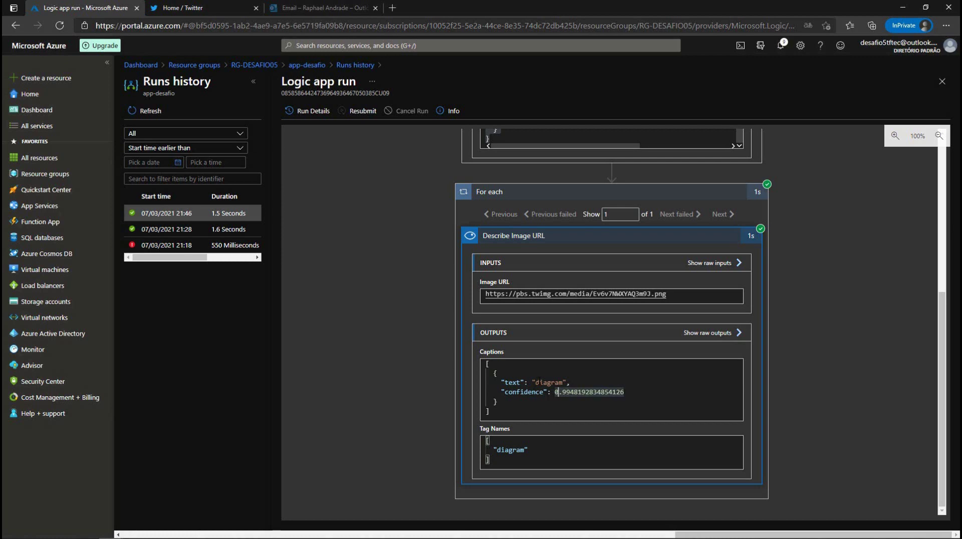
# Step: Compare the caption word 'diagram' with the diagram entry in Tag Names
pyautogui.scroll(4, 539, 379)
pyautogui.scroll(-4, 539, 379)
pyautogui.click(547, 383)
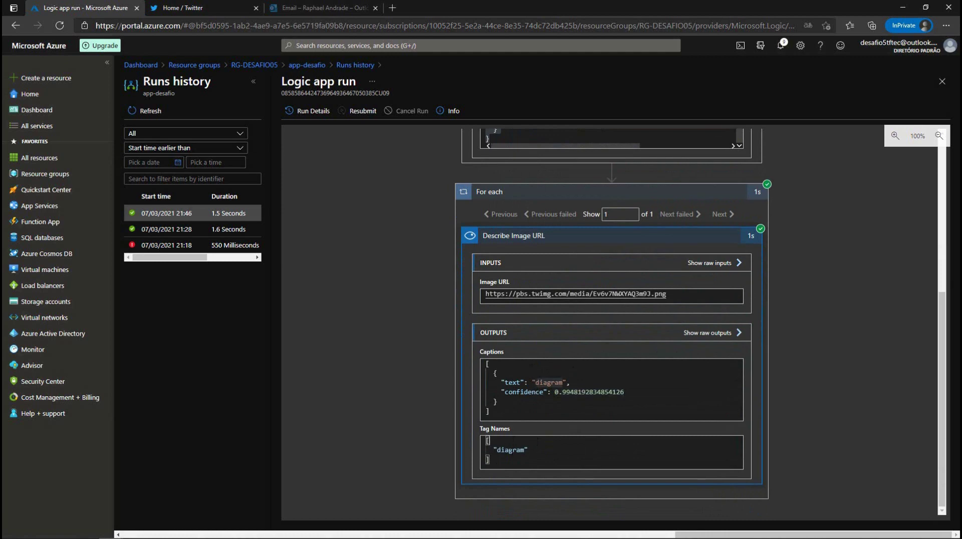
pyautogui.moveTo(527, 449); pyautogui.dragTo(487, 450)
pyautogui.scroll(5, 507, 188)
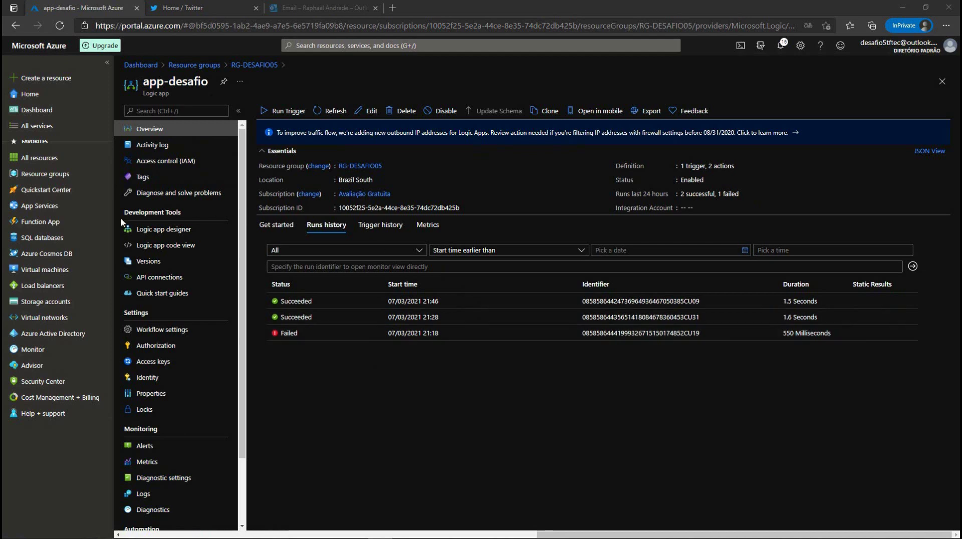
# Step: Open app-desafio in the designer and inspect the tweet trigger, For each and Describe Image URL cards
pyautogui.click(143, 233)
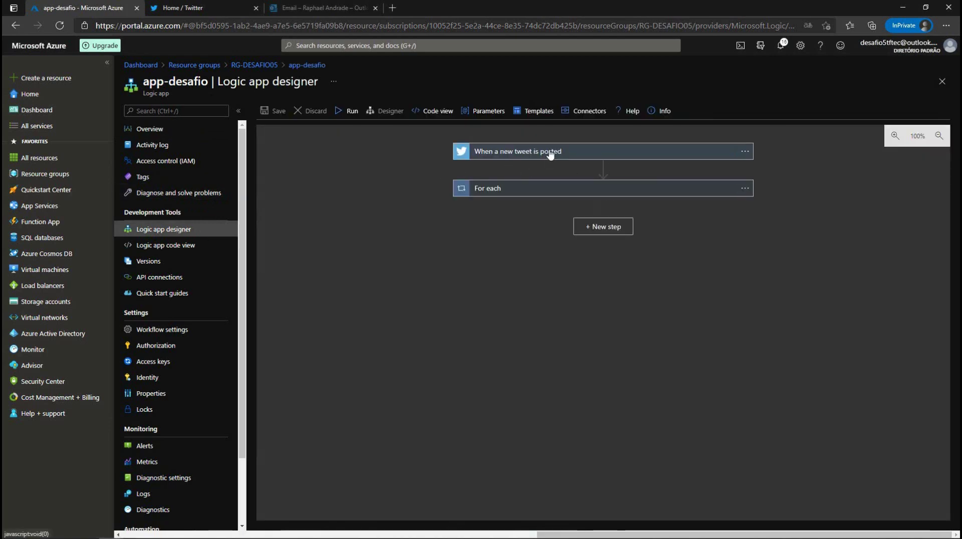
pyautogui.click(551, 153)
pyautogui.click(524, 281)
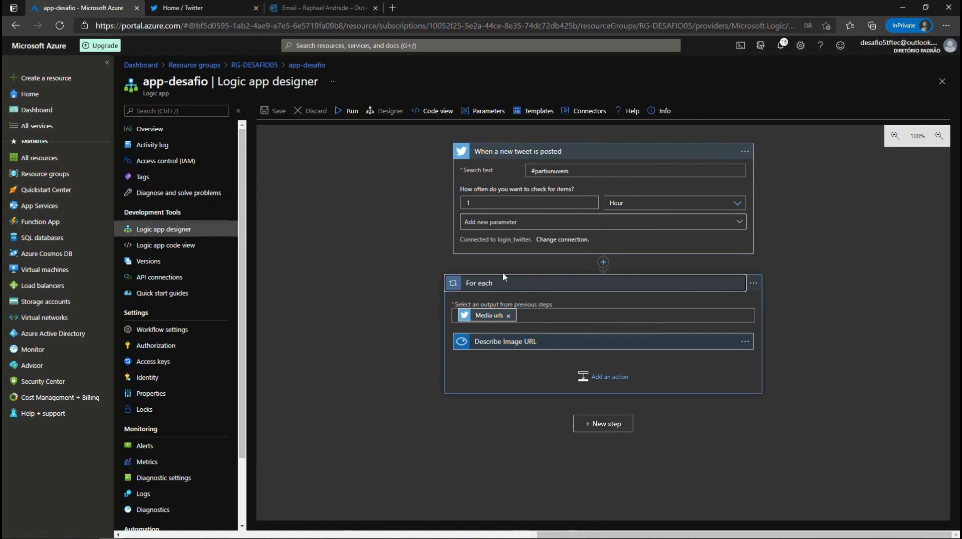
pyautogui.click(557, 346)
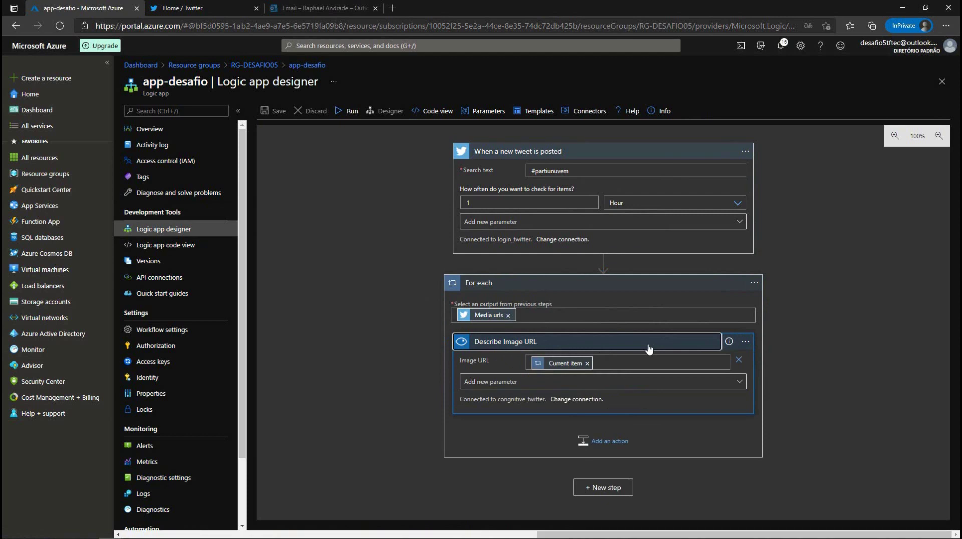
pyautogui.click(649, 346)
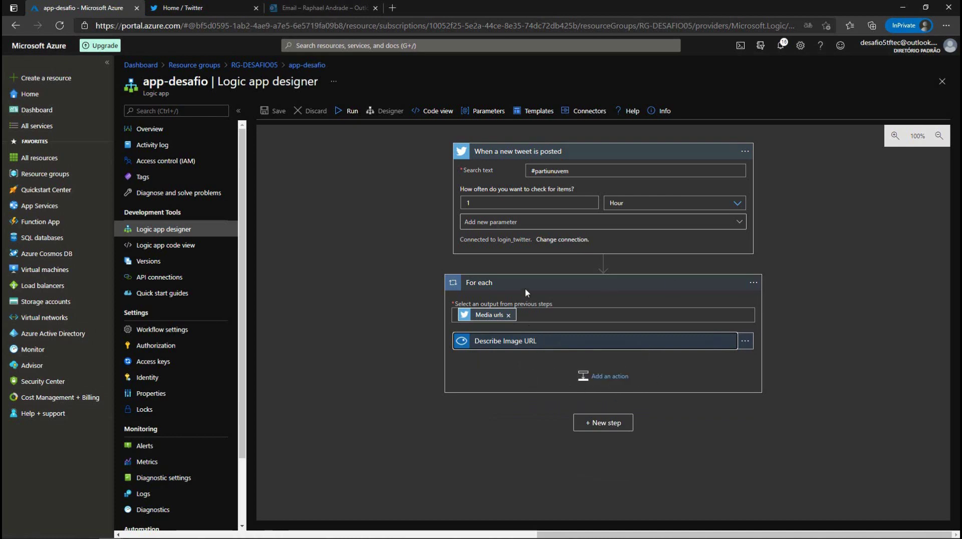
pyautogui.click(526, 294)
pyautogui.click(602, 151)
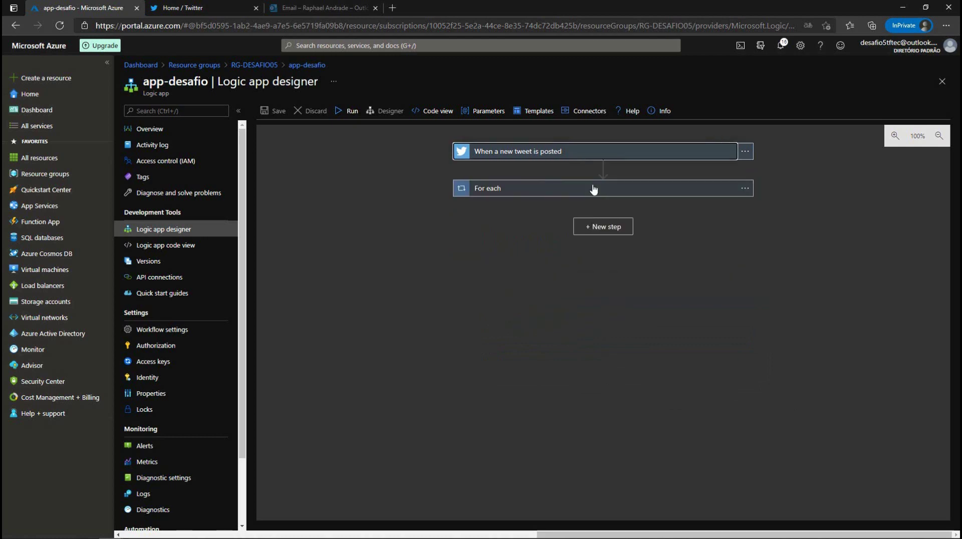
pyautogui.click(512, 191)
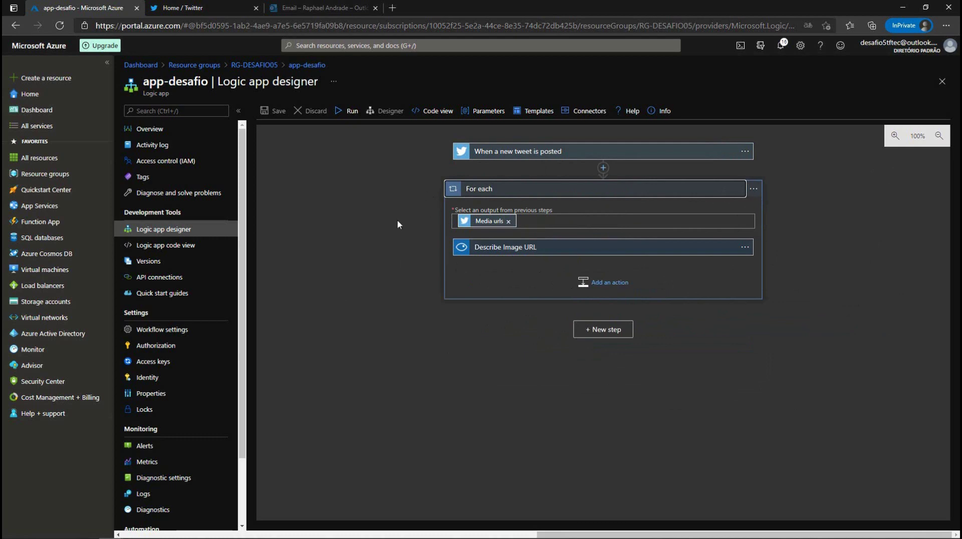
# Step: Add a new action inside the For each loop and pick the Azure Cosmos DB connector by searching 'cosmos'
pyautogui.click(622, 332)
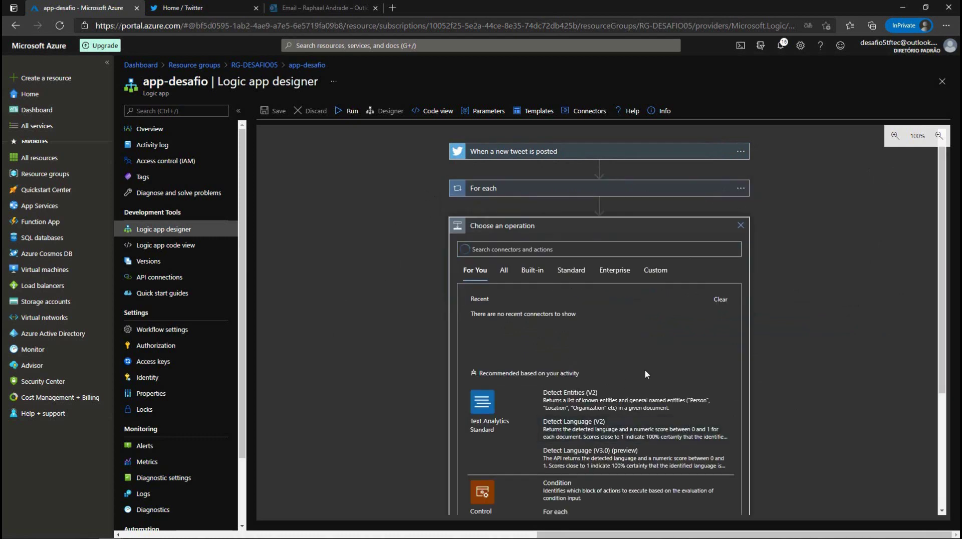
pyautogui.click(740, 226)
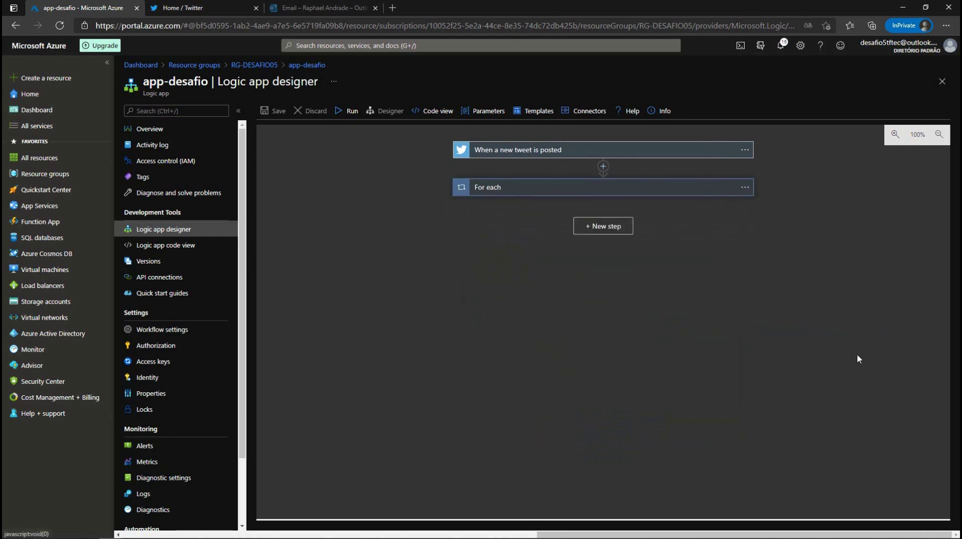
pyautogui.click(545, 189)
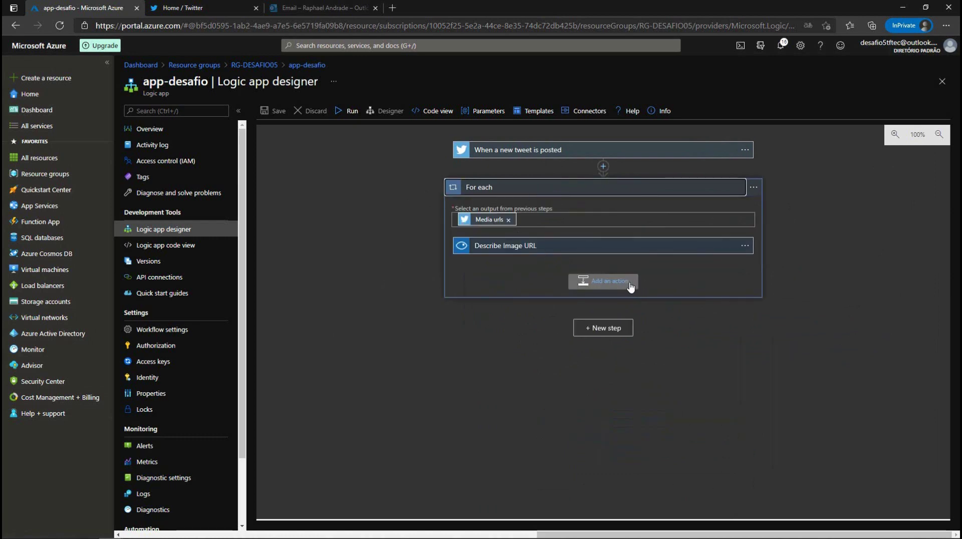
pyautogui.click(596, 282)
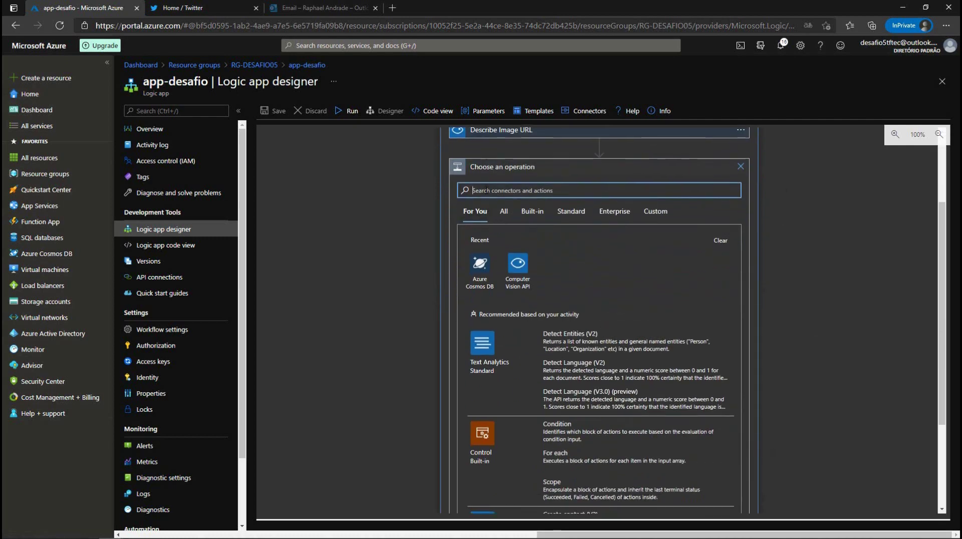
pyautogui.write('cosmos')
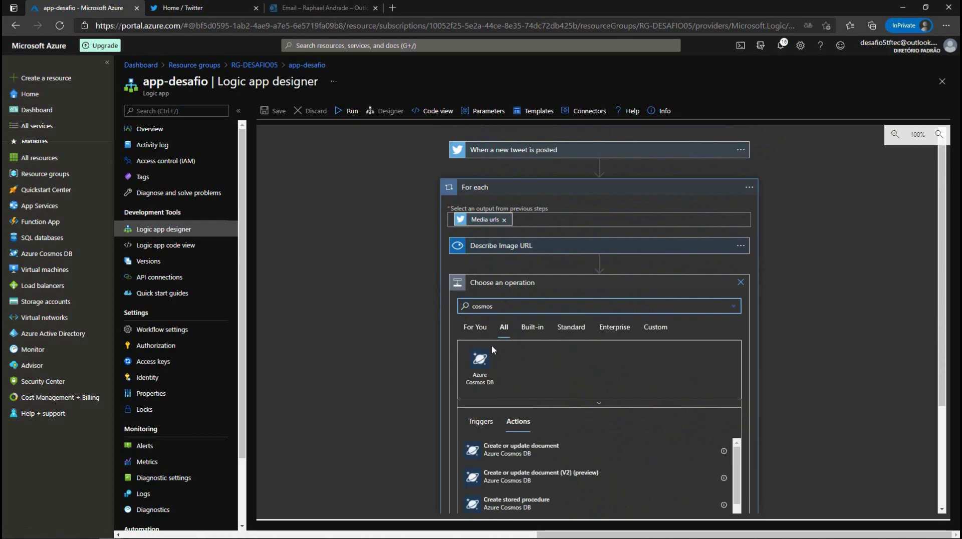
pyautogui.click(479, 363)
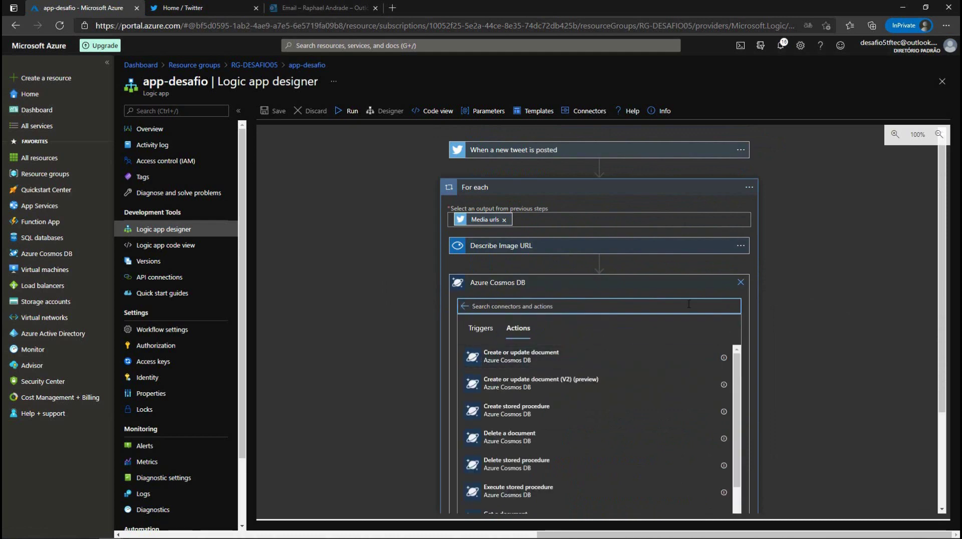
pyautogui.scroll(-3, 536, 378)
pyautogui.scroll(2, 538, 377)
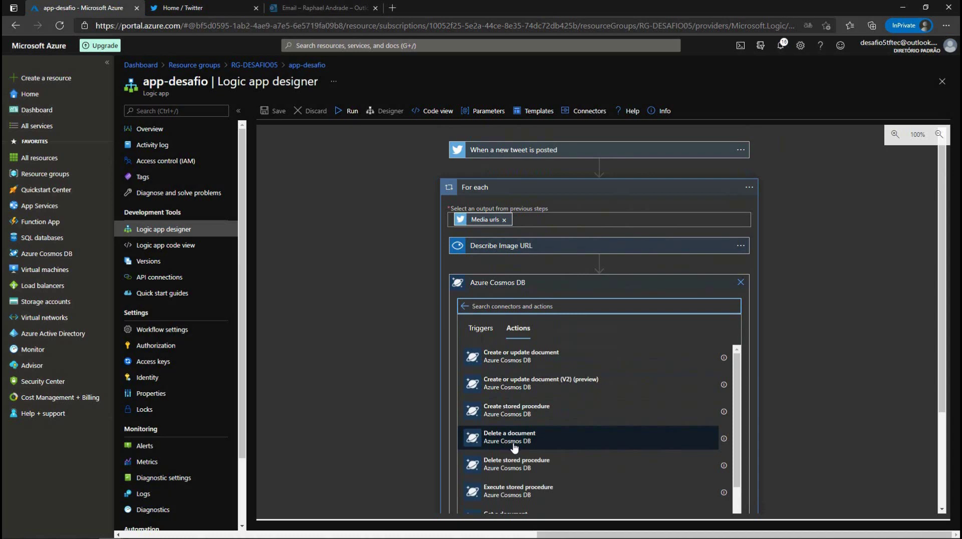
# Step: Add Create or update document with Database ID dbdesafio and Collection ID twitter
pyautogui.click(495, 363)
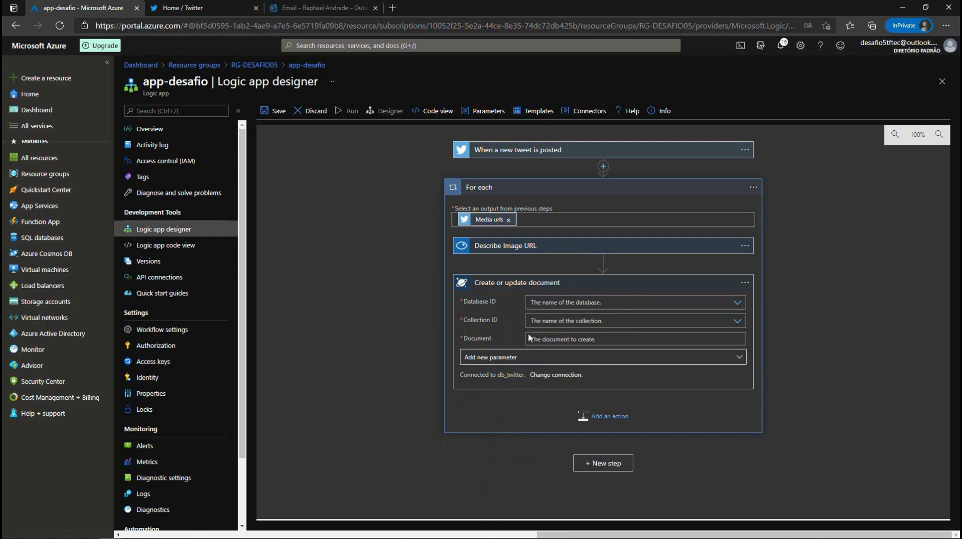
pyautogui.click(736, 304)
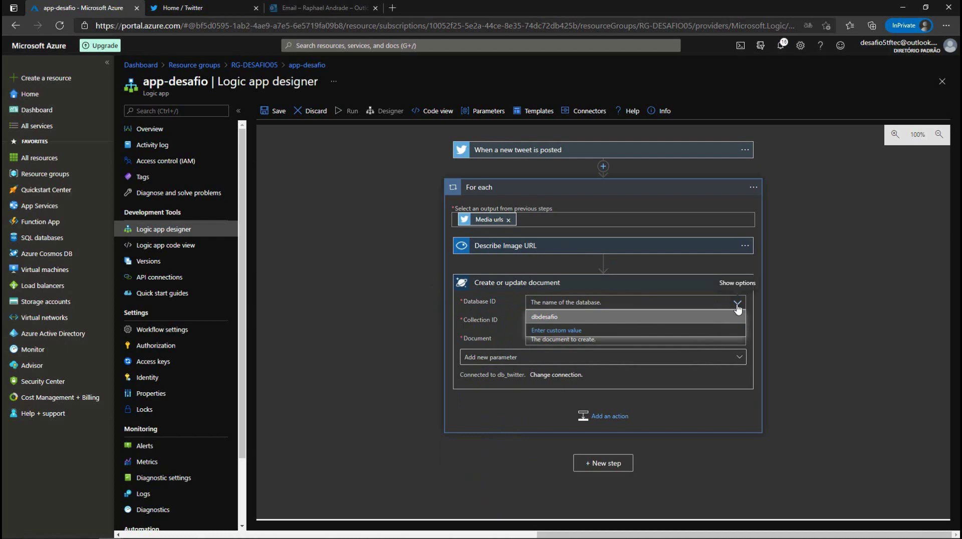
pyautogui.click(540, 320)
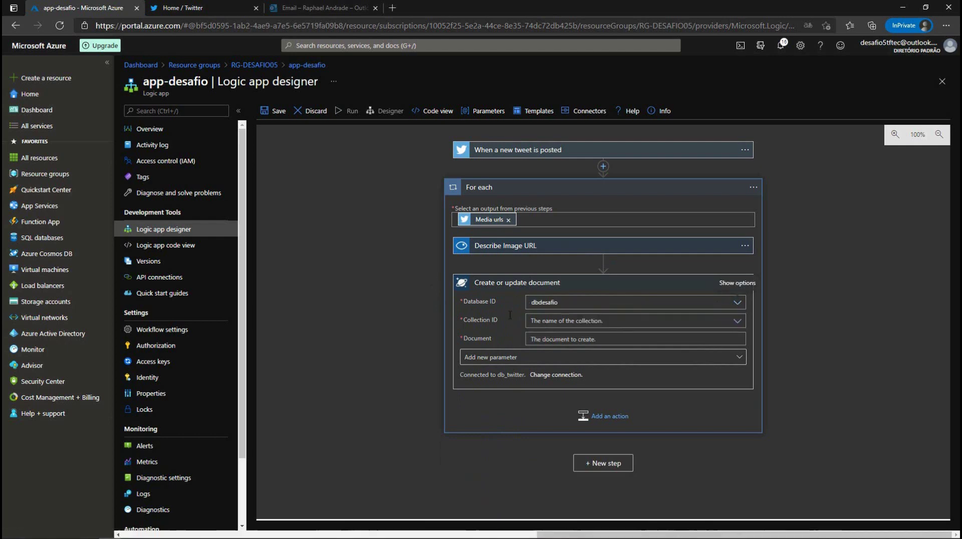
pyautogui.click(737, 321)
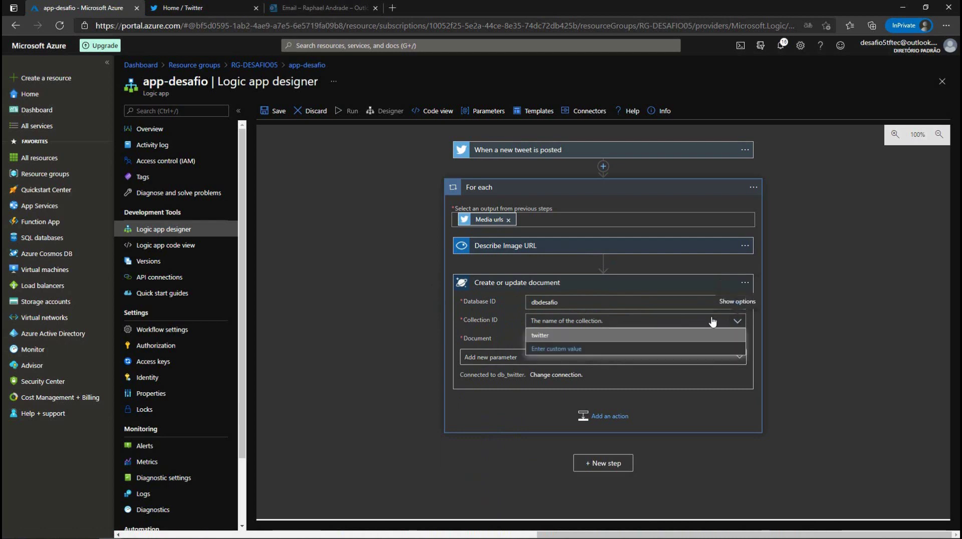
pyautogui.click(539, 337)
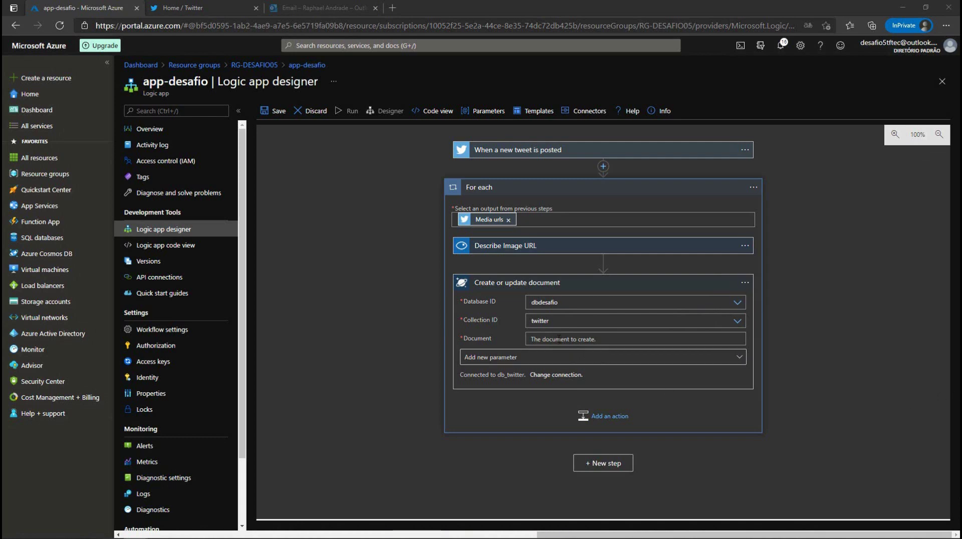
pyautogui.click(559, 339)
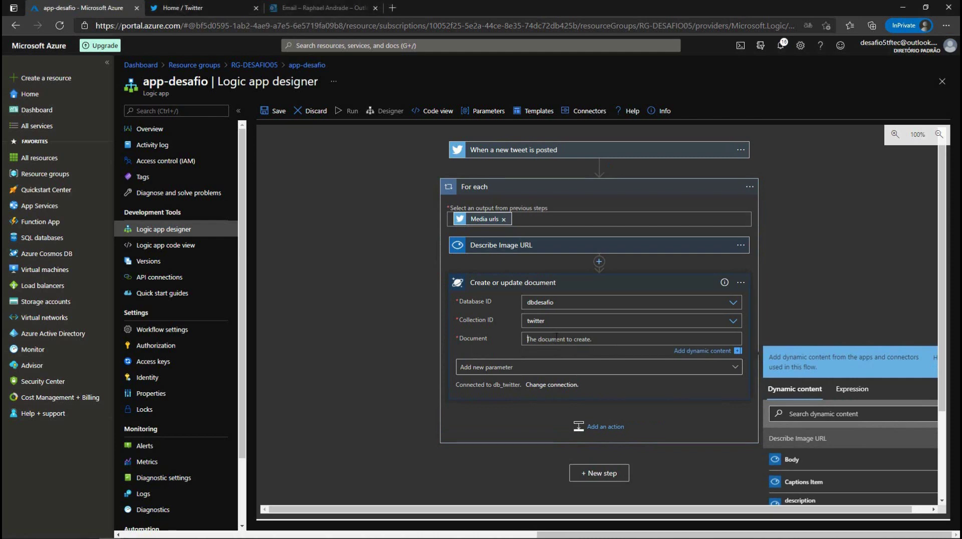
# Step: Type a { } JSON object in the Document field with a "description" key inside
pyautogui.write('{')
pyautogui.press('Return')
pyautogui.press('Return')
pyautogui.write('}')
pyautogui.press('Return')
pyautogui.press('Return')
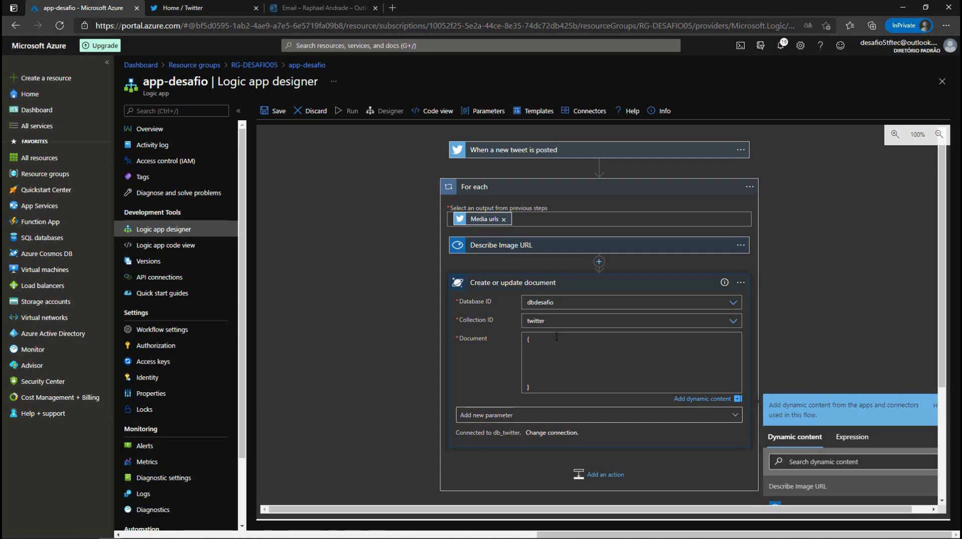
pyautogui.write('"description":')
pyautogui.scroll(-2, 900, 292)
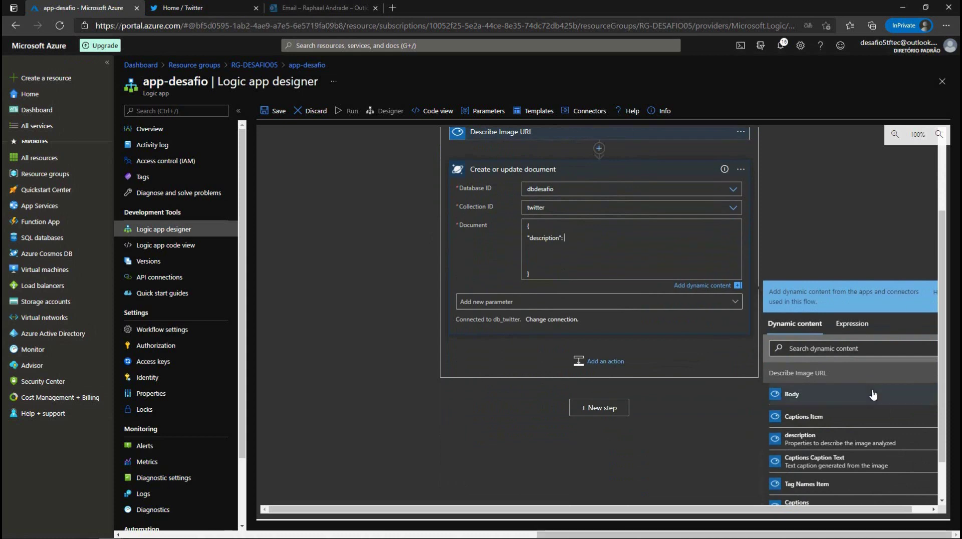
pyautogui.scroll(2, 695, 271)
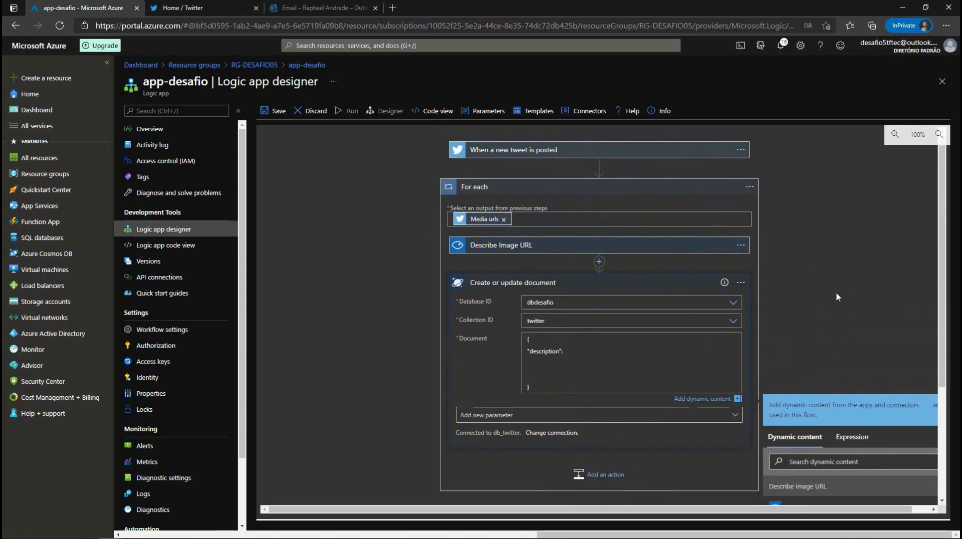
pyautogui.scroll(-2, 693, 272)
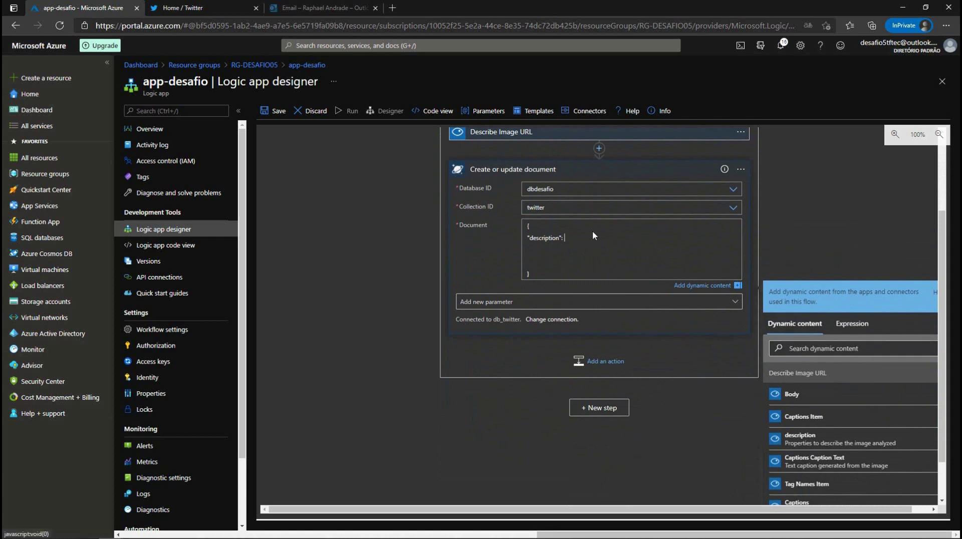
pyautogui.scroll(-1, 812, 351)
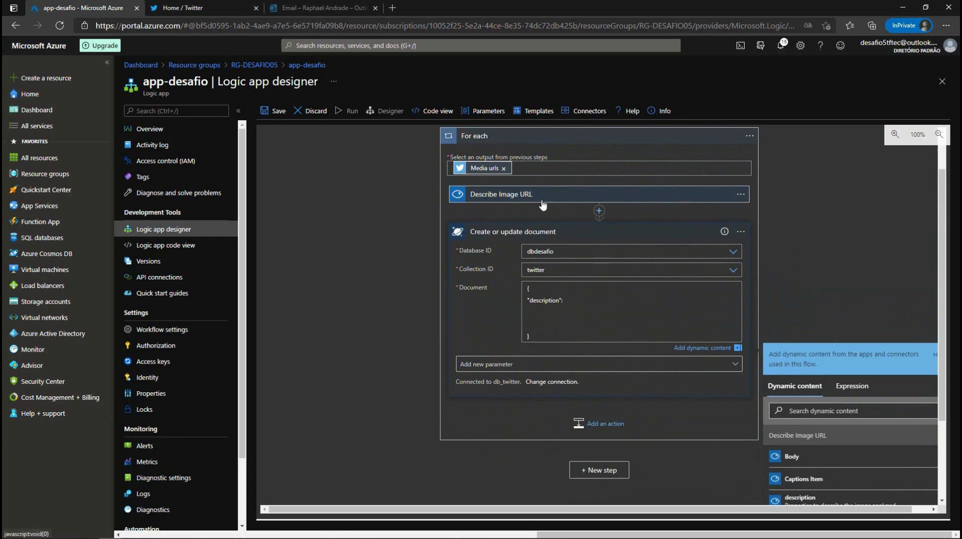
pyautogui.scroll(-3, 813, 341)
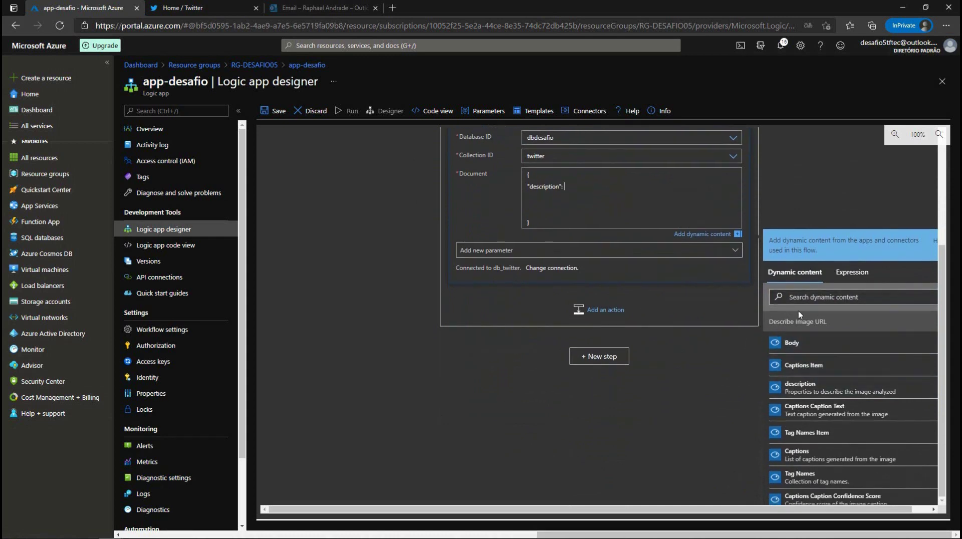
pyautogui.scroll(4, 565, 251)
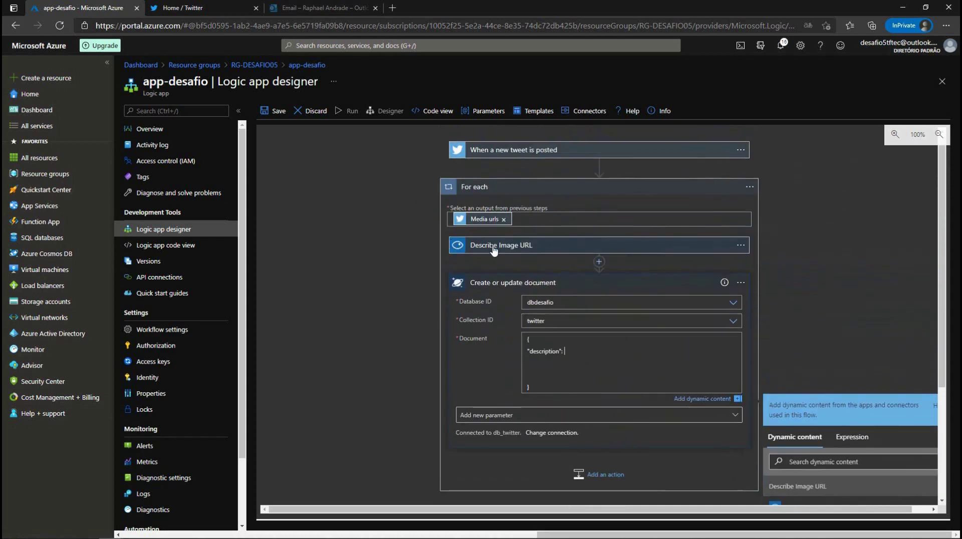
pyautogui.scroll(-4, 810, 315)
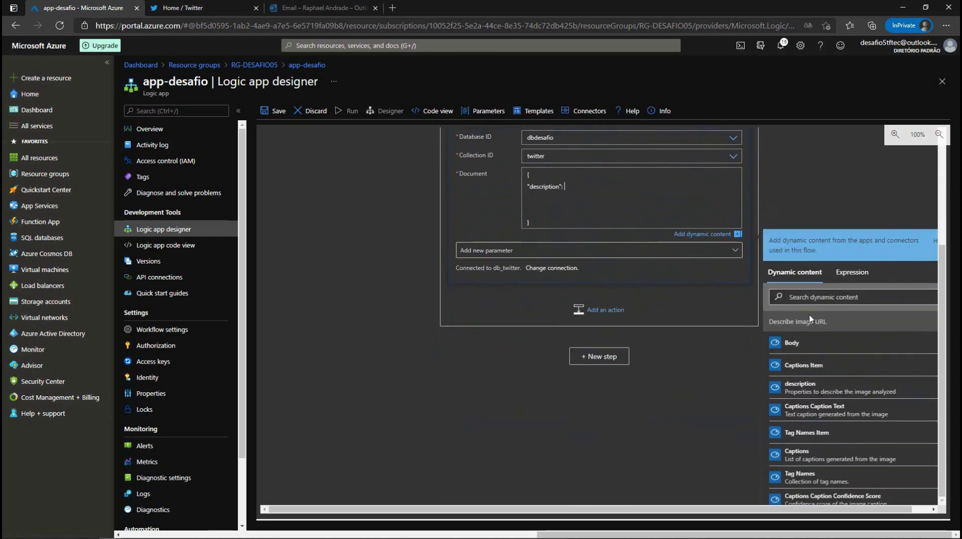
pyautogui.scroll(-2, 852, 358)
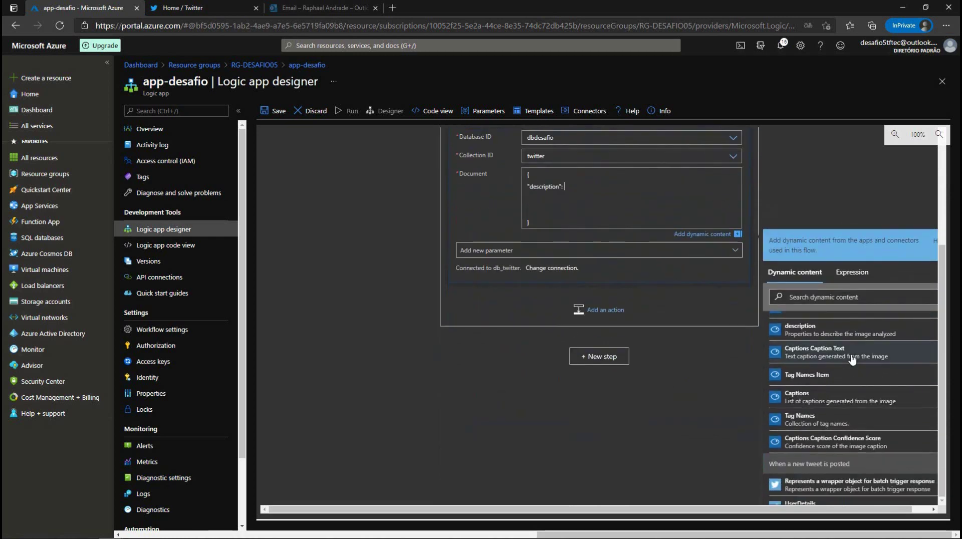
pyautogui.scroll(-2, 852, 359)
pyautogui.scroll(4, 518, 289)
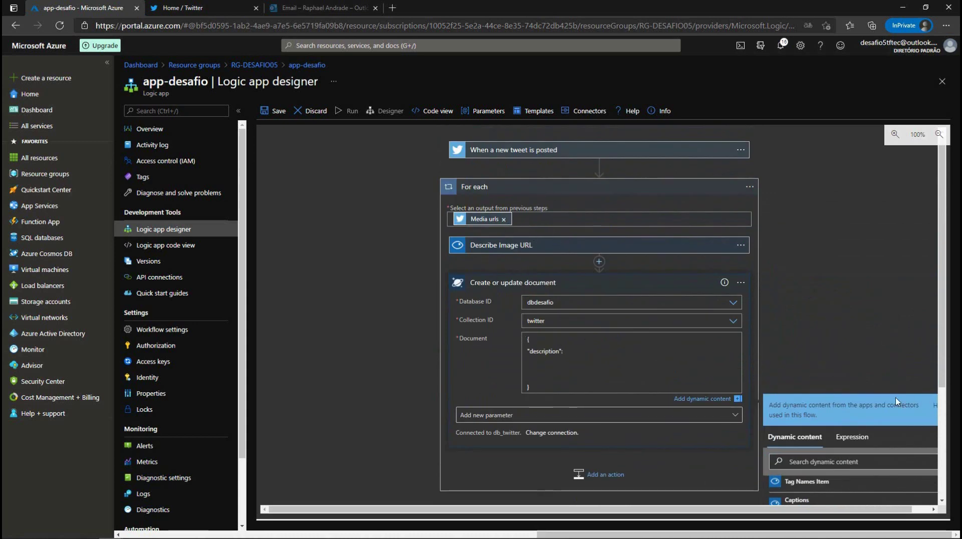
pyautogui.scroll(-3, 896, 387)
# Step: Insert the Describe Image URL description token as the value, then add an "id": key below
pyautogui.click(796, 298)
pyautogui.write('description')
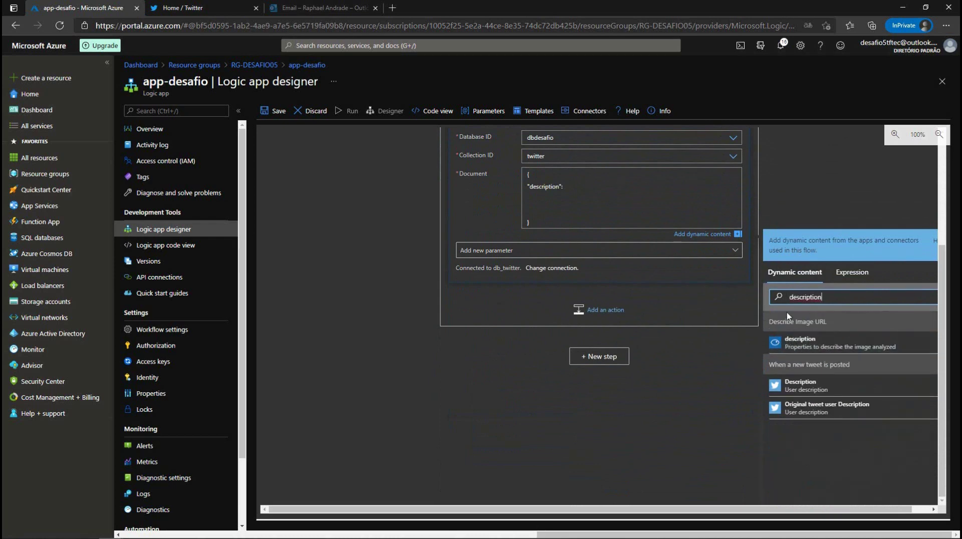
pyautogui.click(791, 342)
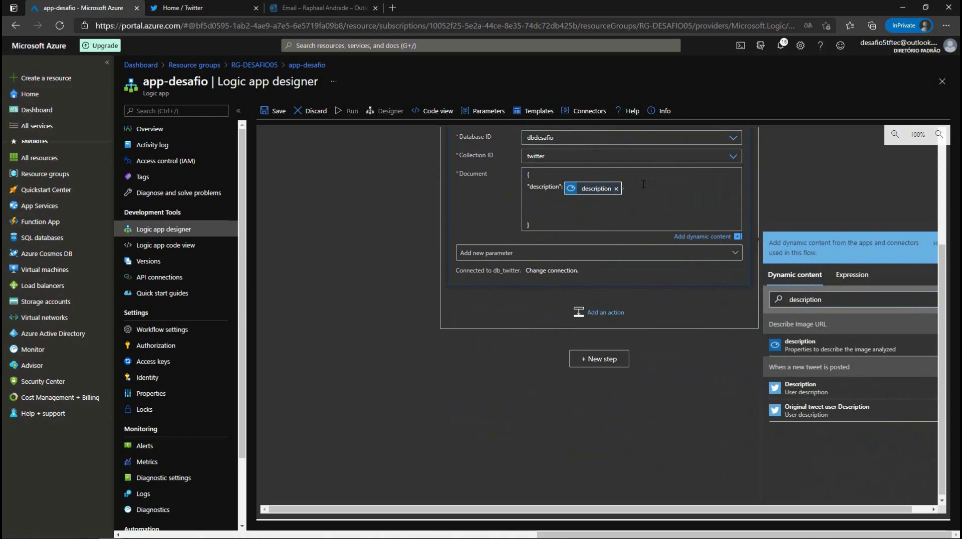
pyautogui.press('Return')
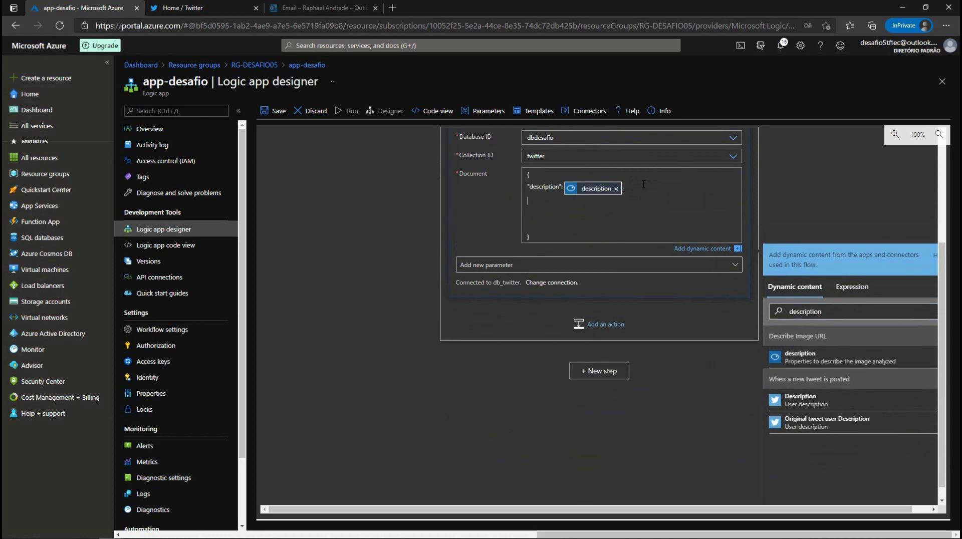
pyautogui.write('"id":')
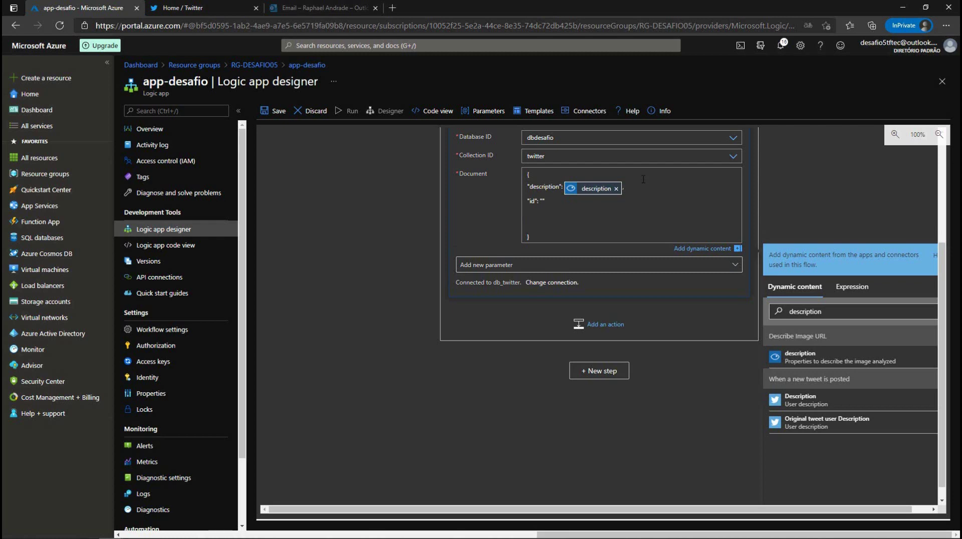
# Step: Set the document's id value to the guid() expression
pyautogui.click(851, 287)
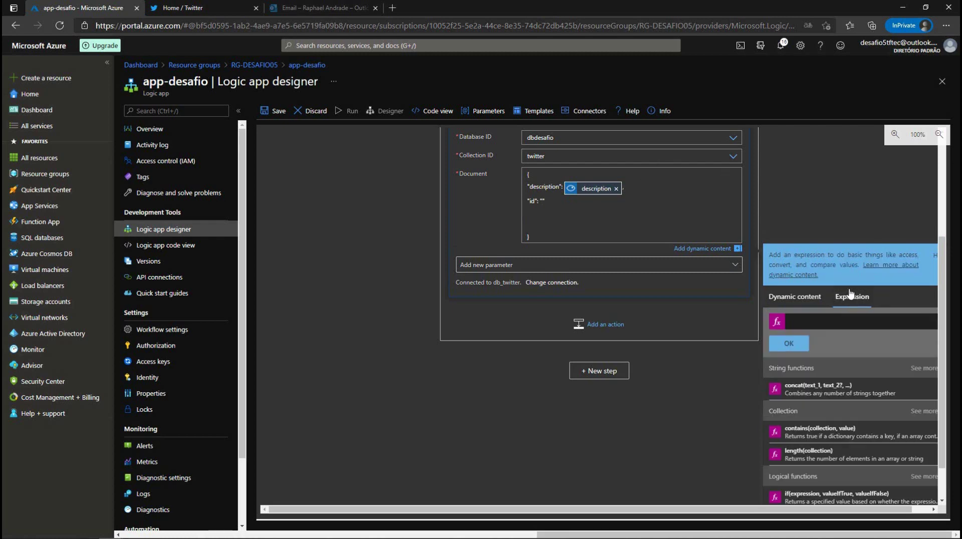
pyautogui.click(811, 320)
pyautogui.write('guid')
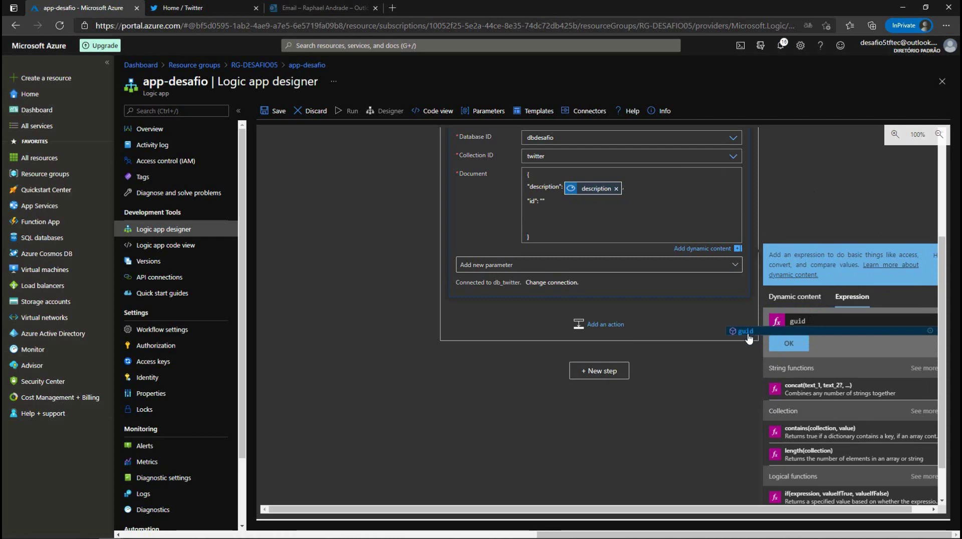
pyautogui.click(748, 335)
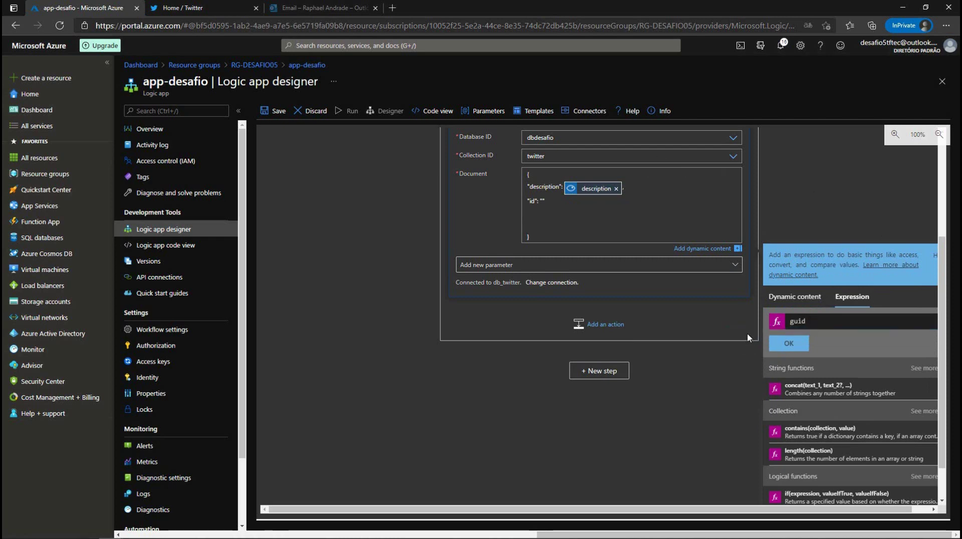
pyautogui.write('(')
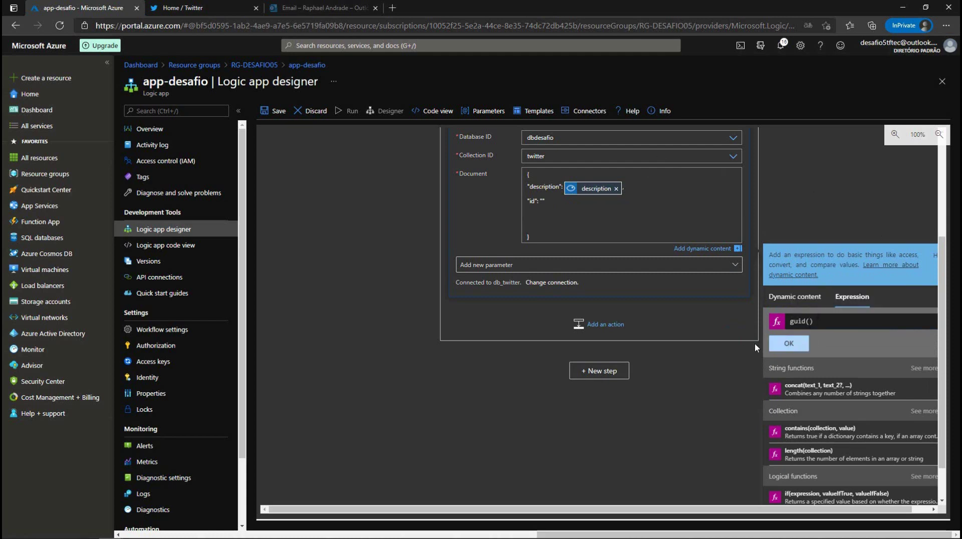
pyautogui.click(789, 344)
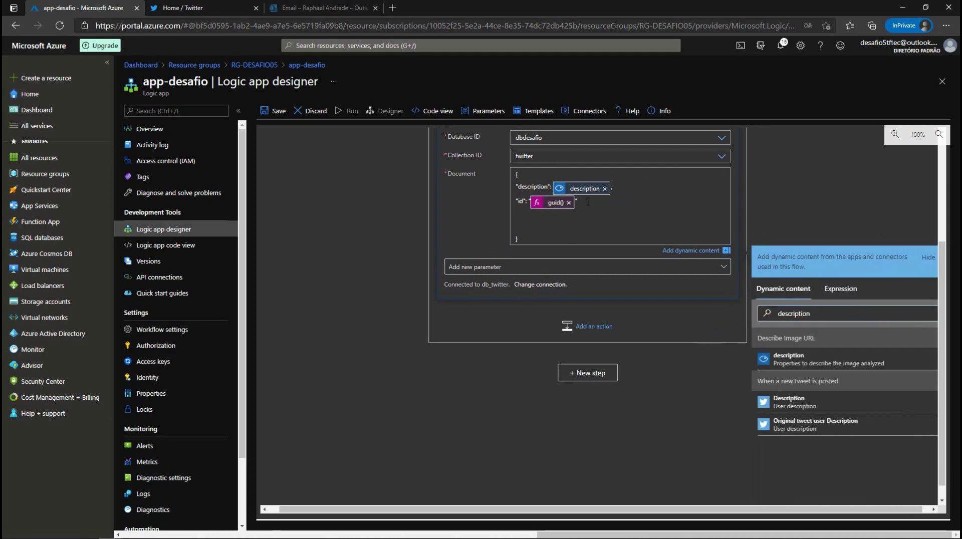
pyautogui.write(',')
pyautogui.press('Return')
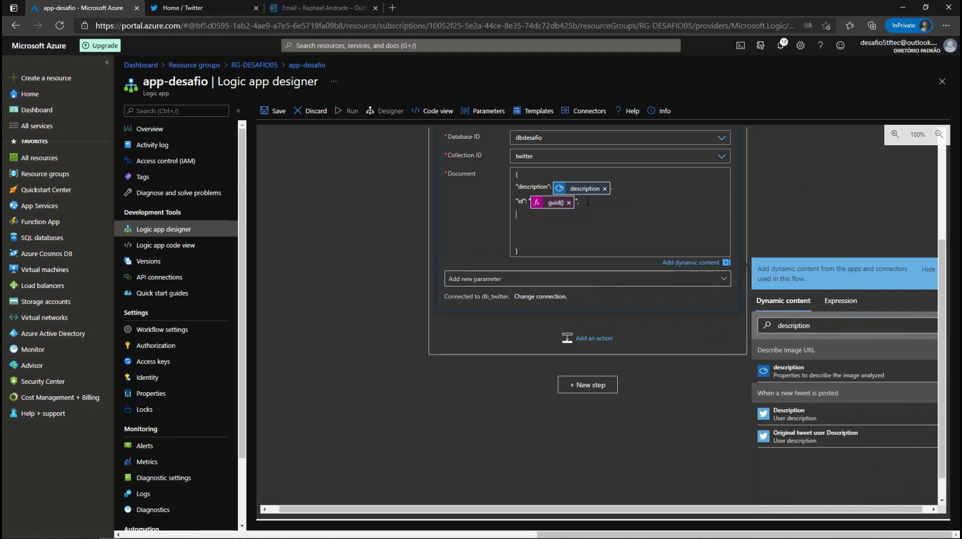
# Step: Add a "time" key whose value is the utcNow() expression
pyautogui.write('"time":')
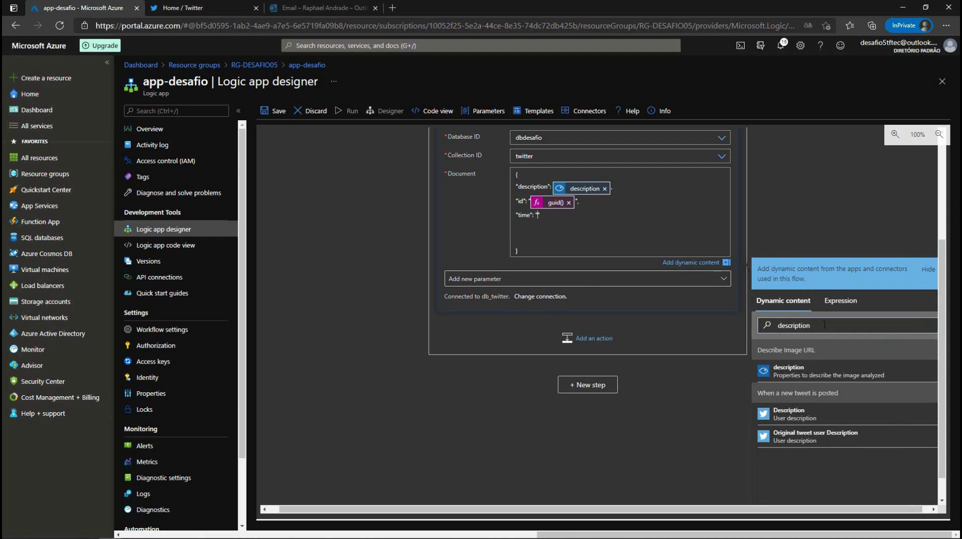
pyautogui.click(842, 301)
pyautogui.write('utc')
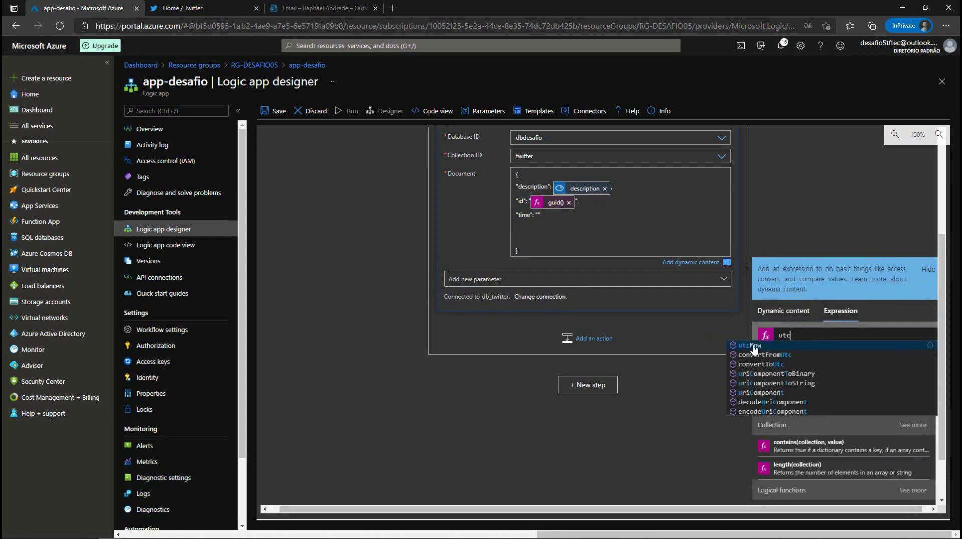
pyautogui.click(760, 348)
pyautogui.click(771, 357)
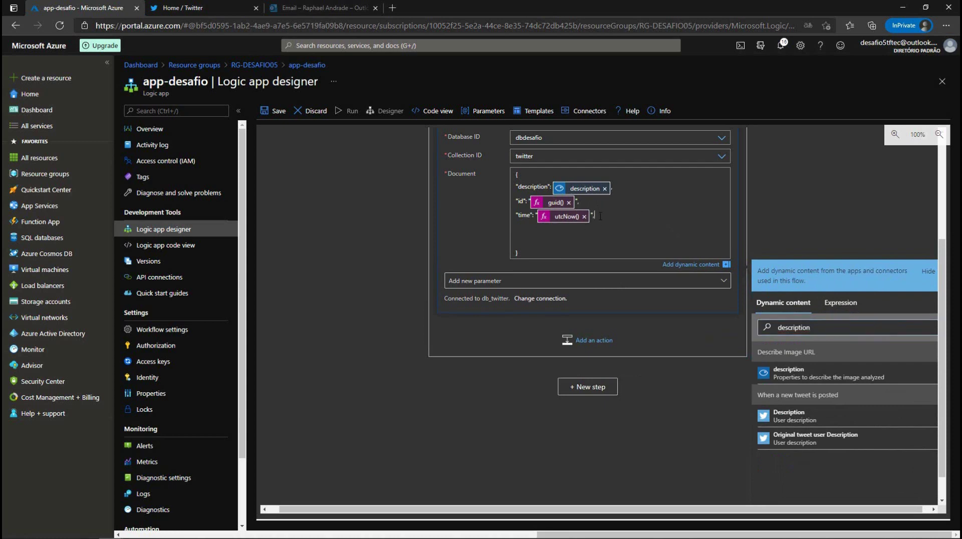
pyautogui.press('Return')
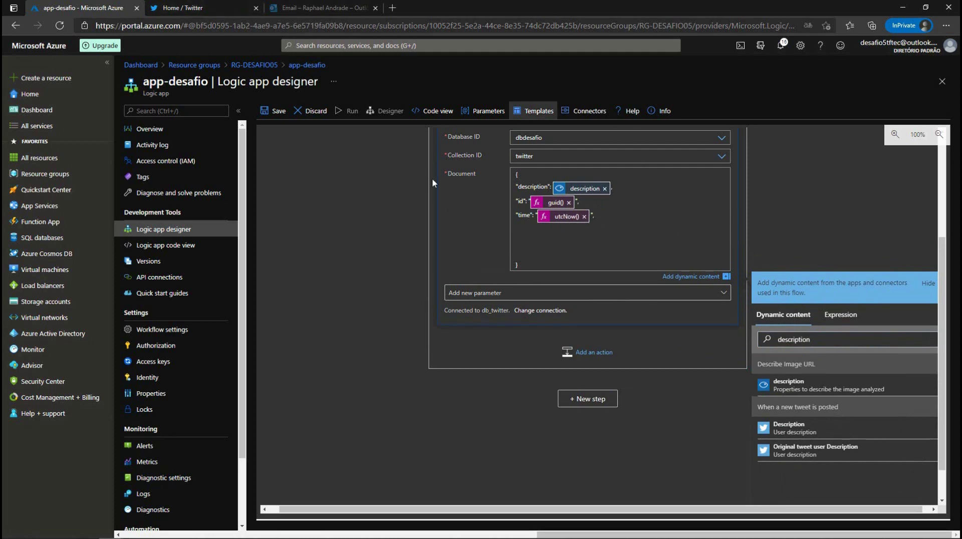
# Step: Open Azure Cosmos DB in a new tab and go to the desafiodb account's Data Explorer
pyautogui.rightClick(26, 261)
pyautogui.click(55, 265)
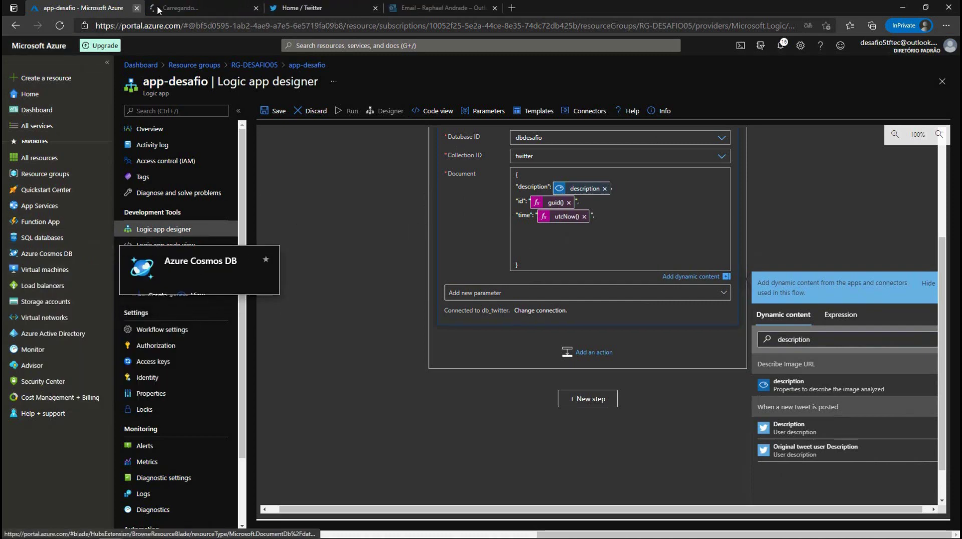
pyautogui.click(191, 8)
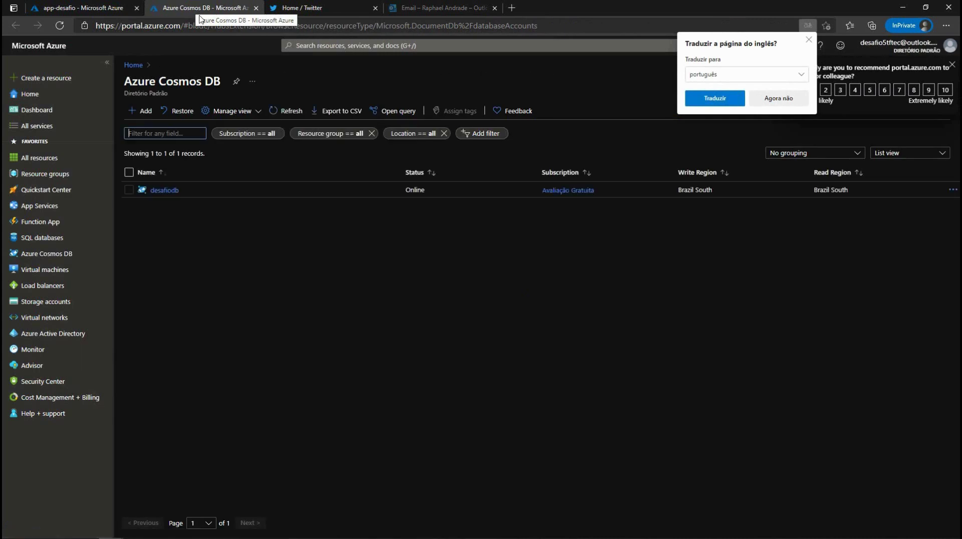
pyautogui.click(172, 192)
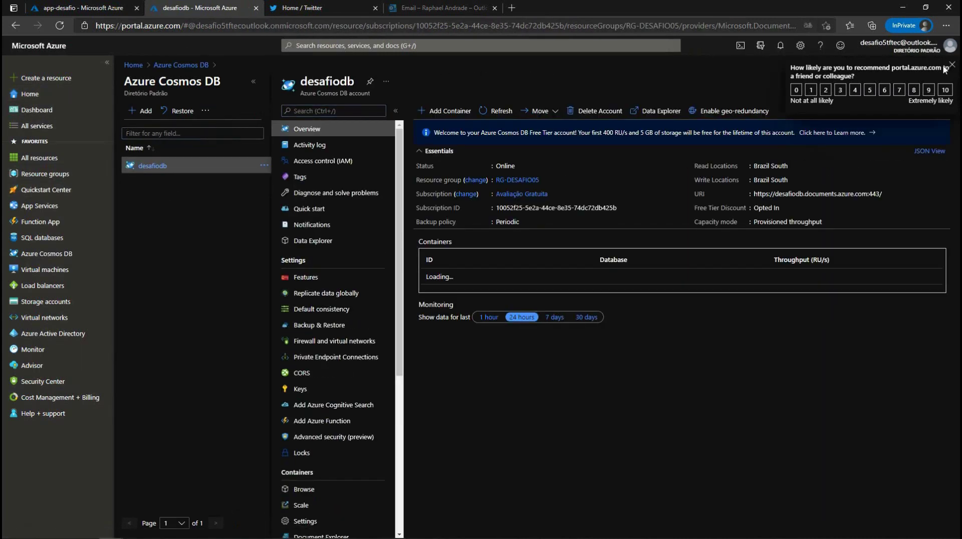
pyautogui.click(286, 241)
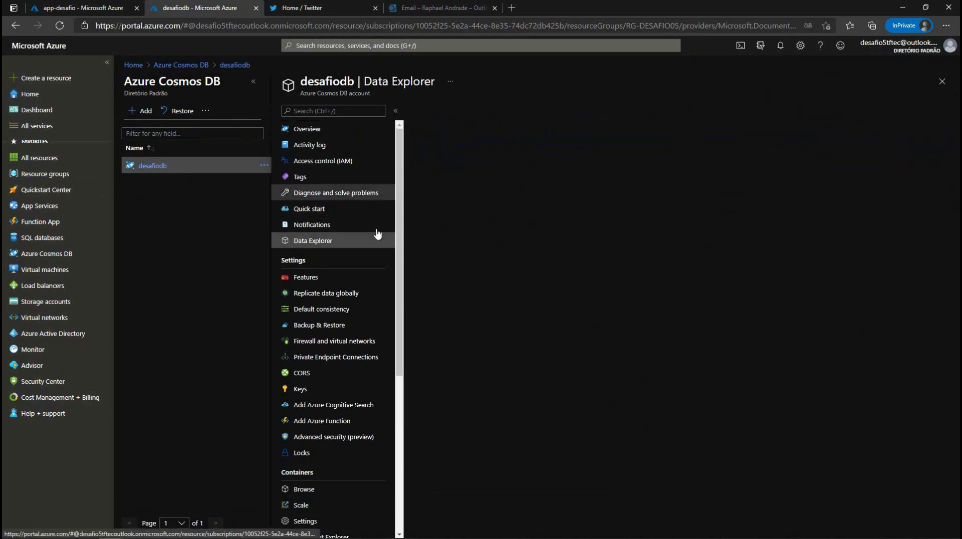
# Step: Show the dbdesafio > twitter container's Items, then return to the logic app designer
pyautogui.click(254, 81)
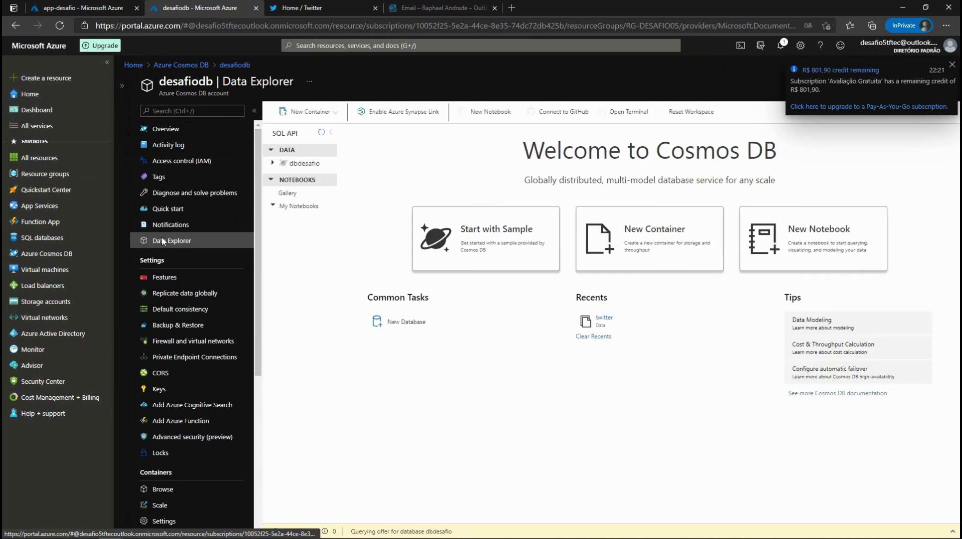
pyautogui.click(273, 163)
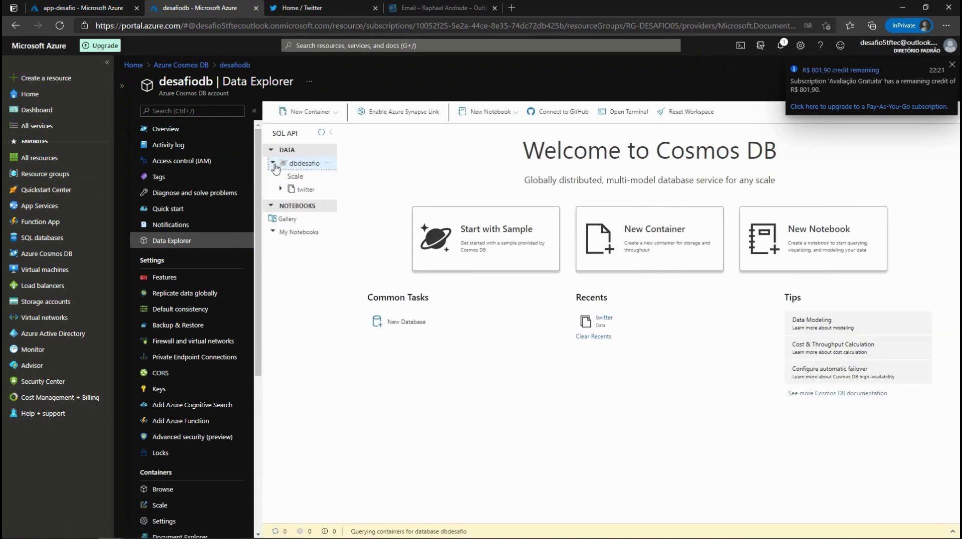
pyautogui.click(303, 190)
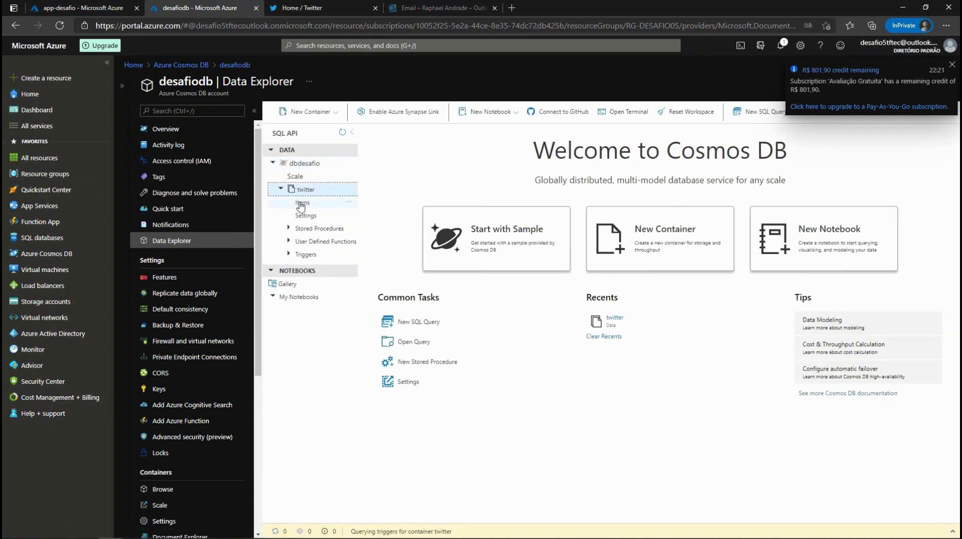
pyautogui.click(302, 203)
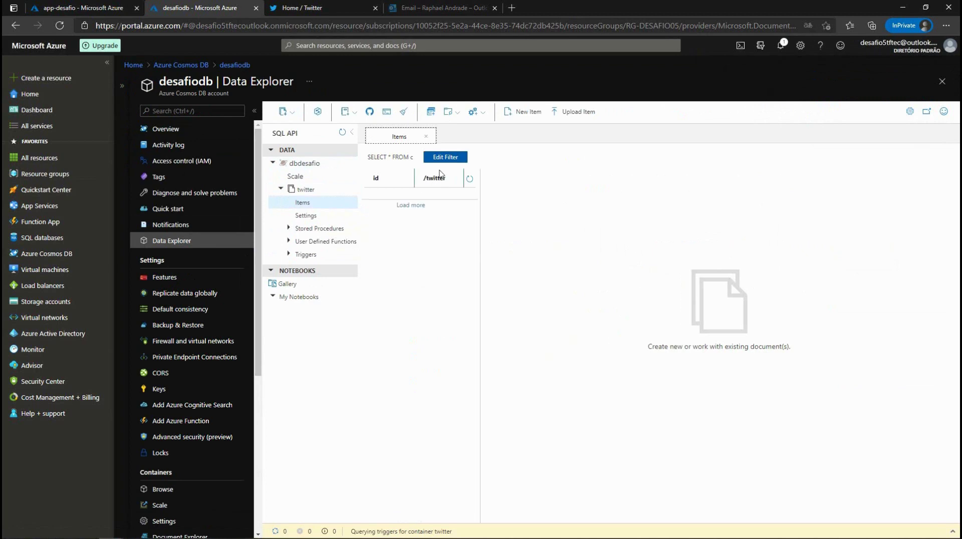
pyautogui.hotkey('ctrl', 'shift', 'Tab')
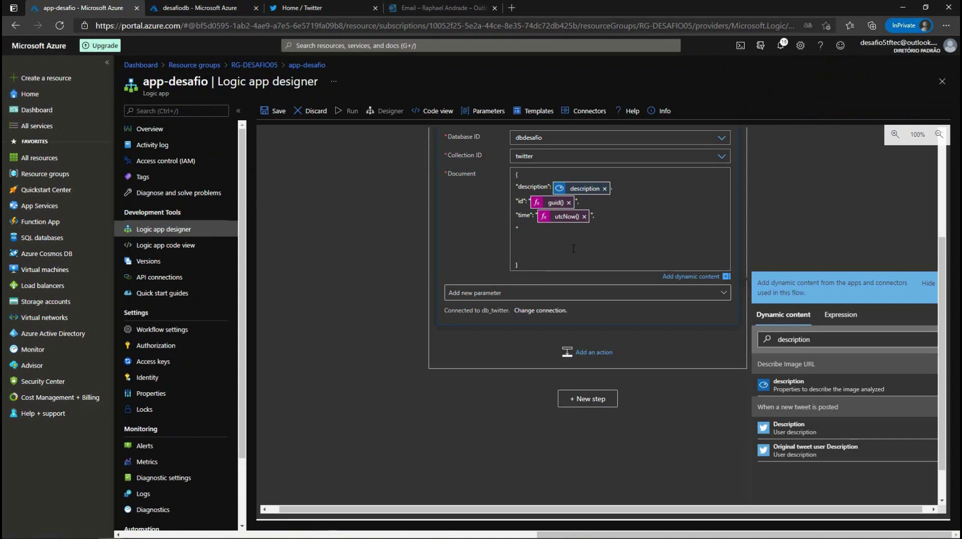
# Step: Add a "twitter" key to the document, valued with the tweet's Name dynamic content
pyautogui.write('twitter": "')
pyautogui.doubleClick(793, 339)
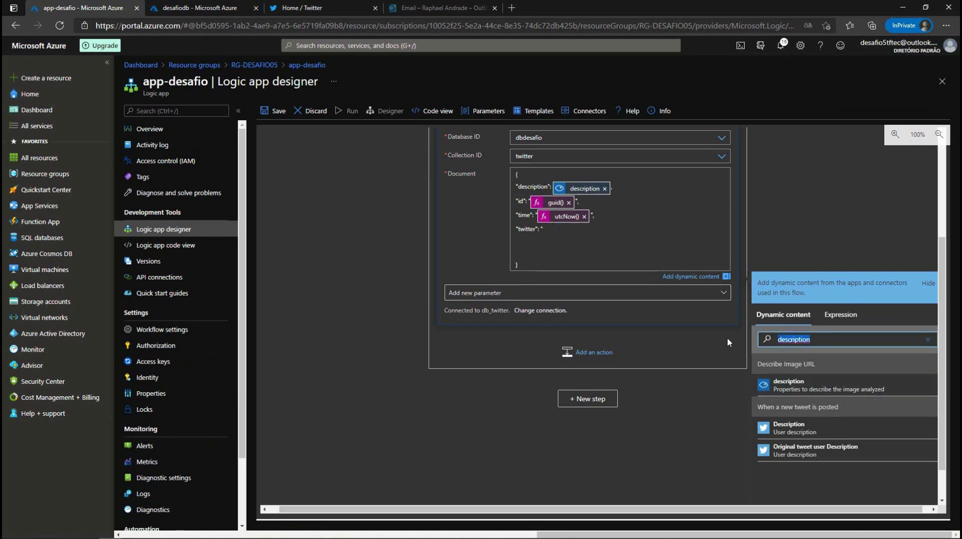
pyautogui.write('name')
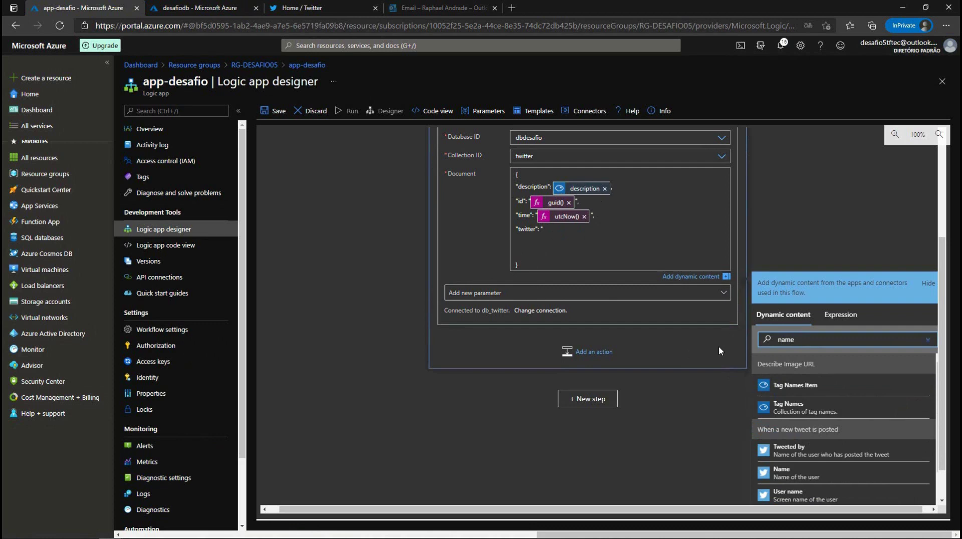
pyautogui.click(789, 473)
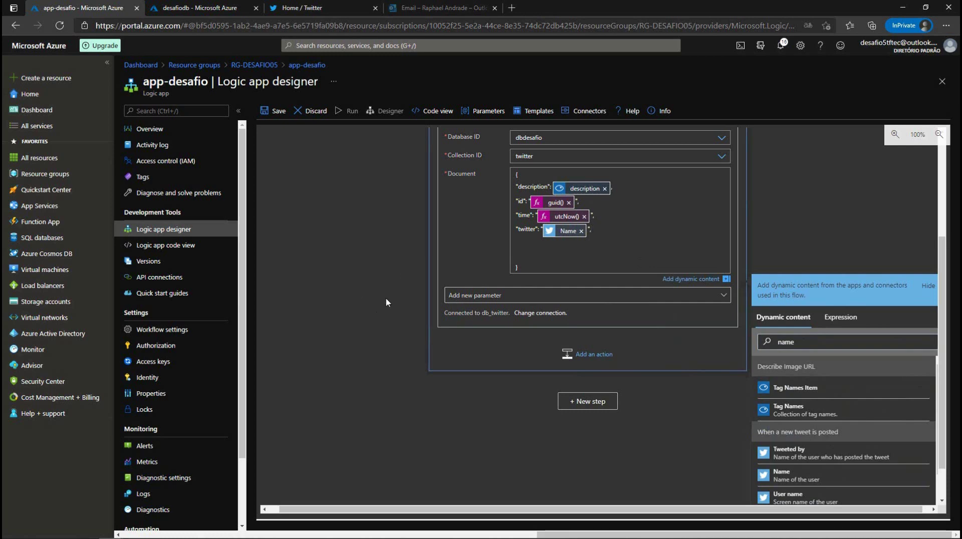
pyautogui.click(683, 280)
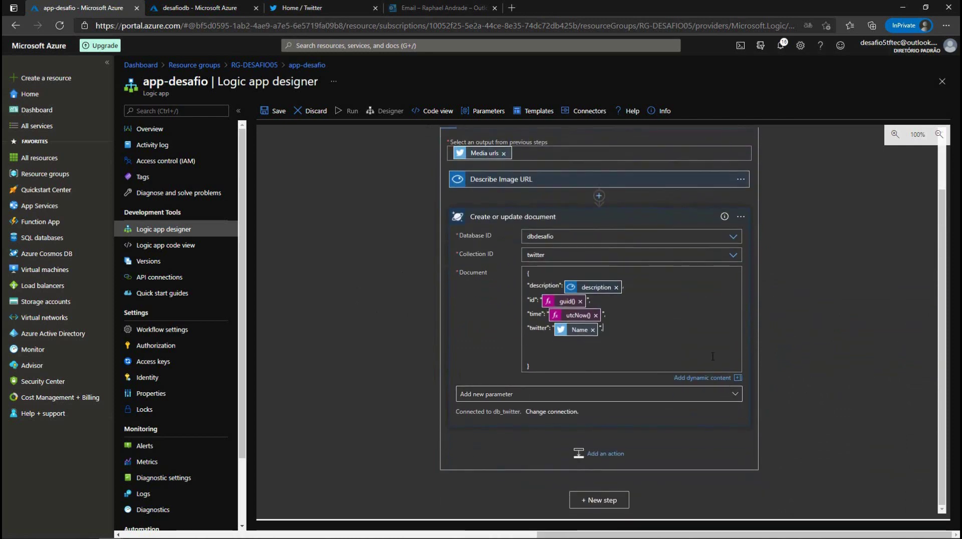
pyautogui.scroll(2, 713, 357)
pyautogui.scroll(-2, 712, 356)
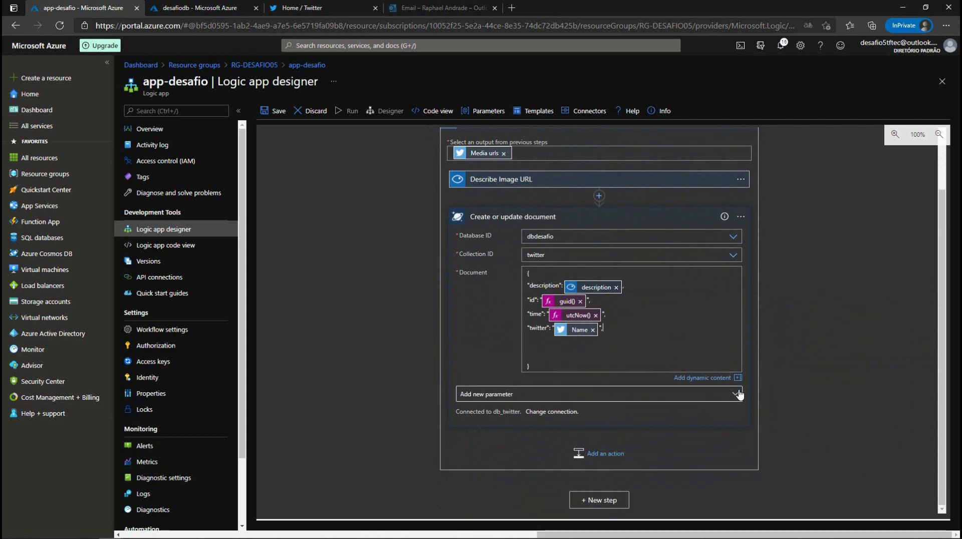
# Step: Enable the Partition key value parameter on the Create or update document action
pyautogui.click(736, 395)
pyautogui.click(469, 229)
pyautogui.click(455, 219)
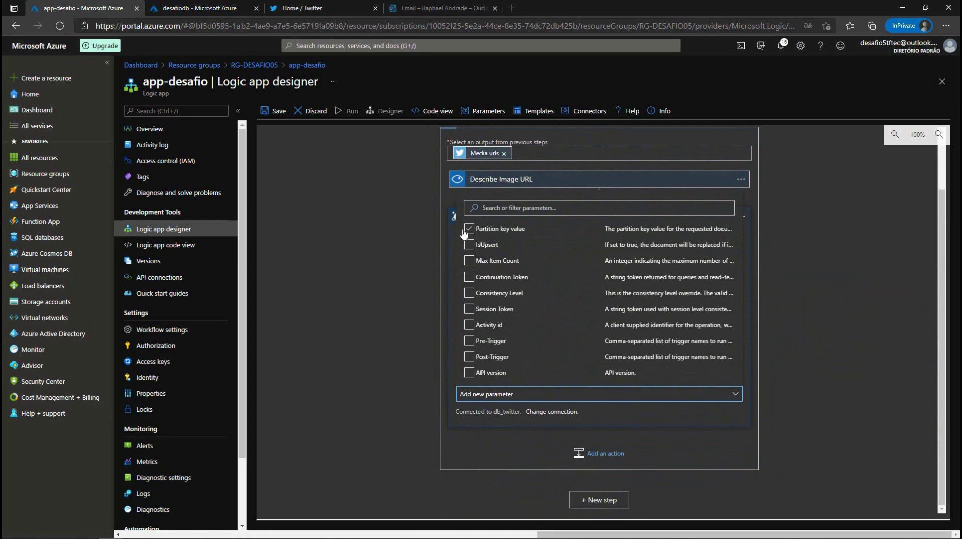
pyautogui.click(469, 229)
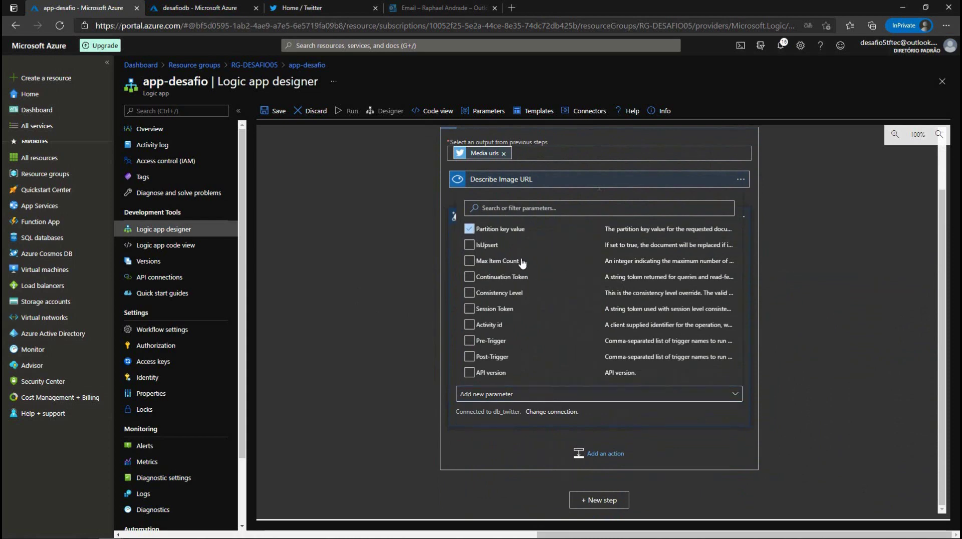
pyautogui.click(880, 269)
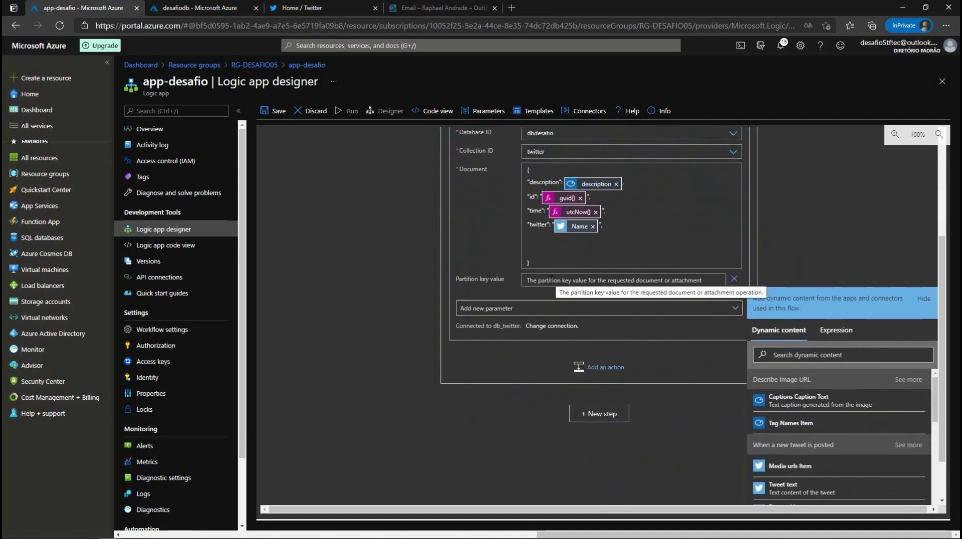
# Step: Fill the partition key with the tweet's Name, then briefly check the twitter collection
pyautogui.write('"')
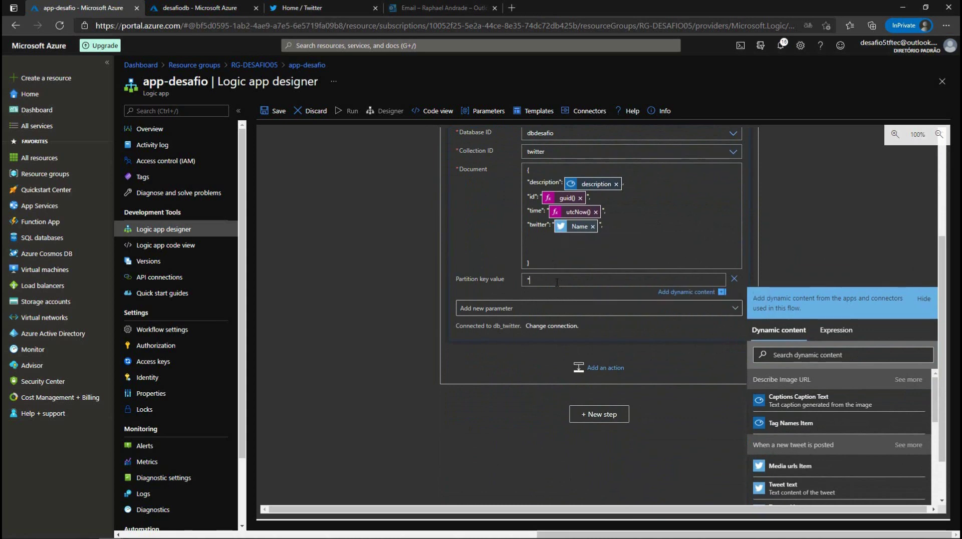
pyautogui.scroll(-1, 802, 486)
pyautogui.click(791, 496)
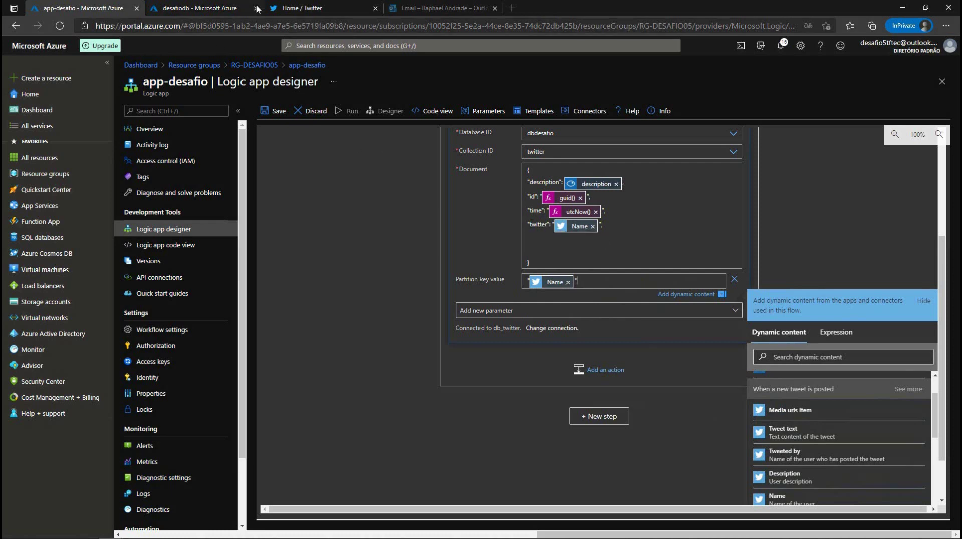
pyautogui.click(222, 7)
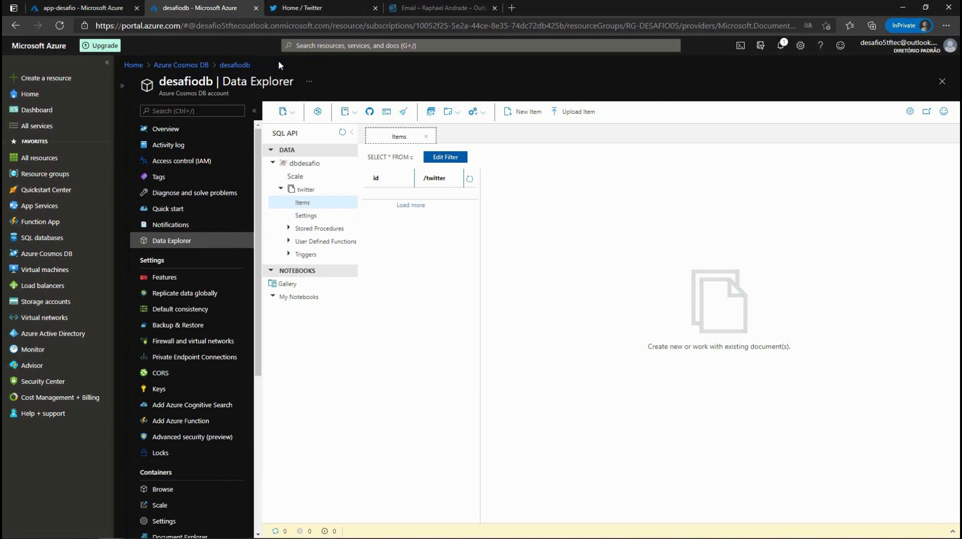
pyautogui.click(75, 7)
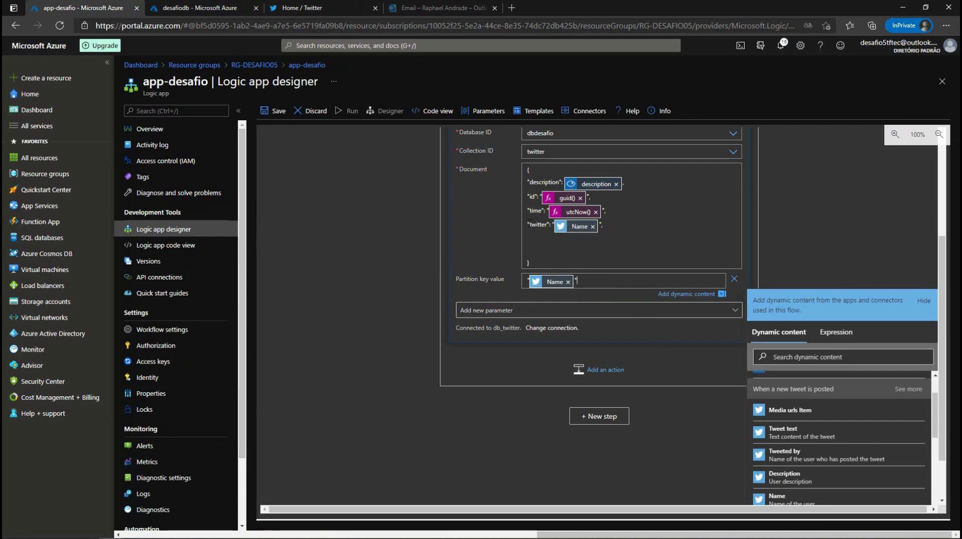
# Step: Add a "url" key set to the loop's Current item and remove the blank lines
pyautogui.click(609, 224)
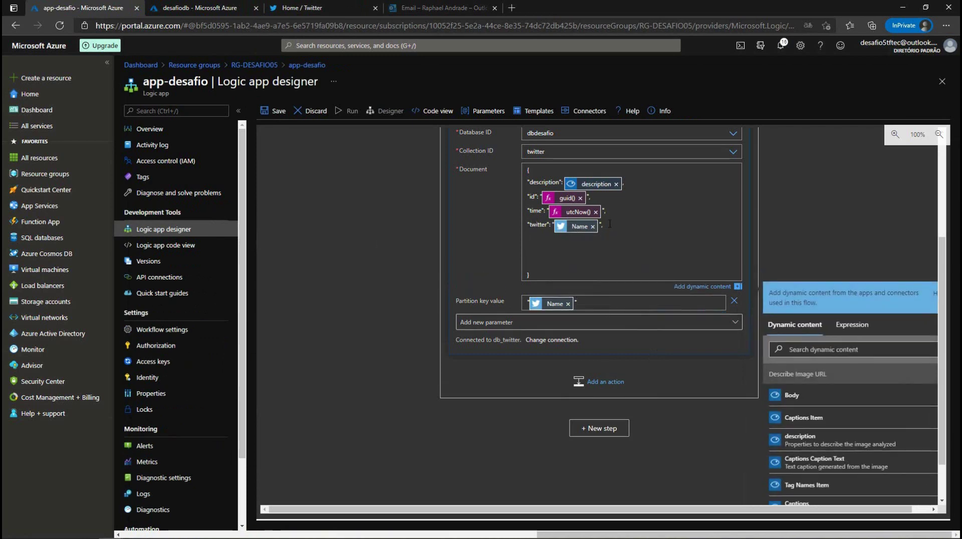
pyautogui.write('"')
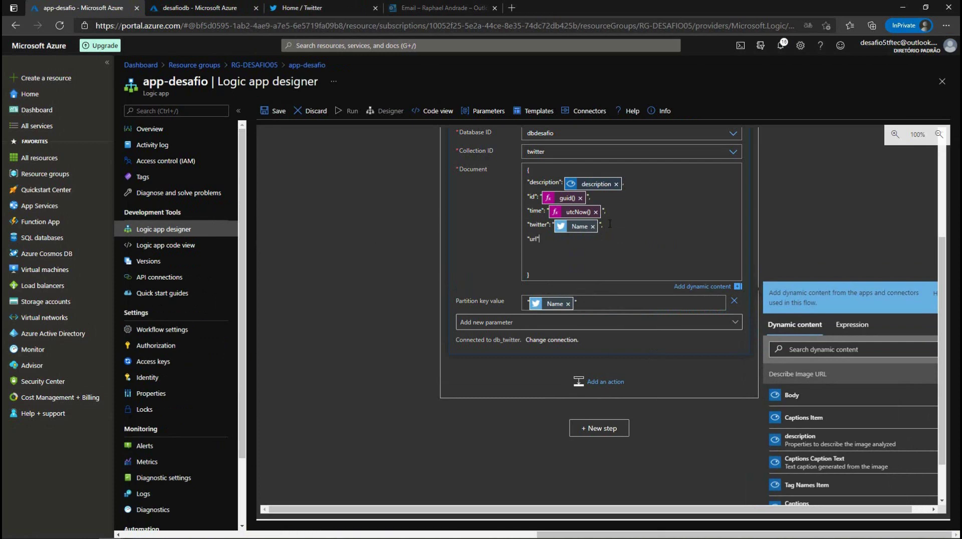
pyautogui.write(': "')
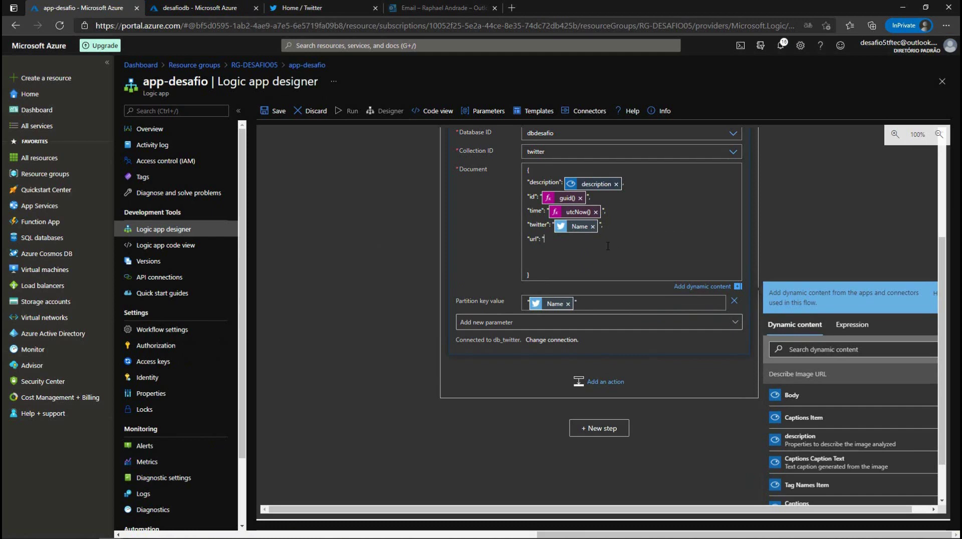
pyautogui.scroll(3, 486, 213)
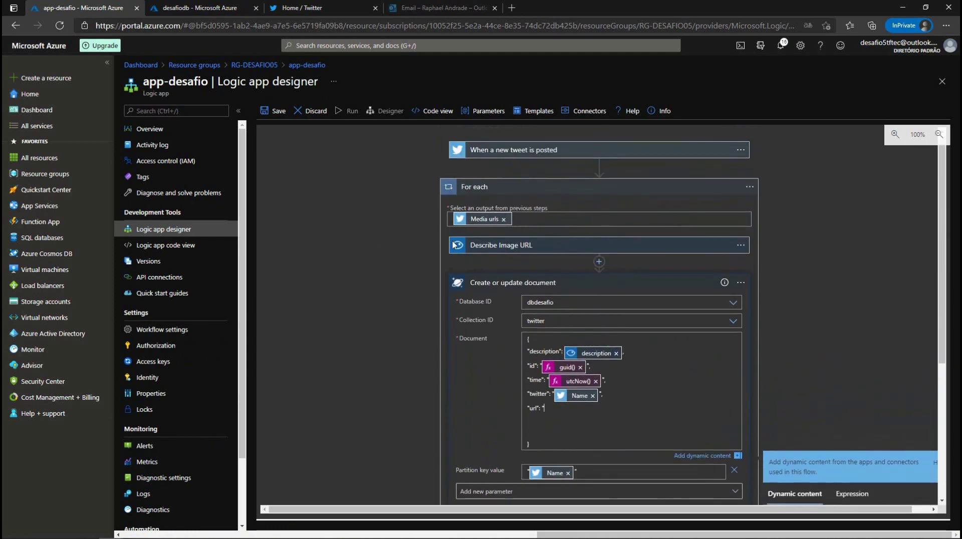
pyautogui.click(501, 245)
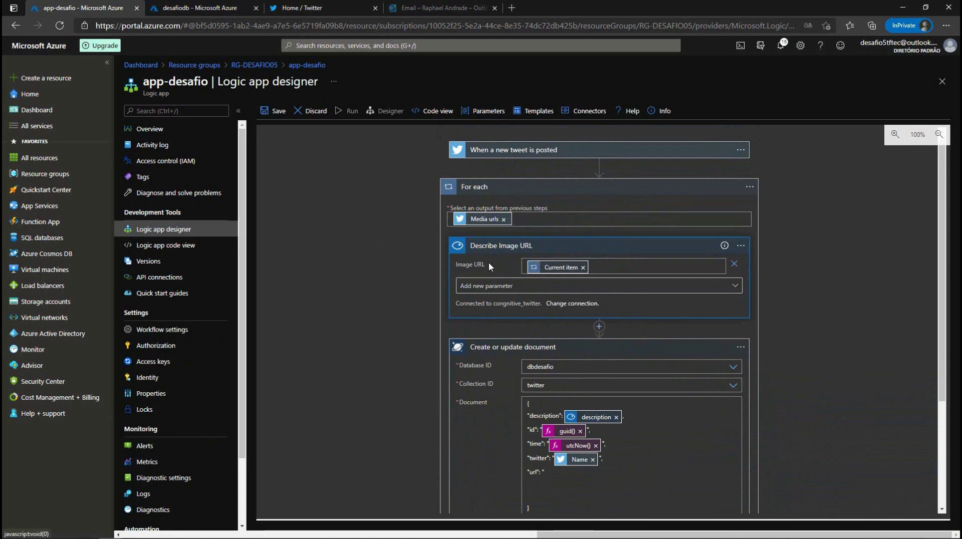
pyautogui.click(548, 247)
pyautogui.scroll(-2, 603, 340)
pyautogui.click(564, 326)
pyautogui.write('current')
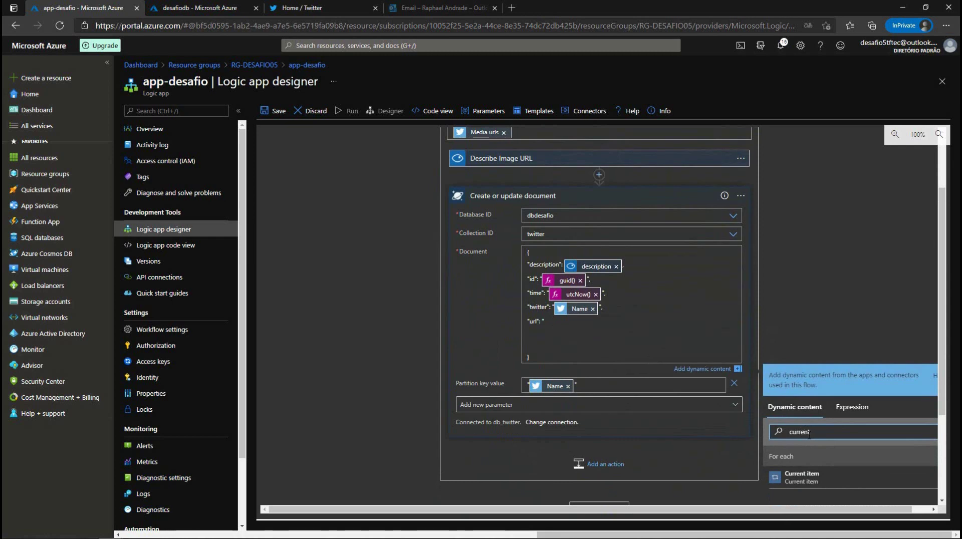
pyautogui.click(800, 477)
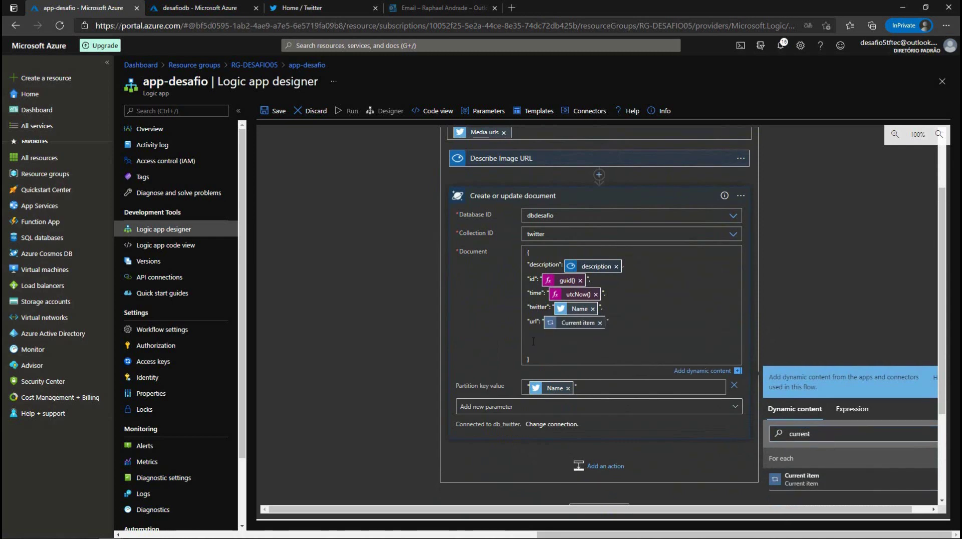
pyautogui.press('BackSpace')
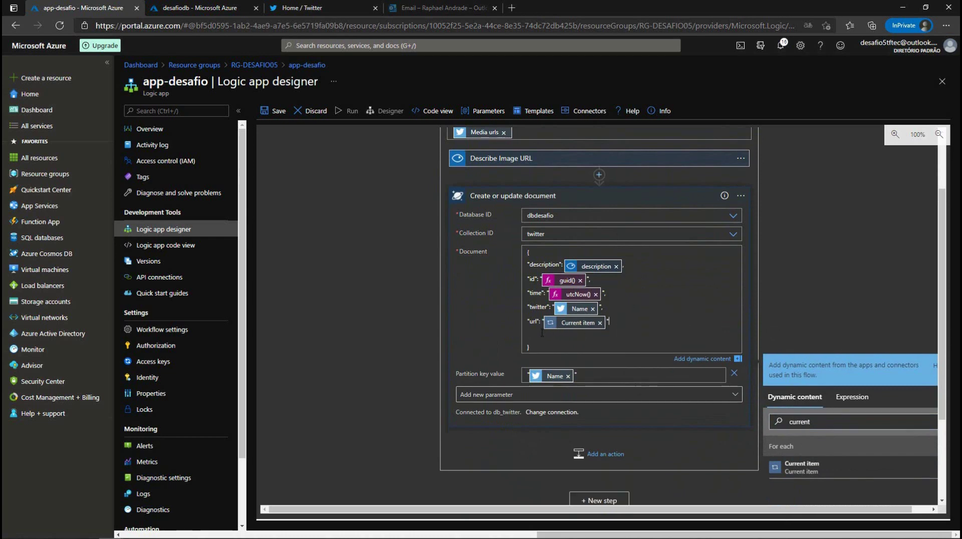
pyautogui.press('BackSpace')
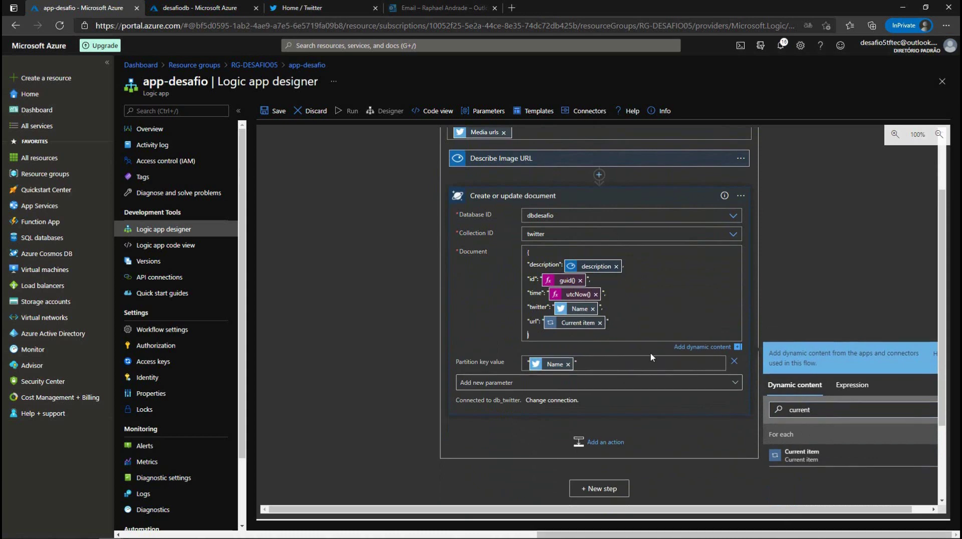
pyautogui.scroll(4, 652, 357)
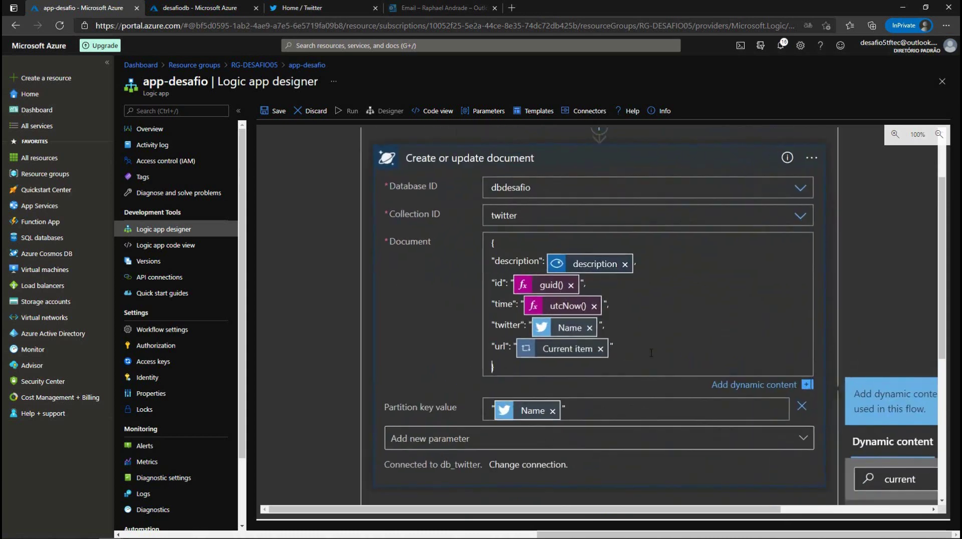
# Step: Review the Create or update document card and save the app-desafio logic app
pyautogui.scroll(5, 652, 353)
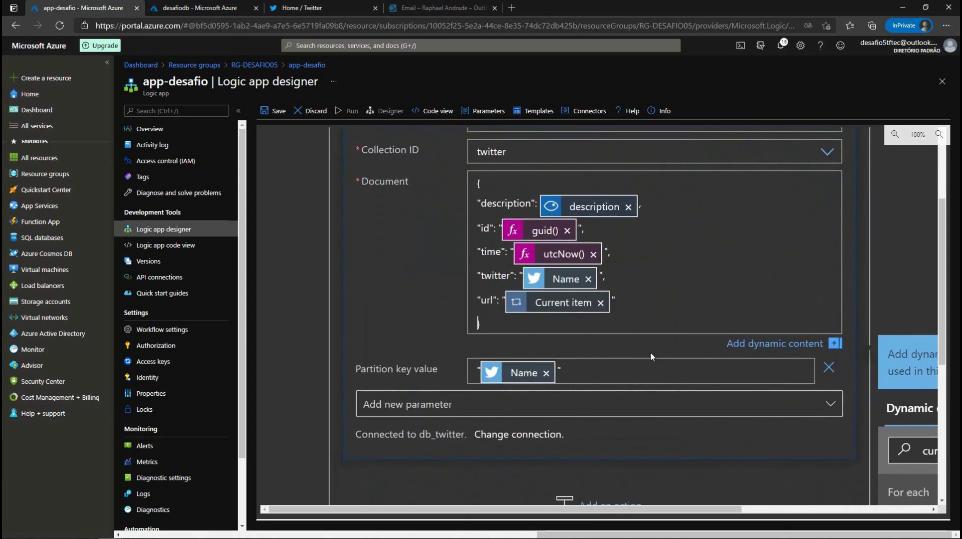
pyautogui.scroll(-1, 652, 357)
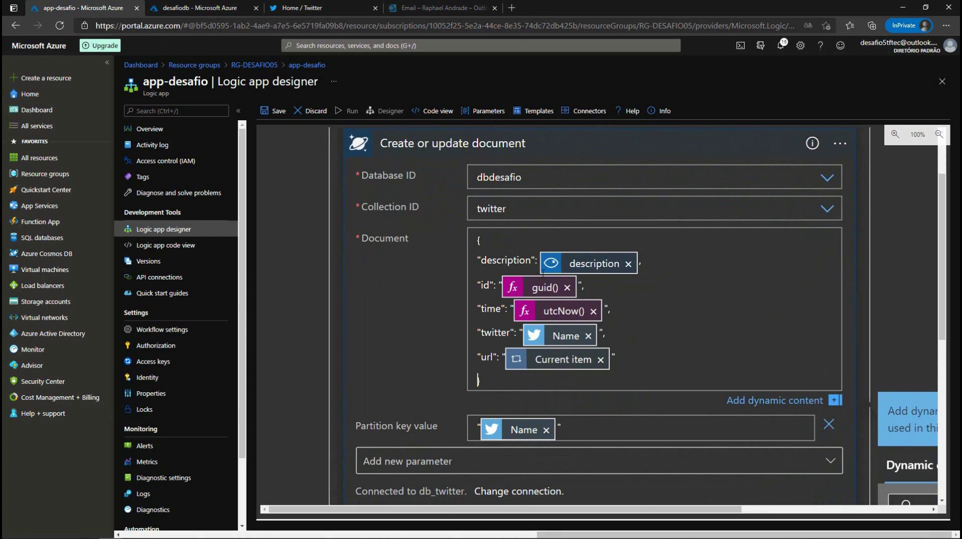
pyautogui.scroll(2, 581, 270)
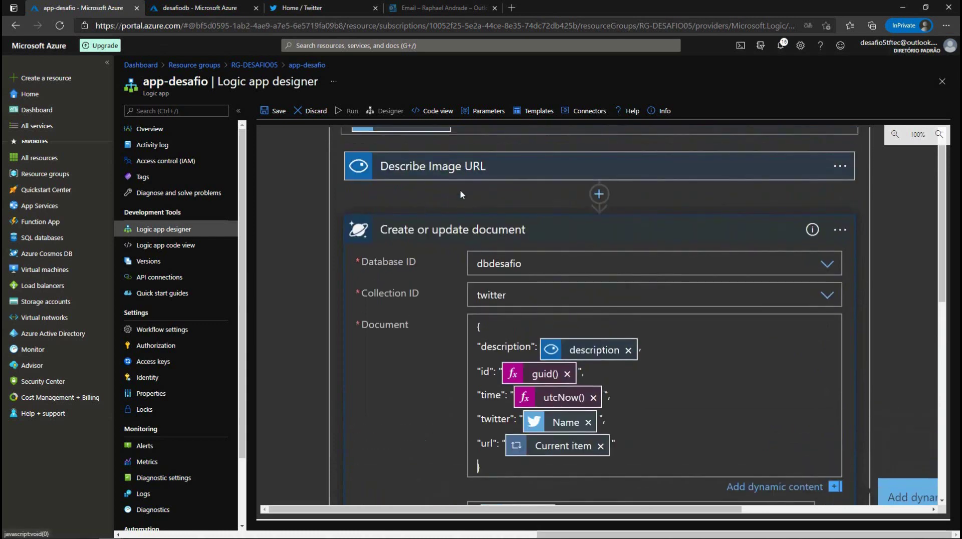
pyautogui.scroll(-3, 590, 368)
pyautogui.scroll(1, 546, 308)
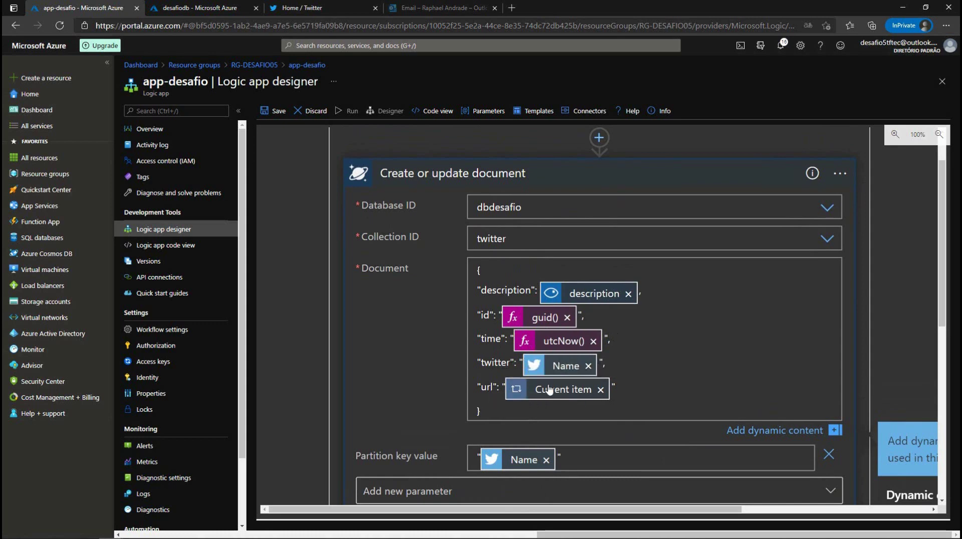
pyautogui.scroll(1, 559, 391)
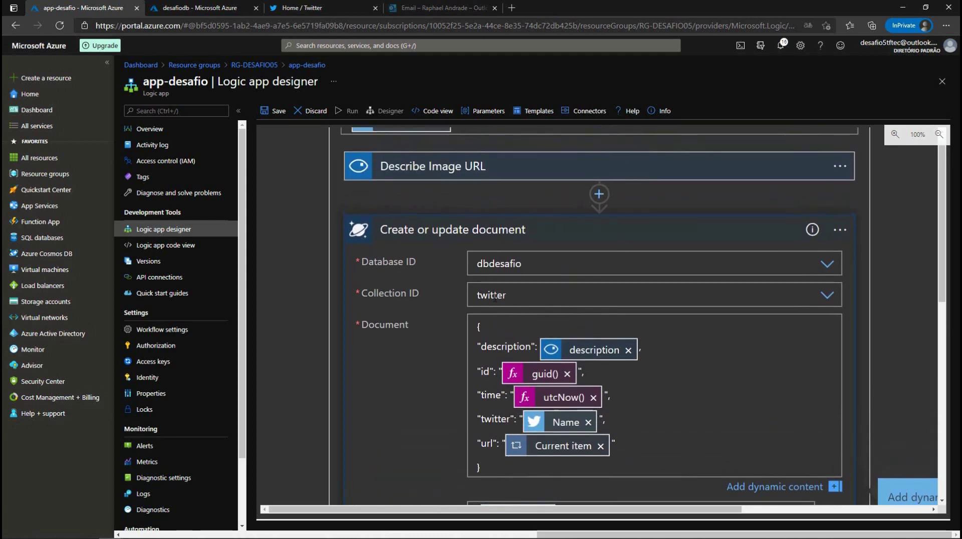
pyautogui.scroll(-2, 549, 363)
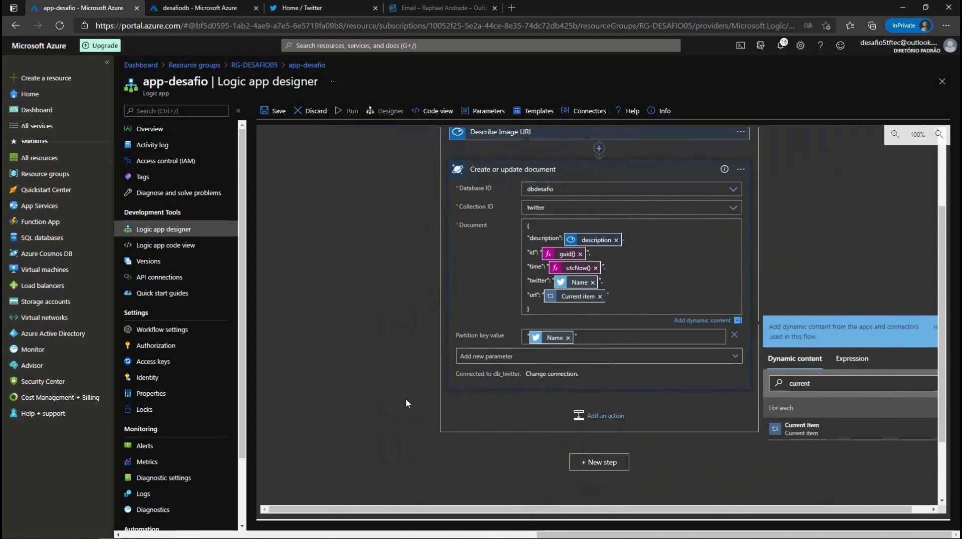
pyautogui.scroll(2, 410, 403)
pyautogui.click(274, 111)
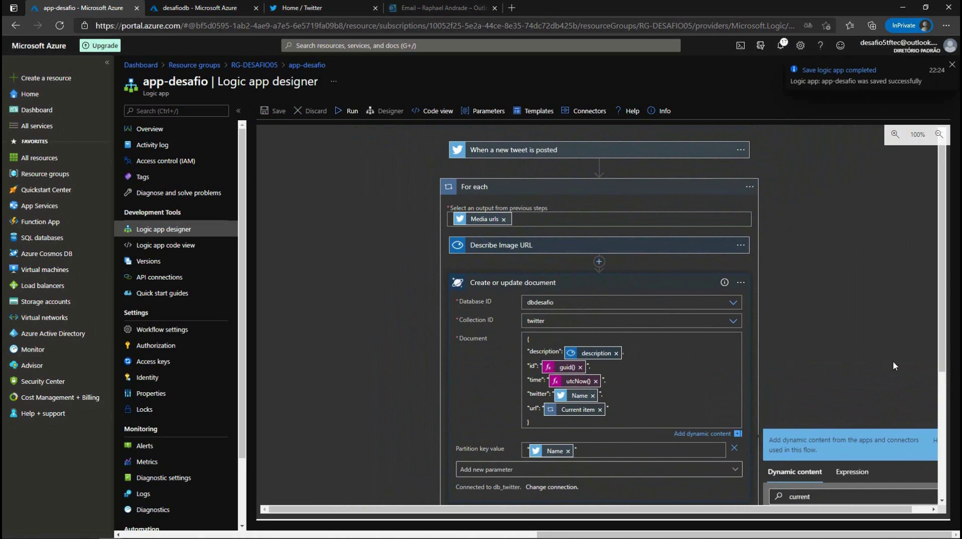
# Step: Collapse the For each loop in the designer
pyautogui.scroll(-2, 885, 361)
pyautogui.scroll(3, 882, 367)
pyautogui.scroll(-2, 882, 368)
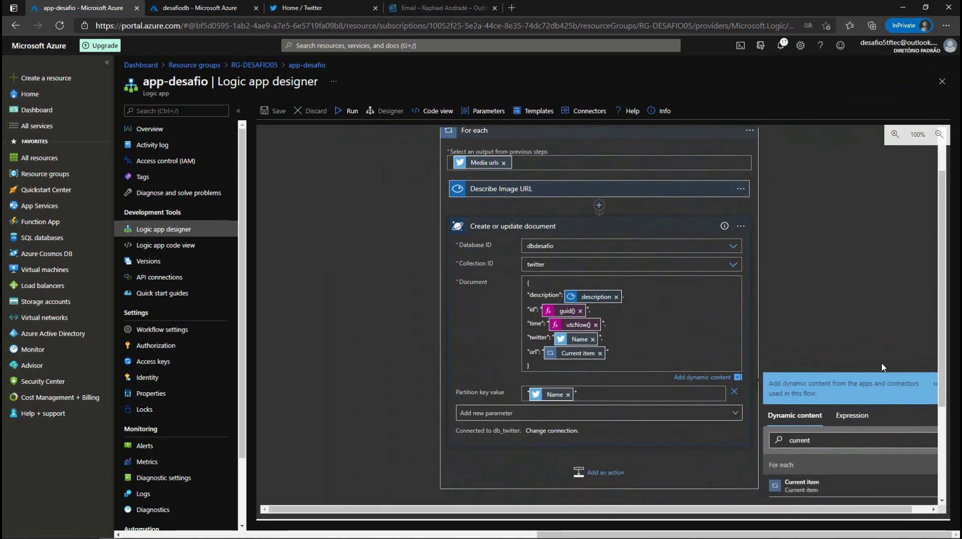
pyautogui.scroll(1, 882, 367)
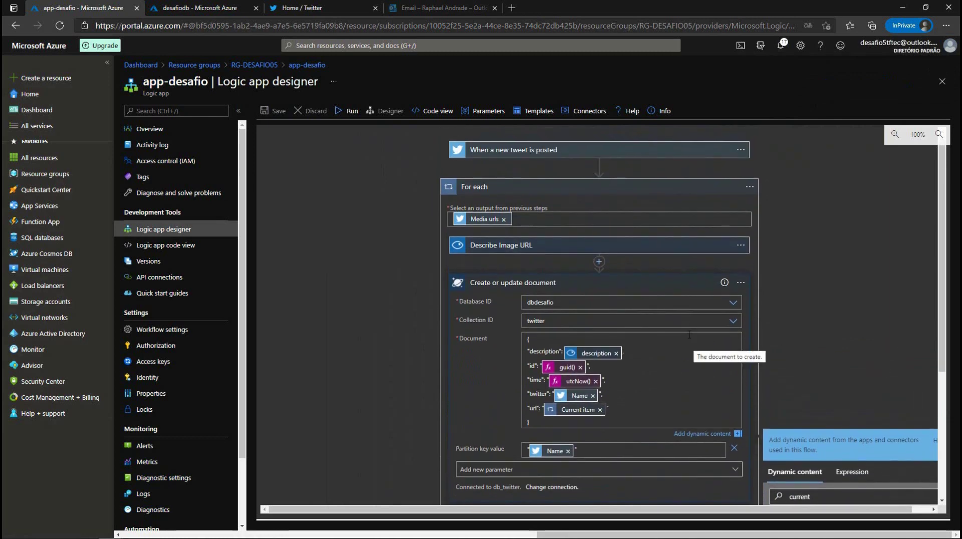
pyautogui.click(571, 188)
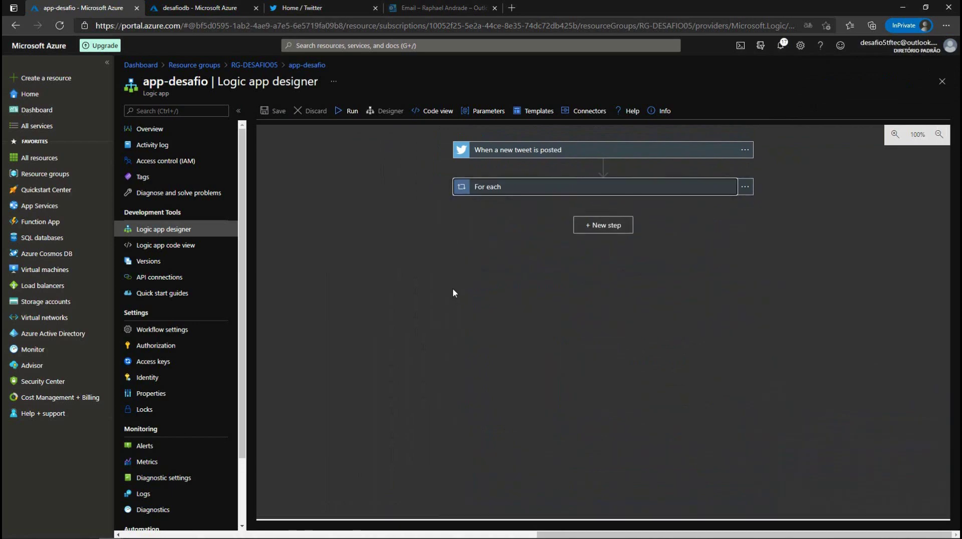
# Step: Start a new tweet on the Twitter home feed with the text #partiunuvem
pyautogui.click(297, 9)
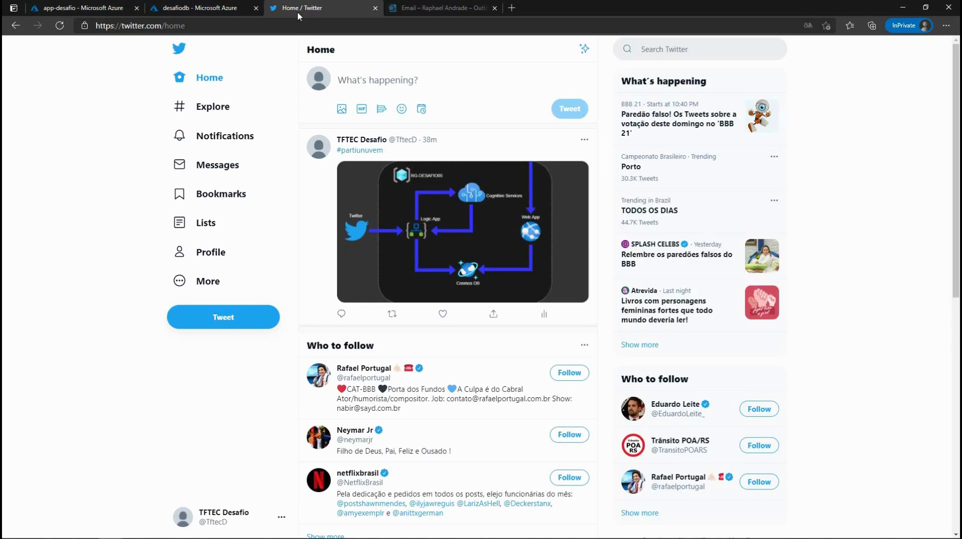
pyautogui.click(390, 79)
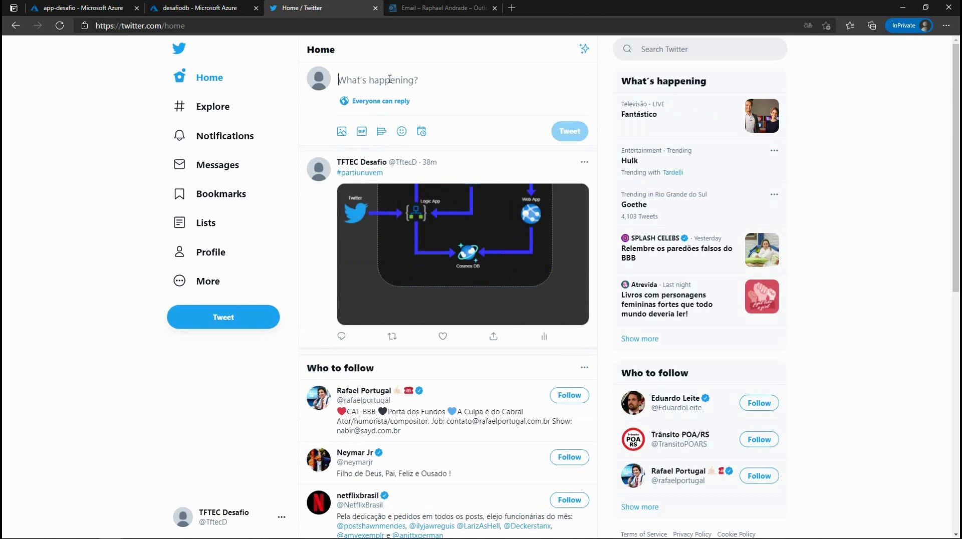
pyautogui.write('#partiunuvem')
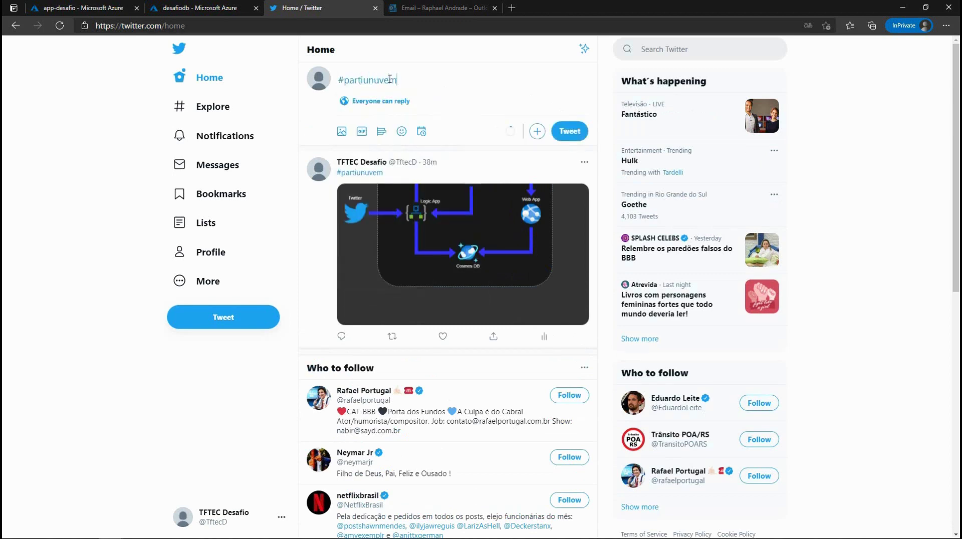
# Step: Attach img01.jpg, publish the tweet, and return to the app-desafio logic app
pyautogui.click(342, 132)
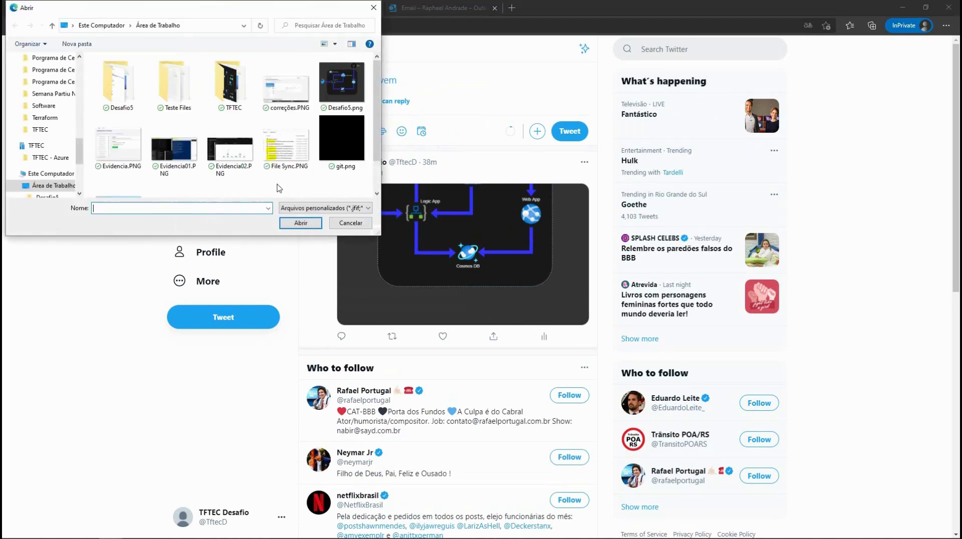
pyautogui.scroll(-1, 283, 122)
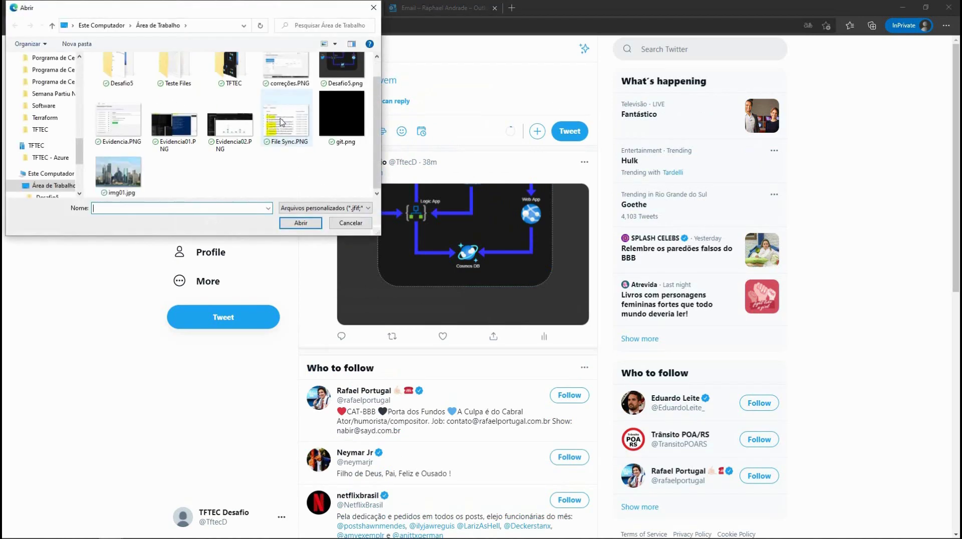
pyautogui.click(123, 172)
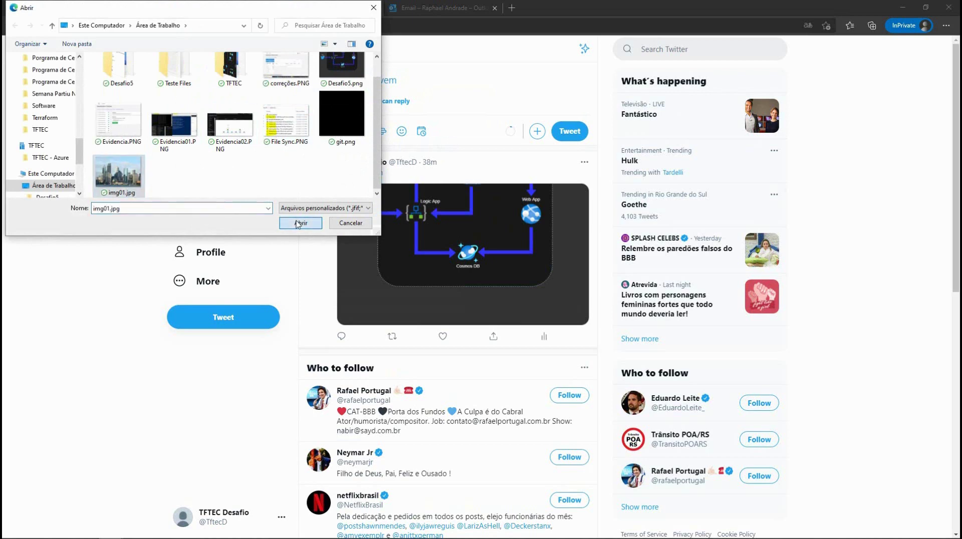
pyautogui.click(300, 223)
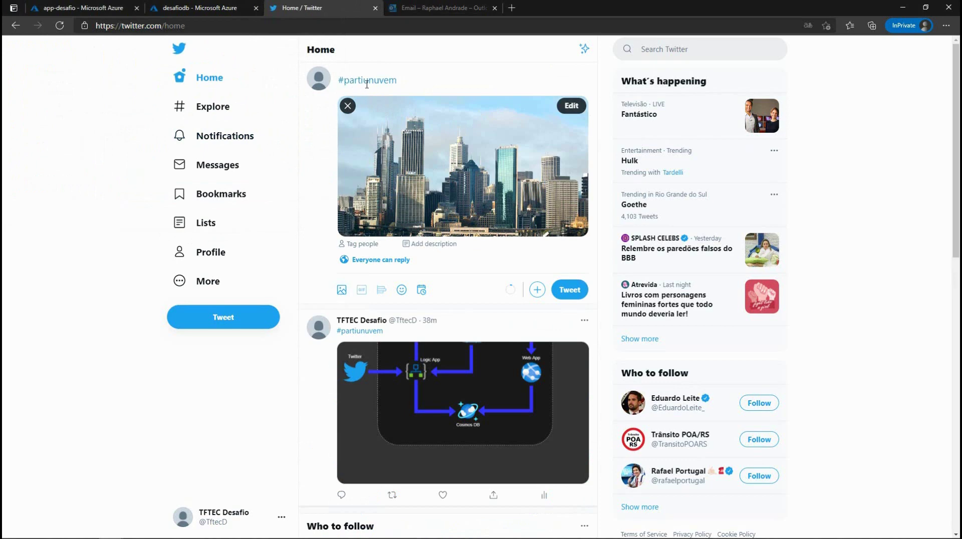
pyautogui.click(569, 290)
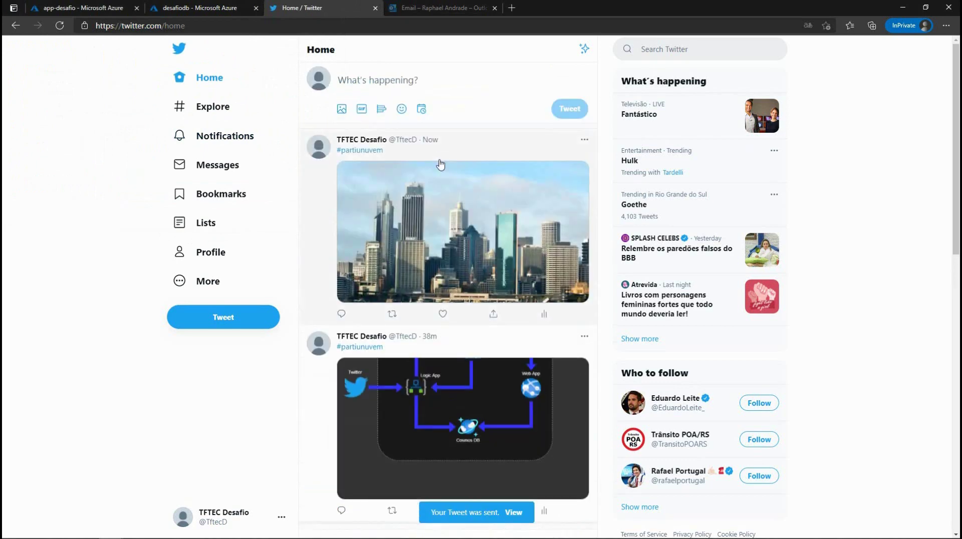
pyautogui.click(202, 8)
pyautogui.click(80, 7)
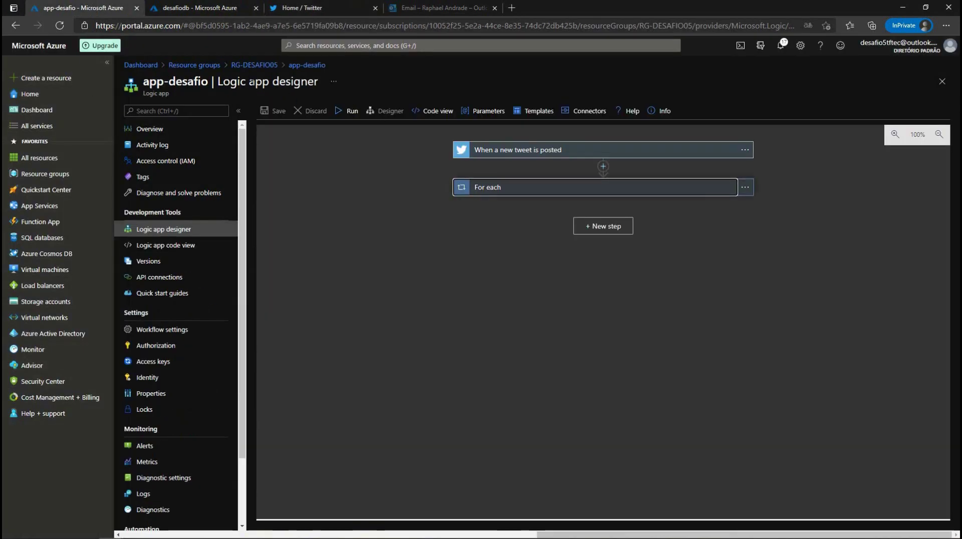
# Step: Run the When_a_new_tweet_is_posted trigger and inspect the latest fired entry in trigger history
pyautogui.click(149, 132)
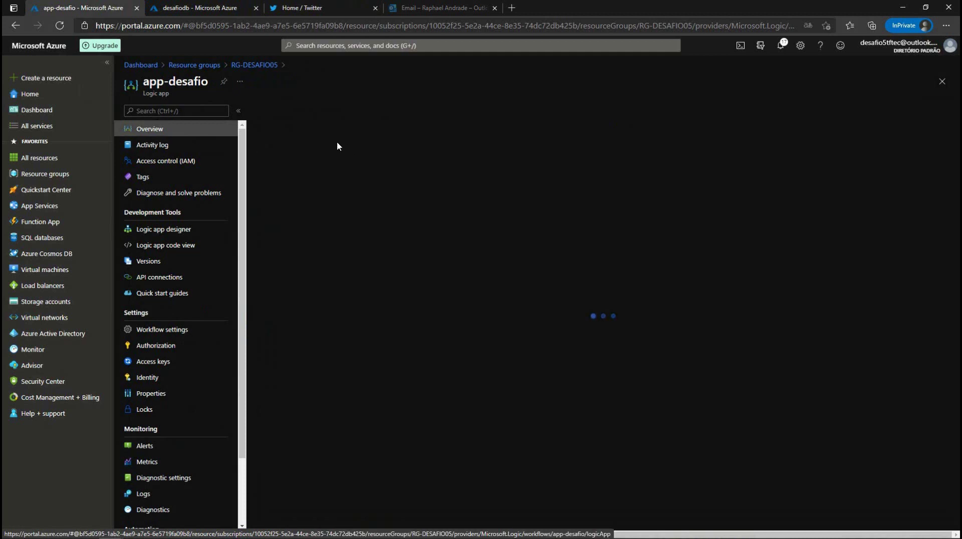
pyautogui.click(293, 112)
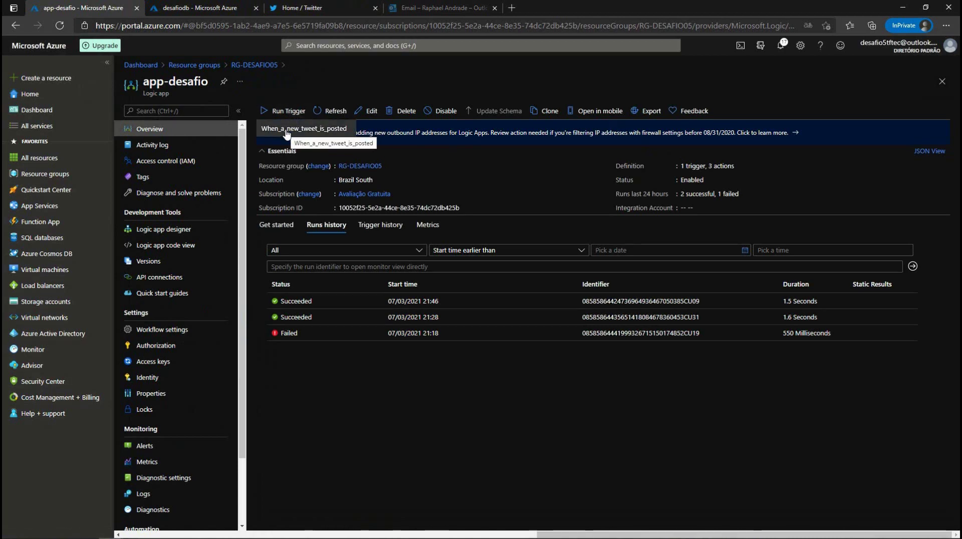
pyautogui.click(286, 131)
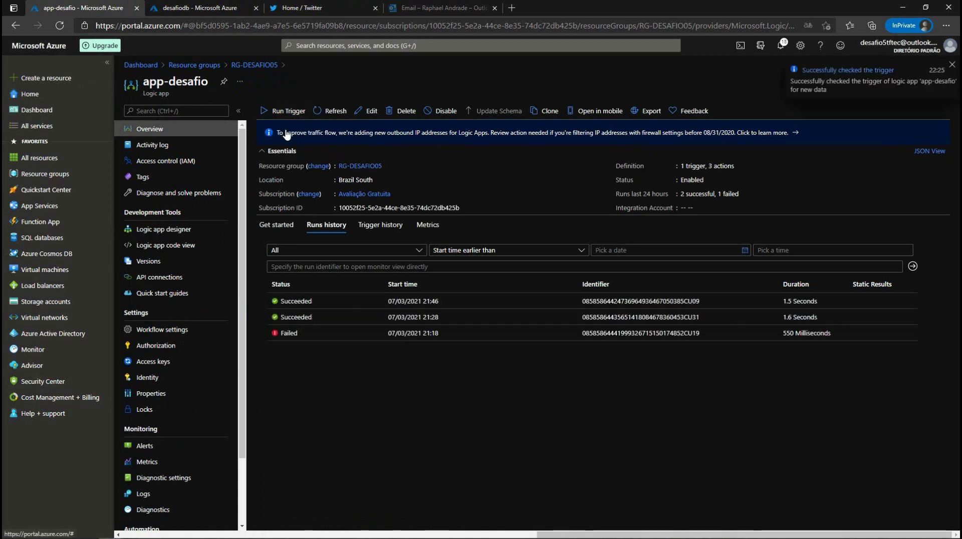
pyautogui.click(380, 225)
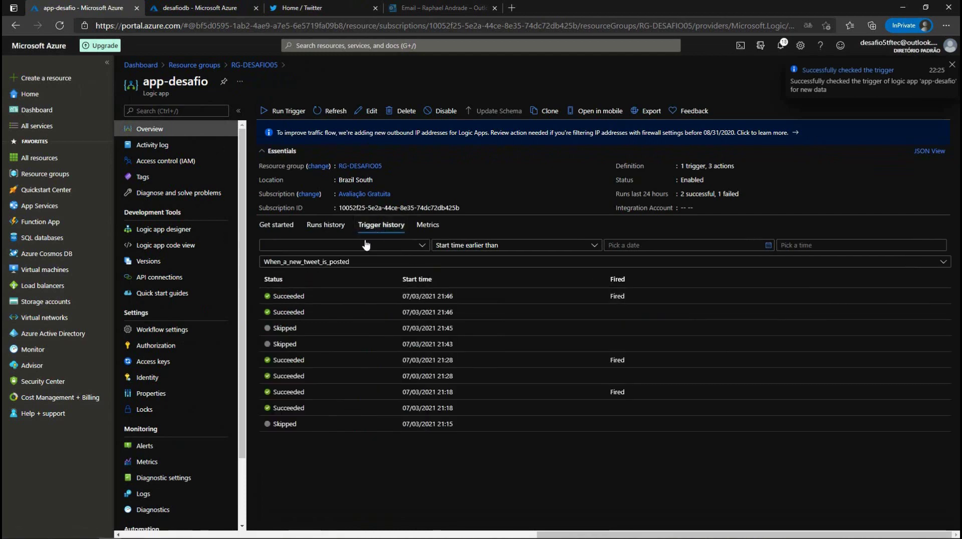
pyautogui.click(330, 112)
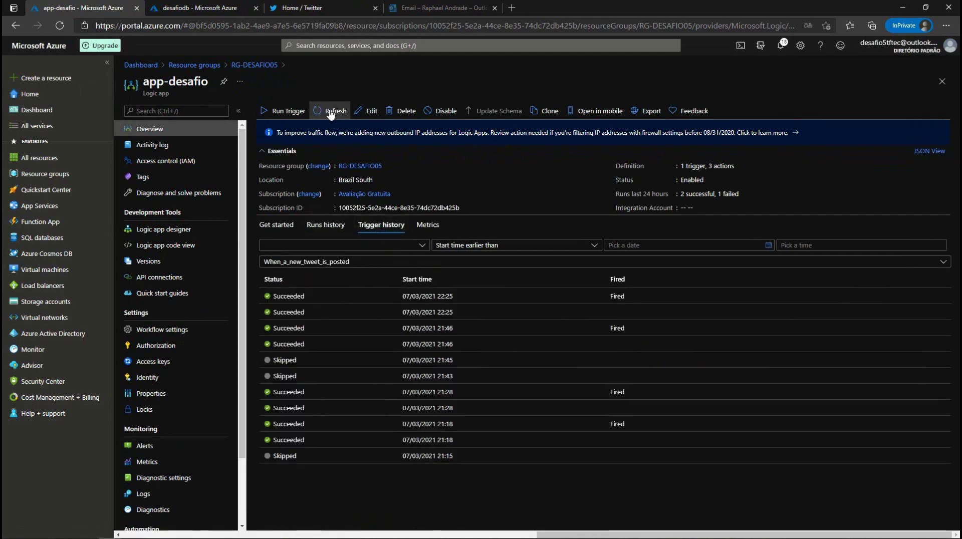
pyautogui.click(290, 300)
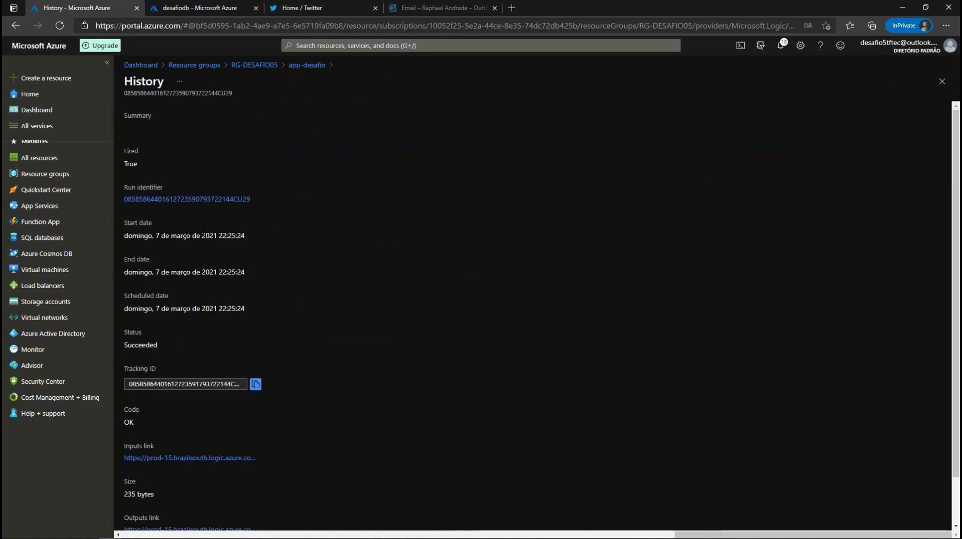
# Step: Open the runs history and select the newest successful 22:25 run
pyautogui.click(307, 65)
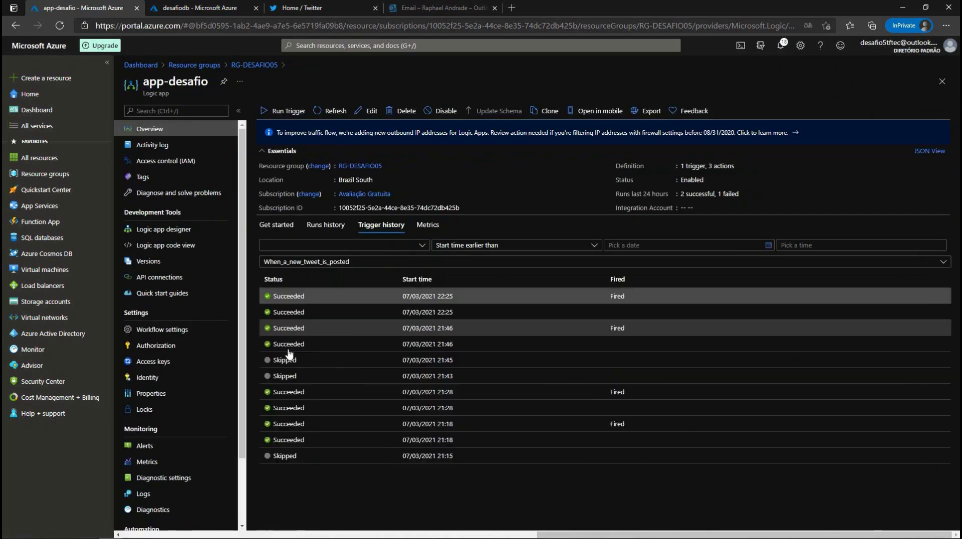
pyautogui.click(326, 225)
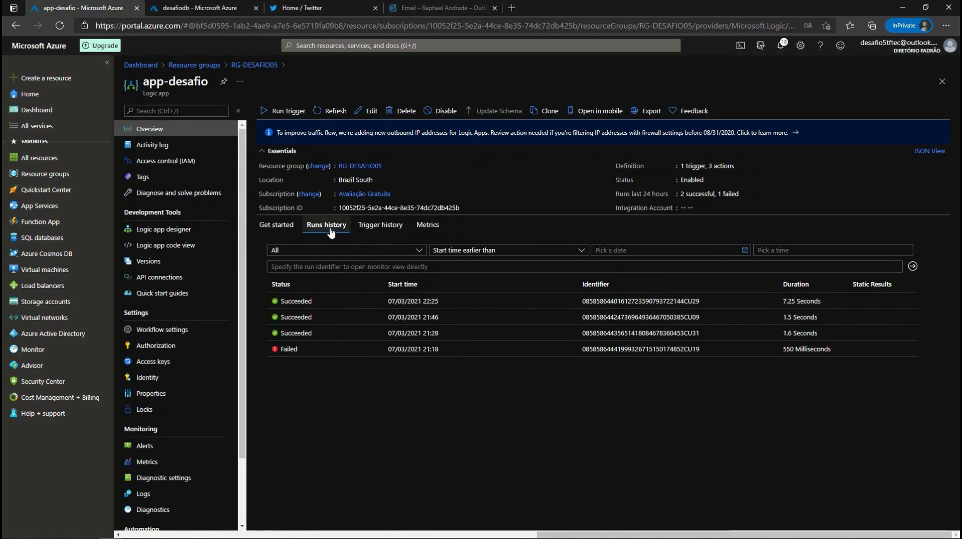
pyautogui.click(302, 303)
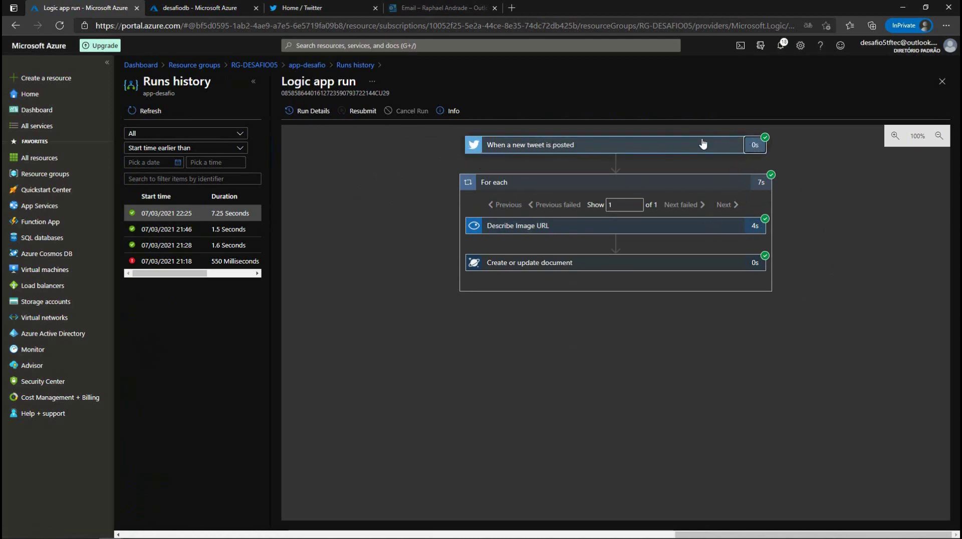
# Step: Read the #partiunuvem tweet trigger's 686-byte output body, then expand the For each loop's steps
pyautogui.click(595, 158)
pyautogui.scroll(-3, 565, 173)
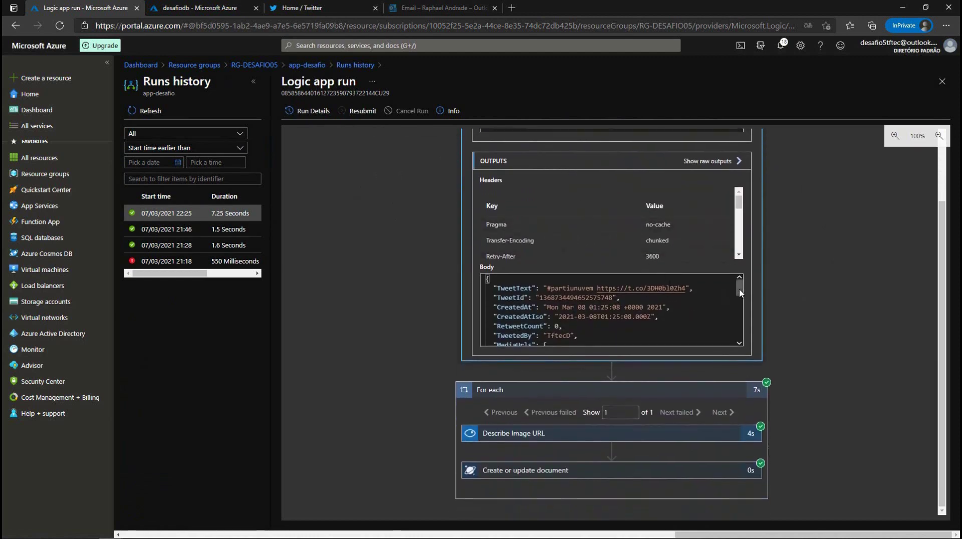
pyautogui.moveTo(740, 289); pyautogui.dragTo(740, 291)
pyautogui.scroll(-2, 740, 296)
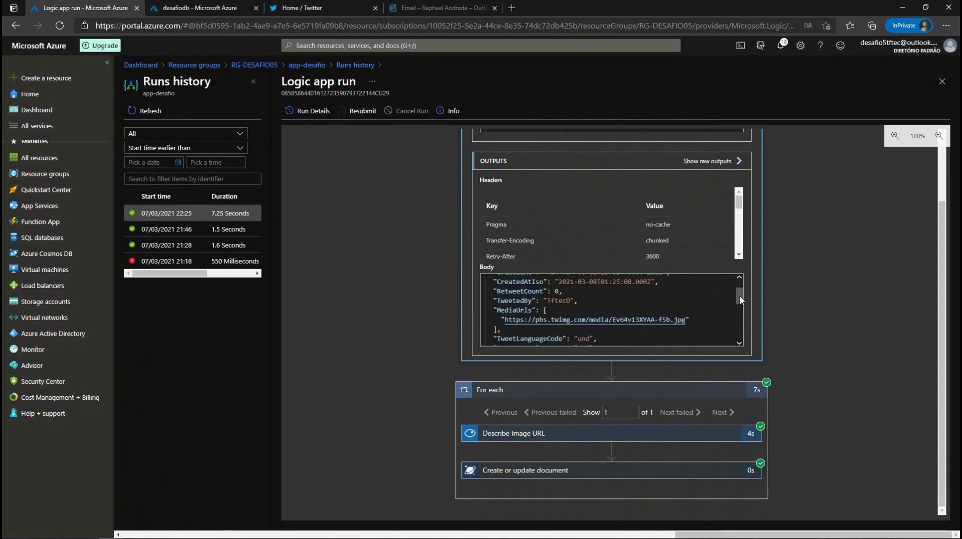
pyautogui.scroll(-4, 741, 300)
pyautogui.moveTo(741, 310); pyautogui.dragTo(740, 337)
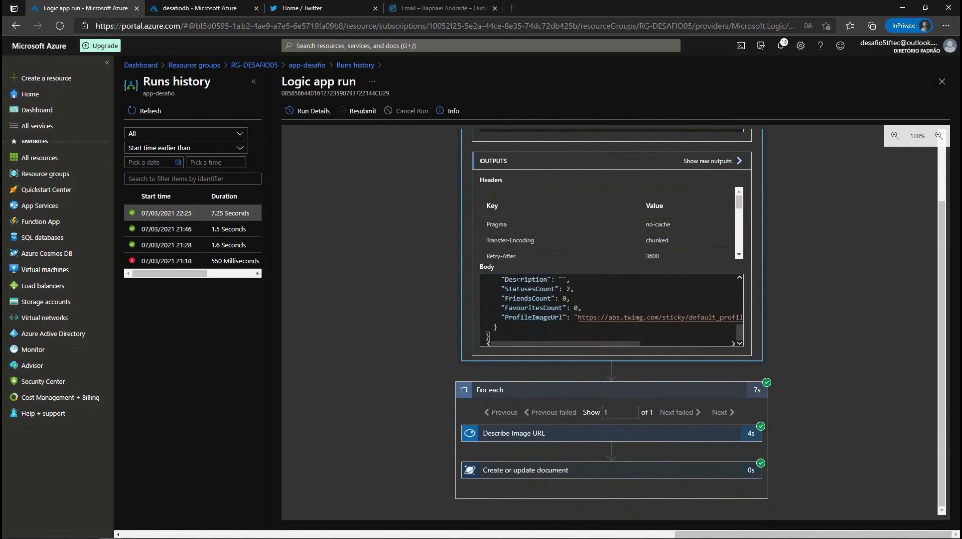
pyautogui.click(713, 392)
pyautogui.scroll(-5, 658, 304)
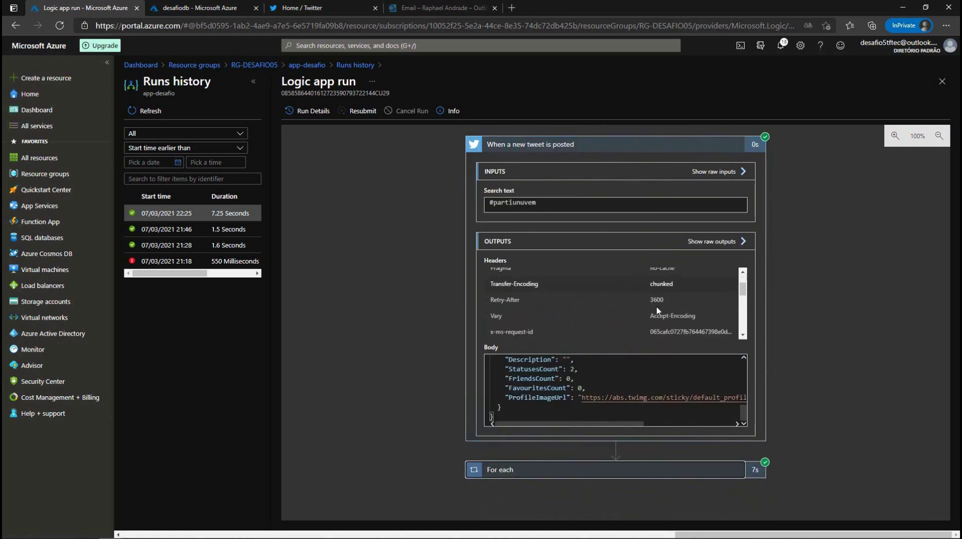
pyautogui.scroll(-4, 658, 310)
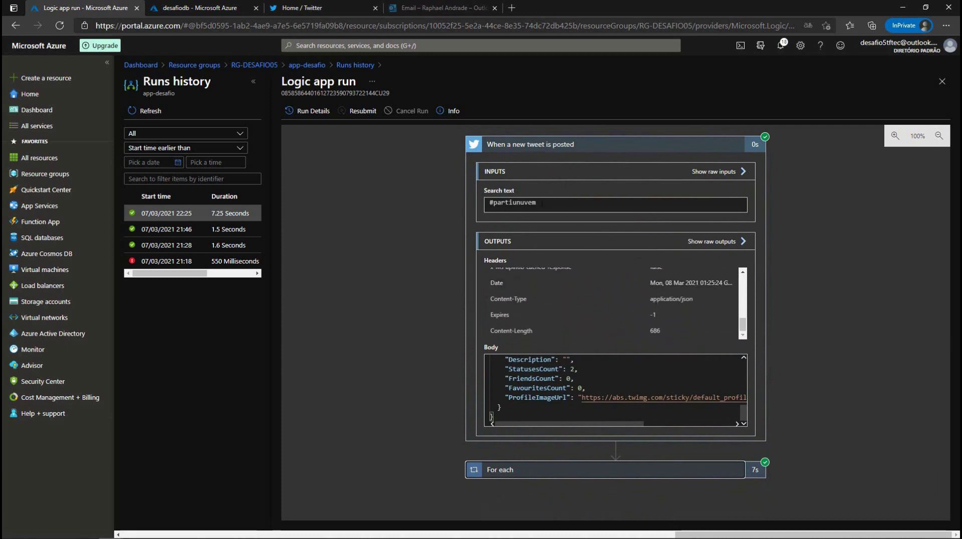
pyautogui.moveTo(540, 202); pyautogui.dragTo(479, 209)
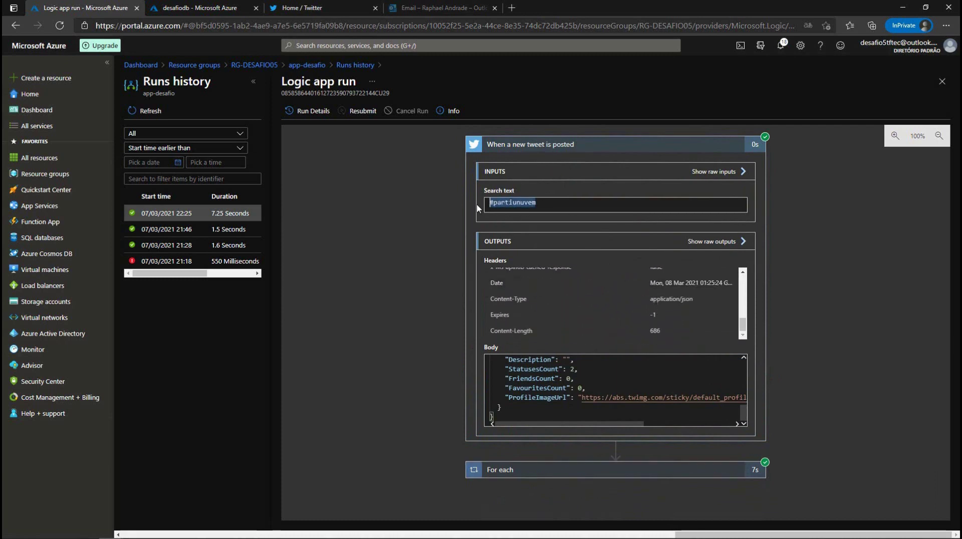
pyautogui.click(663, 479)
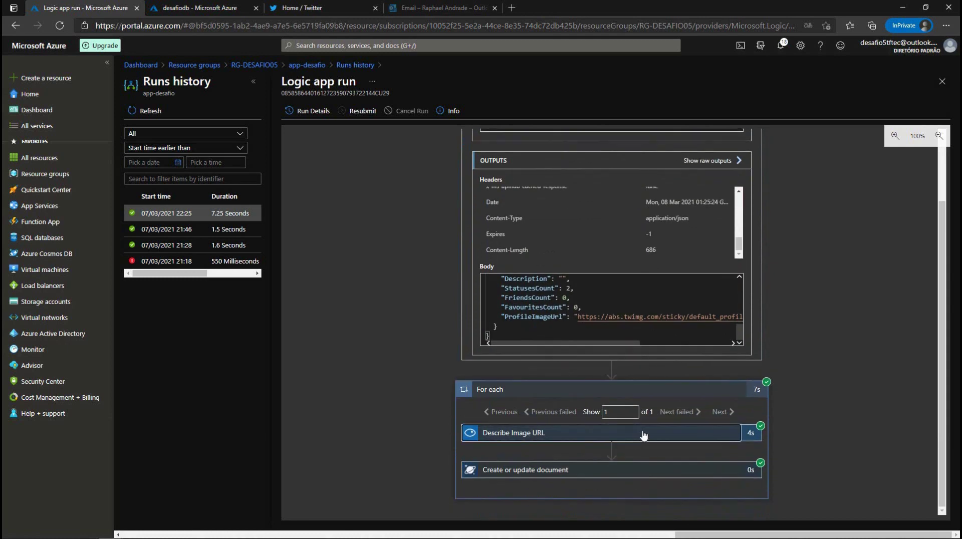
# Step: Expand Describe Image URL and scroll through its city-behind-water caption (0.976) and tag names
pyautogui.click(642, 434)
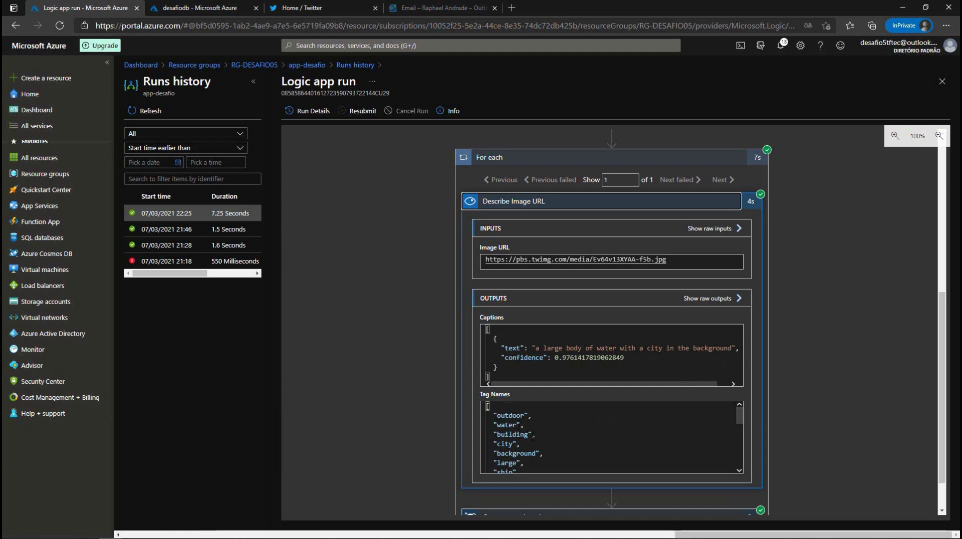
pyautogui.scroll(-2, 529, 458)
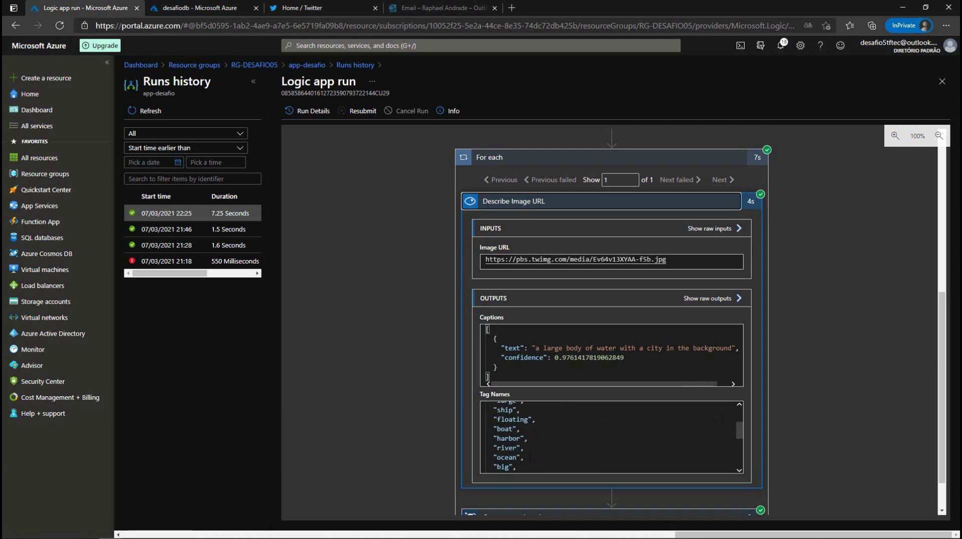
pyautogui.scroll(-3, 545, 450)
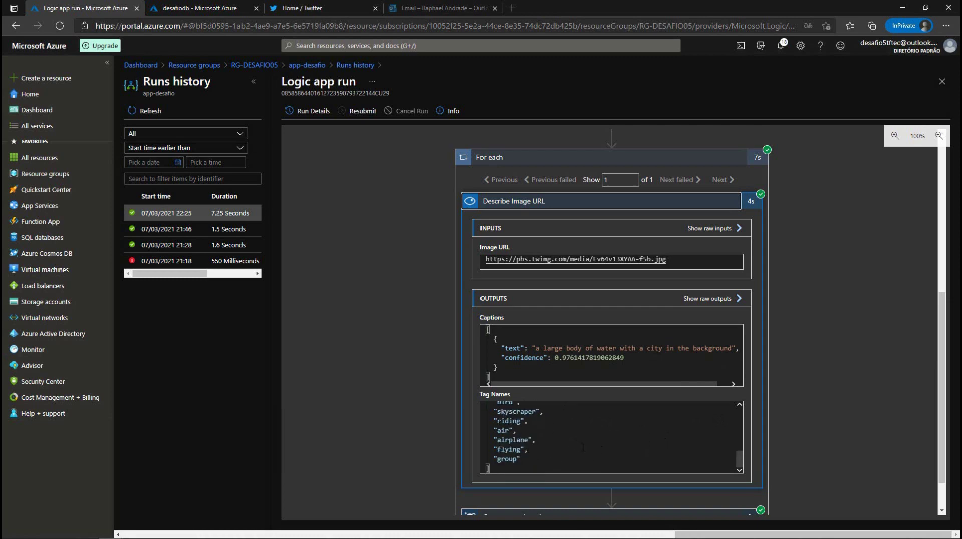
pyautogui.scroll(2, 539, 458)
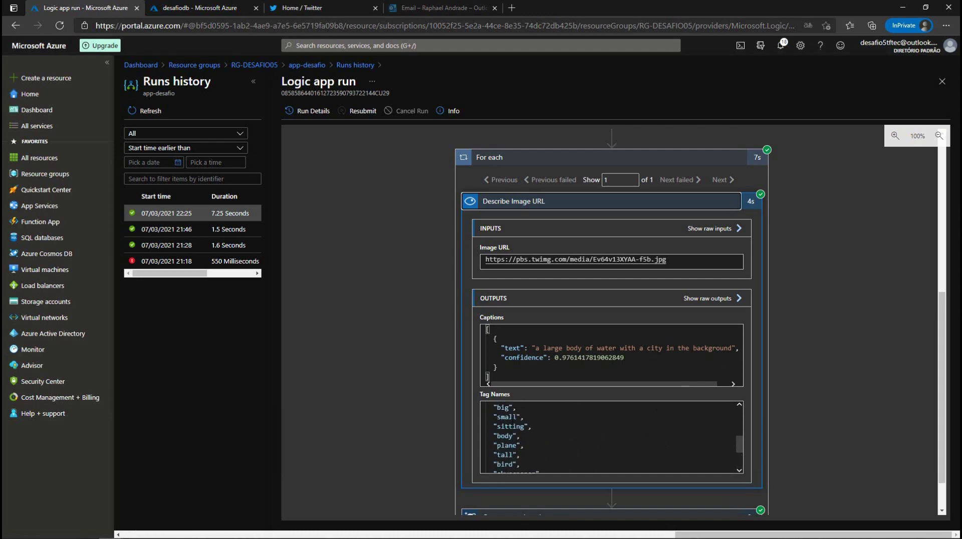
pyautogui.scroll(2, 627, 448)
pyautogui.scroll(-5, 625, 446)
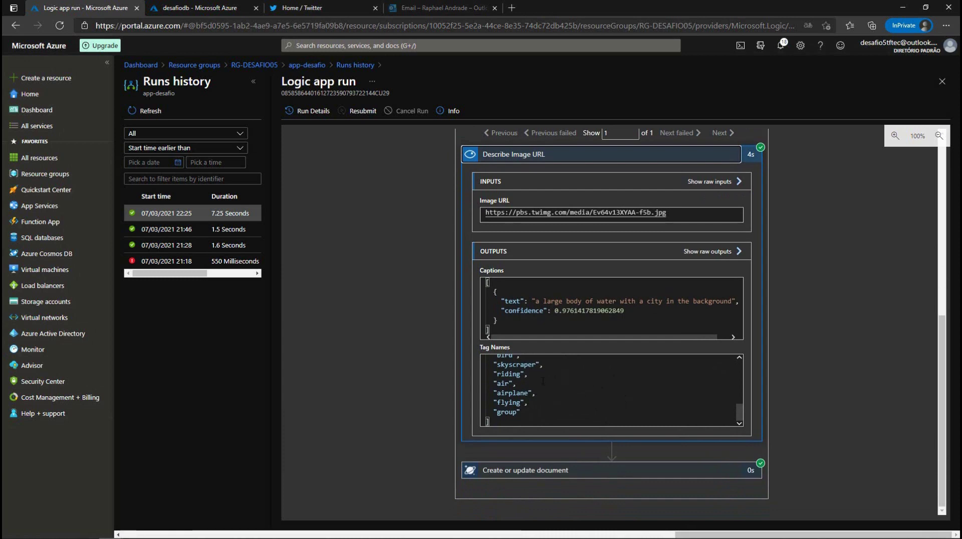
# Step: Expand the Create or update document run step and review its database, collection and document inputs
pyautogui.click(690, 469)
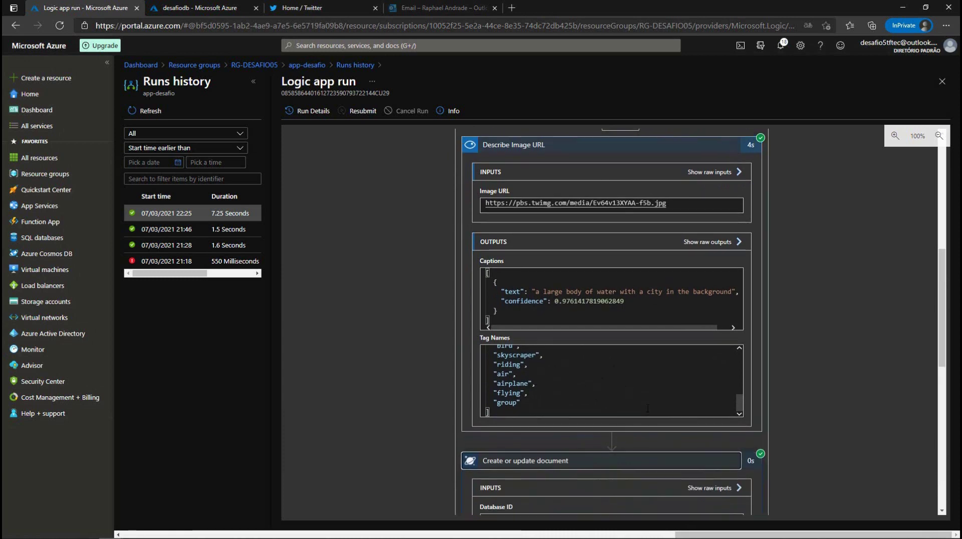
pyautogui.scroll(-5, 517, 275)
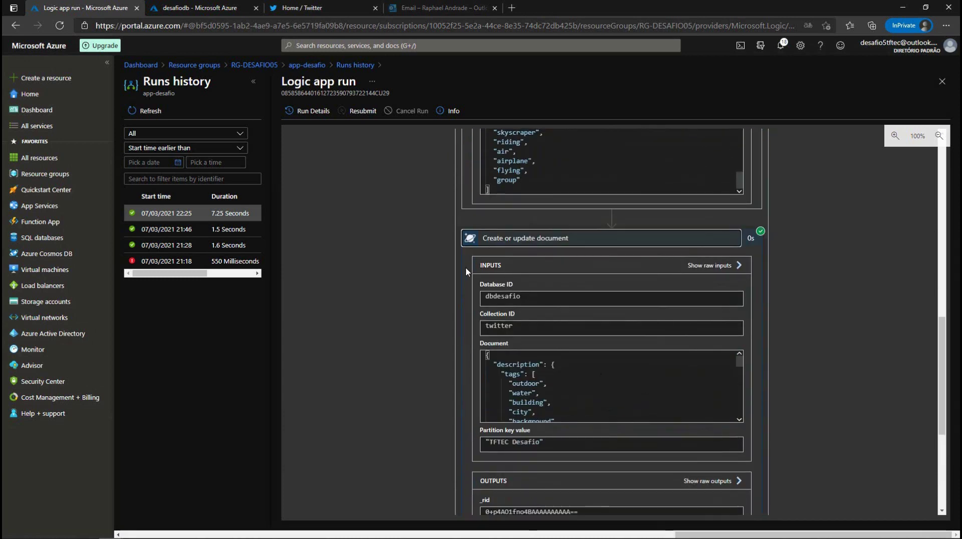
pyautogui.scroll(3, 596, 308)
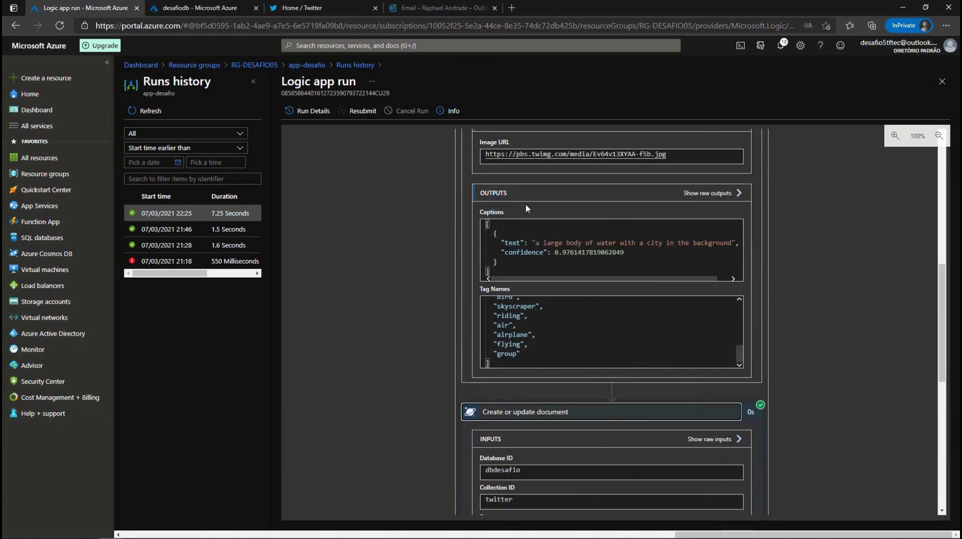
pyautogui.scroll(10, 546, 209)
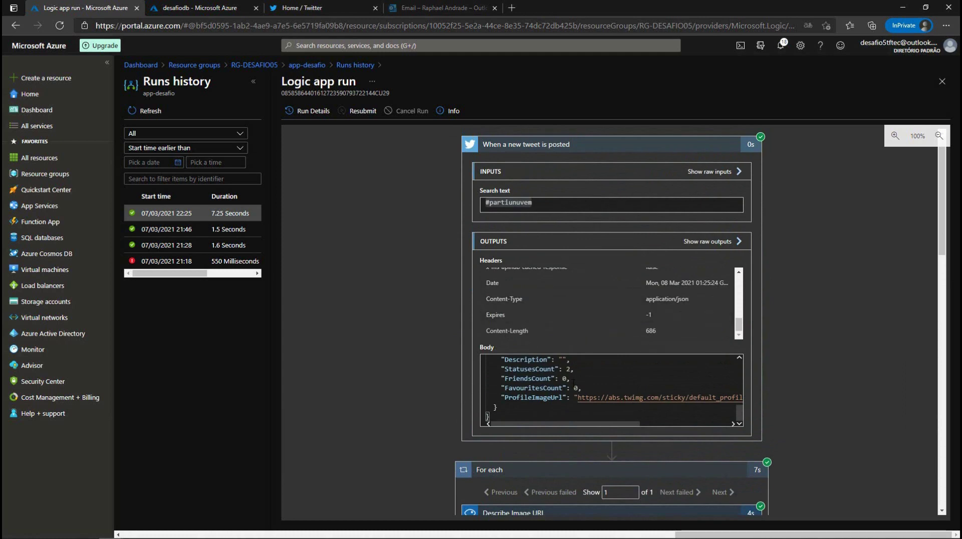
pyautogui.scroll(-2, 495, 225)
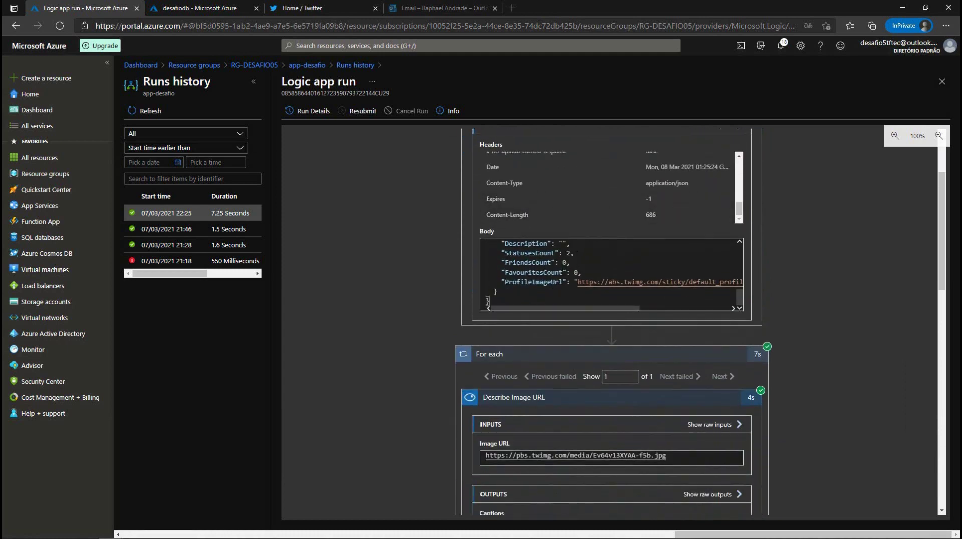
pyautogui.scroll(-2, 530, 326)
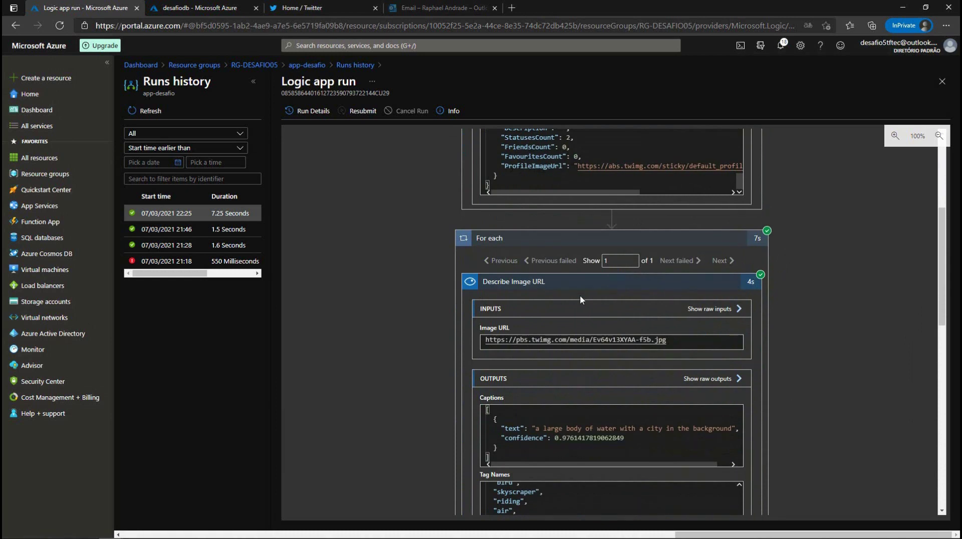
pyautogui.scroll(-2, 580, 300)
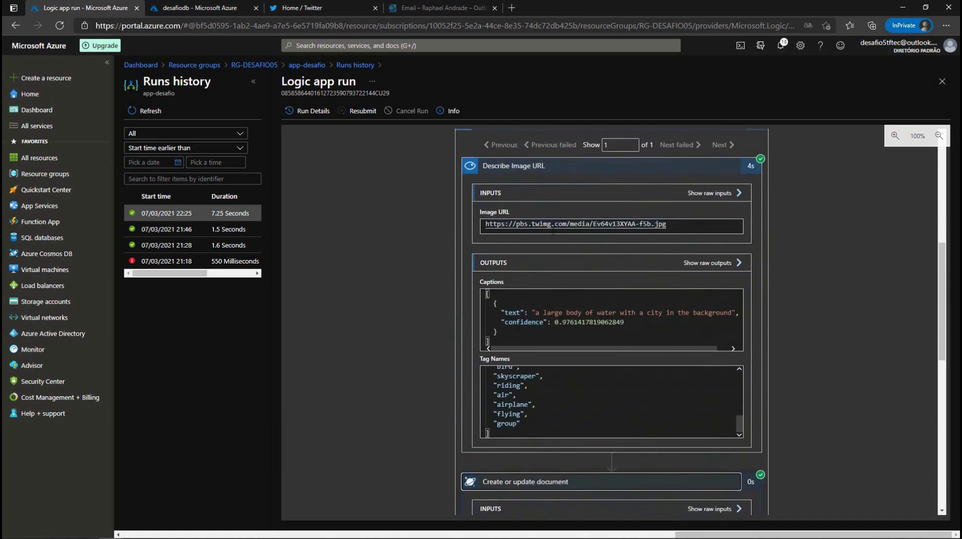
pyautogui.scroll(-2, 557, 251)
pyautogui.scroll(1, 532, 244)
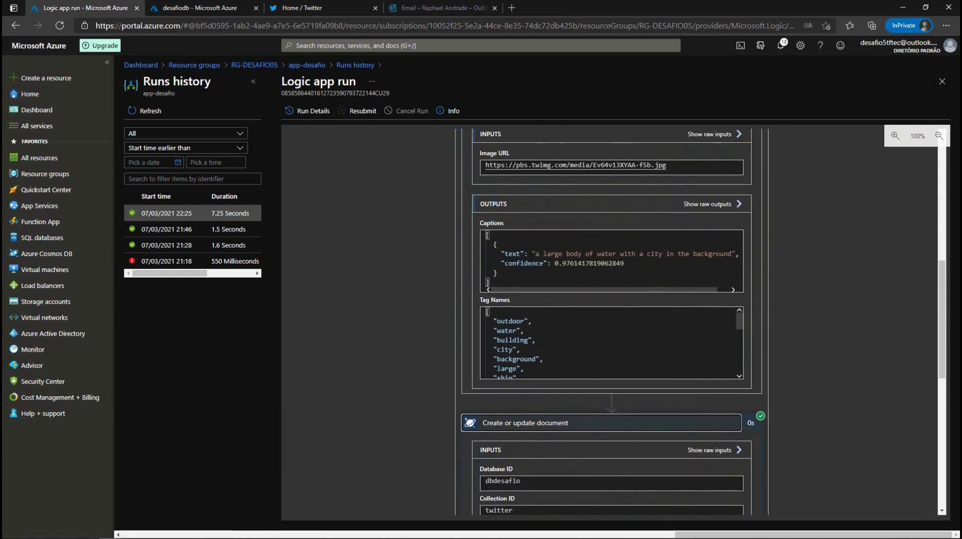
pyautogui.scroll(-3, 576, 252)
pyautogui.scroll(-1, 577, 251)
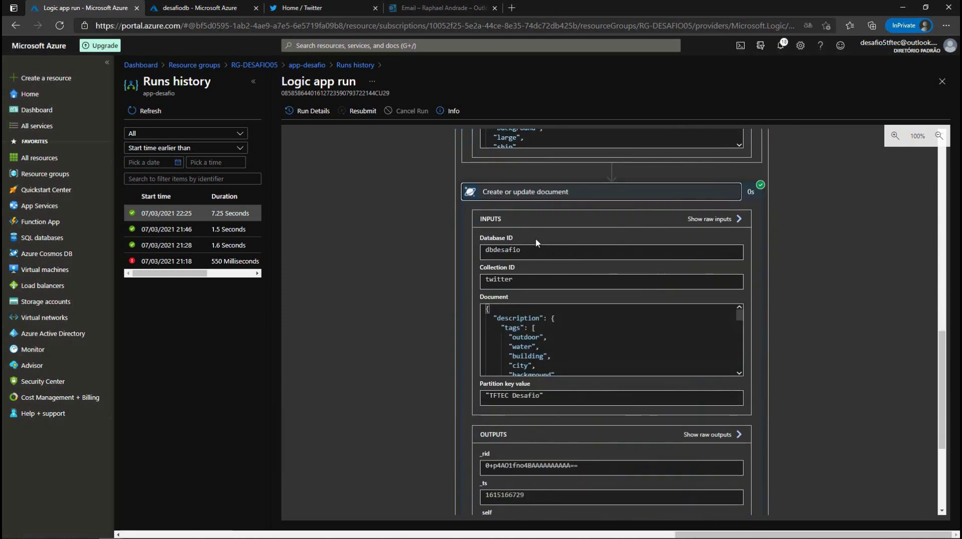
pyautogui.scroll(-2, 621, 273)
pyautogui.scroll(2, 620, 273)
pyautogui.scroll(1, 620, 273)
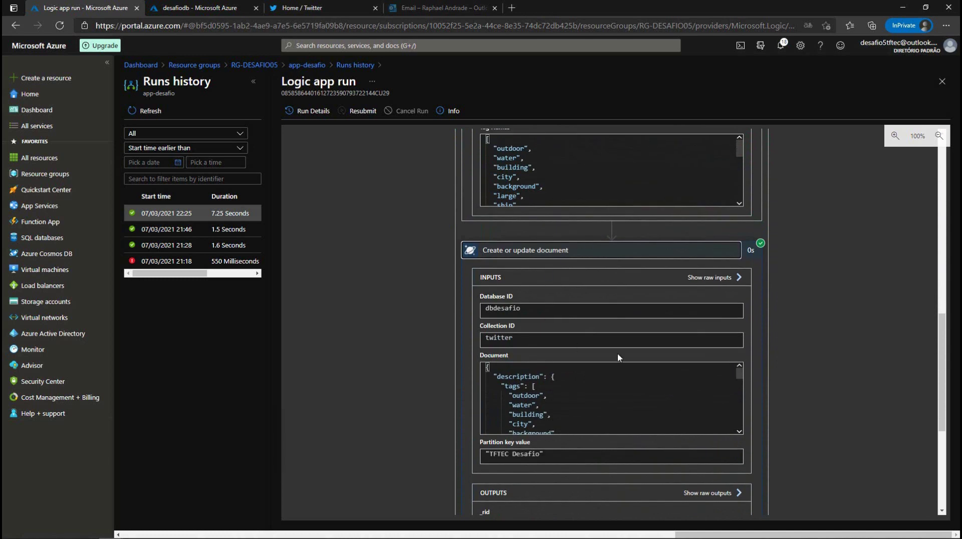
pyautogui.scroll(-6, 516, 381)
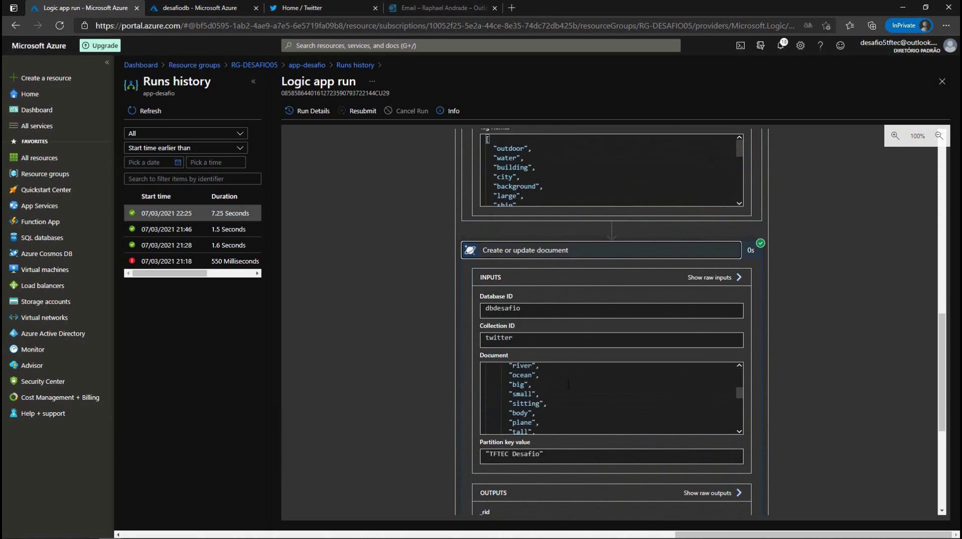
pyautogui.scroll(-1, 566, 390)
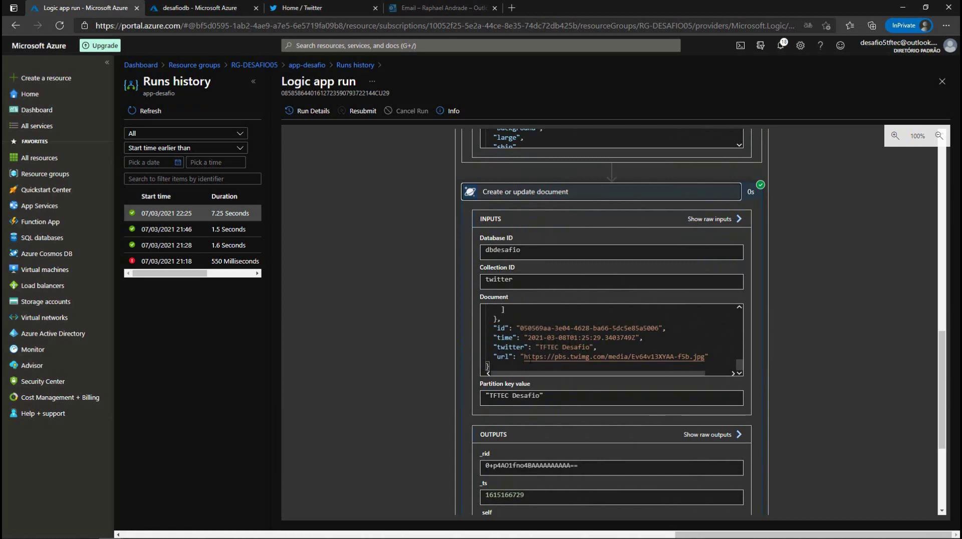
# Step: Highlight the partition key 'TFTEC Desafio' and check the output confirming the write to dbdesafio/twitter
pyautogui.moveTo(543, 396); pyautogui.dragTo(485, 396)
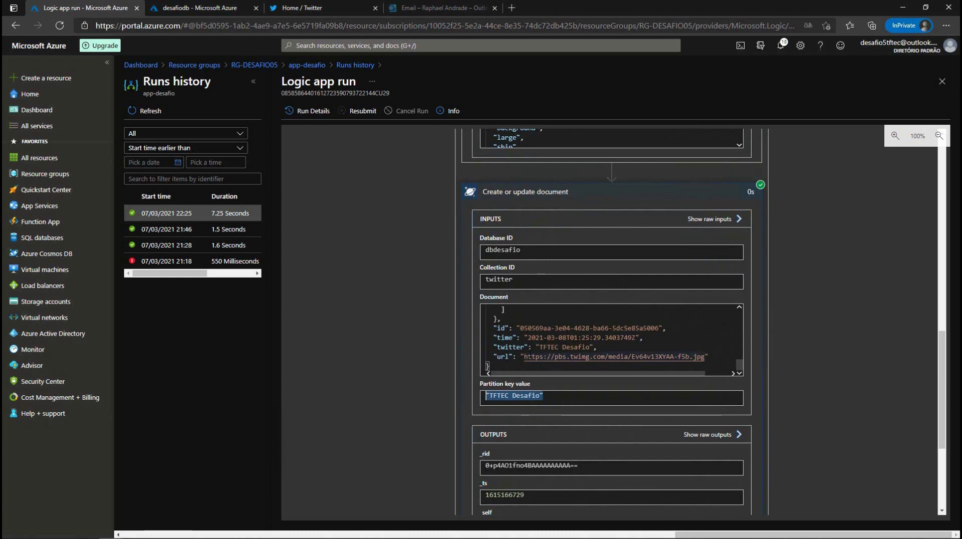
pyautogui.scroll(-1, 486, 396)
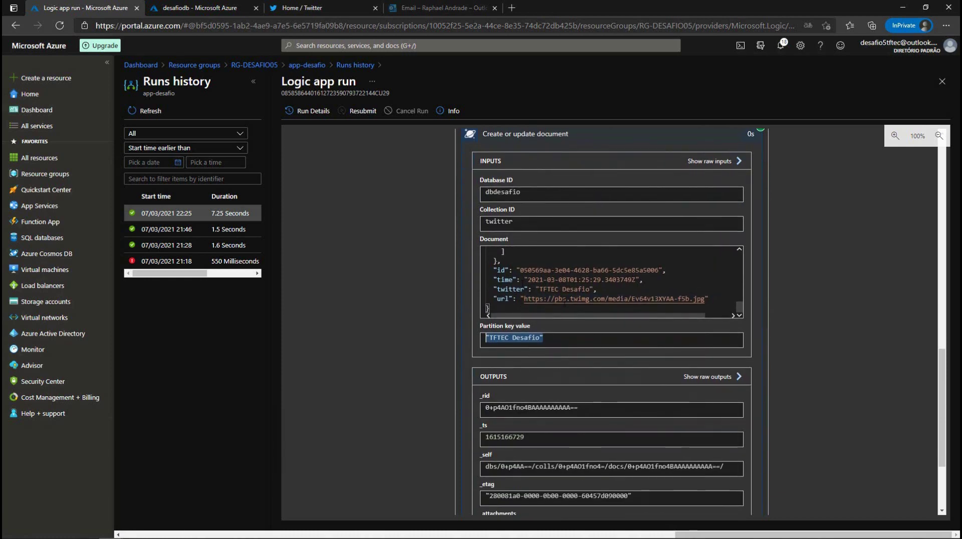
pyautogui.scroll(-3, 530, 293)
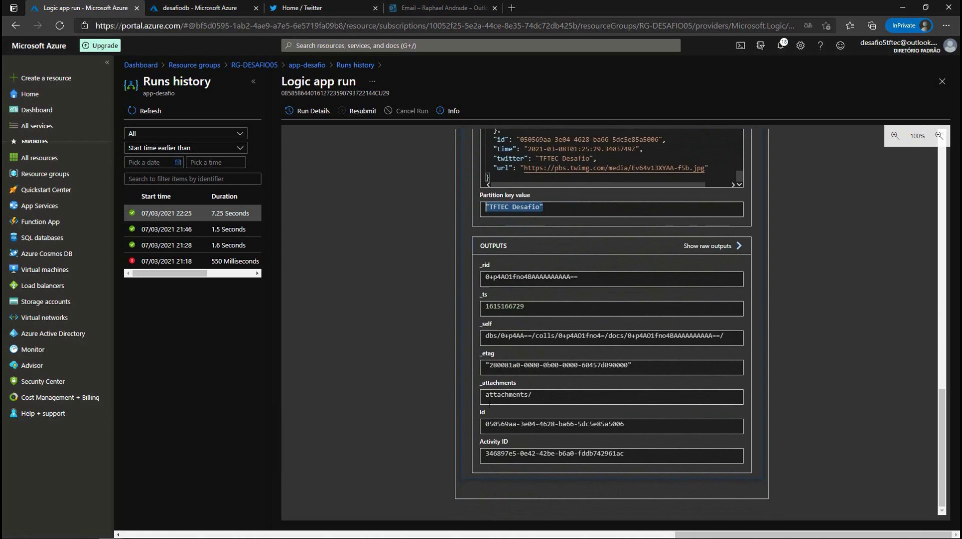
pyautogui.scroll(15, 490, 449)
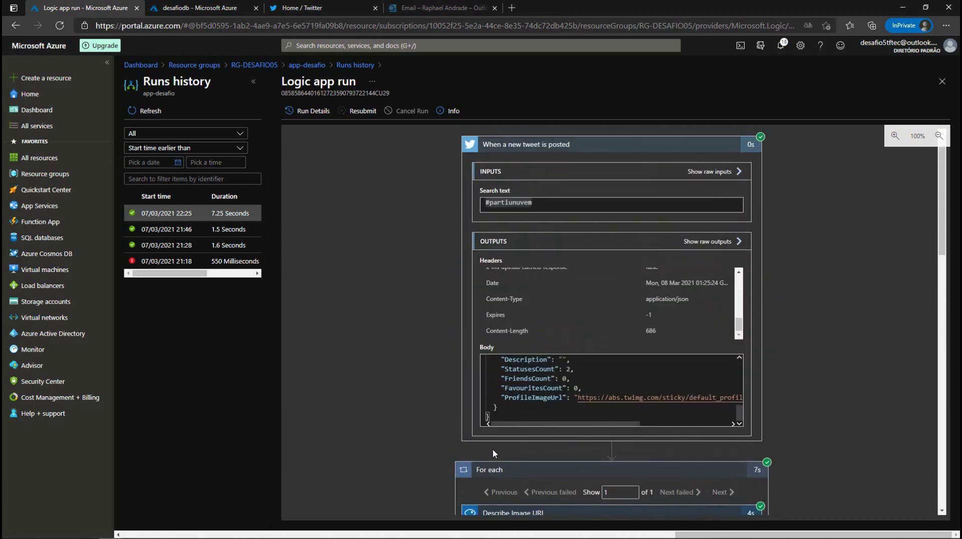
# Step: In the desafiodb Data Explorer, refresh the twitter container's items and widen the list
pyautogui.click(192, 14)
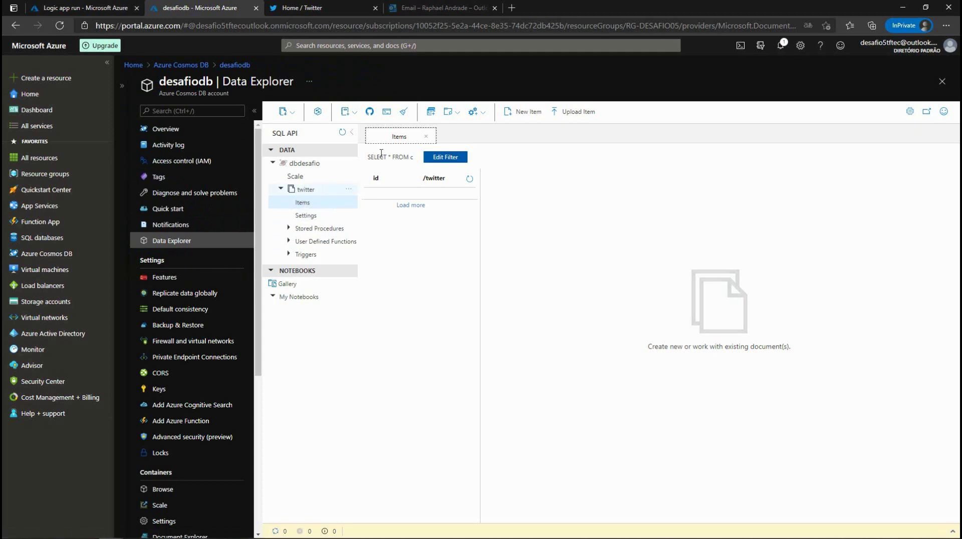
pyautogui.click(342, 132)
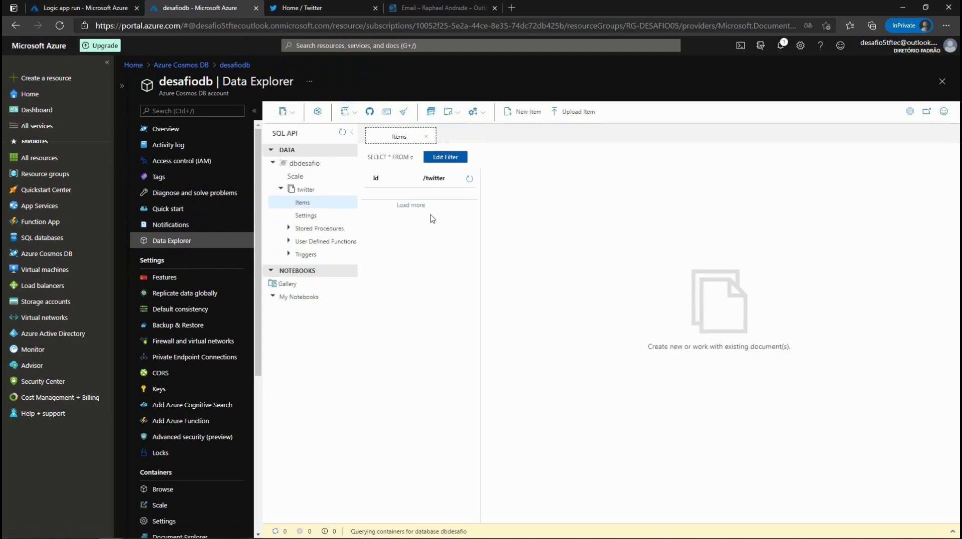
pyautogui.click(470, 180)
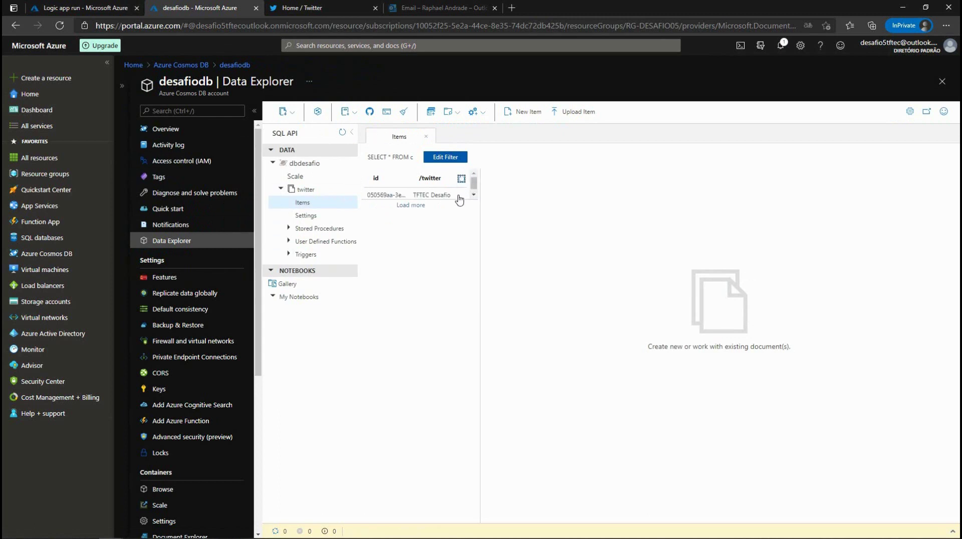
pyautogui.moveTo(480, 202); pyautogui.dragTo(591, 208)
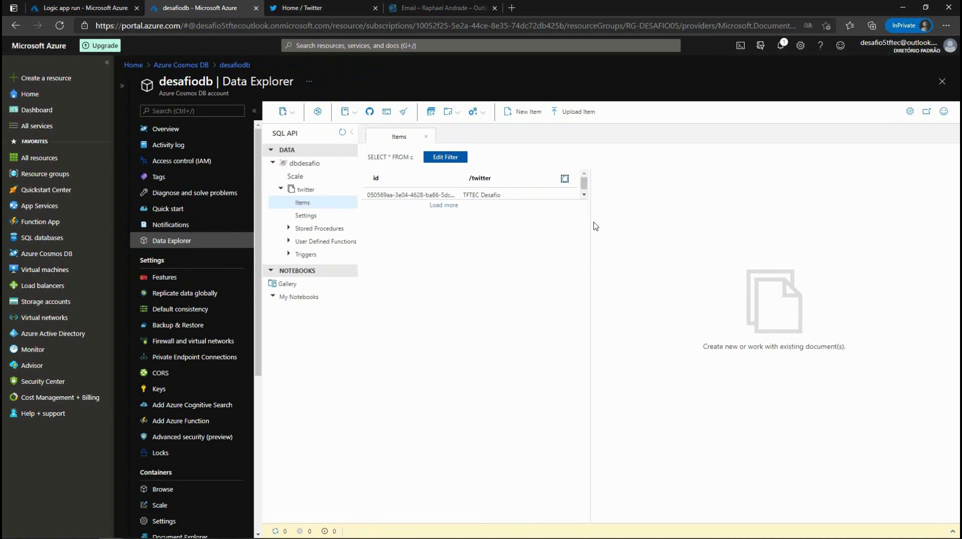
pyautogui.moveTo(589, 218); pyautogui.dragTo(635, 220)
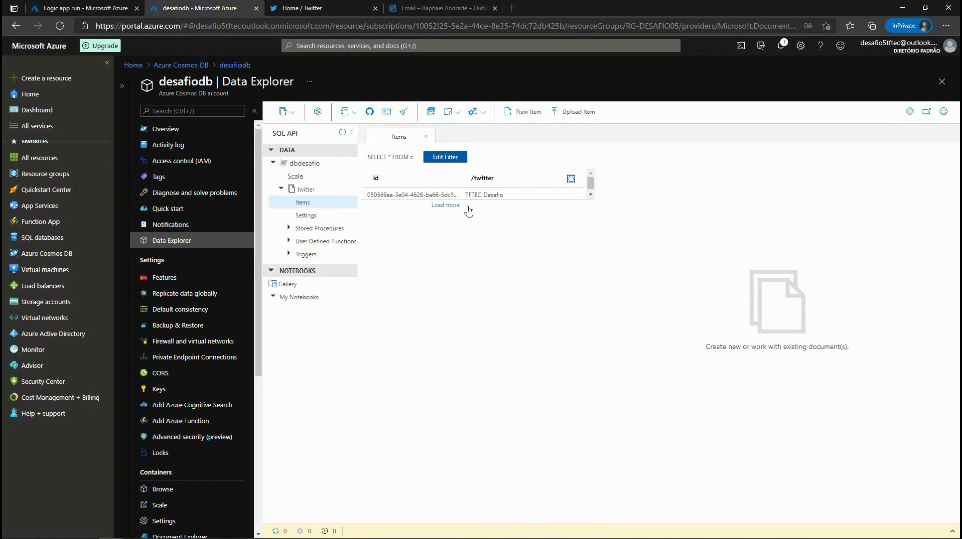
# Step: Open the stored tweet document and view its pbs.twimg.com image URL
pyautogui.click(398, 195)
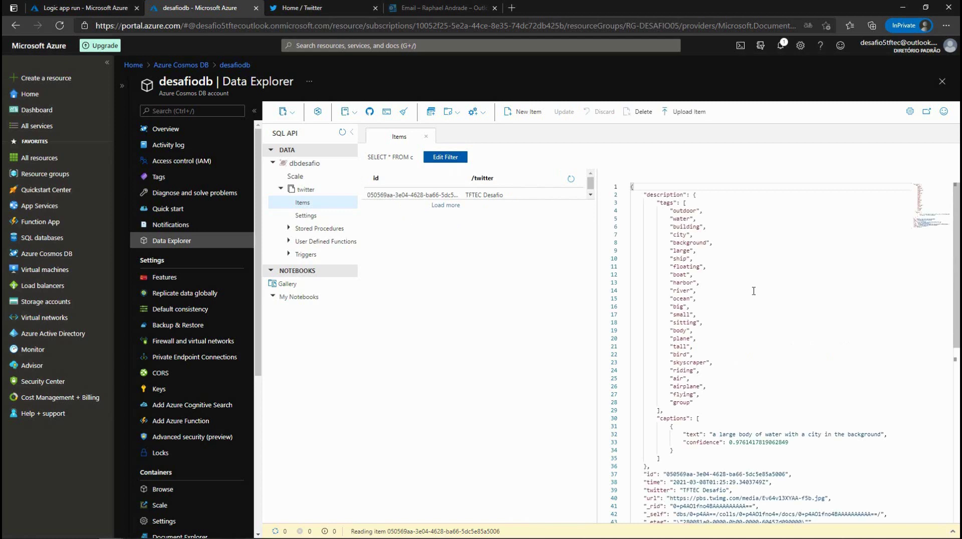
pyautogui.scroll(-2, 754, 291)
pyautogui.scroll(-5, 753, 291)
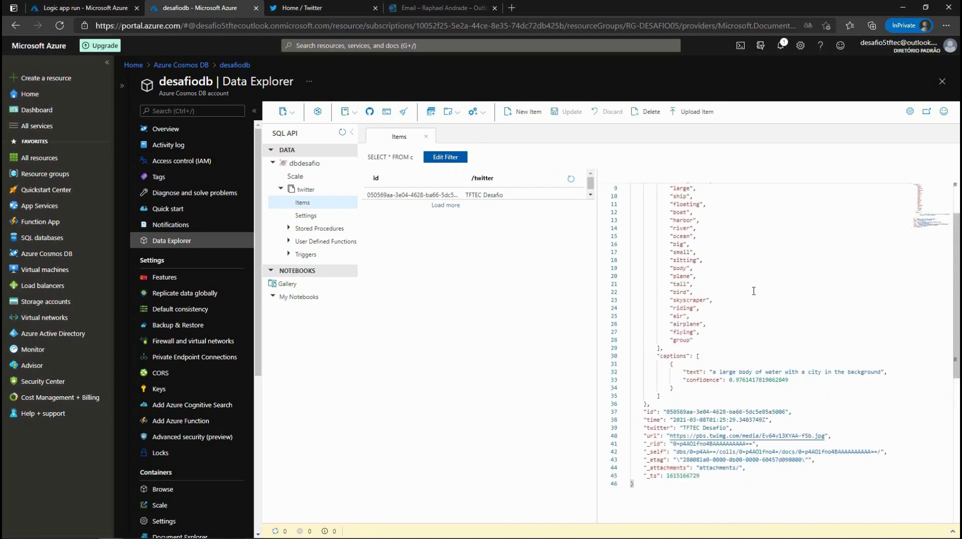
pyautogui.keyDown('ctrl'); pyautogui.click(747, 270); pyautogui.keyUp('ctrl')
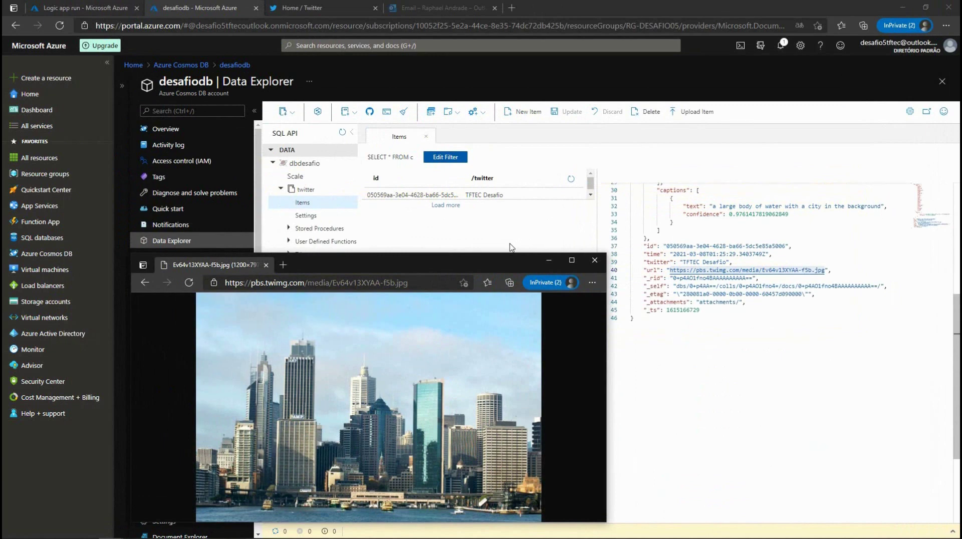
pyautogui.click(594, 260)
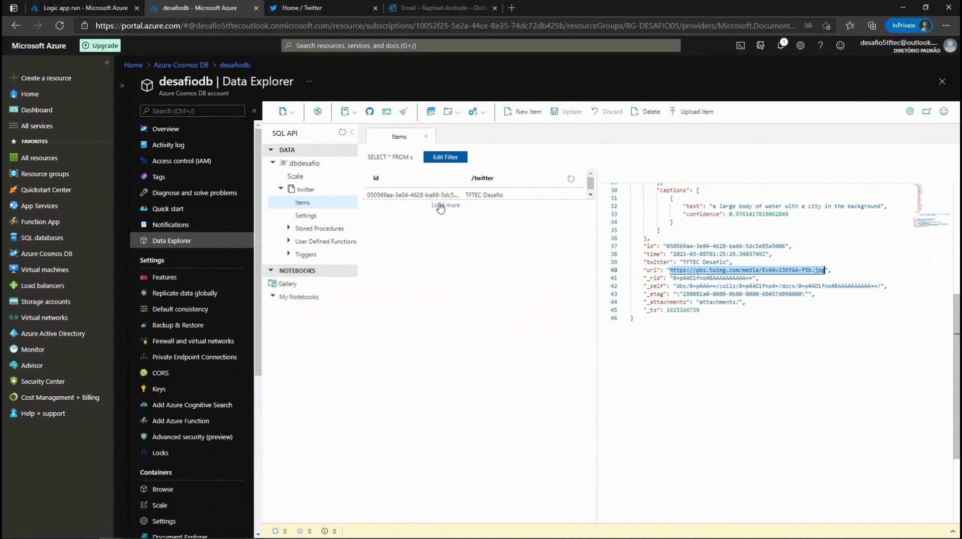
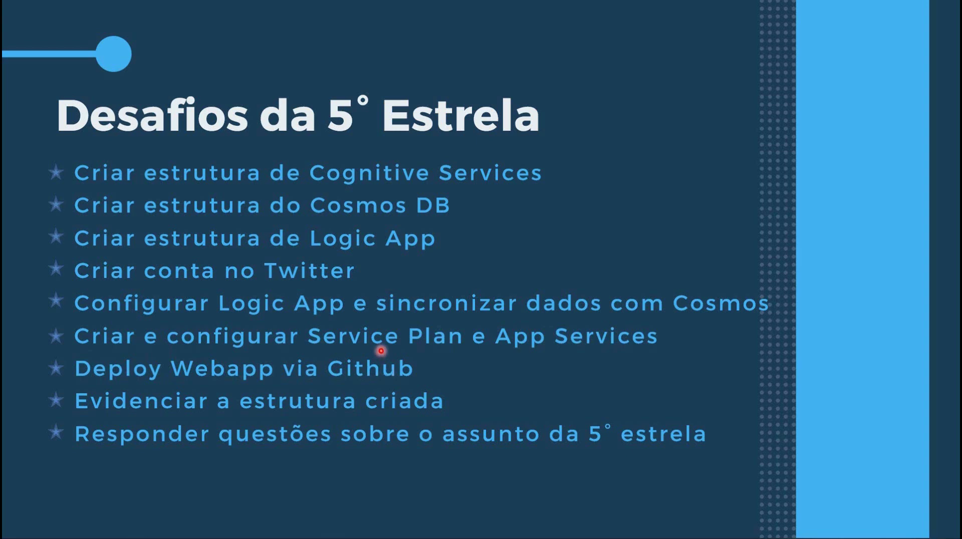
# Step: Return from the slide to the desafiodb Data Explorer showing the stored tweet document
pyautogui.hotkey('alt', 'Tab')
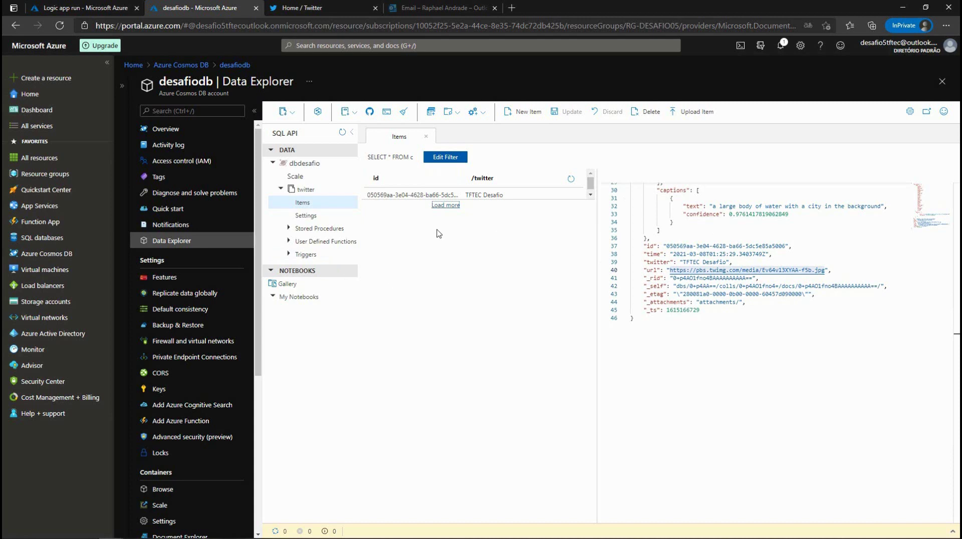
# Step: Search the portal for 'service plan' and open the empty App Service plans list
pyautogui.click(314, 46)
pyautogui.write('service')
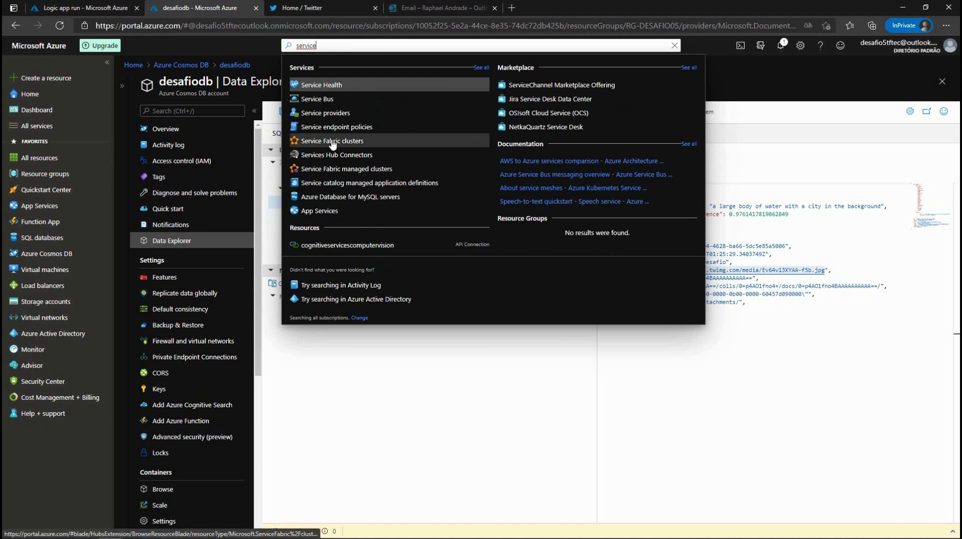
pyautogui.write('plan')
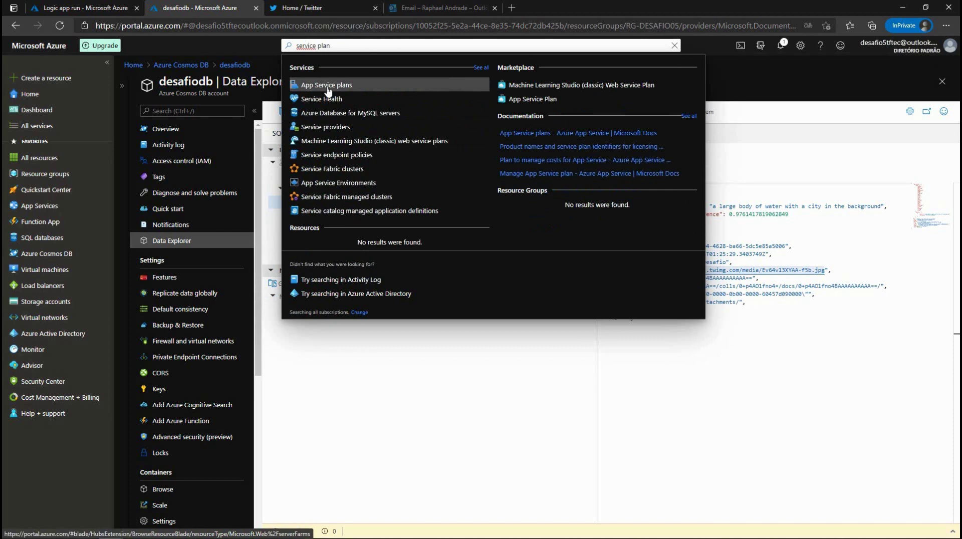
pyautogui.click(328, 86)
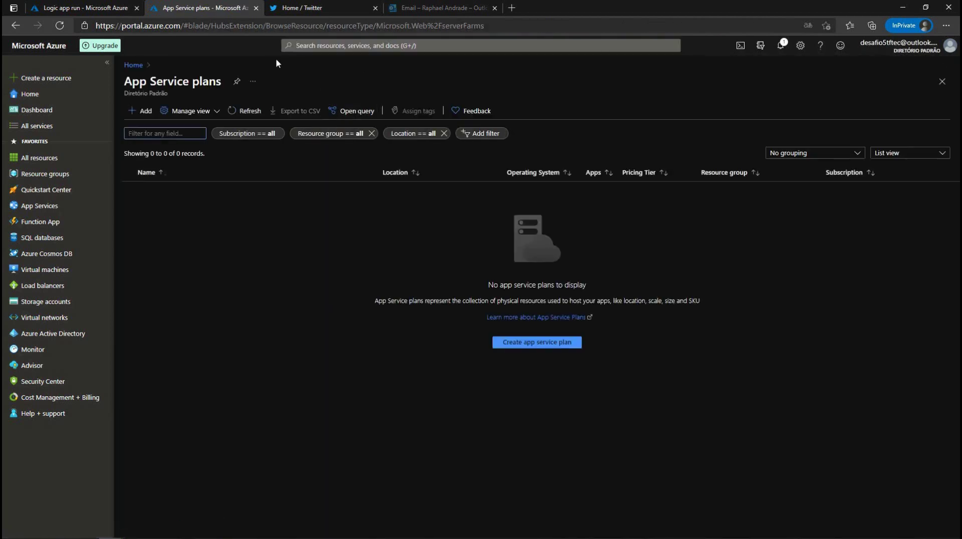
# Step: Start a new App Service plan named PLAN-DESAFIO in resource group RG-DESAFIO05
pyautogui.click(139, 112)
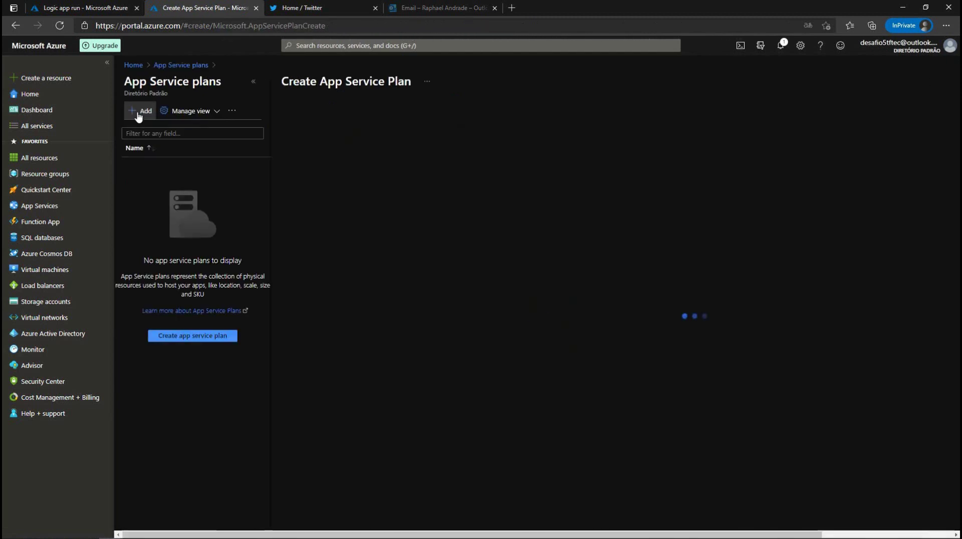
pyautogui.click(253, 81)
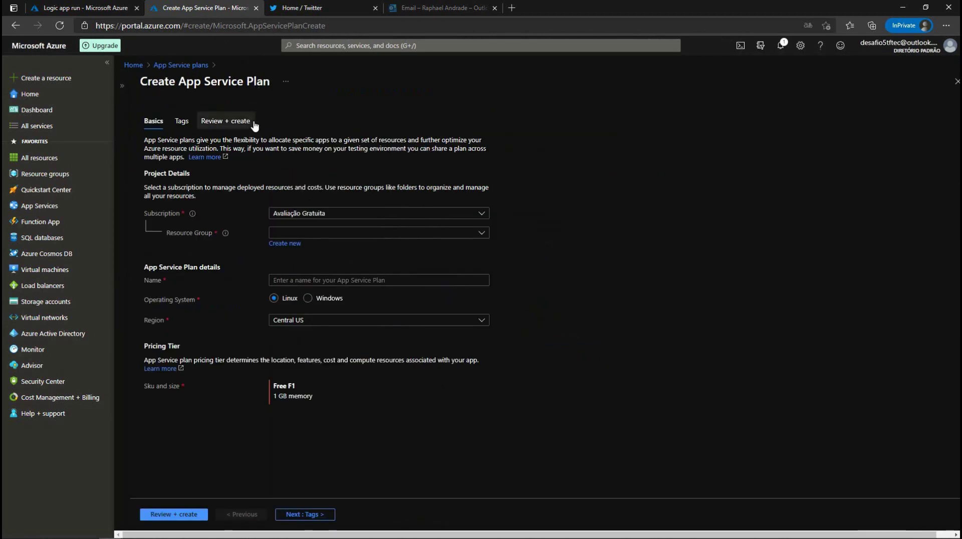
pyautogui.click(456, 237)
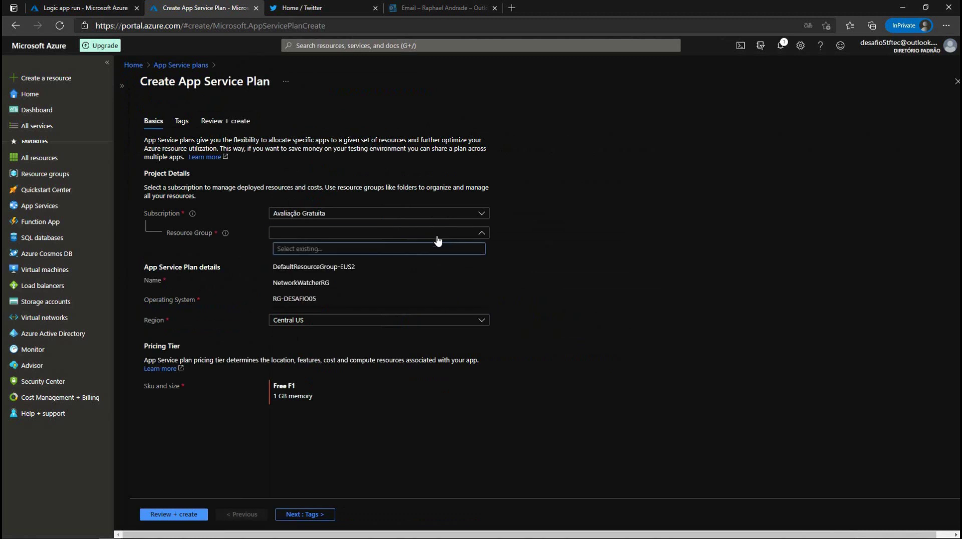
pyautogui.click(311, 299)
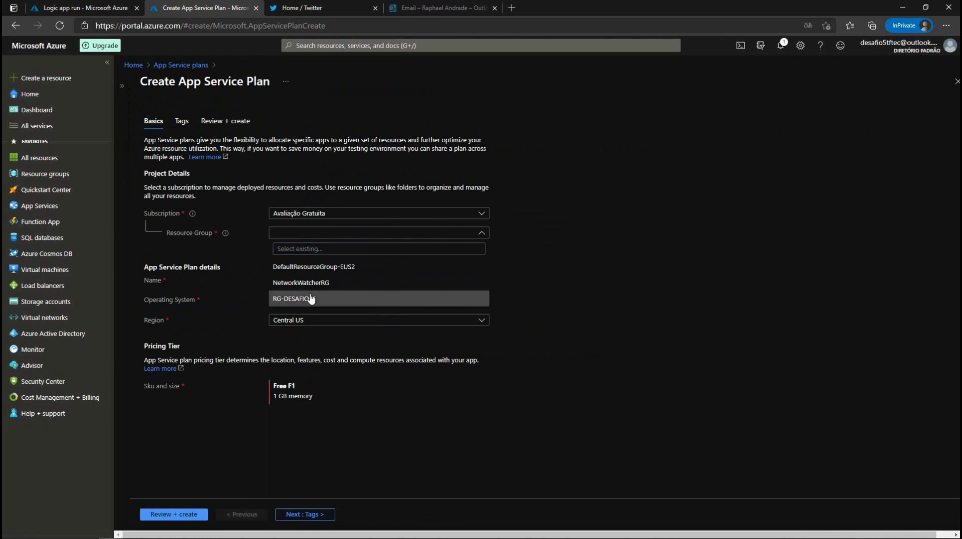
pyautogui.click(315, 280)
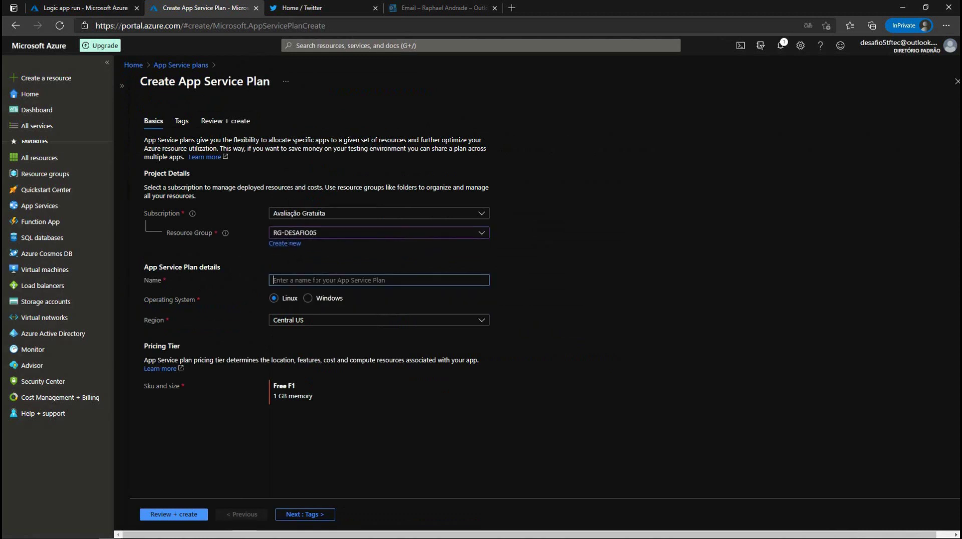
pyautogui.write('asp')
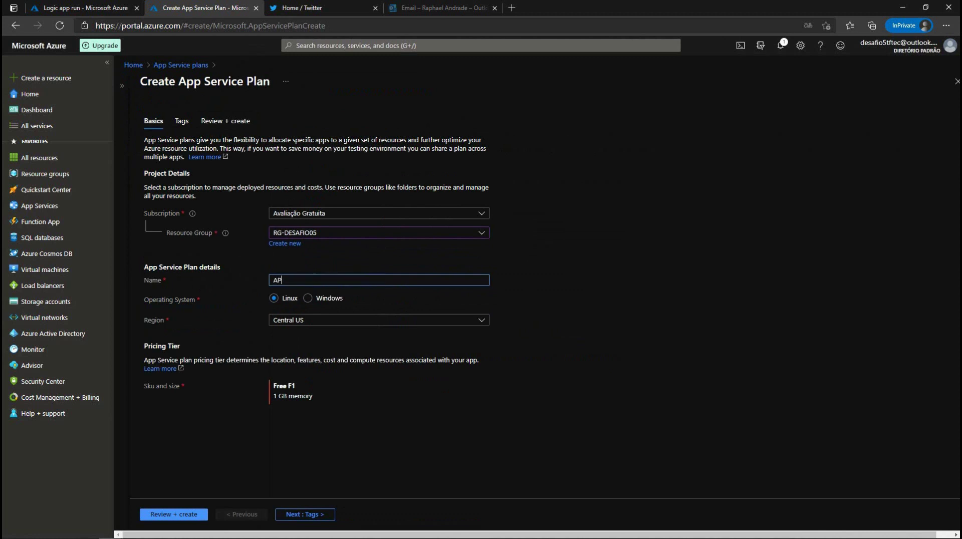
pyautogui.press('BackSpace')
pyautogui.press('BackSpace')
pyautogui.press('BackSpace')
pyautogui.write('PLAN')
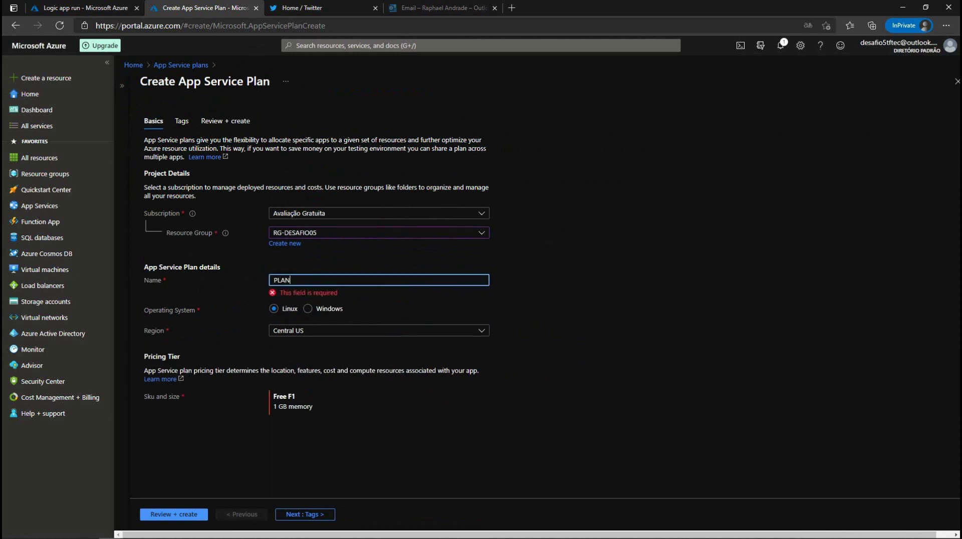
pyautogui.write('-DESAFIO')
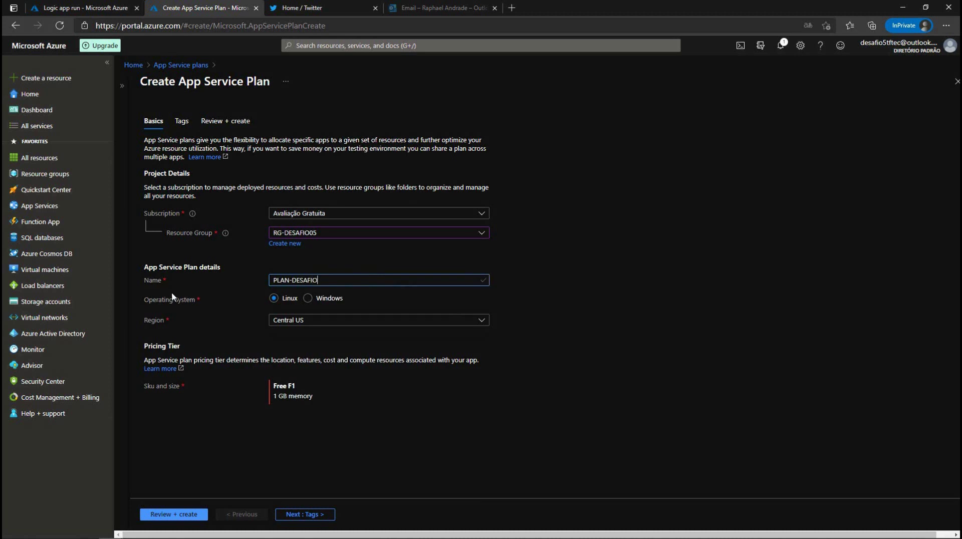
# Step: Set the plan to run on Windows in the Brazil South region
pyautogui.click(308, 300)
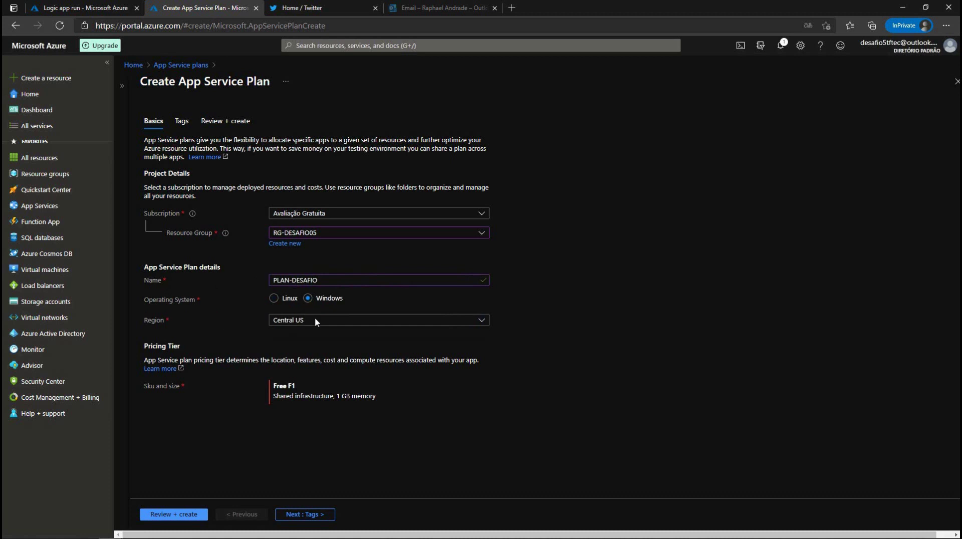
pyautogui.click(480, 324)
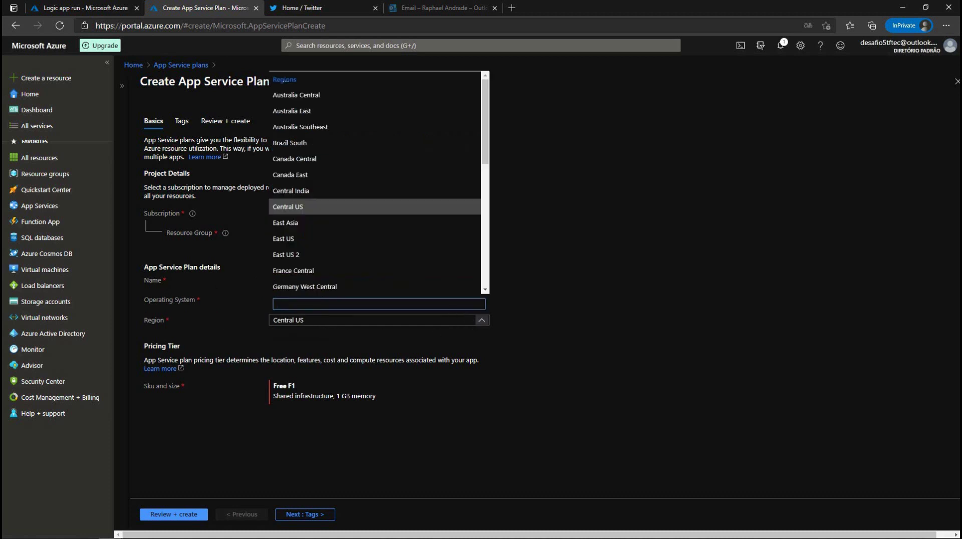
pyautogui.scroll(-2, 357, 247)
pyautogui.scroll(-4, 357, 247)
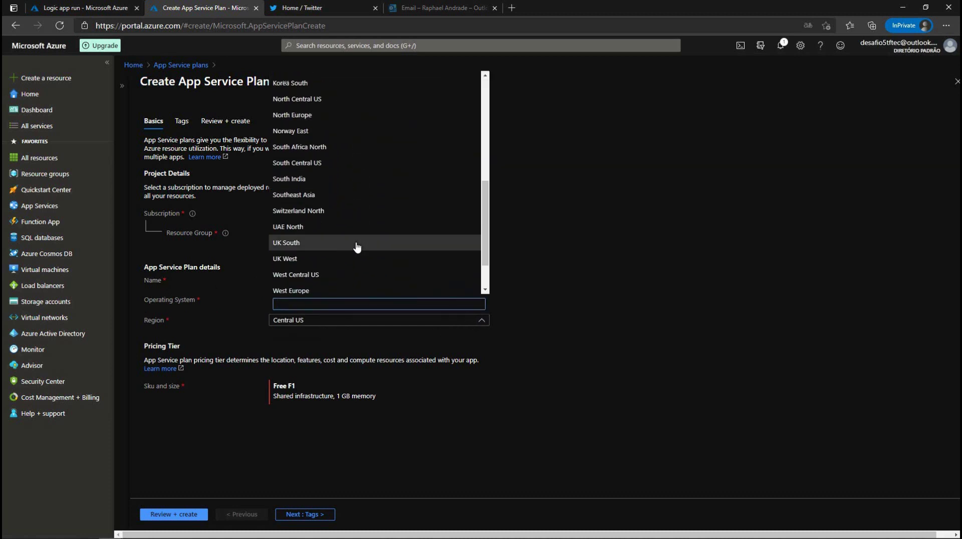
pyautogui.scroll(5, 357, 247)
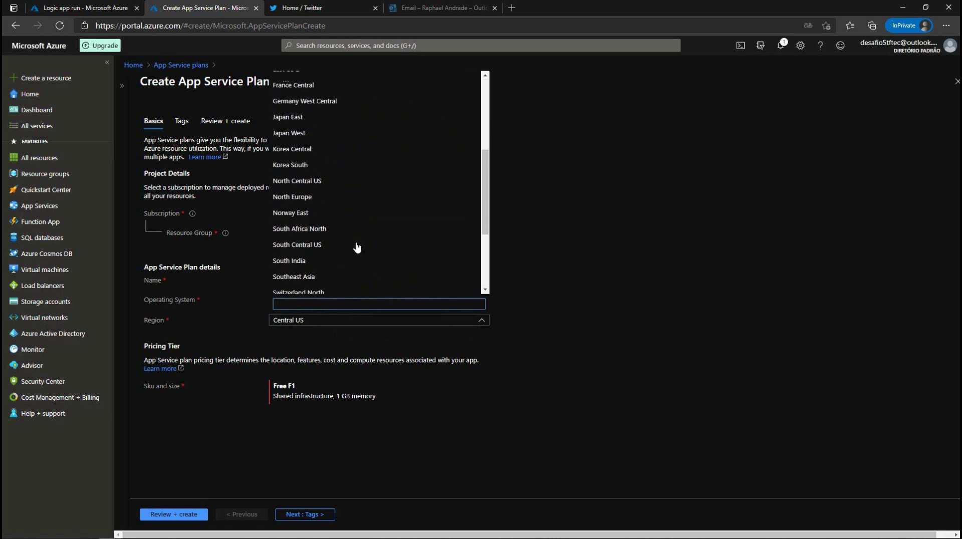
pyautogui.scroll(3, 356, 247)
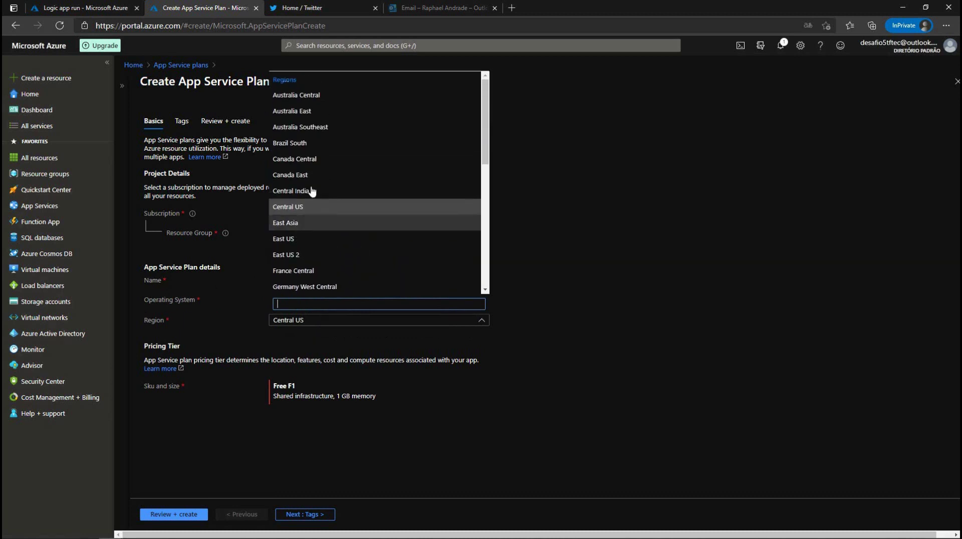
pyautogui.click(331, 144)
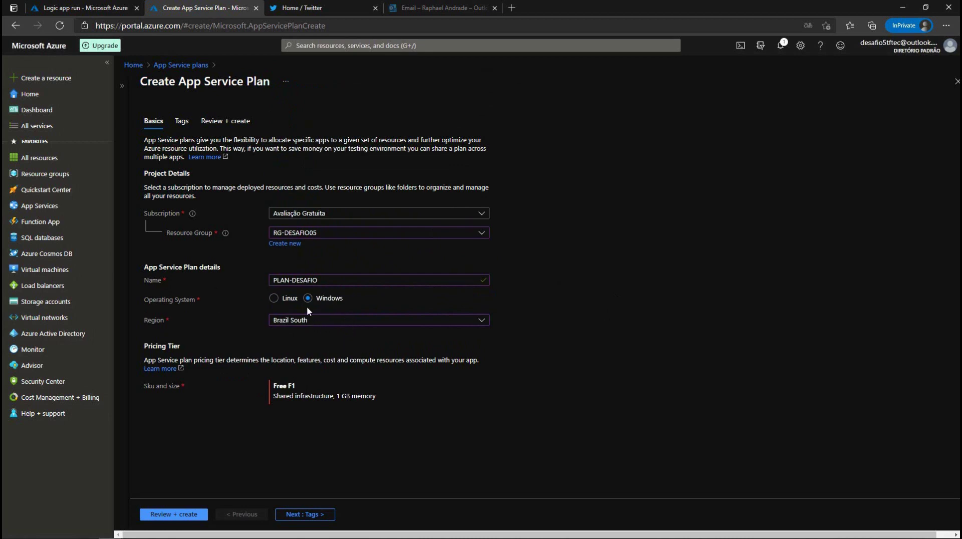
# Step: Add tag Desafio with value Estrela05 to PLAN-DESAFIO, then review and create the plan
pyautogui.click(307, 515)
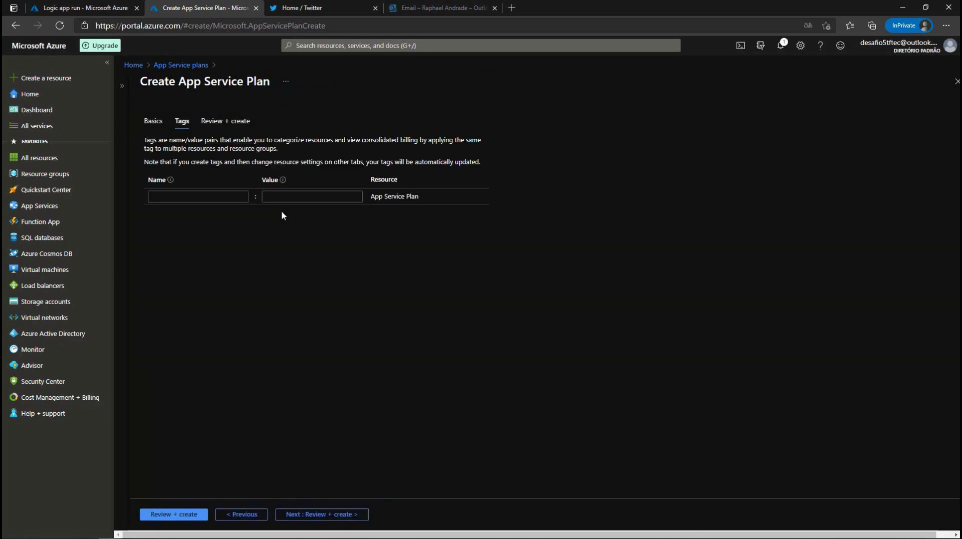
pyautogui.click(198, 197)
pyautogui.write('D')
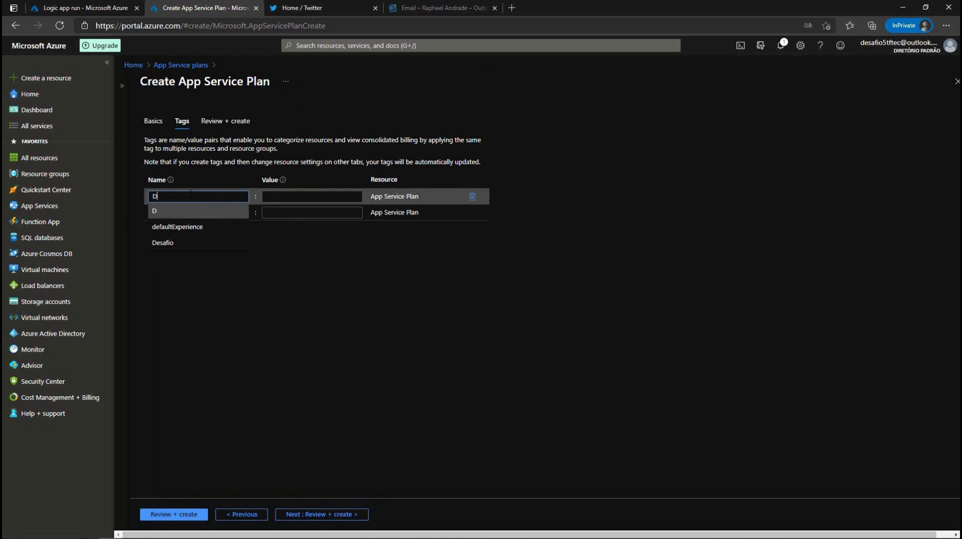
pyautogui.click(163, 242)
pyautogui.click(318, 191)
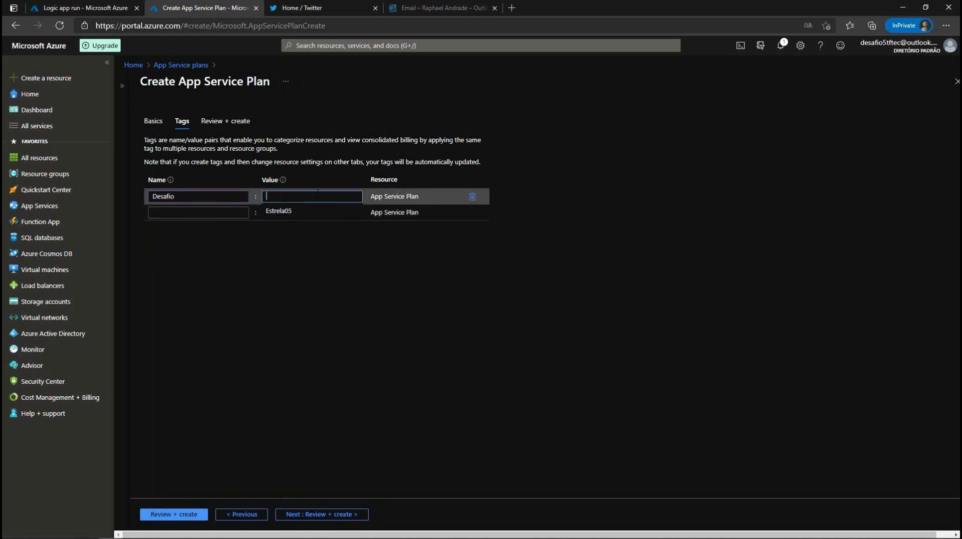
pyautogui.click(279, 211)
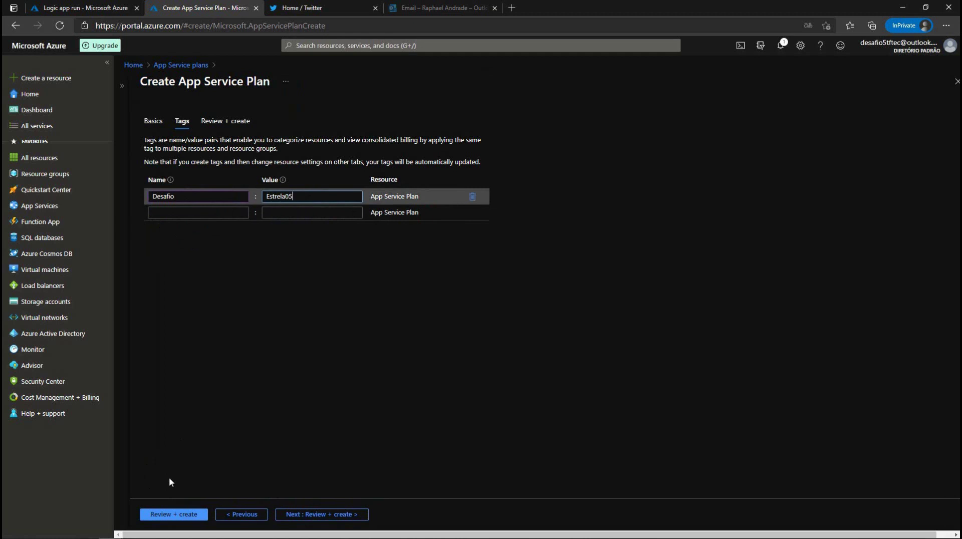
pyautogui.click(178, 516)
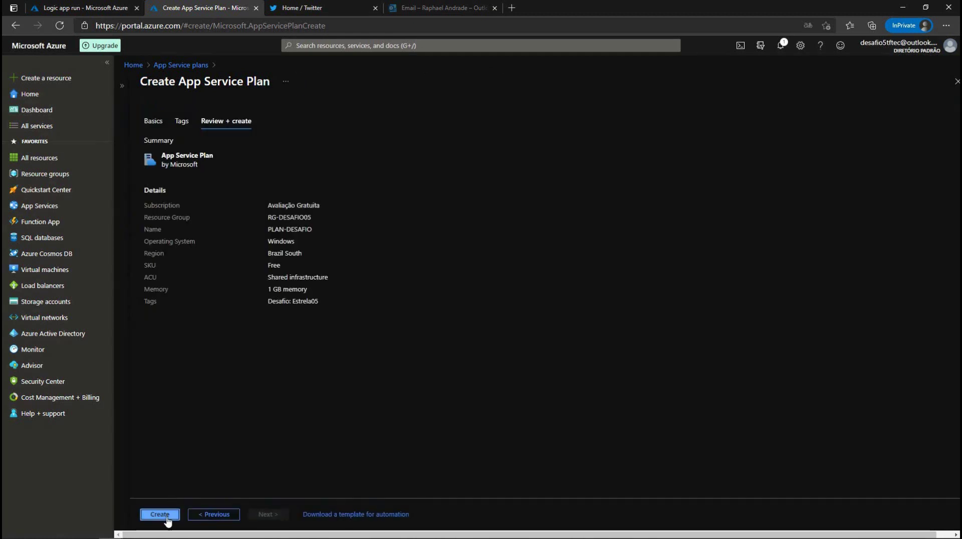
pyautogui.click(168, 519)
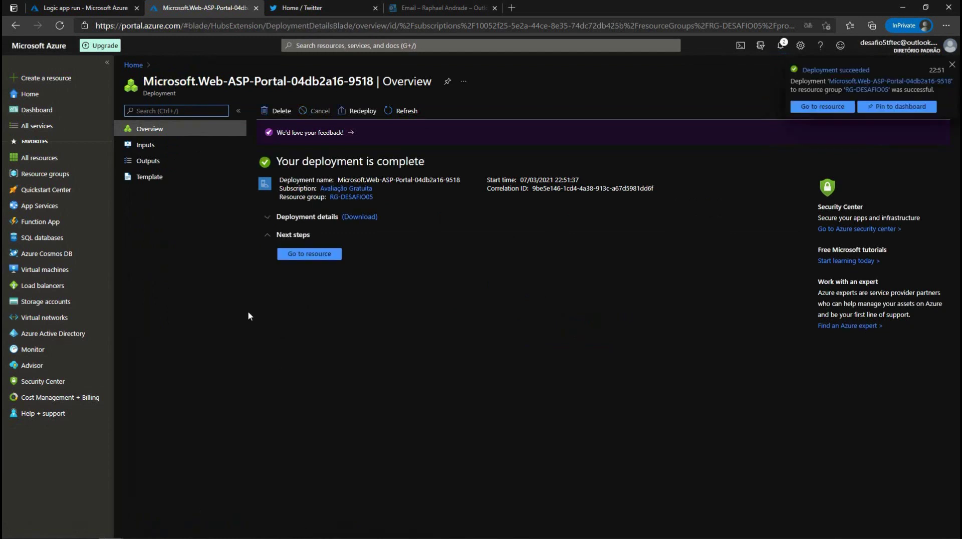
# Step: Open PLAN-DESAFIO, then go to App Services via 'app ser' search and start a new web app
pyautogui.click(309, 254)
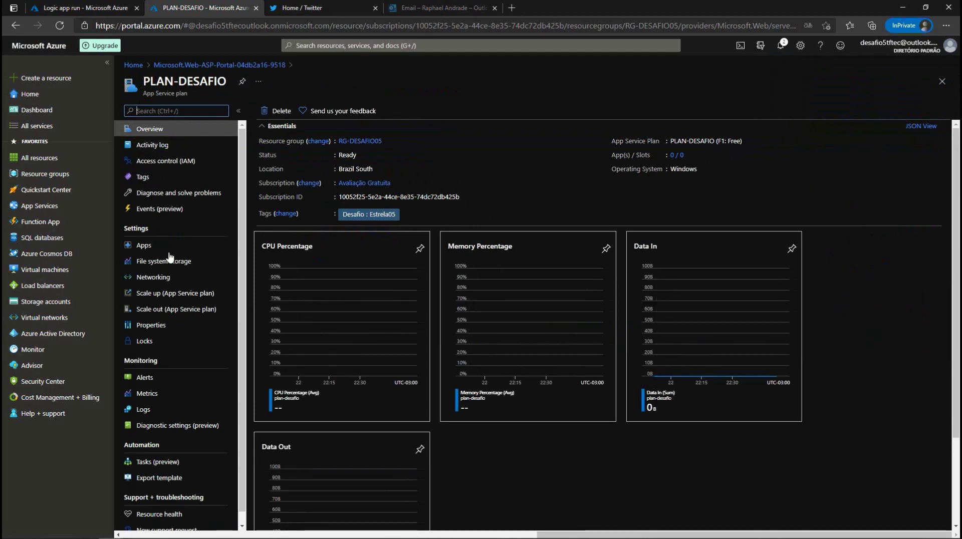
pyautogui.write('app ser')
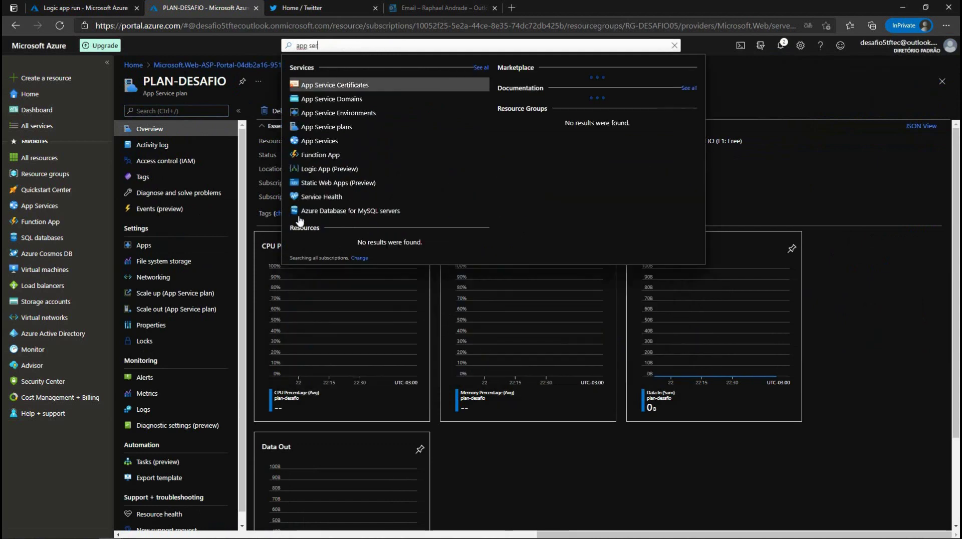
pyautogui.click(323, 149)
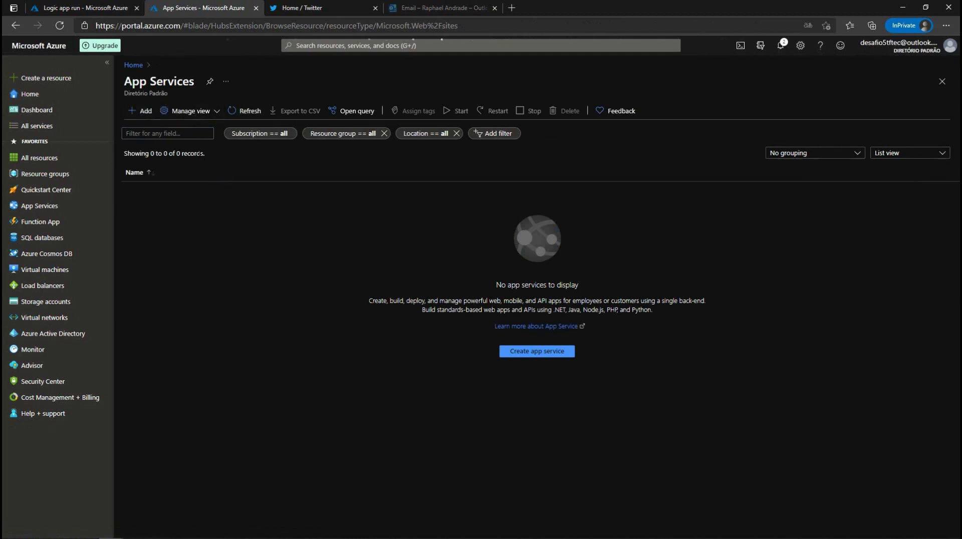
pyautogui.click(139, 111)
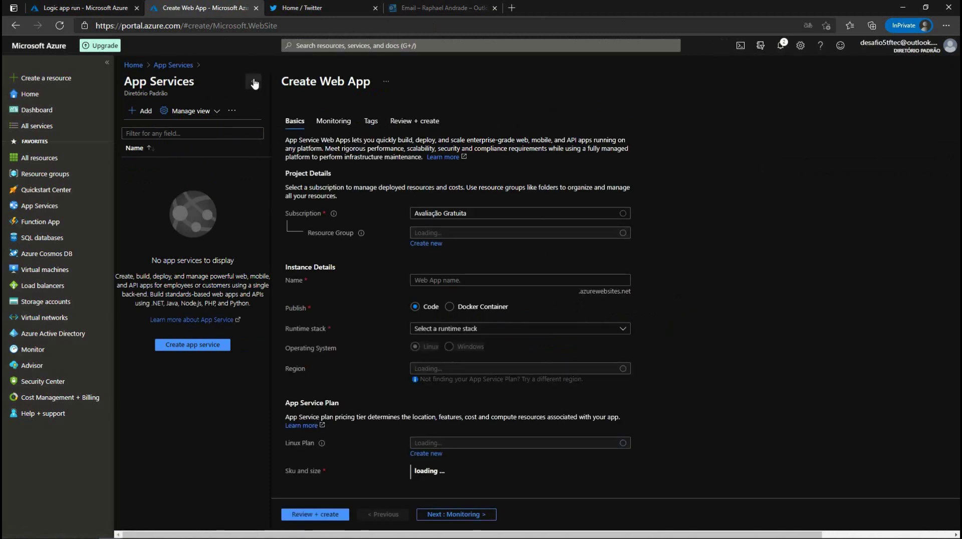
# Step: Place the new web app in RG-DESAFIO05 and name it twitterdesafio
pyautogui.click(363, 239)
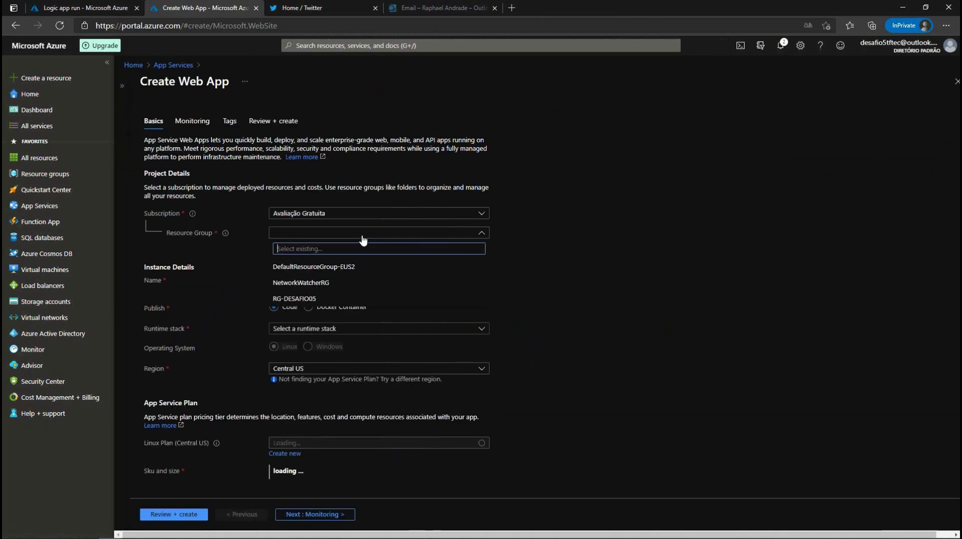
pyautogui.click(302, 299)
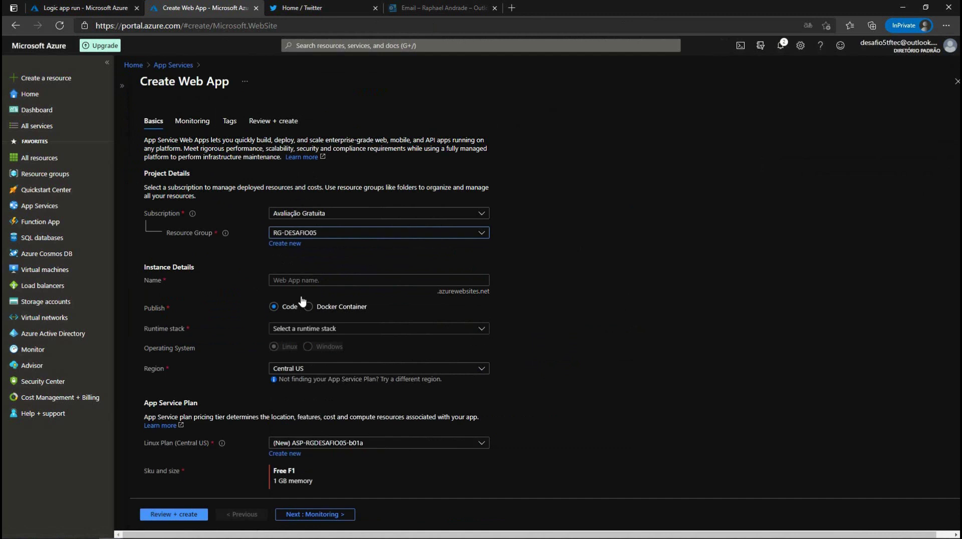
pyautogui.click(301, 283)
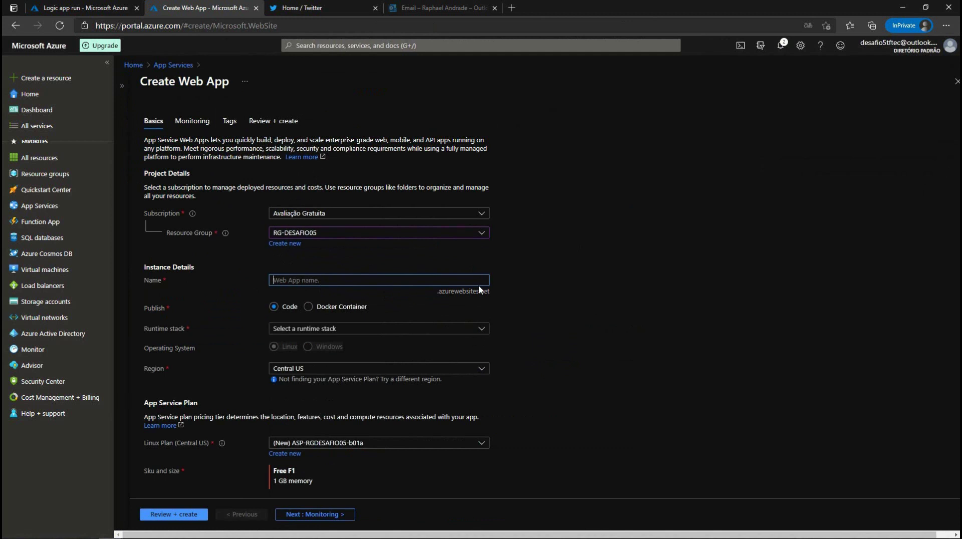
pyautogui.write('t')
pyautogui.press('BackSpace')
pyautogui.write('twitterdesafio5')
pyautogui.press('BackSpace')
# Step: Choose the ASP.NET V3.5 runtime stack and the Brazil South region
pyautogui.click(481, 329)
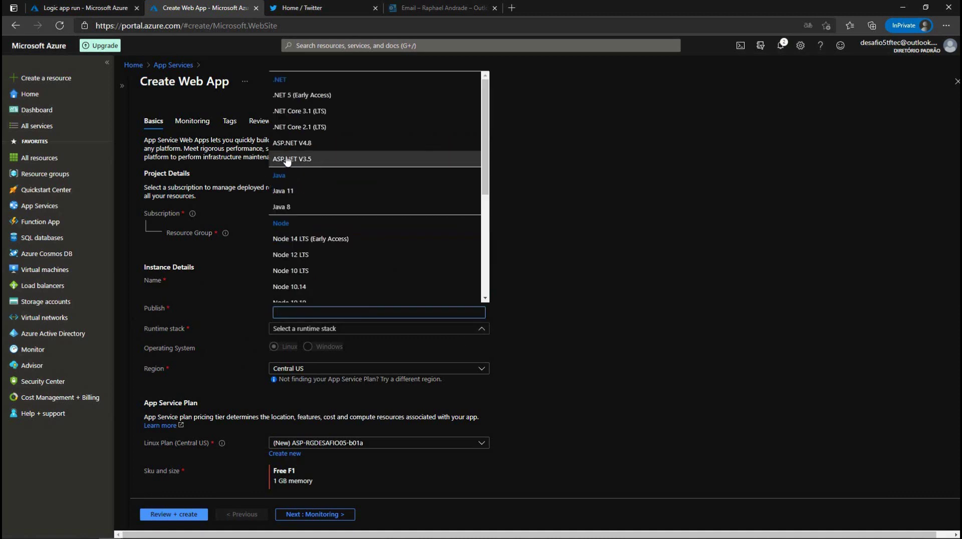
pyautogui.click(304, 161)
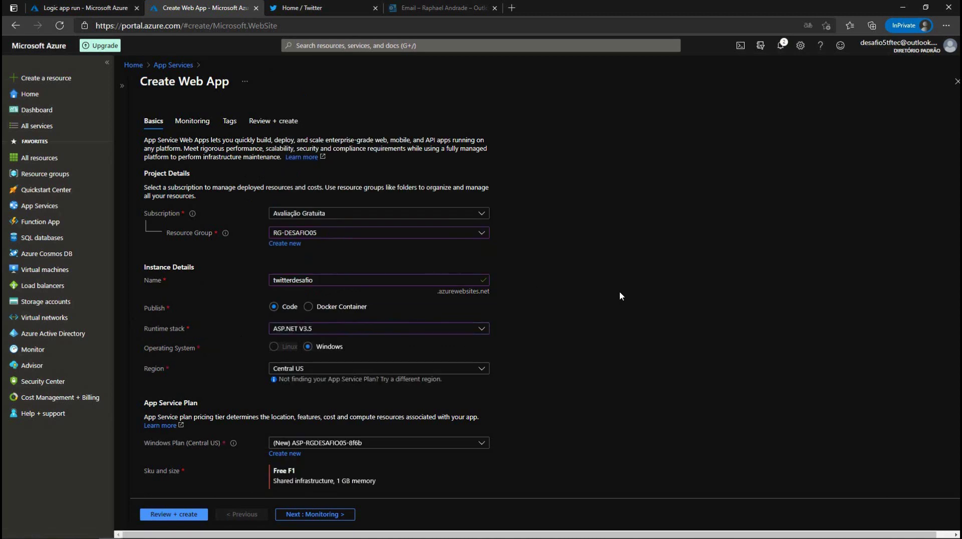
pyautogui.click(309, 369)
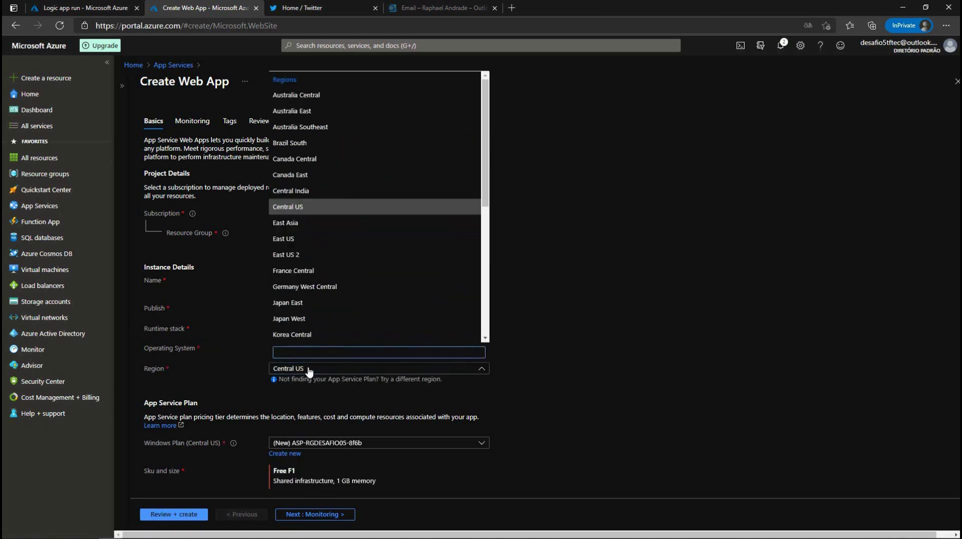
pyautogui.click(291, 144)
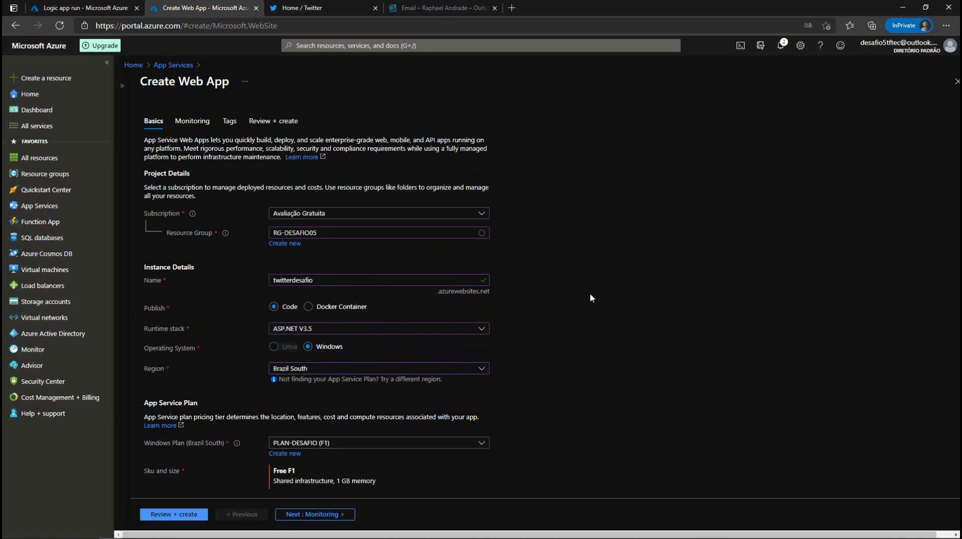
pyautogui.scroll(-1, 587, 296)
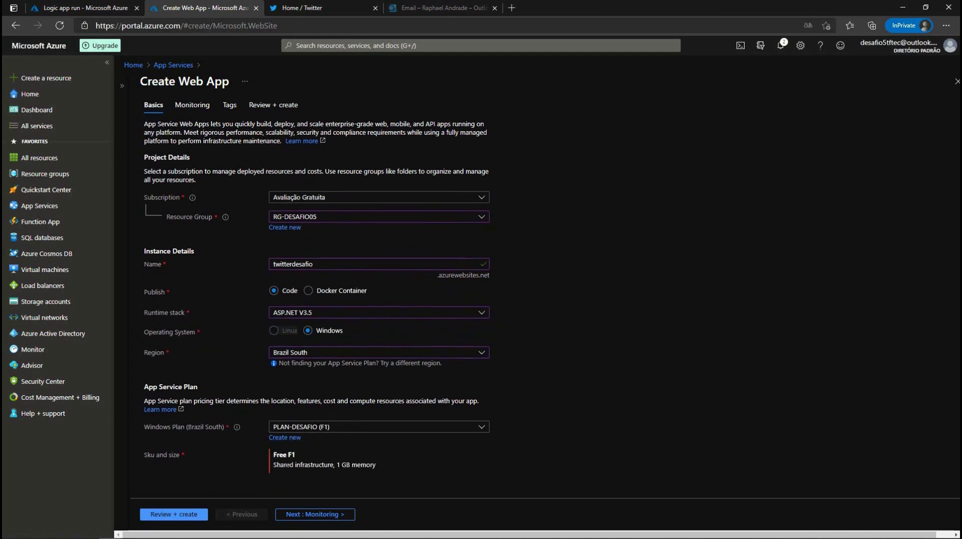
pyautogui.click(304, 514)
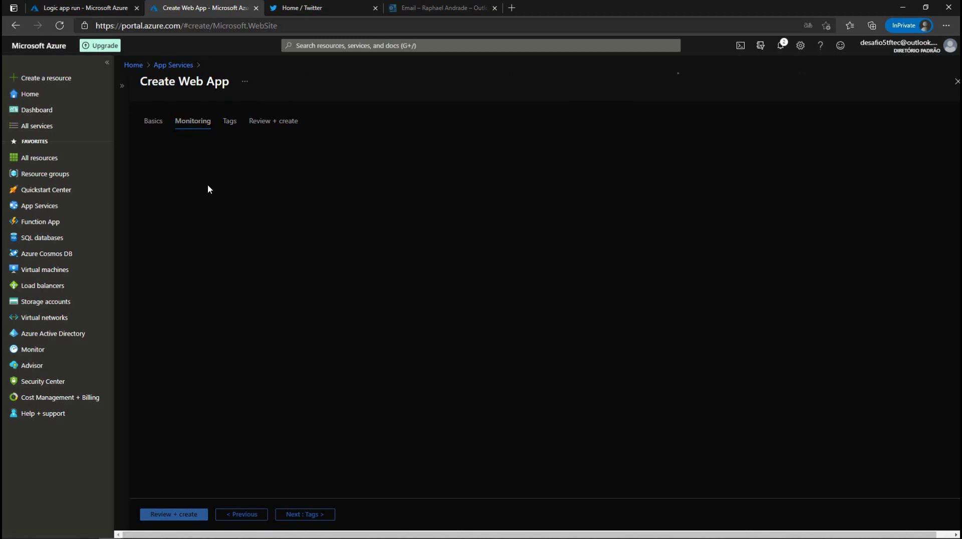
# Step: Leave Application Insights disabled and tag the web app Desafio: Estrela05
pyautogui.click(274, 168)
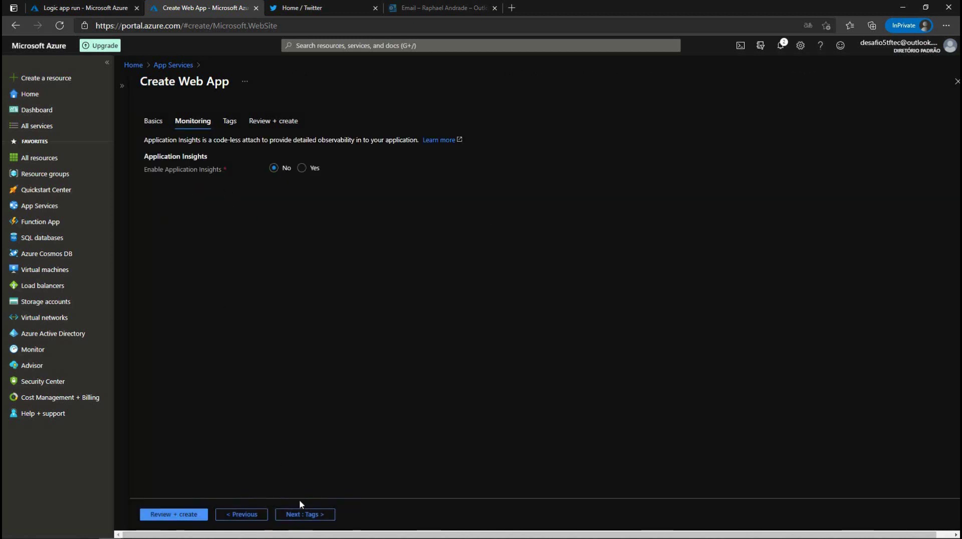
pyautogui.click(302, 515)
pyautogui.click(218, 195)
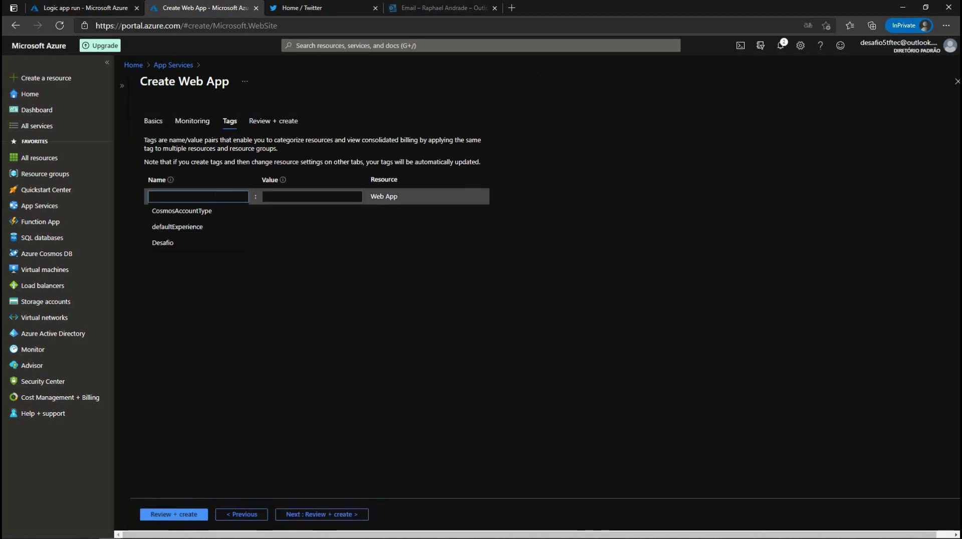
pyautogui.write('D')
pyautogui.click(200, 242)
pyautogui.press('Tab')
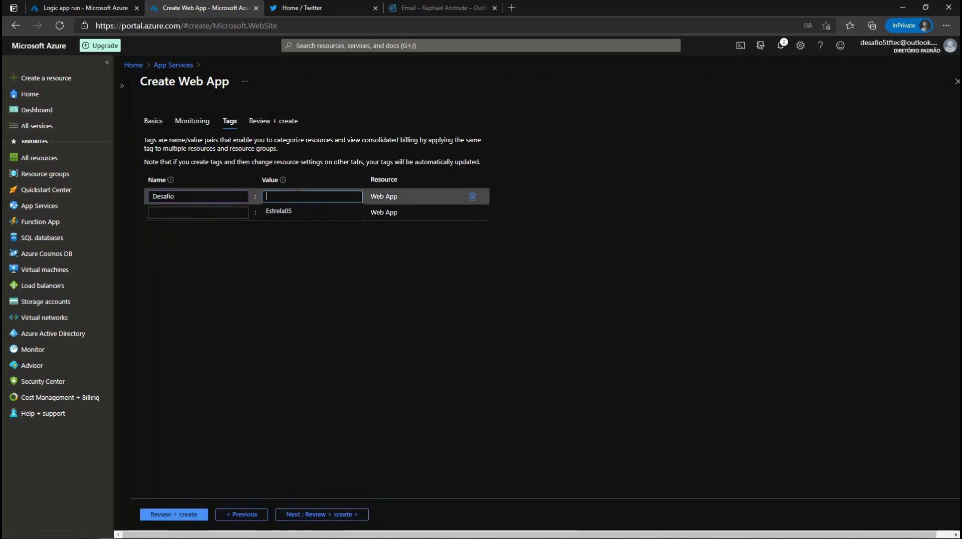
pyautogui.click(290, 217)
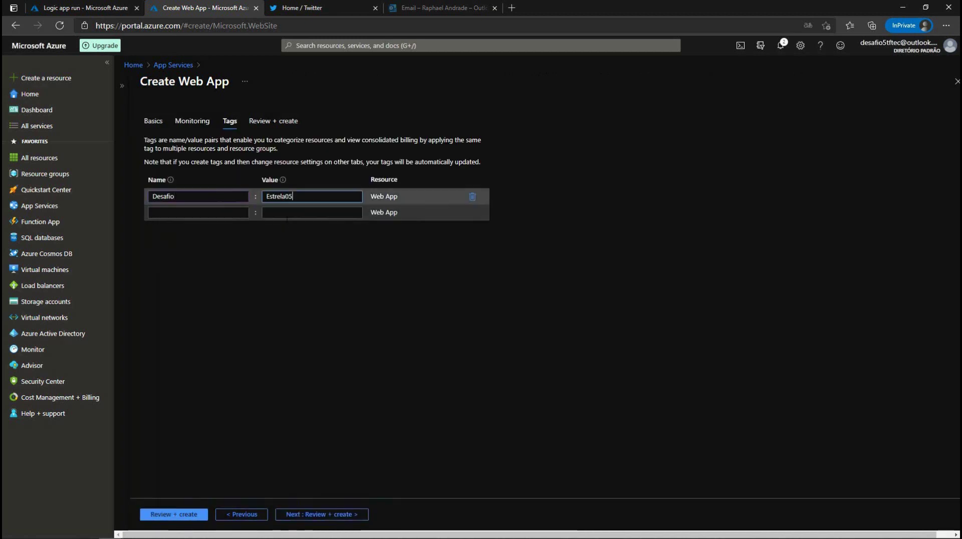
# Step: Review and create twitterdesafio, then open the deployed web app
pyautogui.click(177, 515)
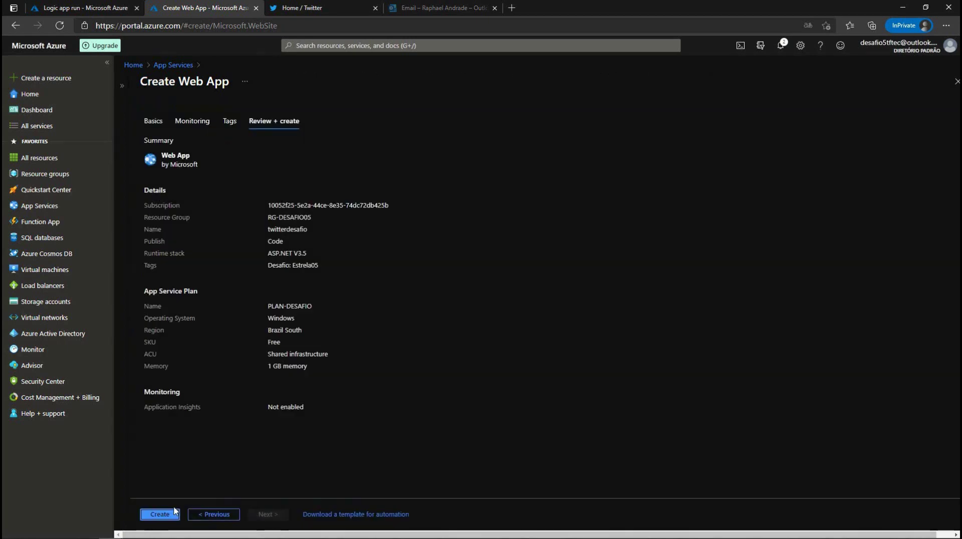
pyautogui.click(163, 517)
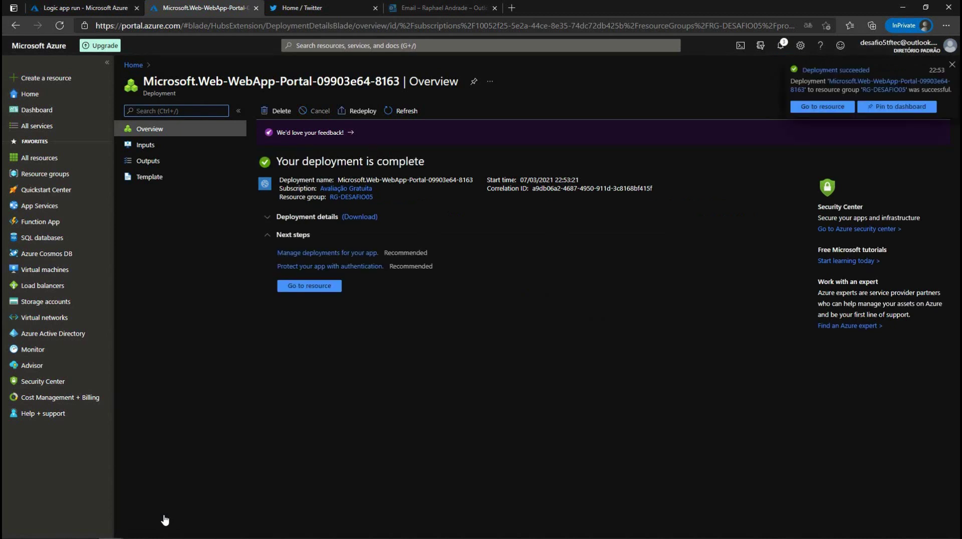
pyautogui.click(294, 288)
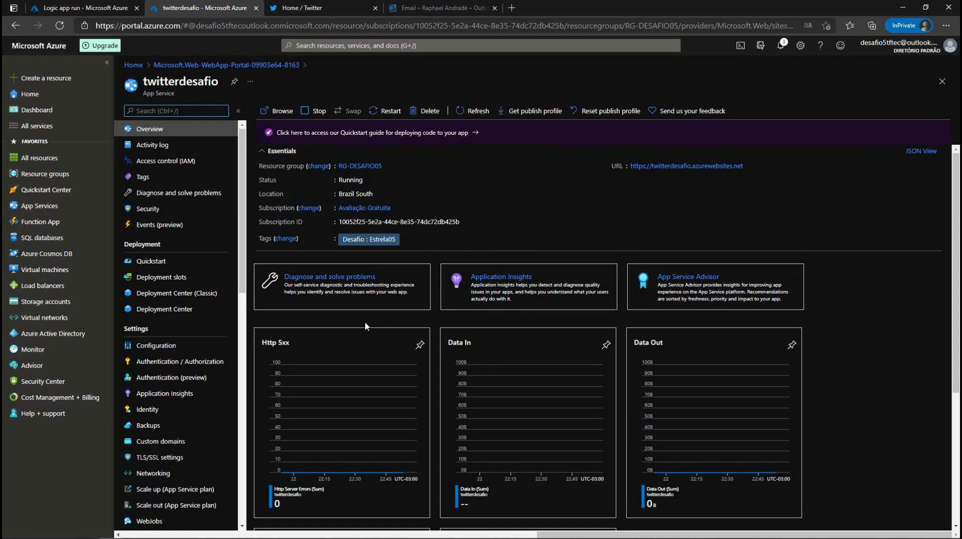
# Step: Open twitterdesafio's Configuration page, still without application settings or connection strings
pyautogui.click(143, 351)
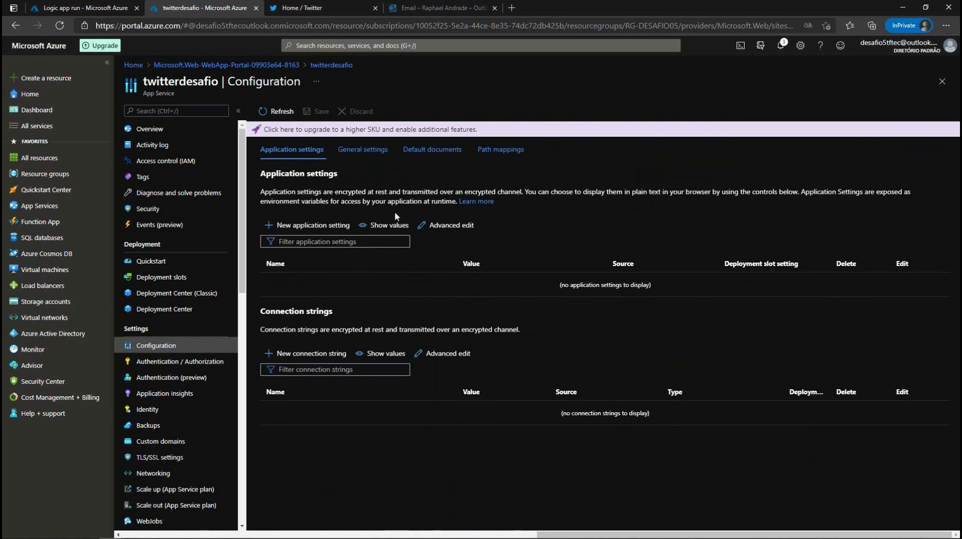
# Step: Open an empty new application setting form and bring the Notepad DB-settings notes alongside
pyautogui.click(304, 225)
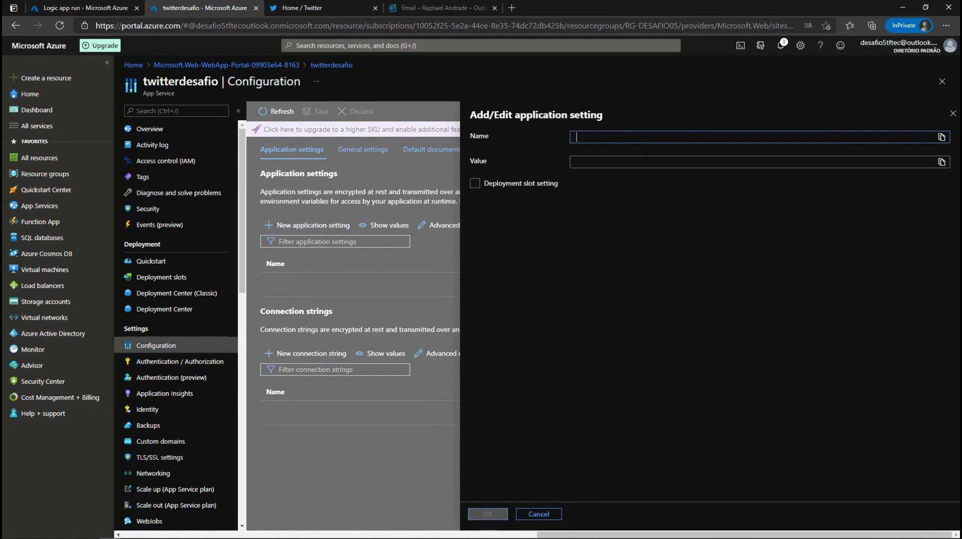
pyautogui.click(584, 136)
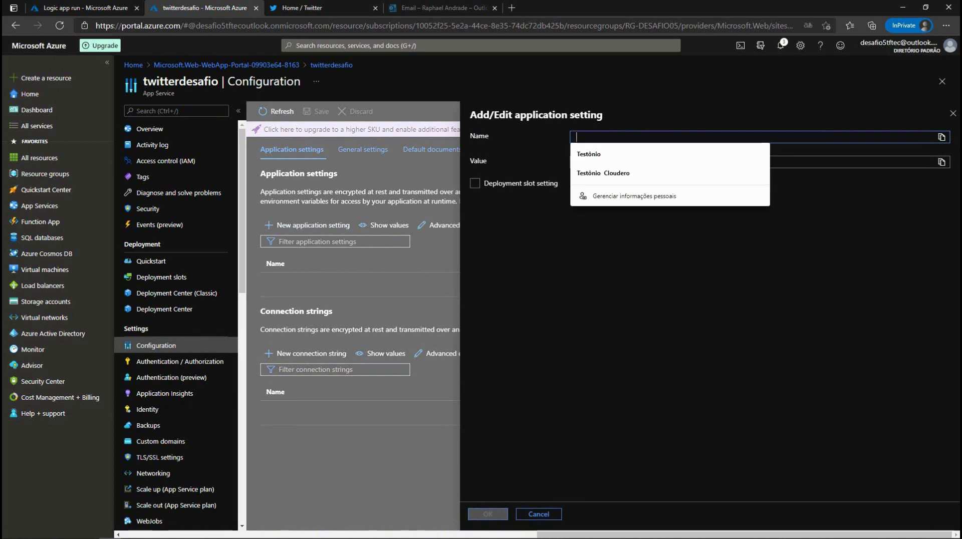
pyautogui.moveTo(306, 536)
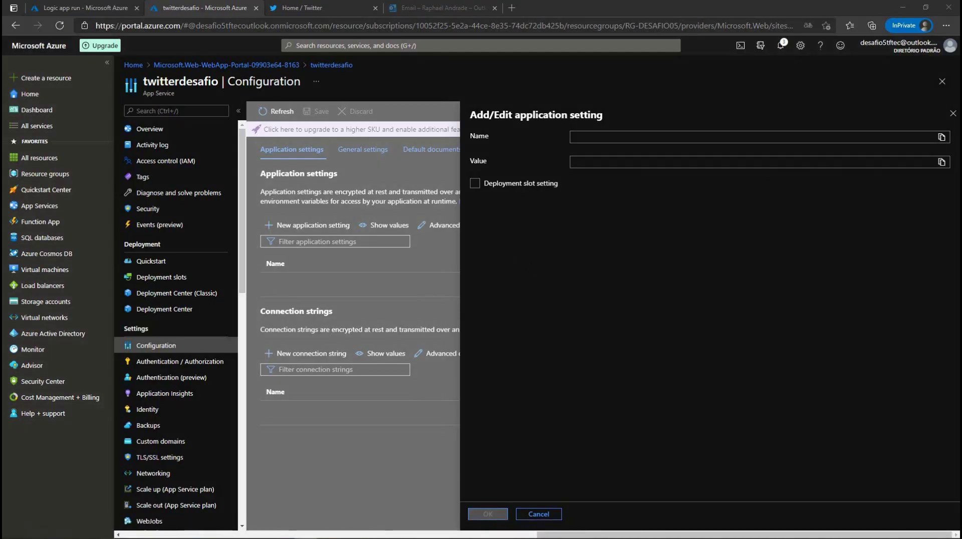
pyautogui.hotkey('alt', 'Tab')
pyautogui.moveTo(706, 142); pyautogui.dragTo(326, 165)
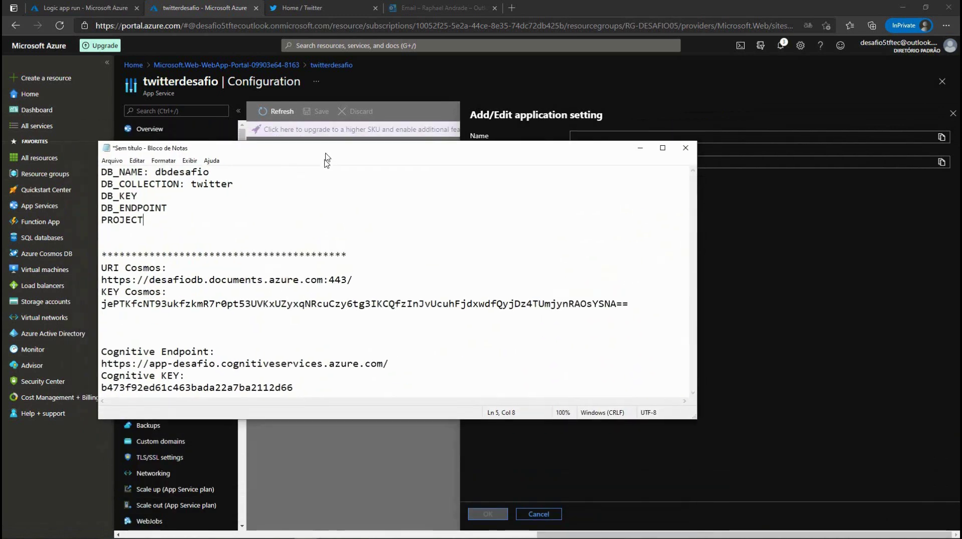
# Step: In Notepad, add a colon after DB_KEY and paste the Cosmos key as its value
pyautogui.click(192, 180)
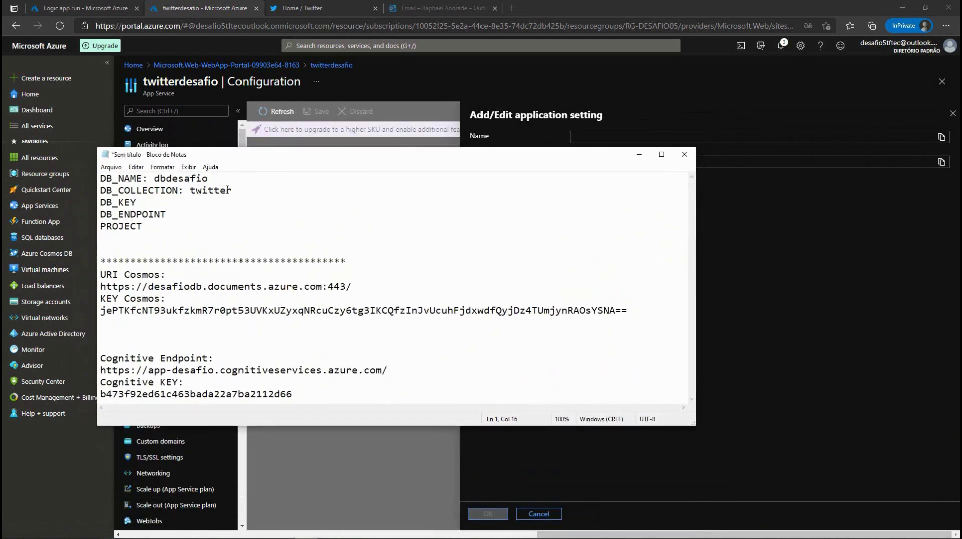
pyautogui.moveTo(233, 191); pyautogui.dragTo(100, 191)
pyautogui.click(126, 288)
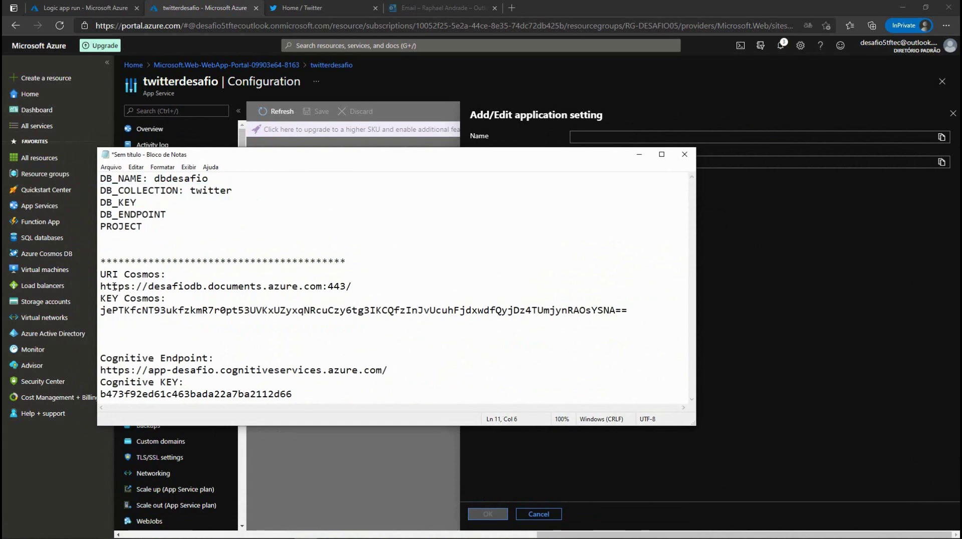
pyautogui.moveTo(123, 288); pyautogui.dragTo(356, 293)
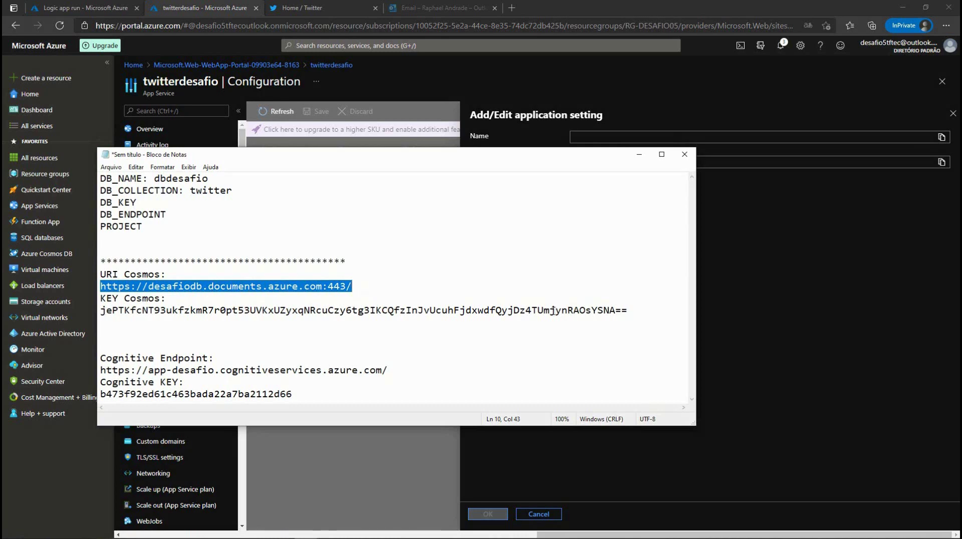
pyautogui.click(202, 311)
pyautogui.click(151, 204)
pyautogui.write(':')
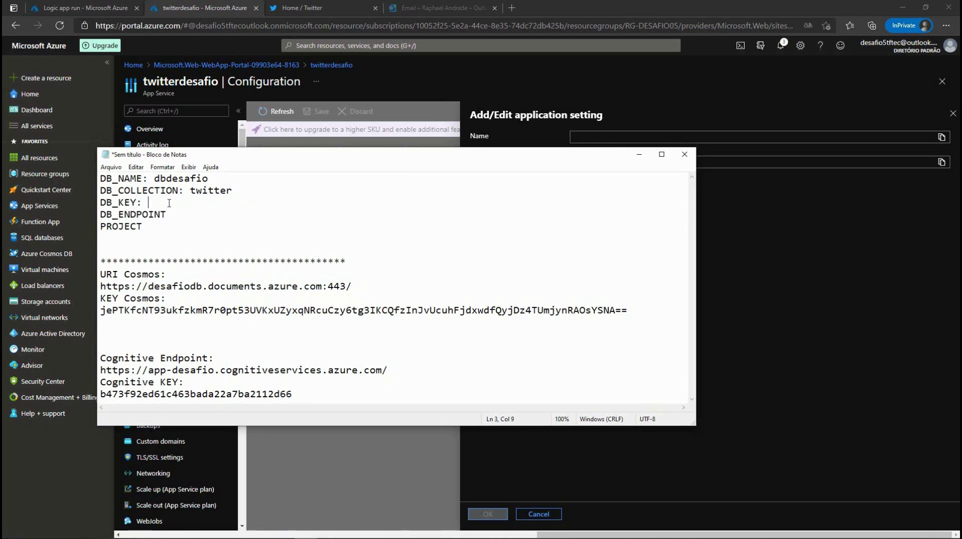
pyautogui.moveTo(103, 310); pyautogui.dragTo(628, 311)
pyautogui.hotkey('ctrl', 'c')
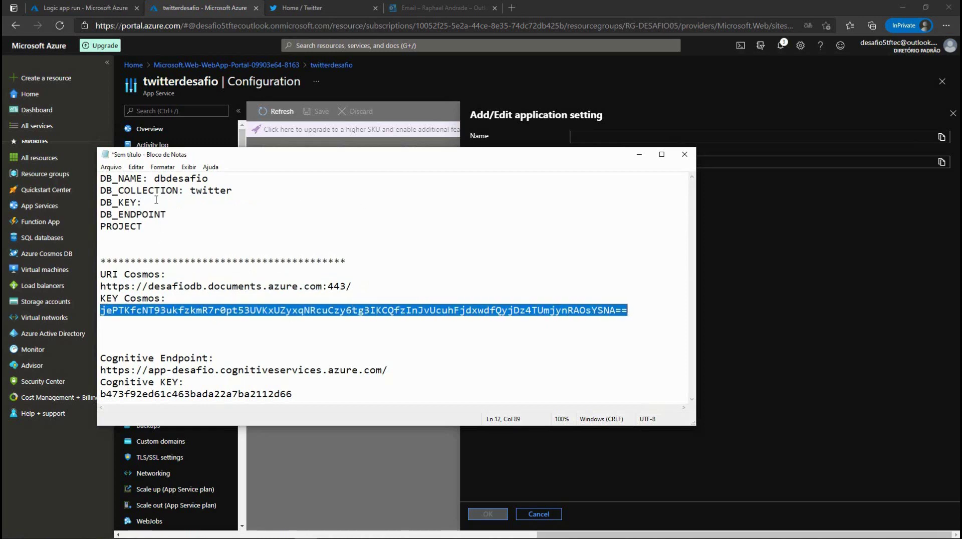
pyautogui.click(161, 202)
pyautogui.hotkey('ctrl', 'v')
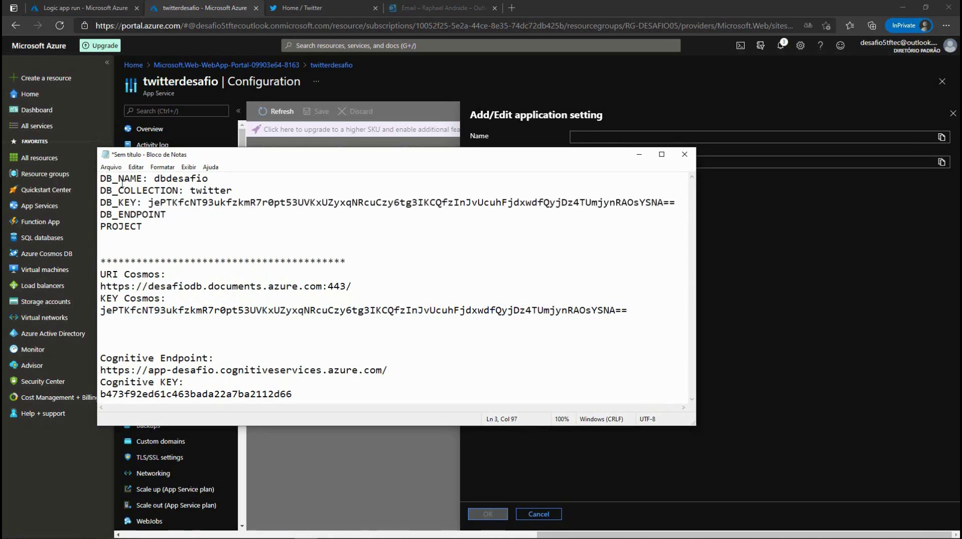
pyautogui.moveTo(350, 294); pyautogui.dragTo(99, 288)
pyautogui.hotkey('ctrl', 'c')
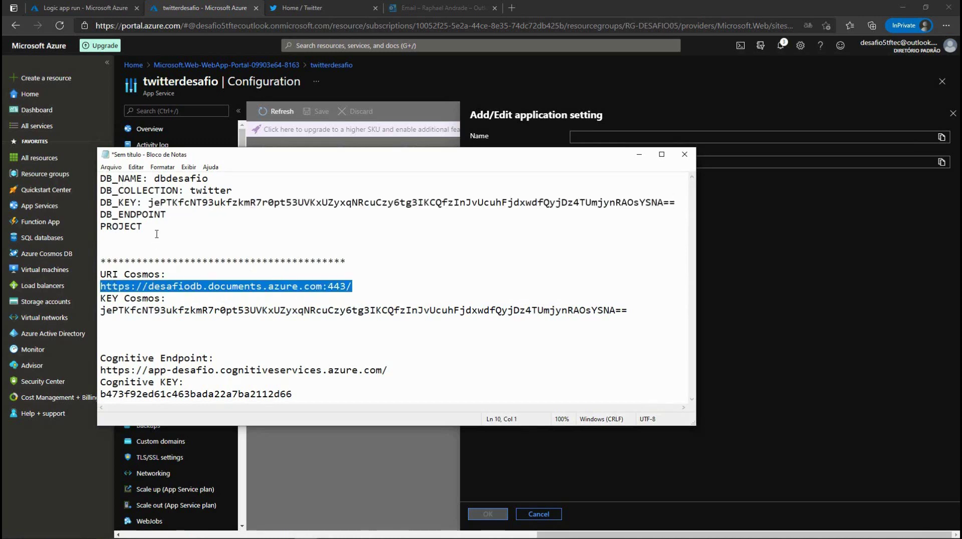
pyautogui.click(175, 214)
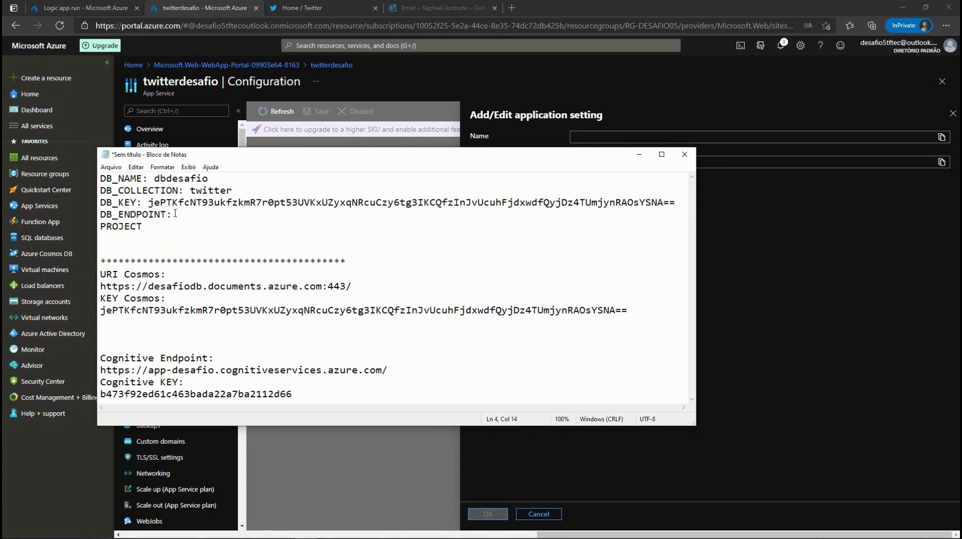
pyautogui.hotkey('ctrl', 'v')
pyautogui.click(152, 227)
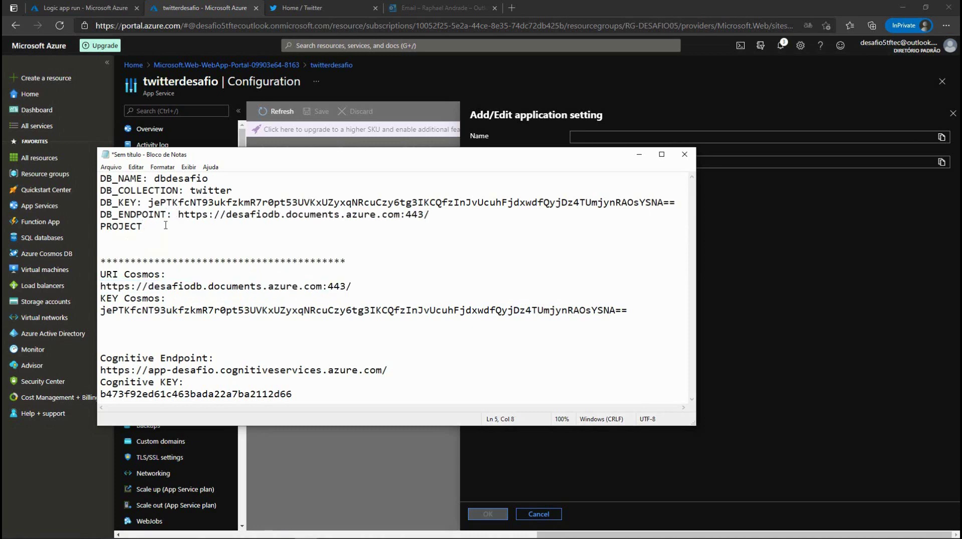
pyautogui.write('webapp')
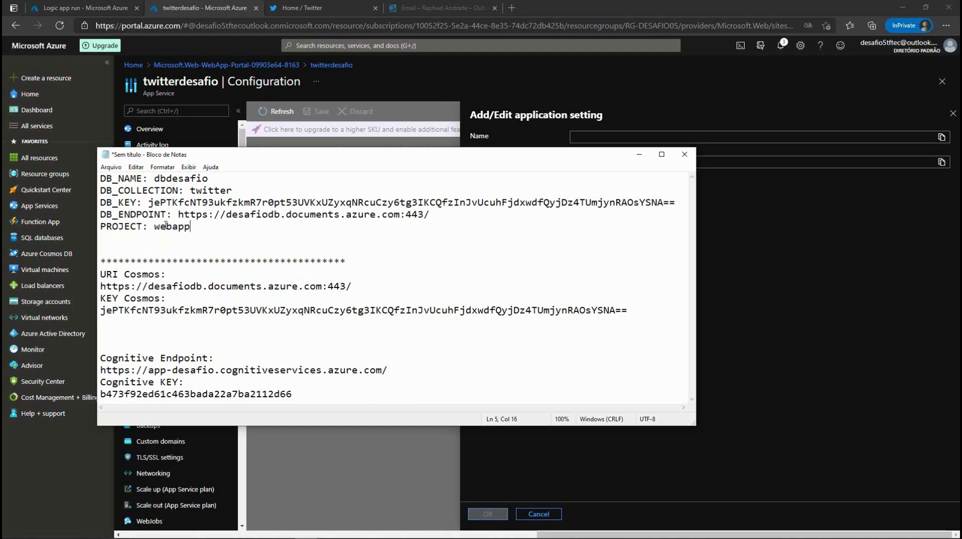
pyautogui.moveTo(142, 180); pyautogui.dragTo(101, 183)
pyautogui.hotkey('ctrl', 'c')
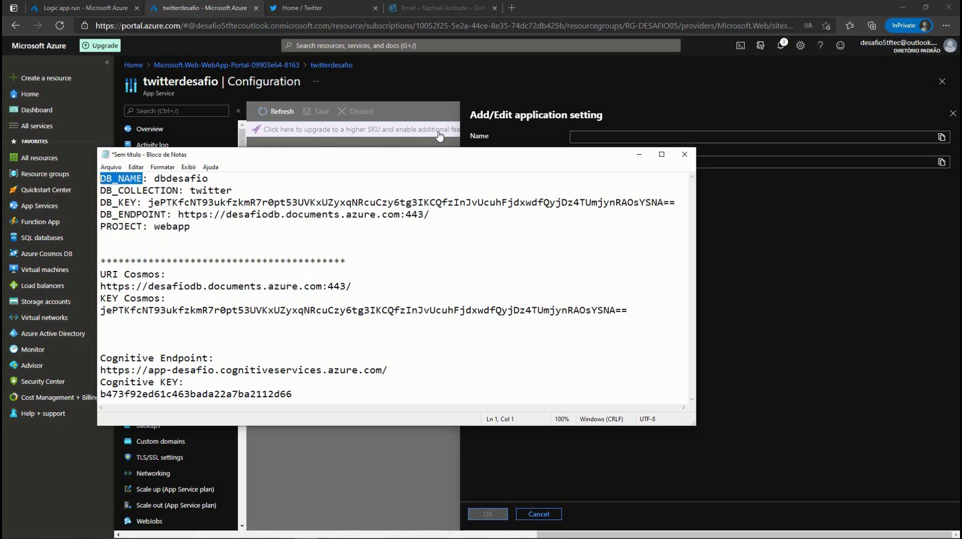
# Step: Add the DB_NAME application setting with value dbdesafio and reveal the setting values
pyautogui.click(614, 135)
pyautogui.hotkey('ctrl', 'v')
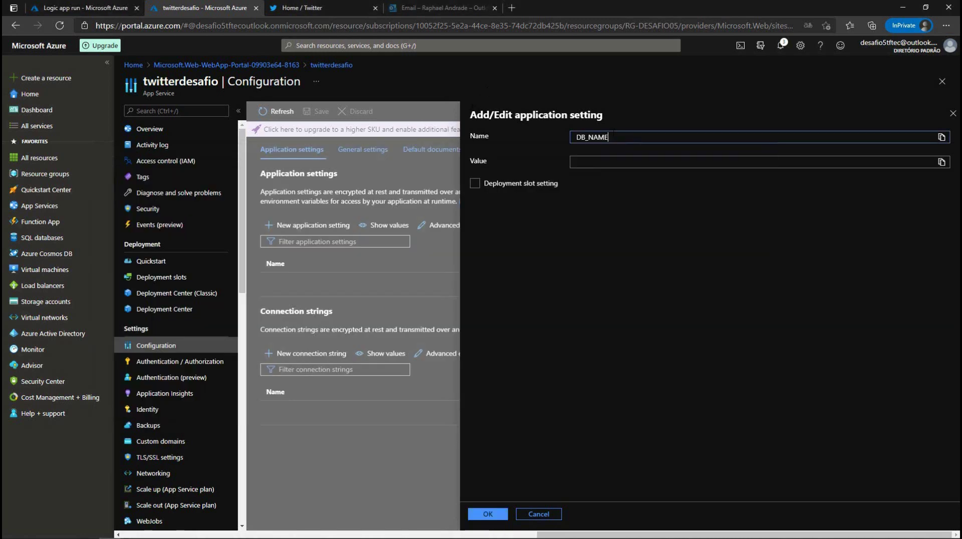
pyautogui.hotkey('alt', 'Tab')
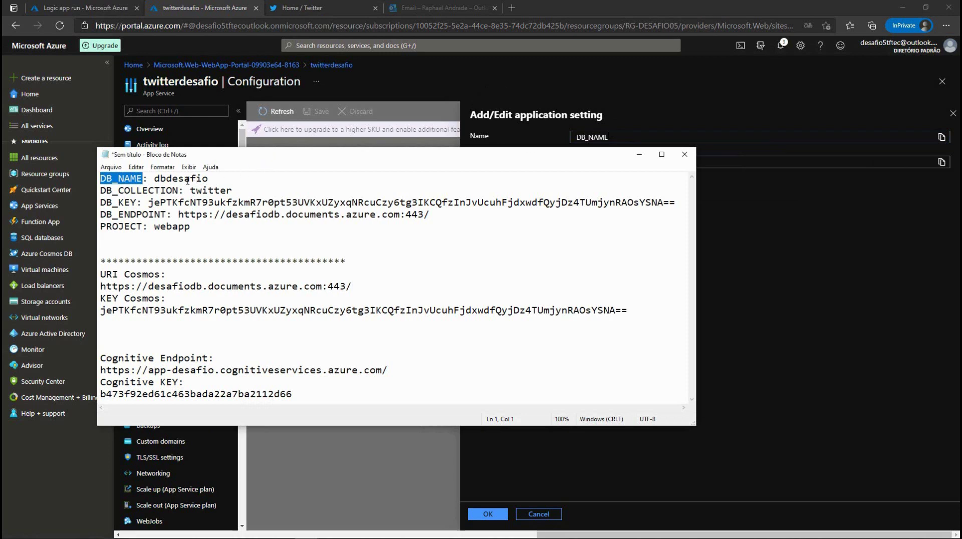
pyautogui.click(729, 162)
pyautogui.write('dbde')
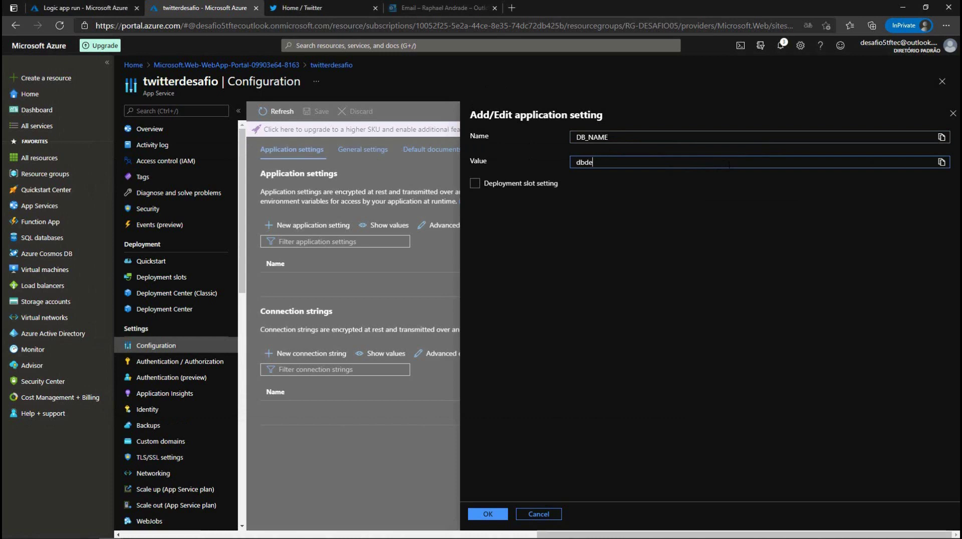
pyautogui.write('safio')
pyautogui.click(482, 515)
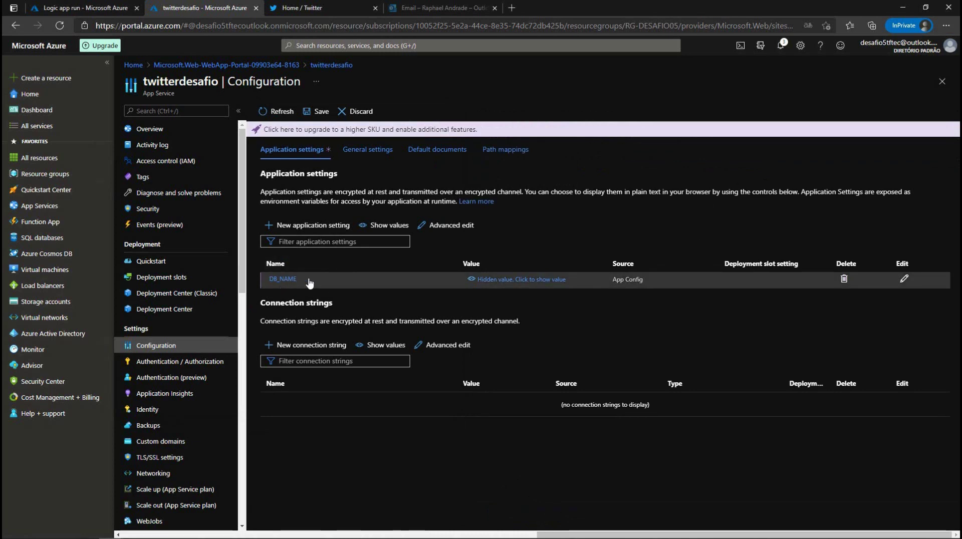
pyautogui.click(528, 281)
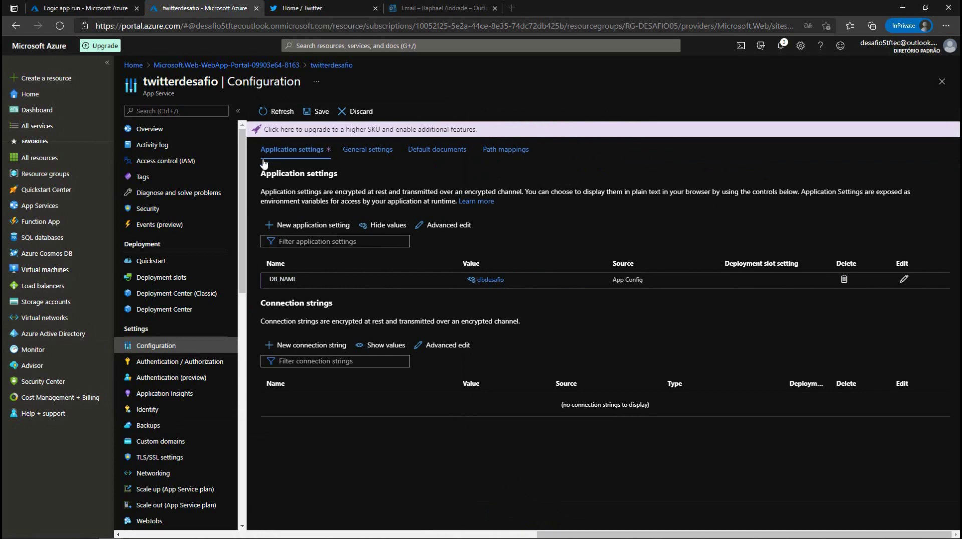
# Step: Add the DB_COLLECTION application setting with value twitter, copying the name from the notes
pyautogui.click(304, 228)
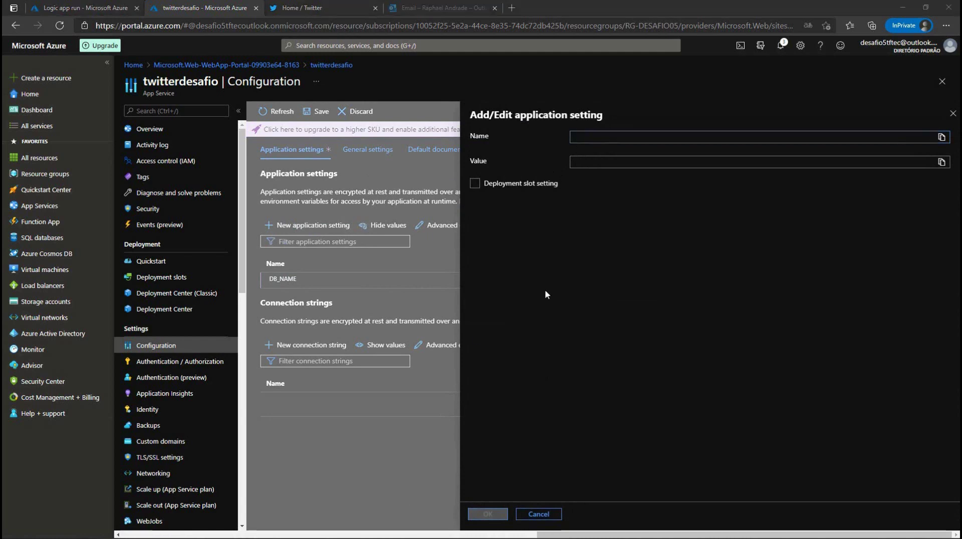
pyautogui.hotkey('alt', 'Tab')
pyautogui.moveTo(178, 191); pyautogui.dragTo(99, 191)
pyautogui.hotkey('ctrl', 'c')
pyautogui.click(607, 137)
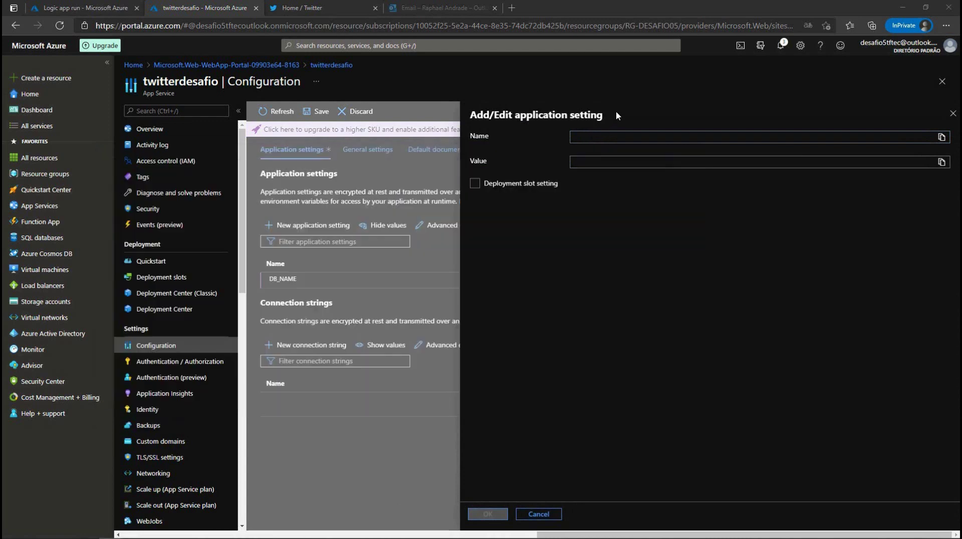
pyautogui.hotkey('ctrl', 'v')
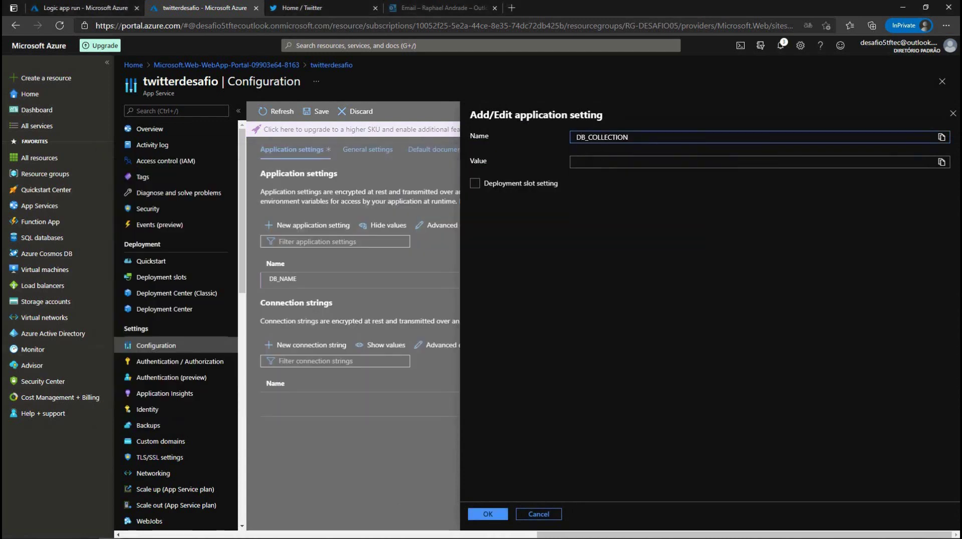
pyautogui.write('twitter')
pyautogui.click(484, 513)
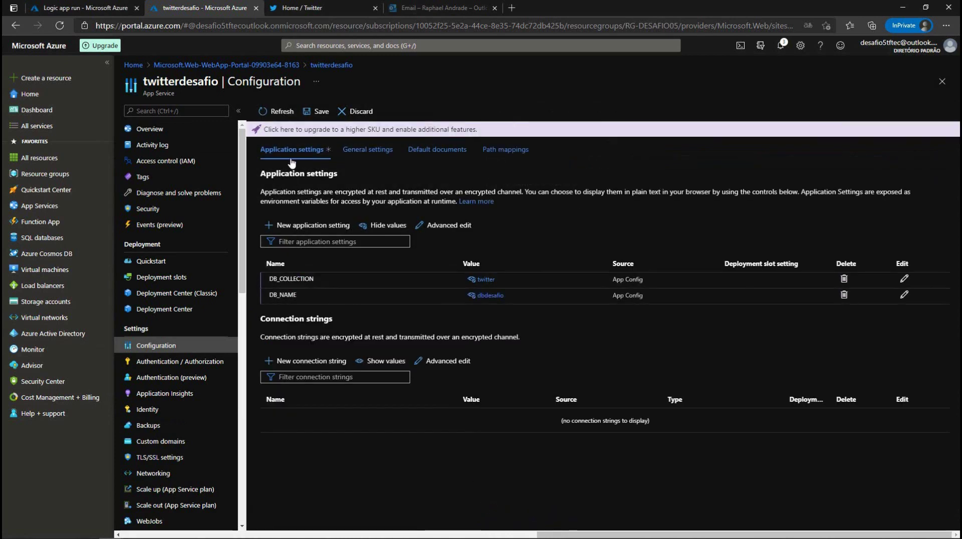
# Step: Add a DB_KEY application setting holding the Cosmos DB key pasted from the notes
pyautogui.click(309, 225)
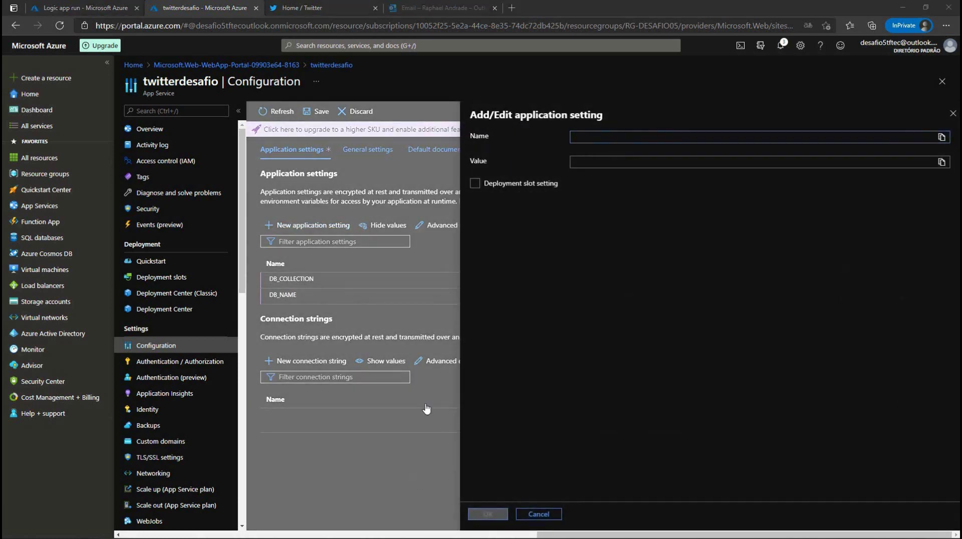
pyautogui.hotkey('alt', 'Tab')
pyautogui.moveTo(137, 202); pyautogui.dragTo(680, 197)
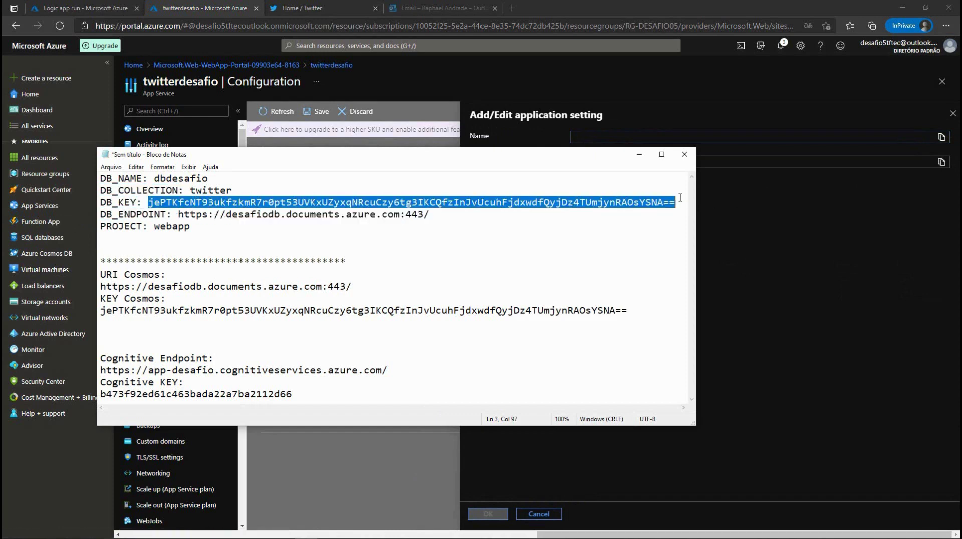
pyautogui.hotkey('ctrl', 'c')
pyautogui.click(652, 137)
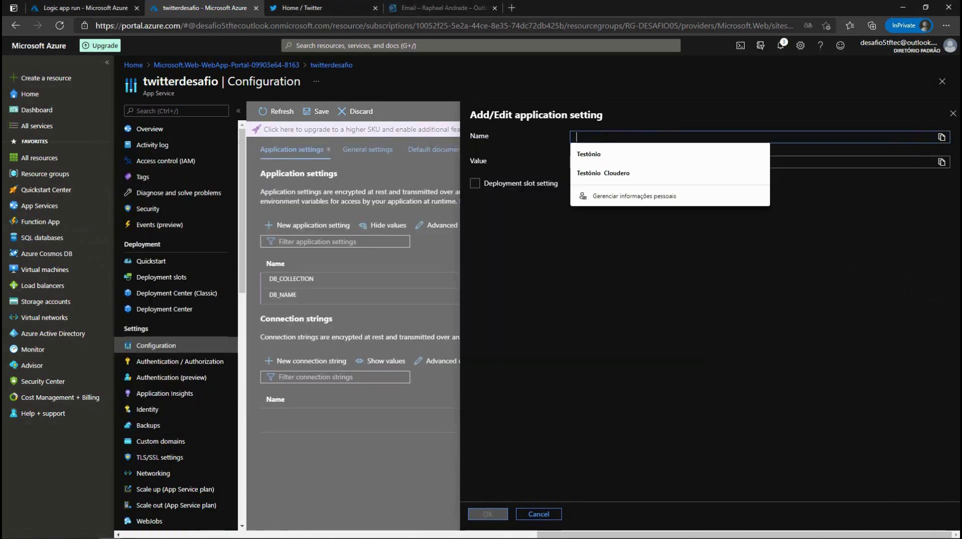
pyautogui.write('DB')
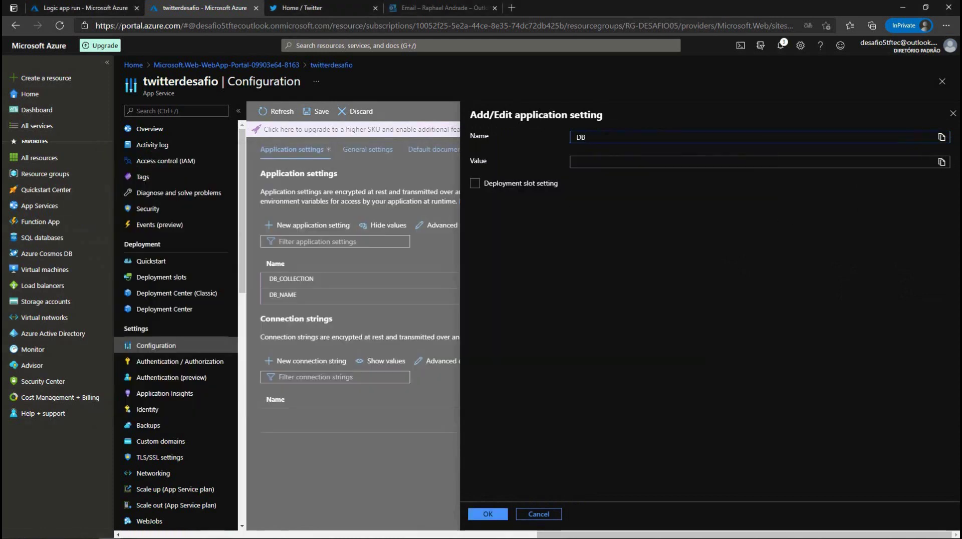
pyautogui.write('_KEY')
pyautogui.hotkey('ctrl', 'v')
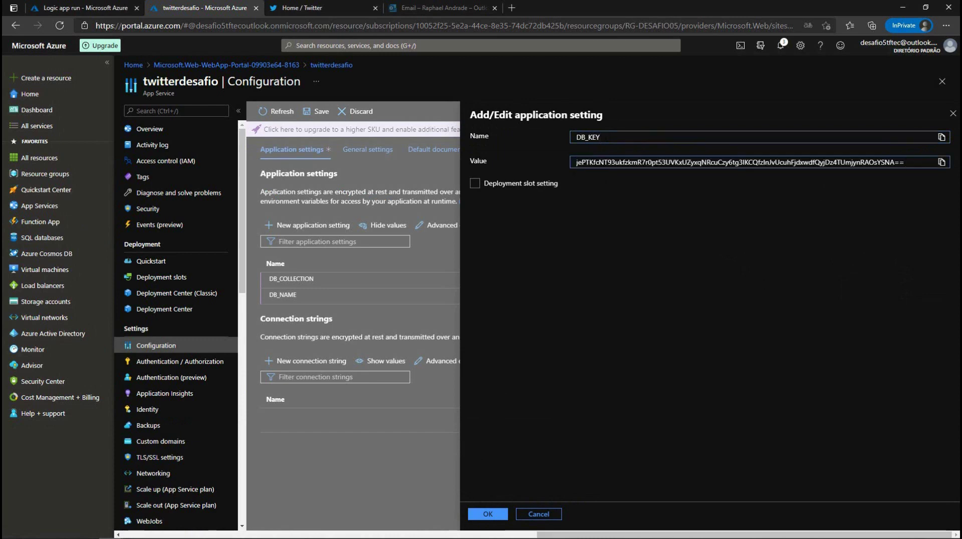
pyautogui.click(576, 162)
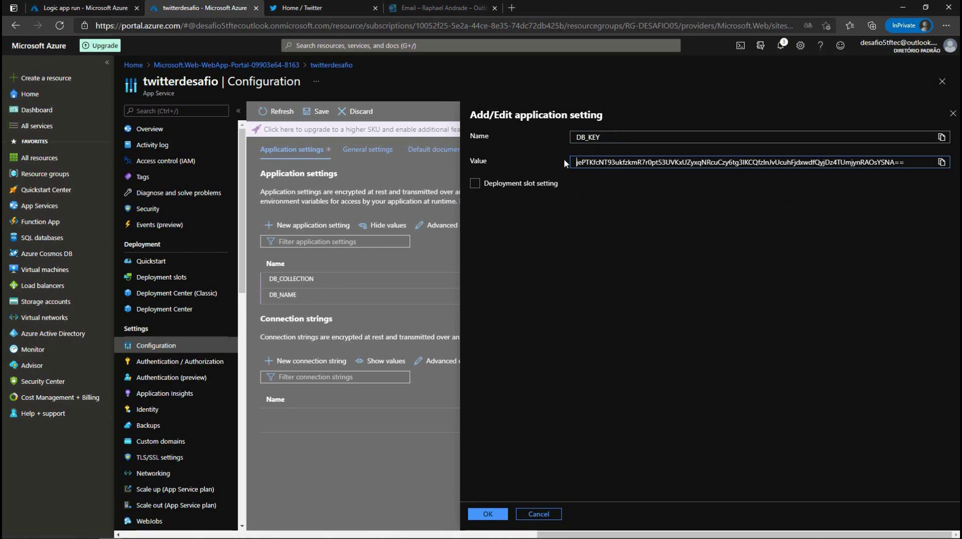
pyautogui.click(484, 512)
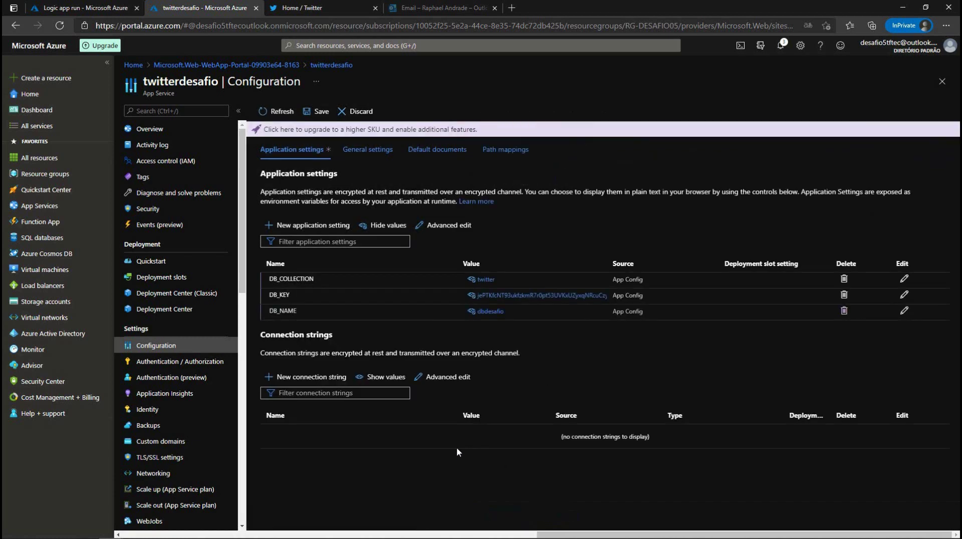
pyautogui.click(311, 226)
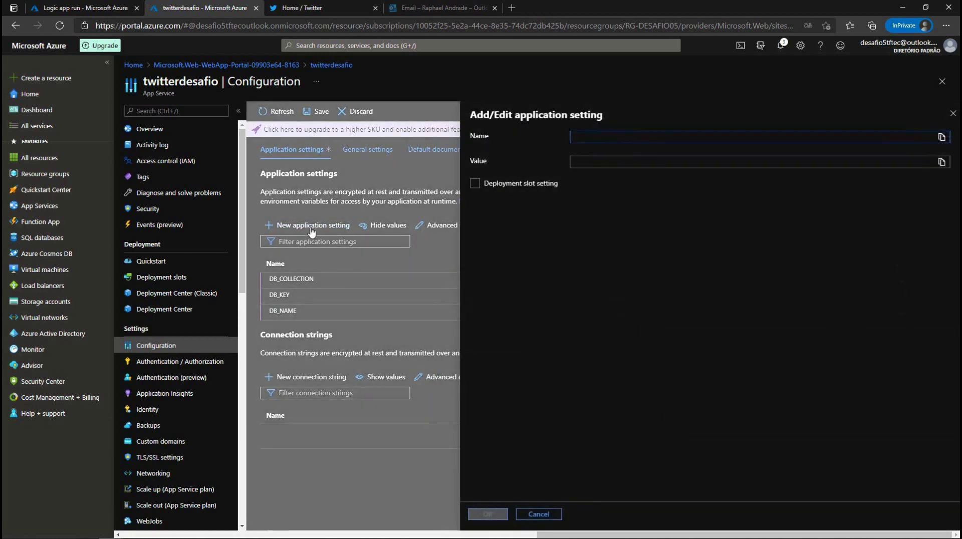
pyautogui.hotkey('alt', 'Tab')
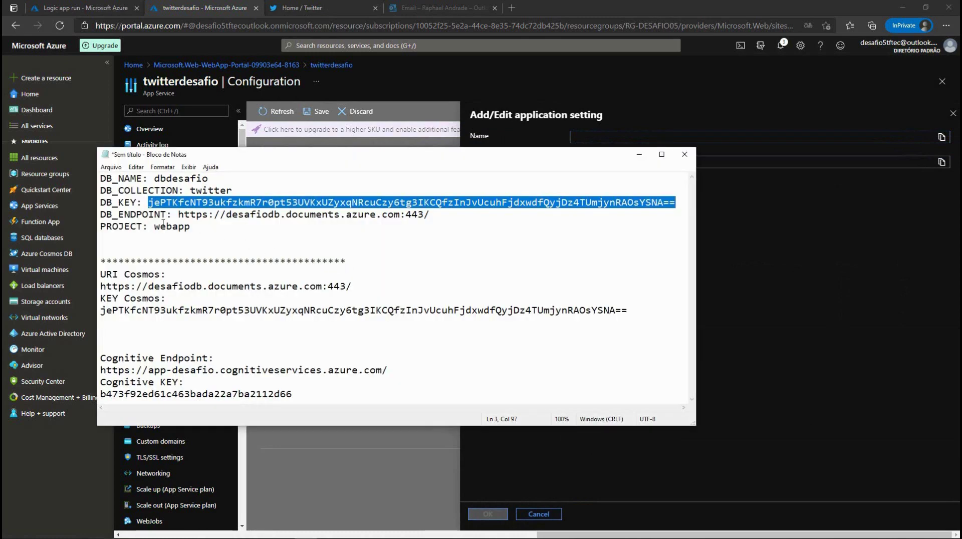
pyautogui.moveTo(178, 214); pyautogui.dragTo(441, 215)
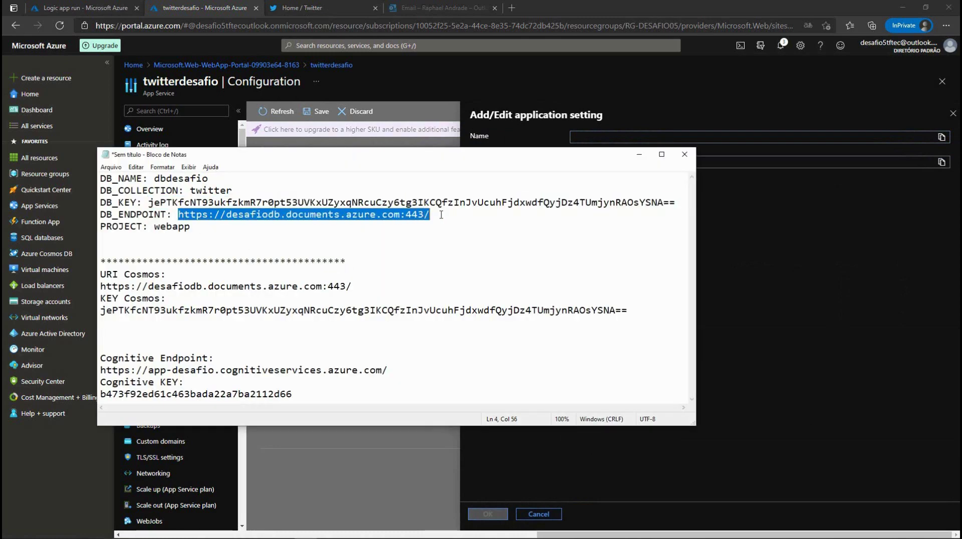
pyautogui.click(783, 137)
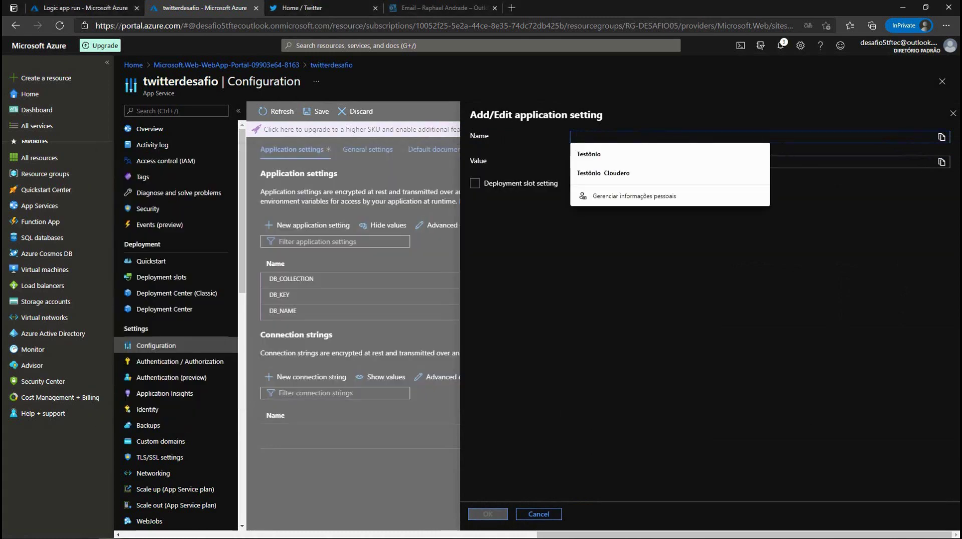
pyautogui.write('DB_ENDPOINT')
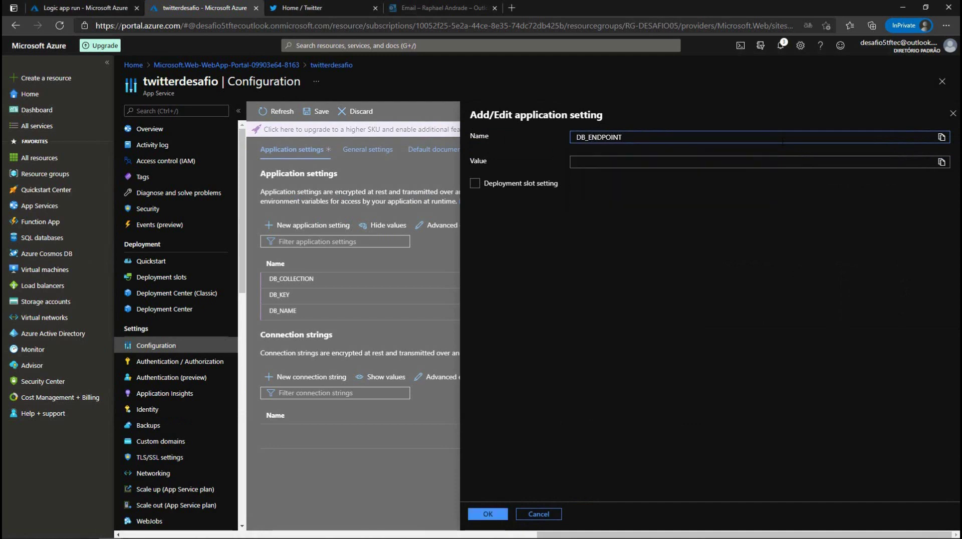
pyautogui.hotkey('ctrl', 'v')
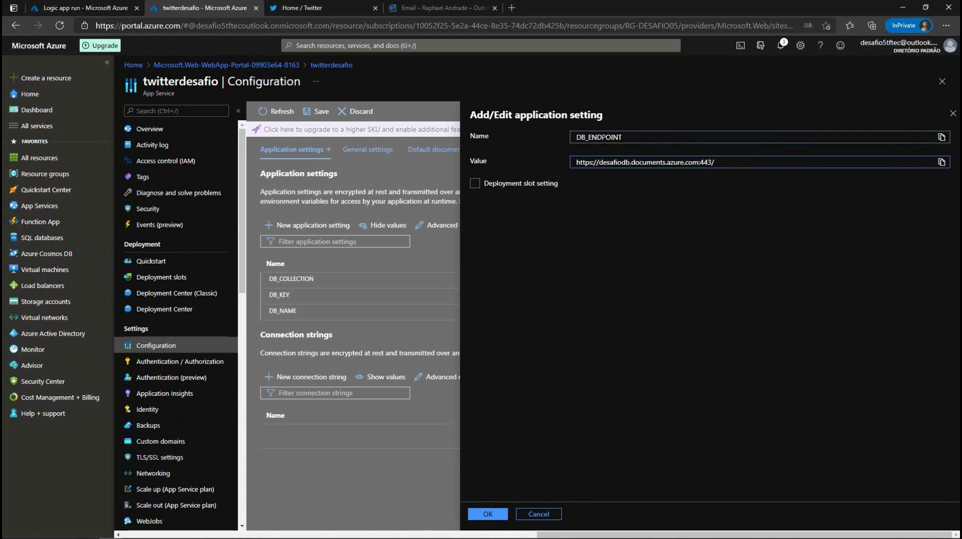
pyautogui.click(481, 514)
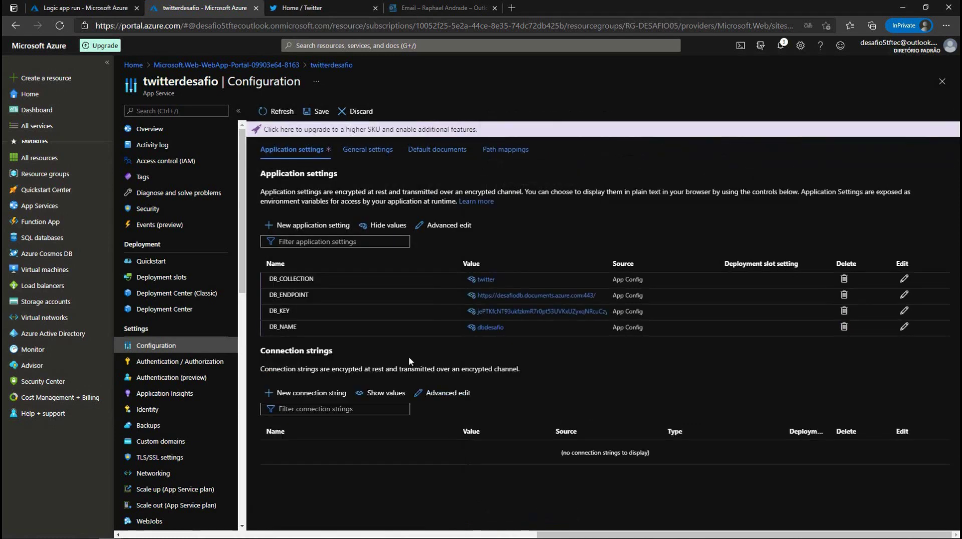
pyautogui.click(296, 228)
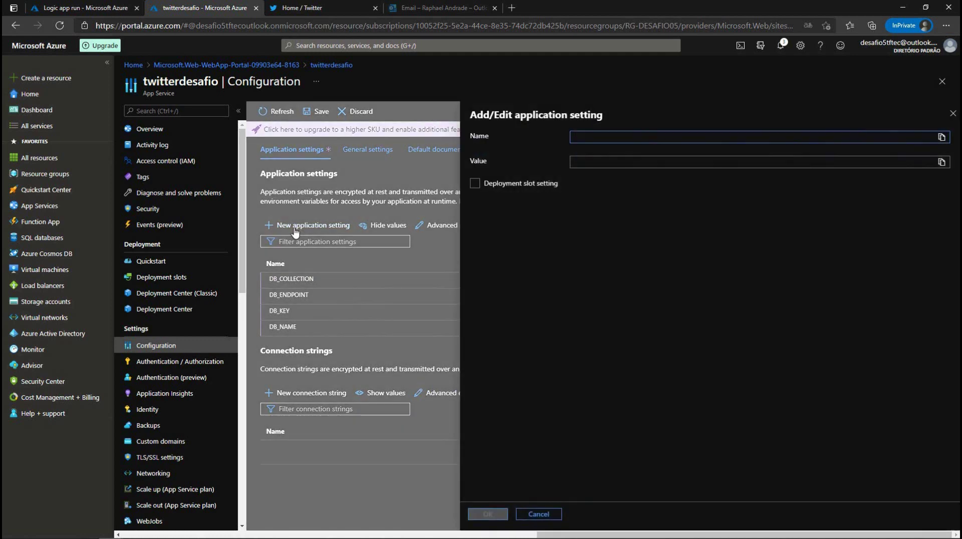
# Step: Add the PROJECT setting with lowercase value webapp and begin saving the application settings
pyautogui.hotkey('alt', 'Tab')
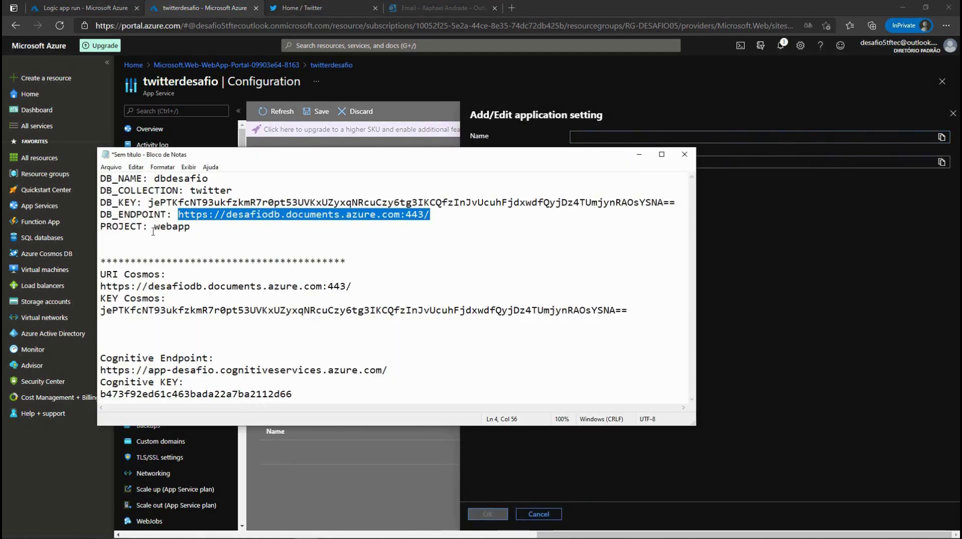
pyautogui.moveTo(145, 227); pyautogui.dragTo(99, 228)
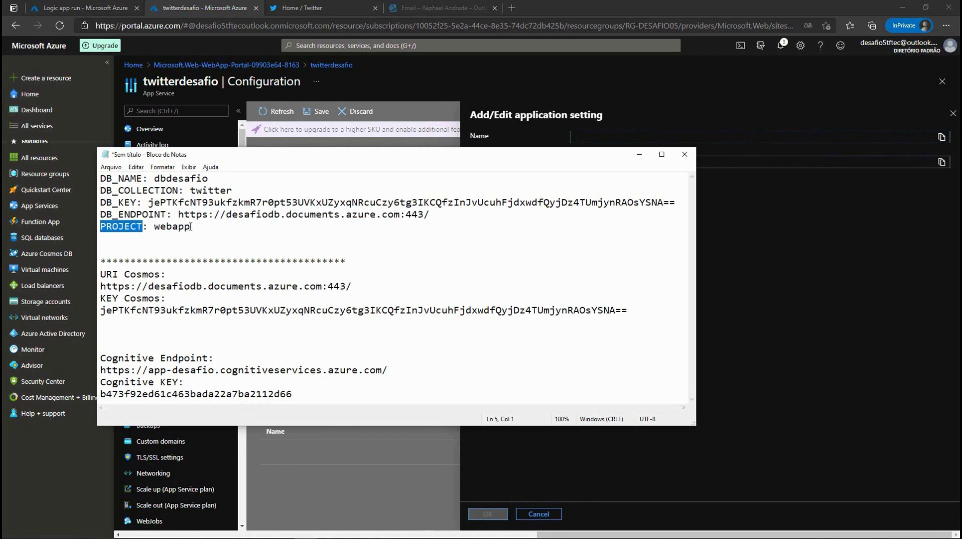
pyautogui.hotkey('alt', 'Tab')
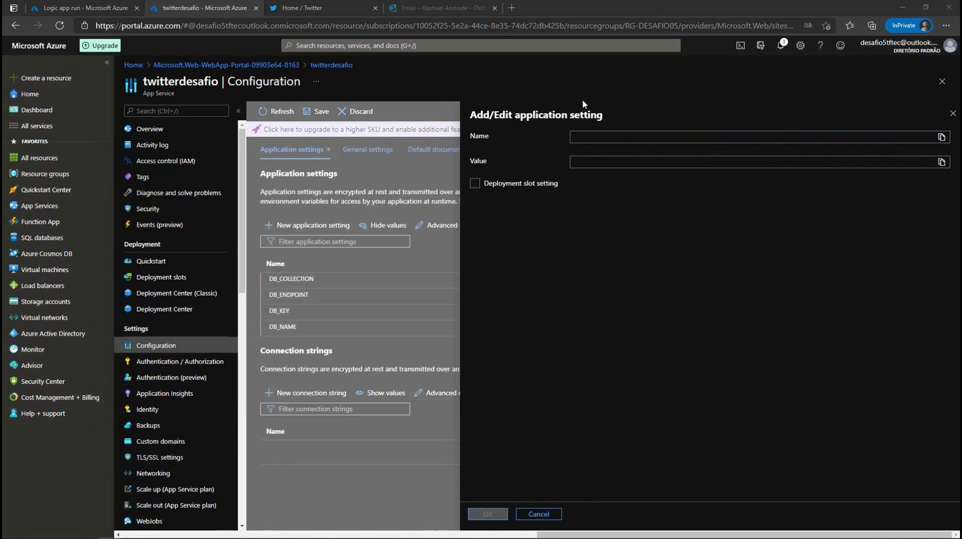
pyautogui.click(588, 135)
pyautogui.hotkey('ctrl', 'v')
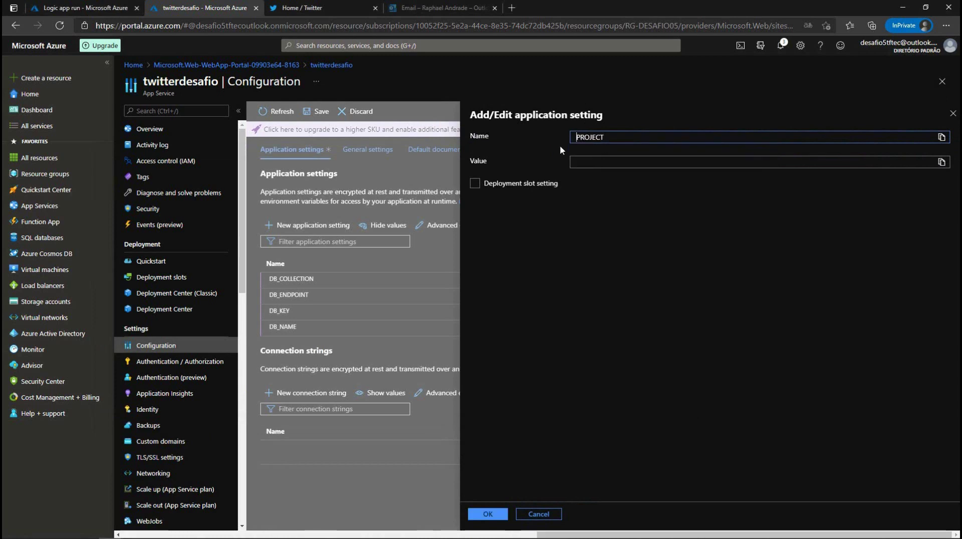
pyautogui.write('WEBAPP')
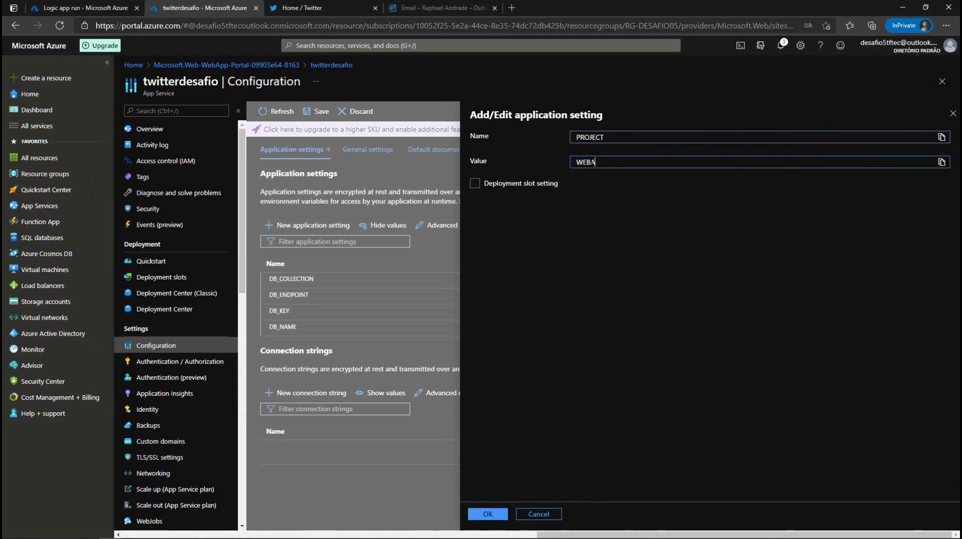
pyautogui.press('BackSpace')
pyautogui.press('BackSpace')
pyautogui.press('BackSpace')
pyautogui.press('BackSpace')
pyautogui.press('BackSpace')
pyautogui.press('BackSpace')
pyautogui.write('webapp')
pyautogui.click(480, 515)
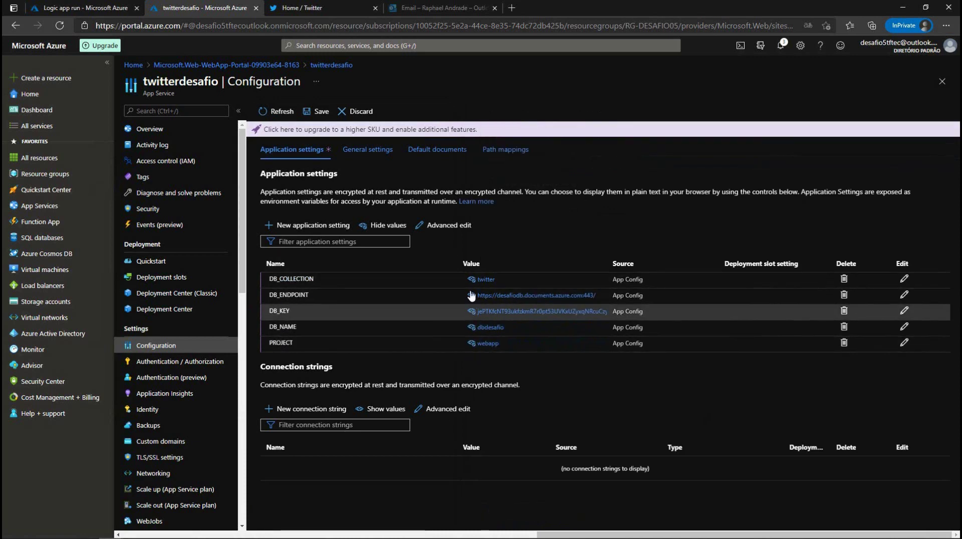
pyautogui.click(320, 112)
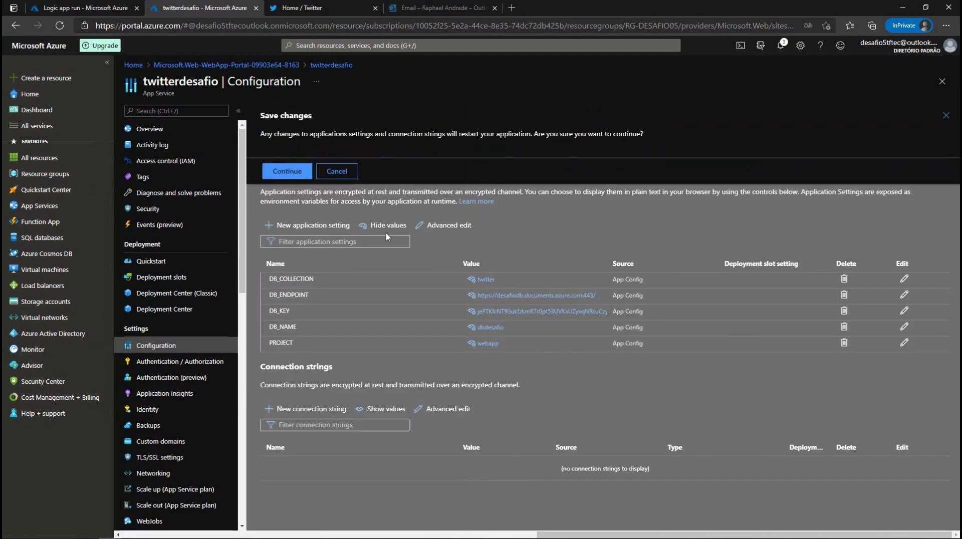
# Step: Confirm saving despite the app restart, then reload the application settings list twice
pyautogui.click(286, 171)
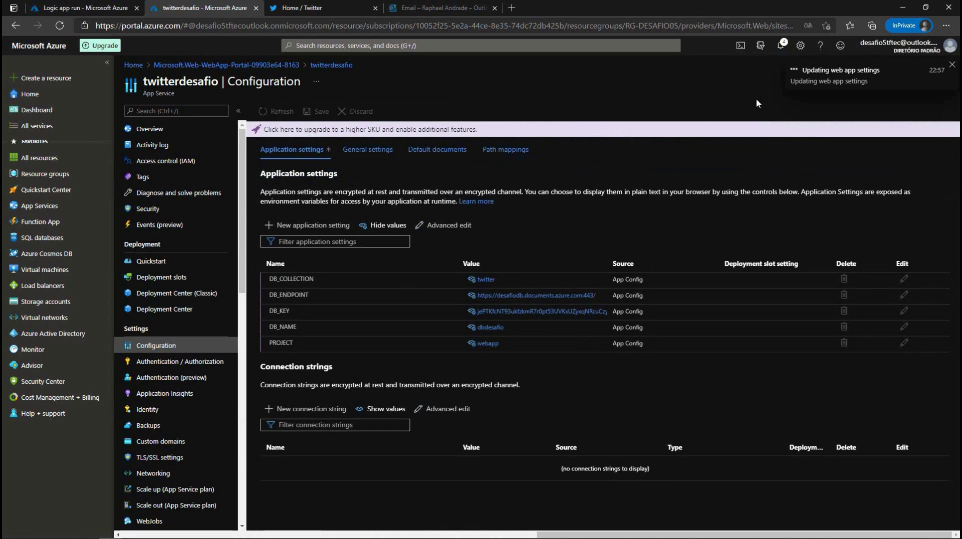
pyautogui.click(278, 112)
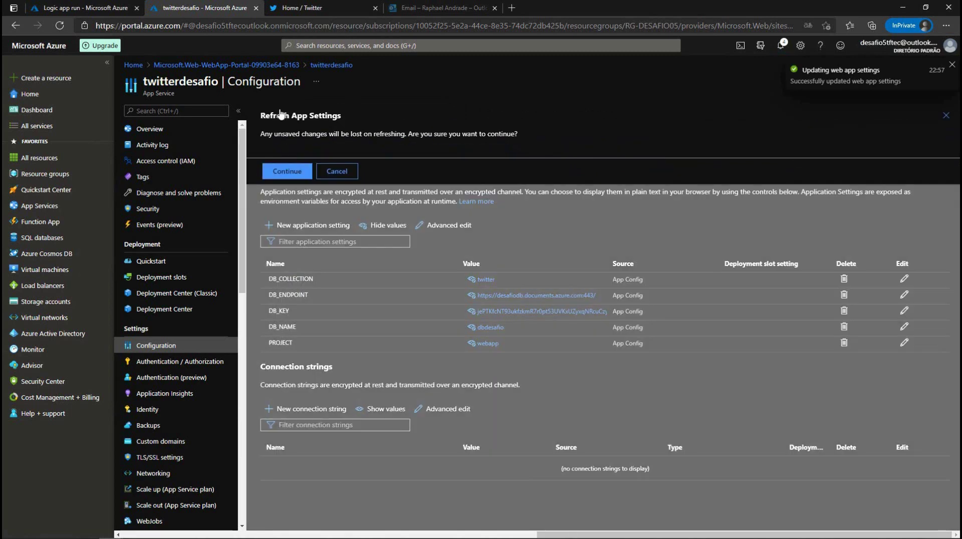
pyautogui.click(290, 174)
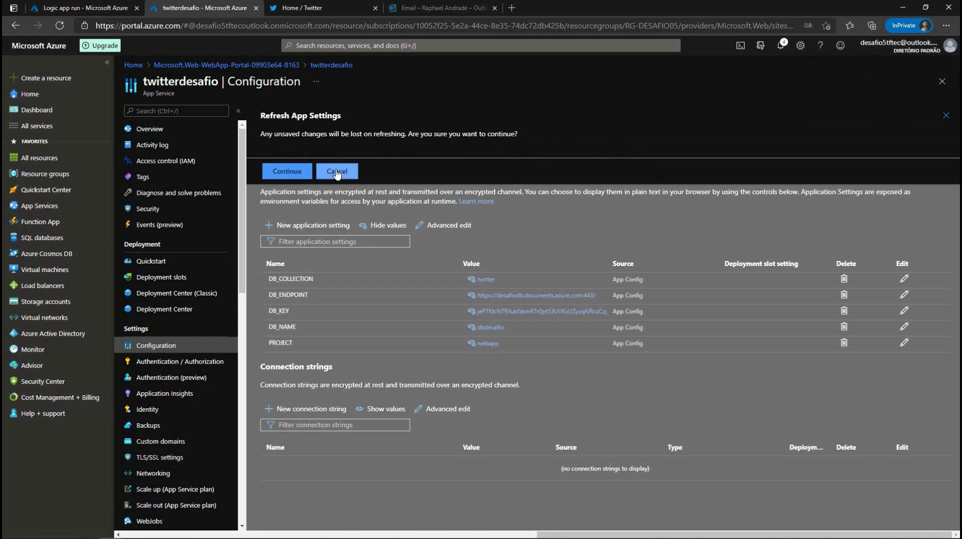
pyautogui.click(270, 109)
pyautogui.click(291, 172)
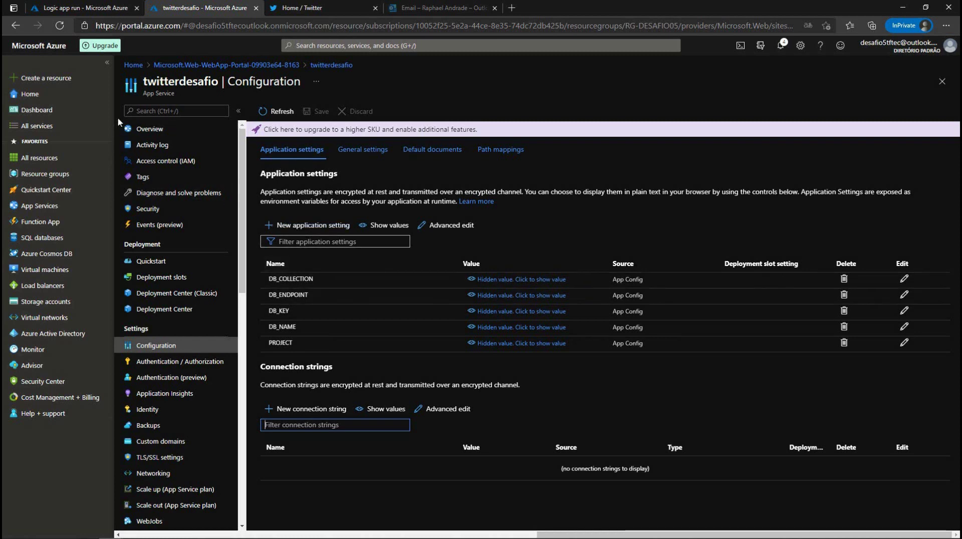
pyautogui.click(129, 129)
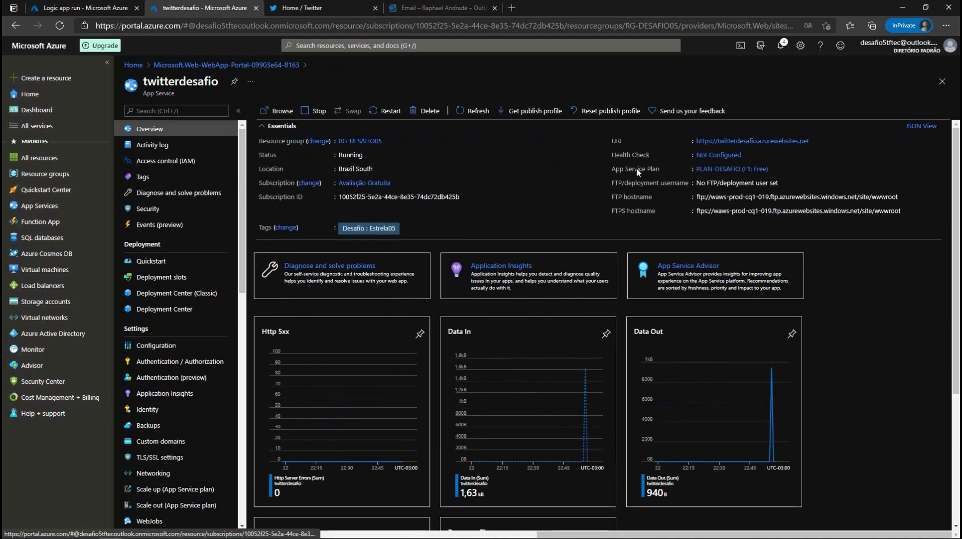
# Step: Load twitterdesafio's site address in a new browser tab to confirm it serves its default page
pyautogui.click(814, 142)
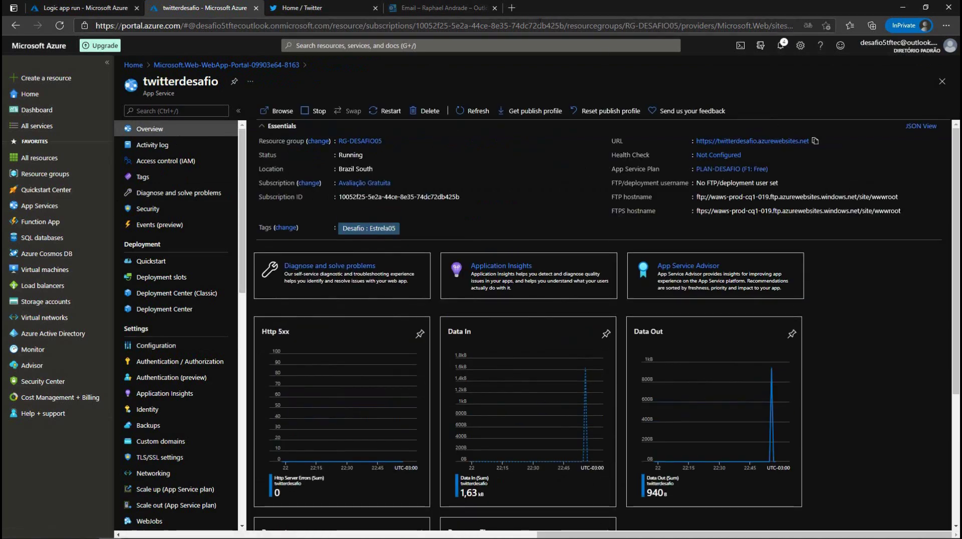
pyautogui.click(512, 7)
pyautogui.hotkey('ctrl', 'v')
pyautogui.press('Return')
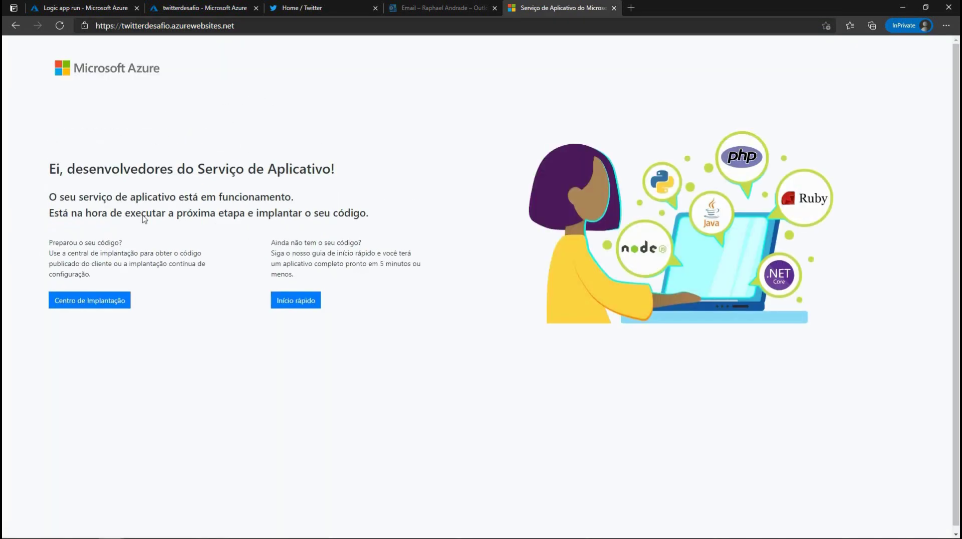
pyautogui.click(92, 11)
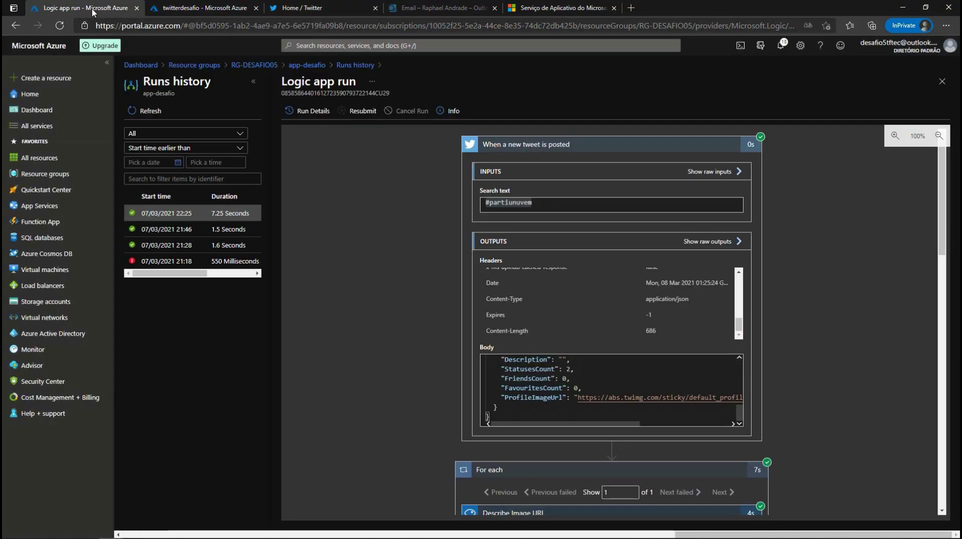
pyautogui.click(165, 8)
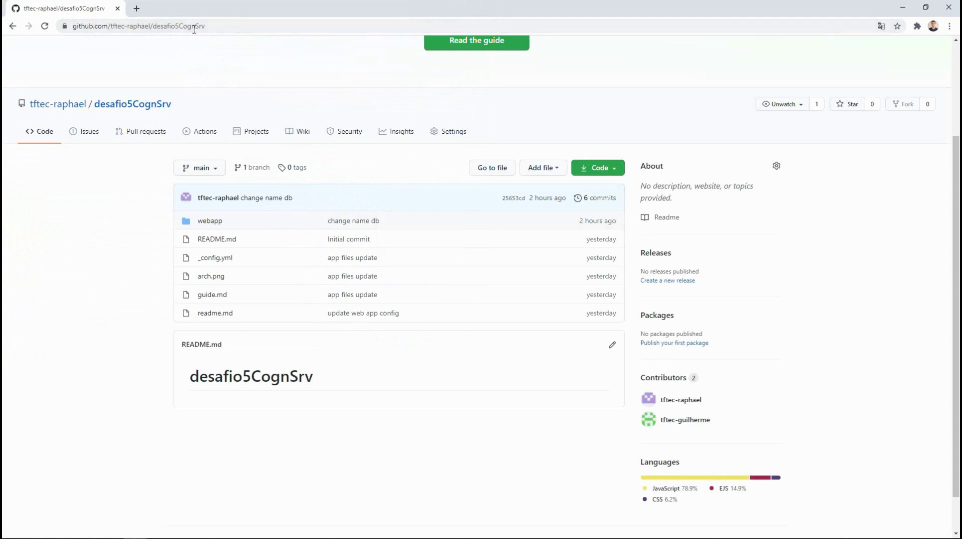
# Step: Go from the owner's profile to desafio5CognSrv, check its clone options, and open the webapp folder
pyautogui.moveTo(152, 26); pyautogui.dragTo(71, 28)
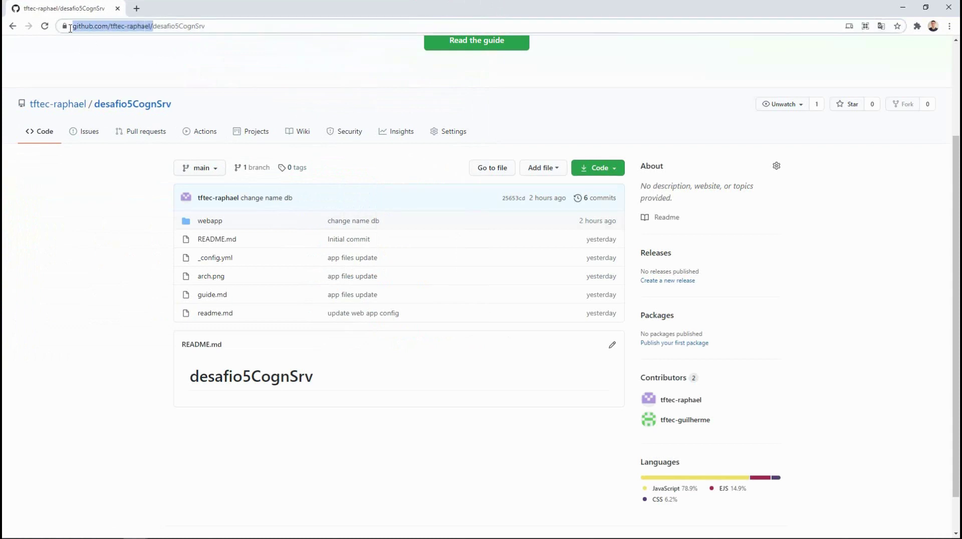
pyautogui.click(65, 105)
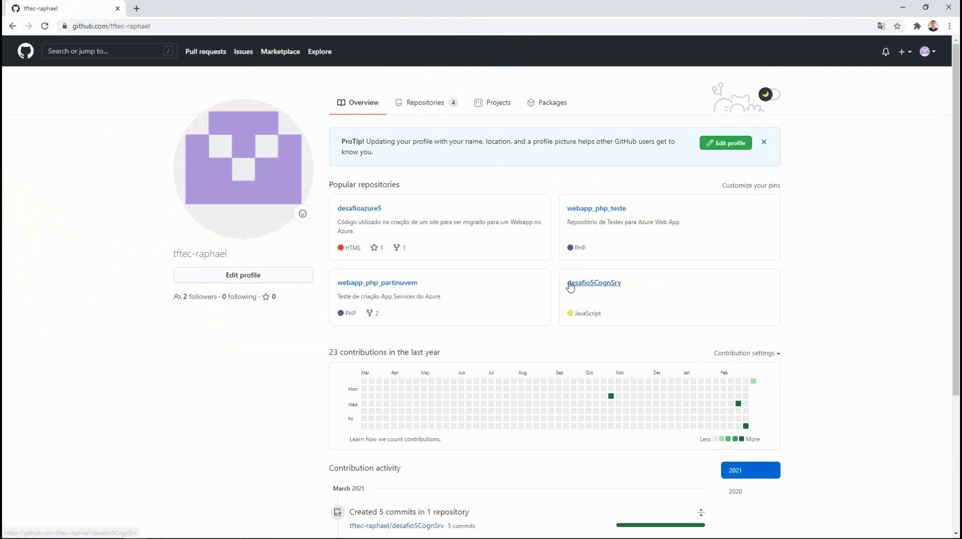
pyautogui.click(611, 289)
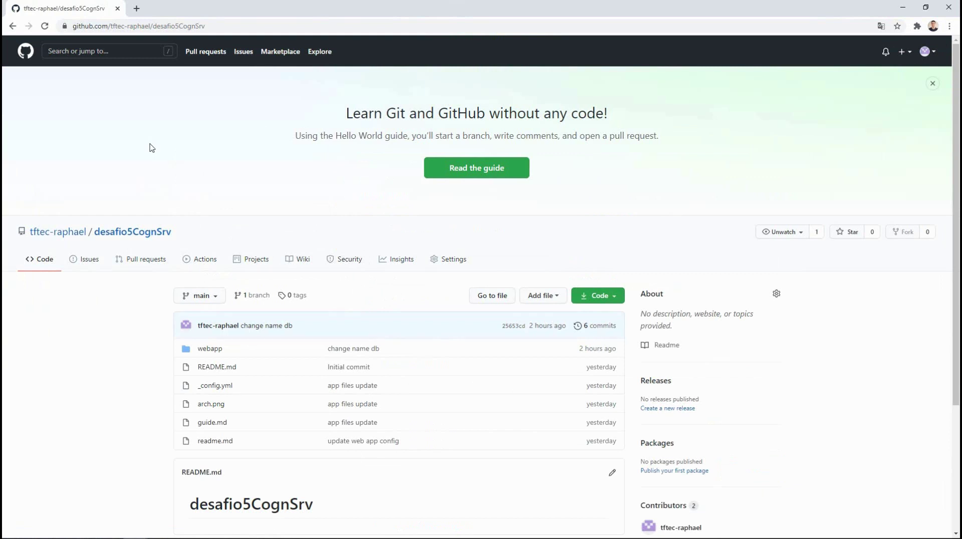
pyautogui.scroll(-1, 152, 147)
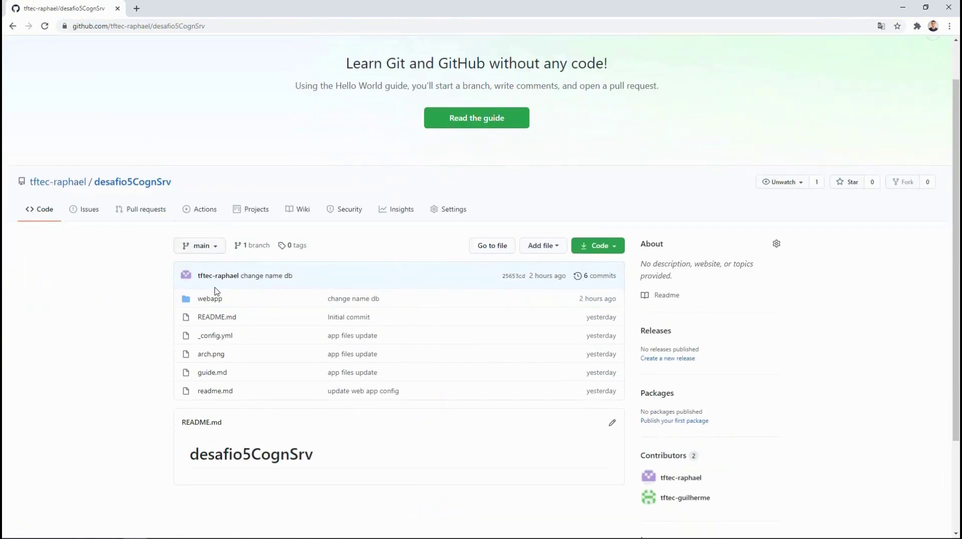
pyautogui.click(619, 252)
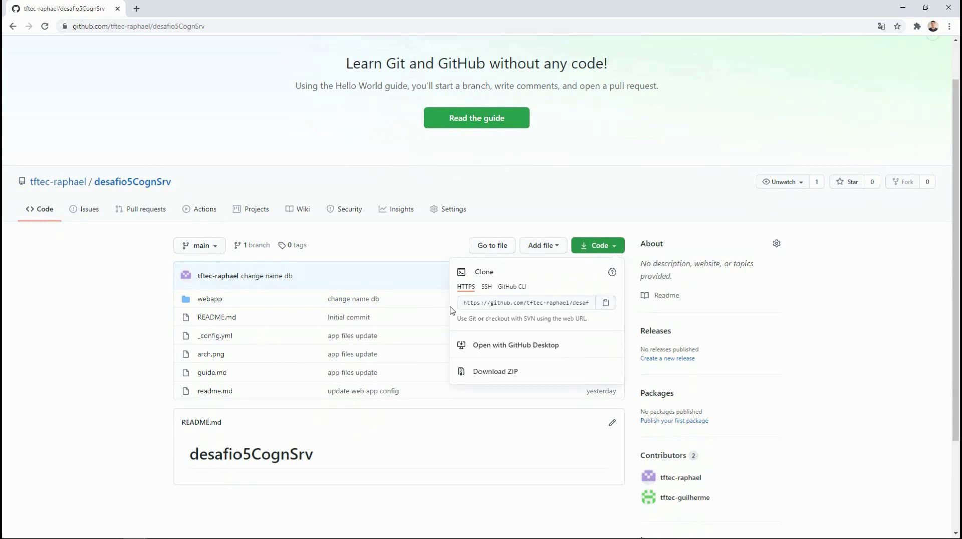
pyautogui.click(215, 299)
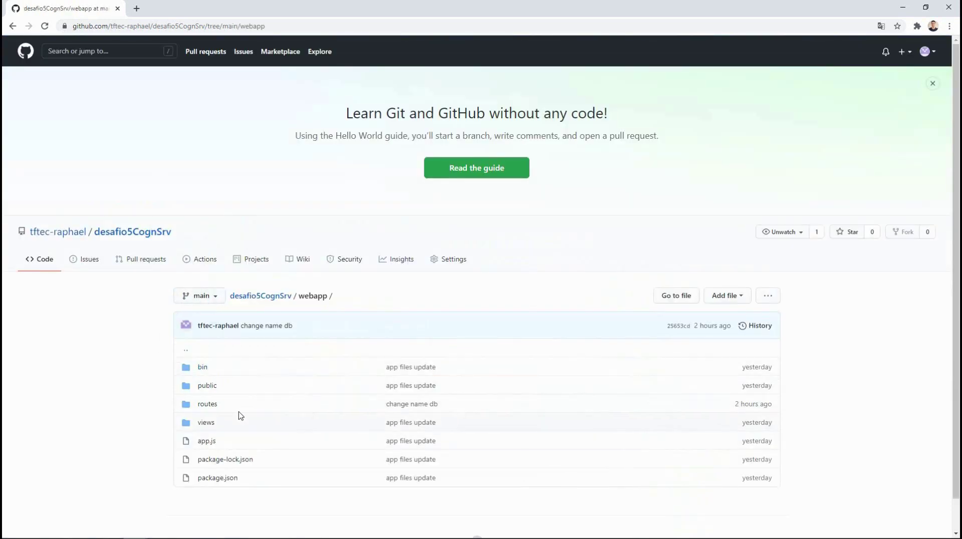
pyautogui.scroll(-1, 233, 411)
# Step: Open webapp/routes/index.js and highlight the dbdesafio database name and the enableCrossPartitionQuery option
pyautogui.click(209, 375)
pyautogui.click(208, 369)
pyautogui.scroll(-10, 150, 380)
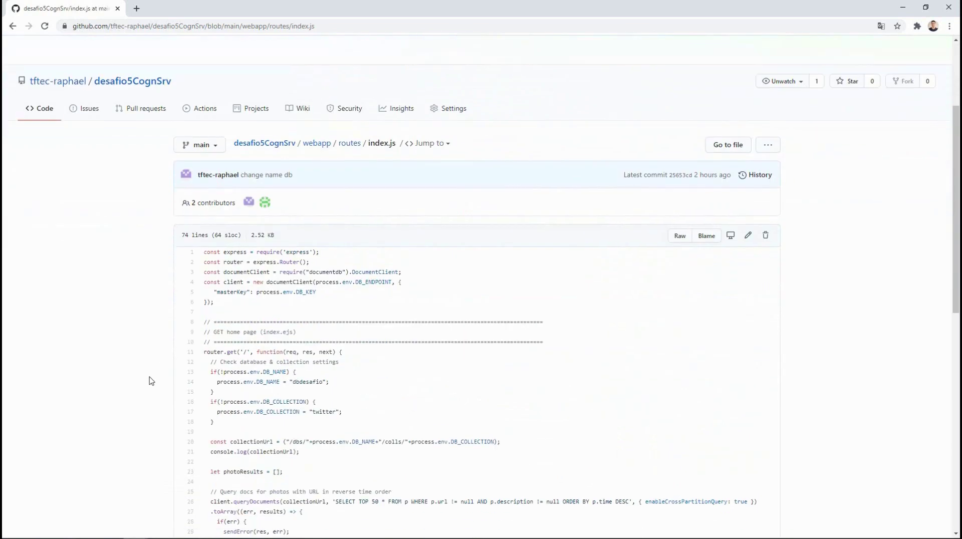
pyautogui.scroll(7, 150, 380)
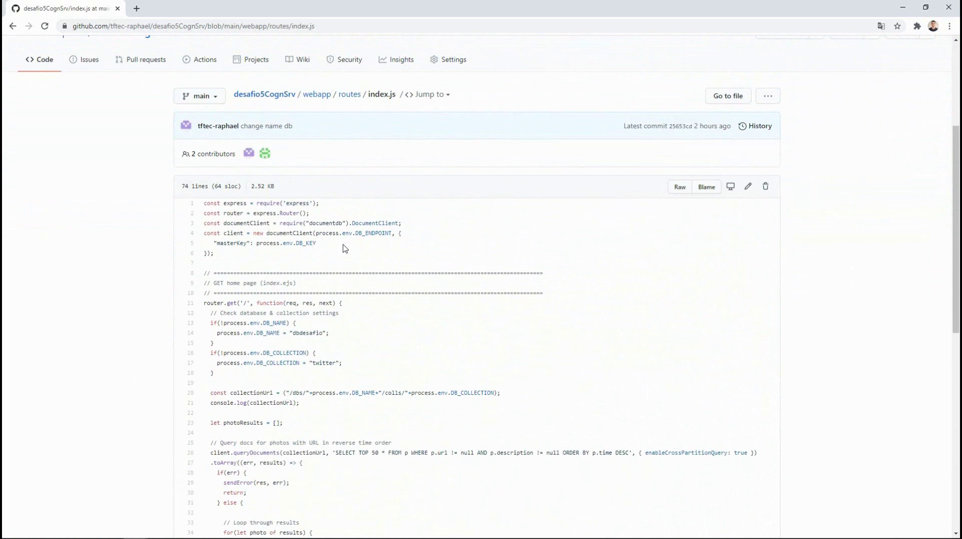
pyautogui.moveTo(294, 333); pyautogui.dragTo(332, 363)
pyautogui.scroll(-4, 307, 371)
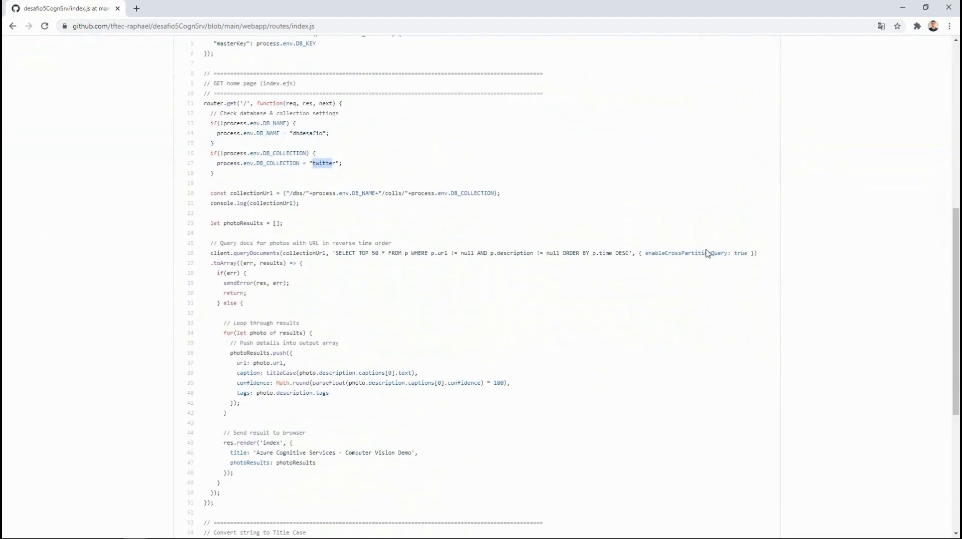
pyautogui.moveTo(647, 253); pyautogui.dragTo(751, 254)
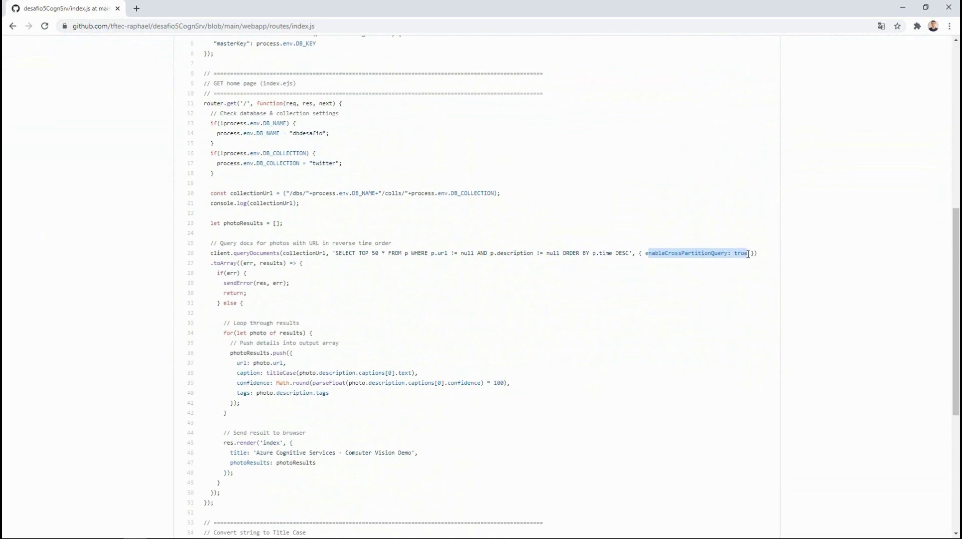
pyautogui.click(649, 295)
pyautogui.scroll(-7, 500, 290)
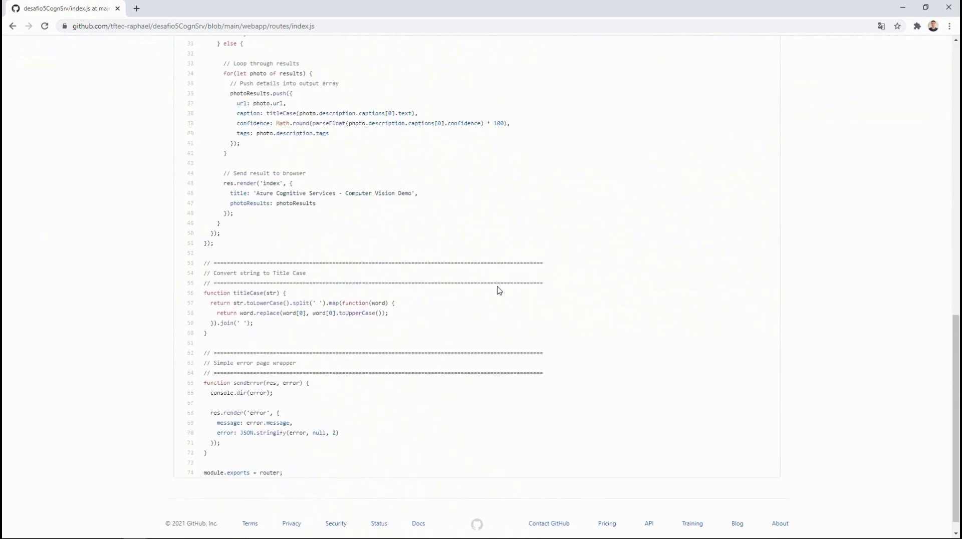
pyautogui.scroll(11, 499, 291)
pyautogui.scroll(3, 500, 291)
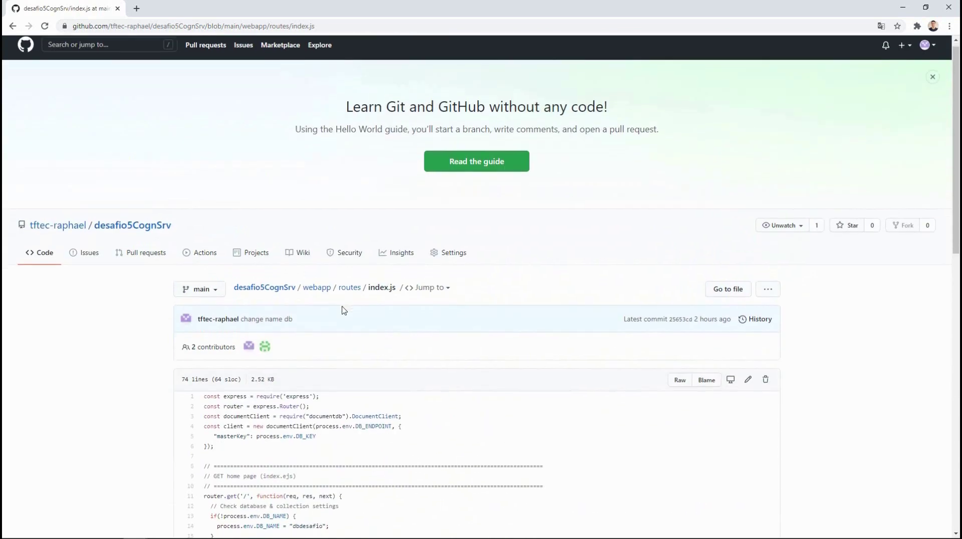
pyautogui.scroll(-2, 355, 196)
# Step: Navigate back up through routes and webapp to the desafio5CognSrv repository root
pyautogui.click(357, 195)
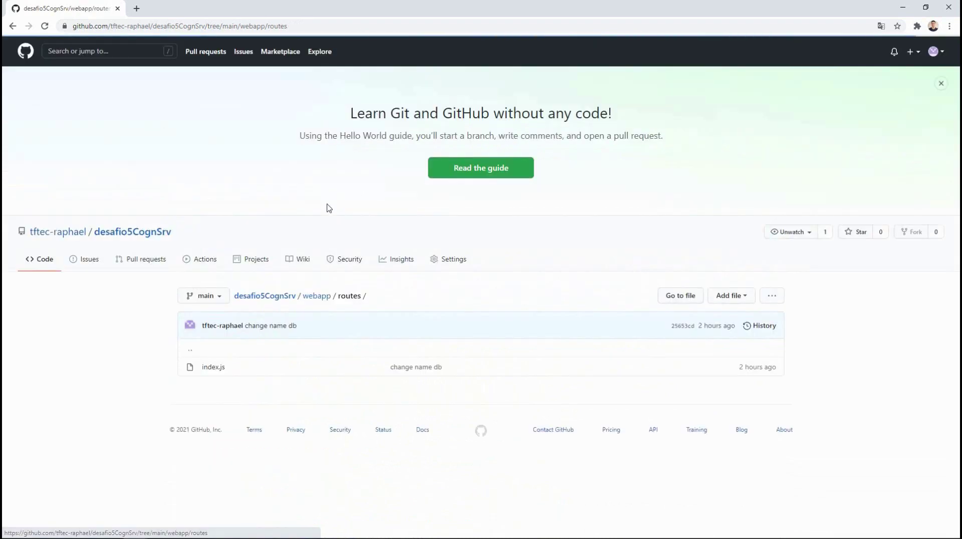
pyautogui.click(307, 298)
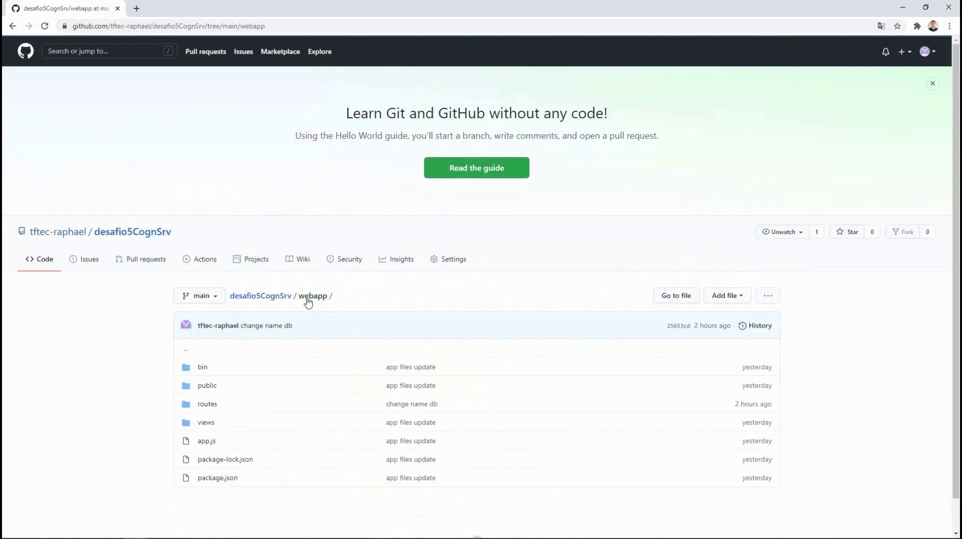
pyautogui.scroll(-1, 397, 265)
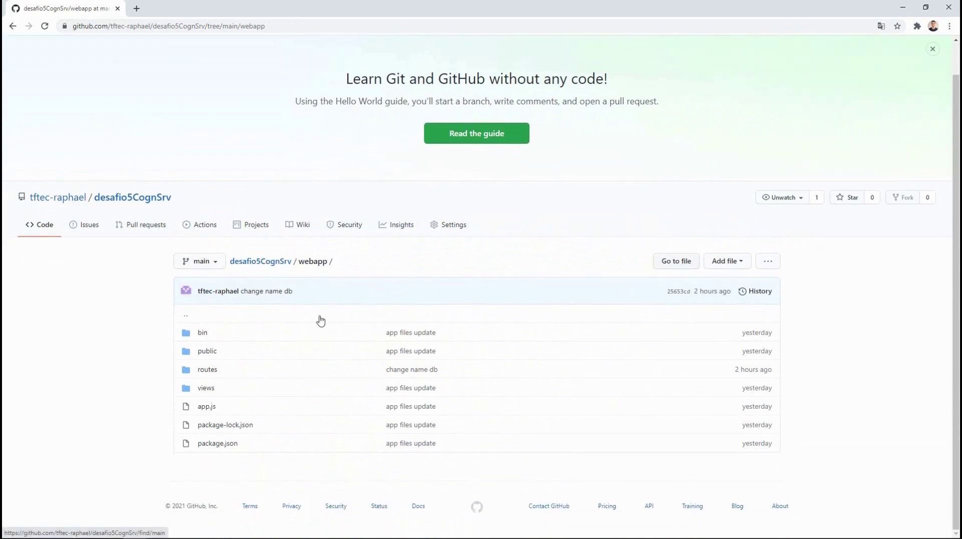
pyautogui.click(288, 264)
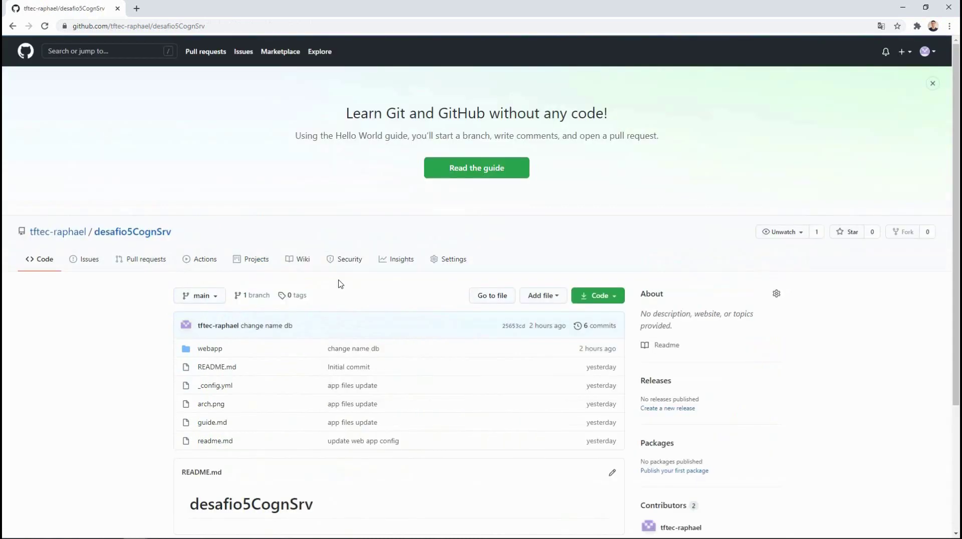
pyautogui.scroll(-3, 337, 282)
# Step: Show desafio5CognSrv's clone panel with the HTTPS URL, GitHub Desktop and Download ZIP options
pyautogui.click(614, 197)
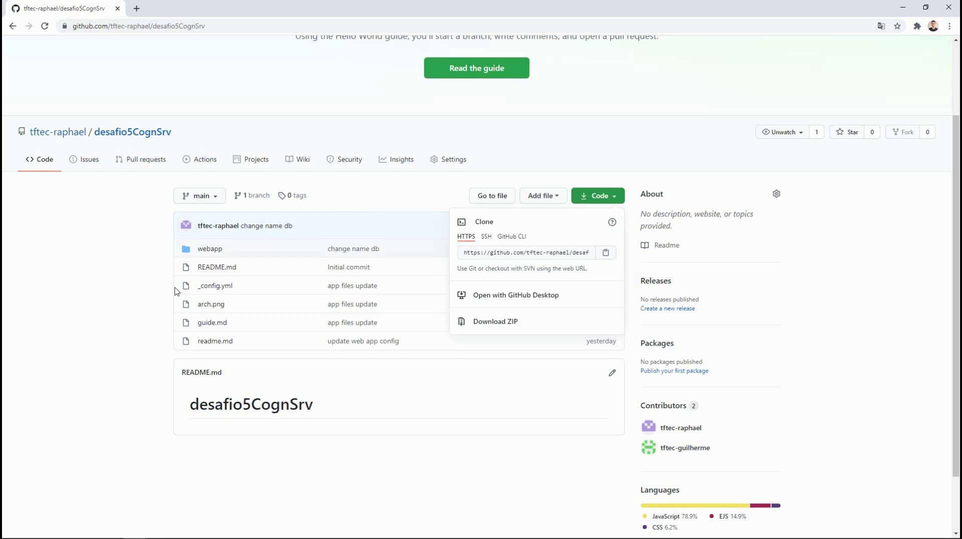
# Step: Close the clone panel and view the four-commit history of webapp/routes/index.js
pyautogui.click(132, 284)
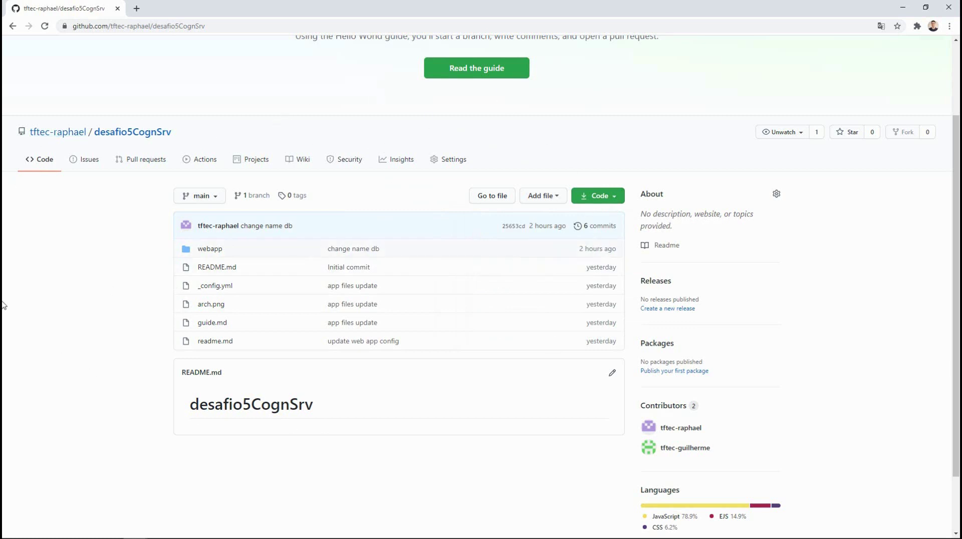
pyautogui.scroll(-3, 22, 316)
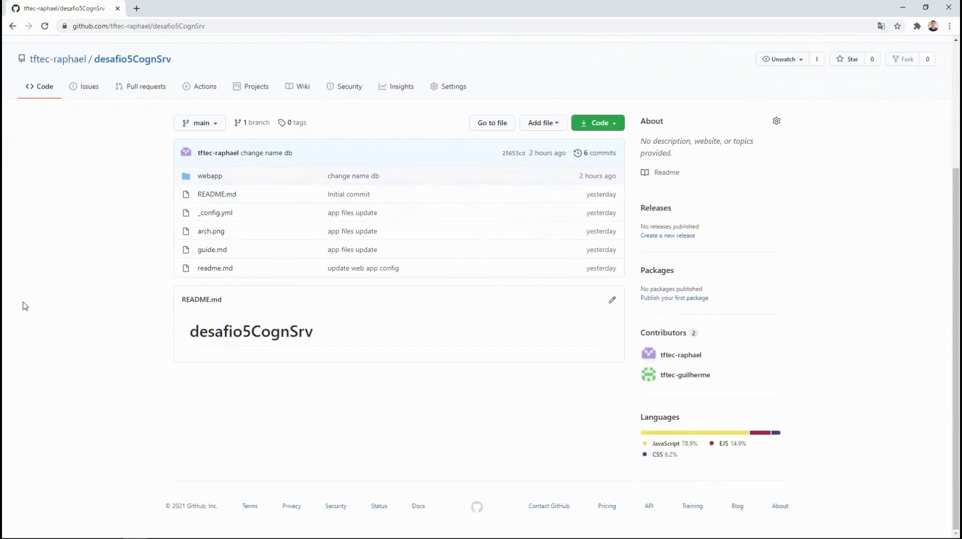
pyautogui.scroll(2, 131, 255)
pyautogui.scroll(-2, 301, 351)
pyautogui.scroll(1, 114, 209)
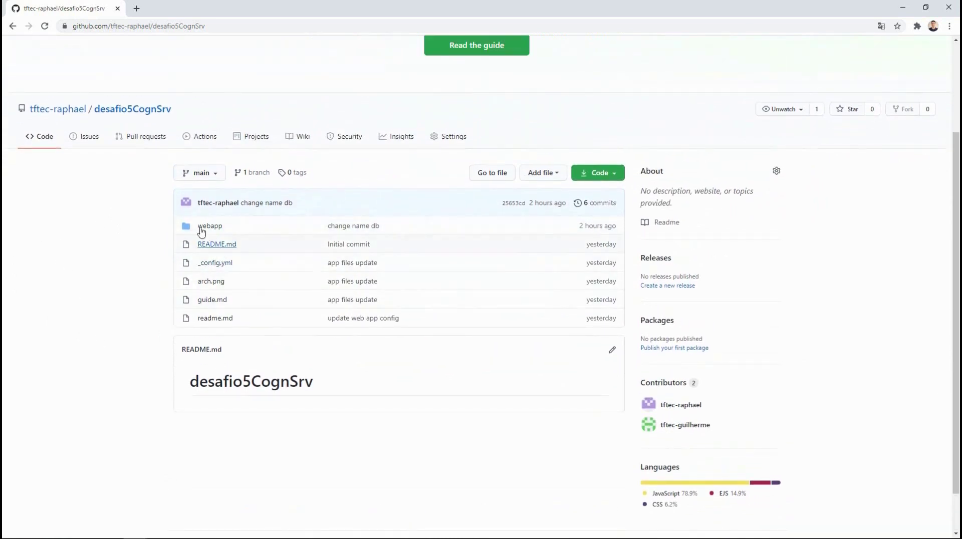
pyautogui.click(206, 226)
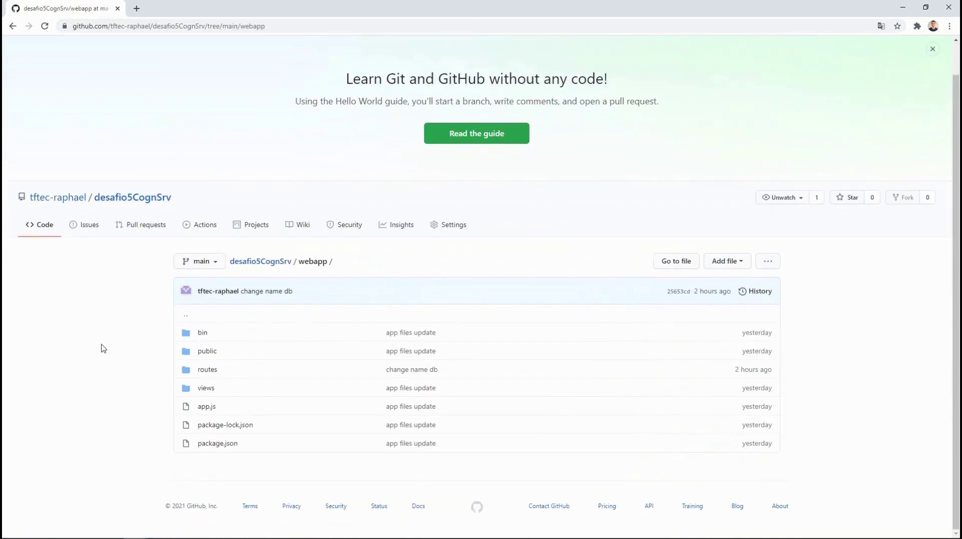
pyautogui.click(207, 374)
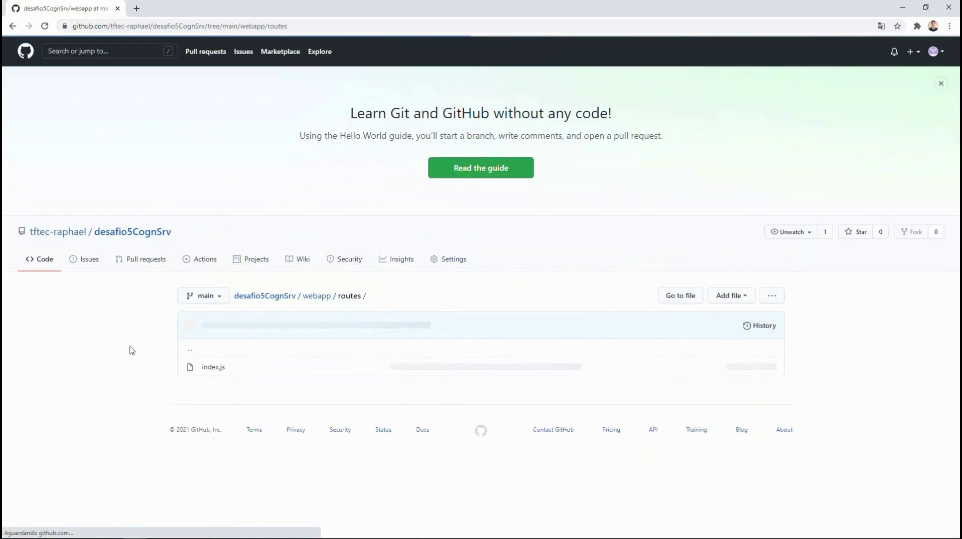
pyautogui.click(205, 366)
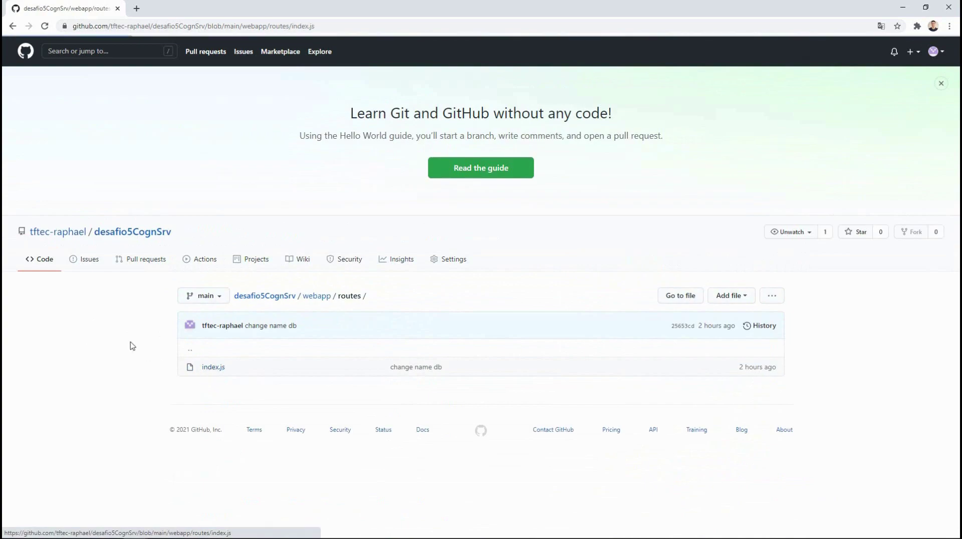
pyautogui.scroll(-5, 130, 345)
pyautogui.scroll(-10, 132, 346)
pyautogui.scroll(15, 130, 345)
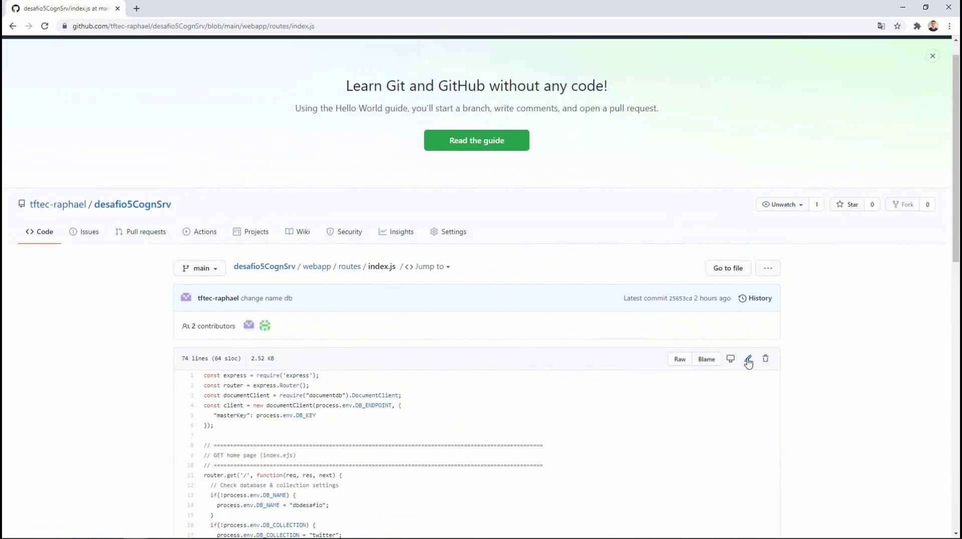
pyautogui.click(757, 299)
pyautogui.scroll(-1, 91, 319)
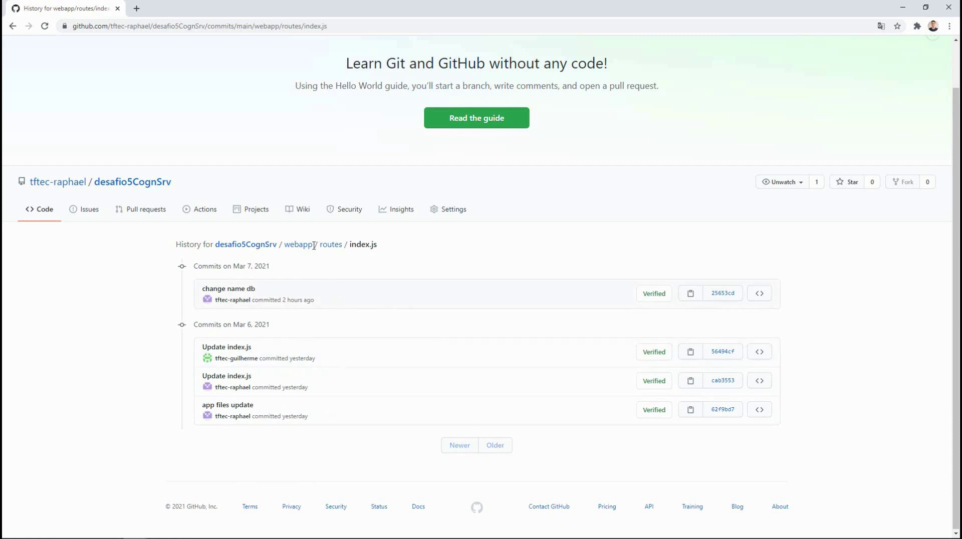
# Step: List all six main-branch commits and check the branch dropdown shows only main
pyautogui.click(248, 245)
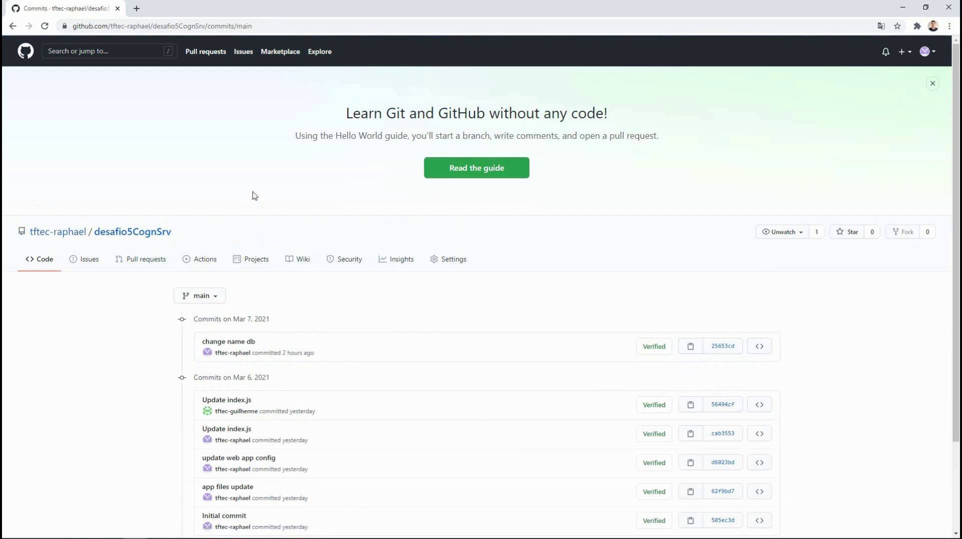
pyautogui.scroll(-2, 254, 195)
pyautogui.click(216, 200)
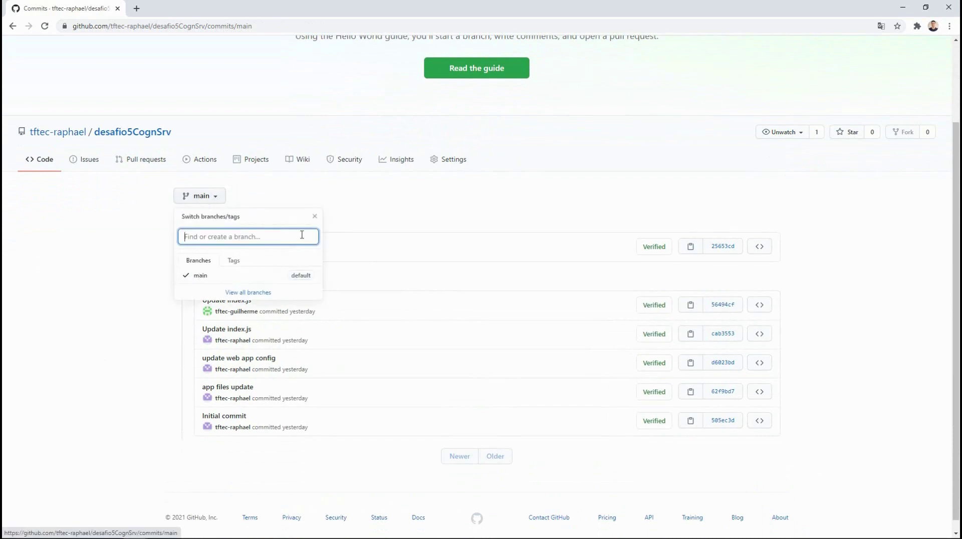
pyautogui.click(381, 212)
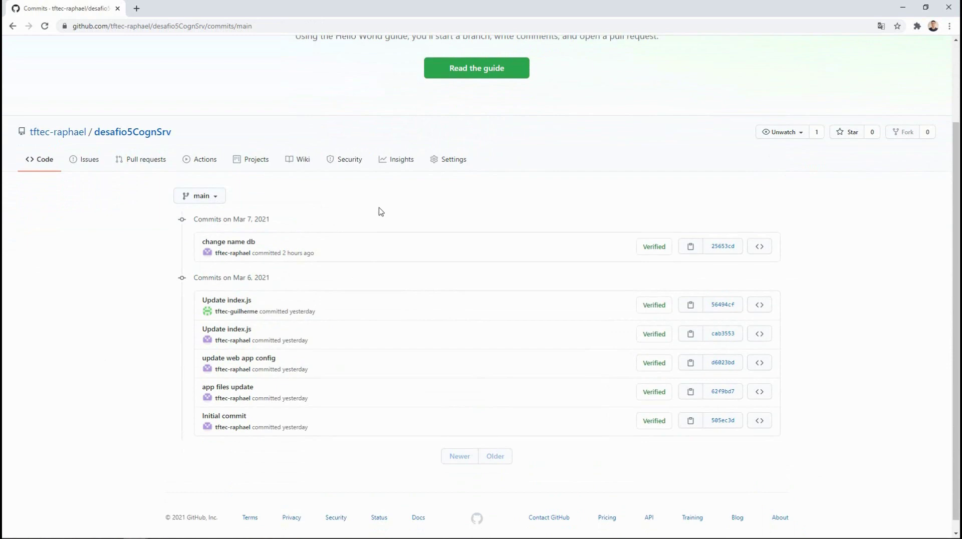
pyautogui.click(217, 199)
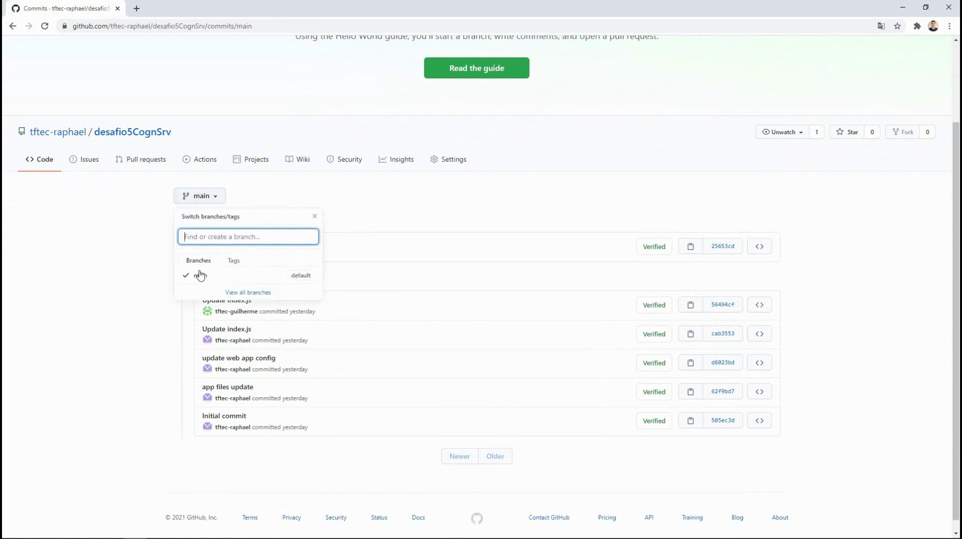
pyautogui.click(408, 176)
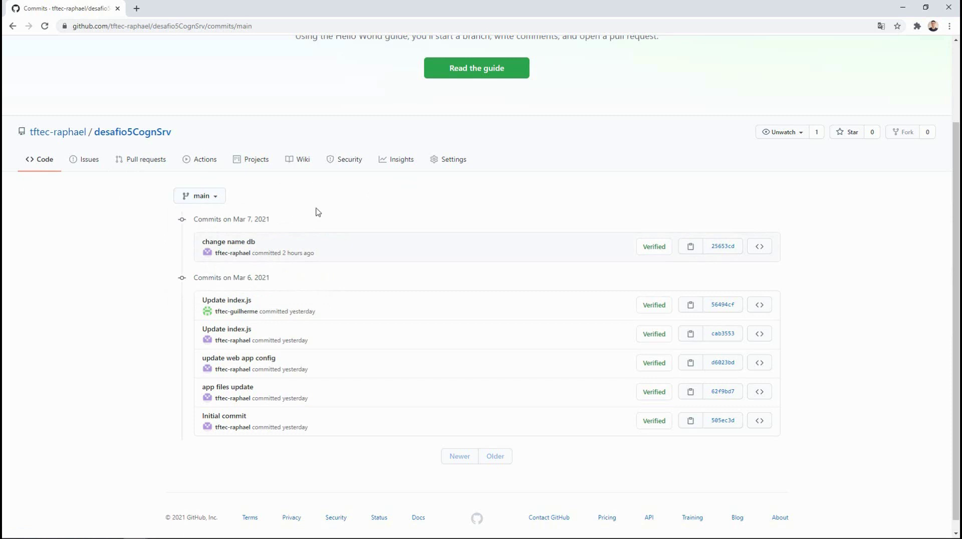